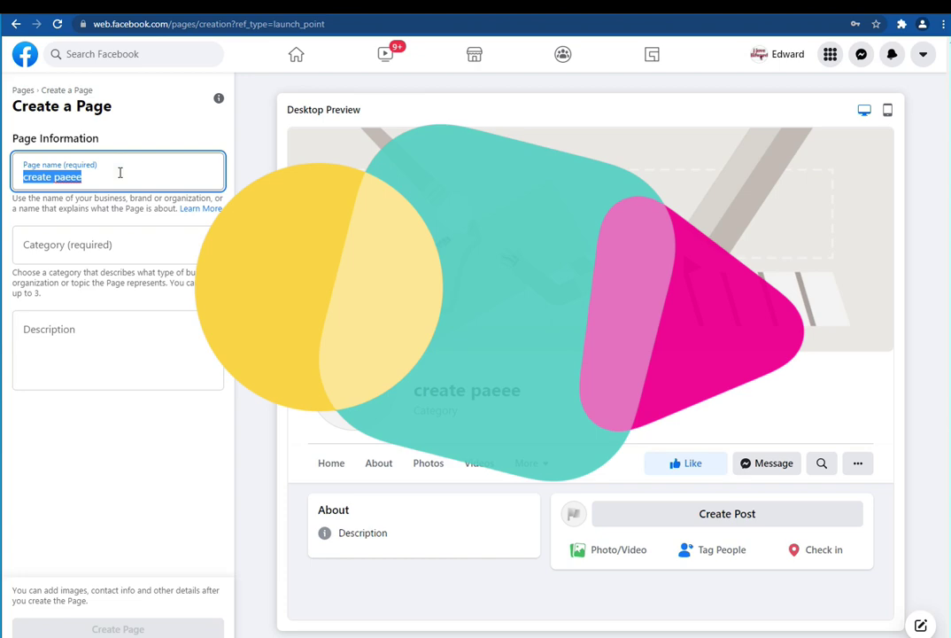
- Name the new page "sample page" and set its category to Restaurant
{"action": "type", "text": "sample"}
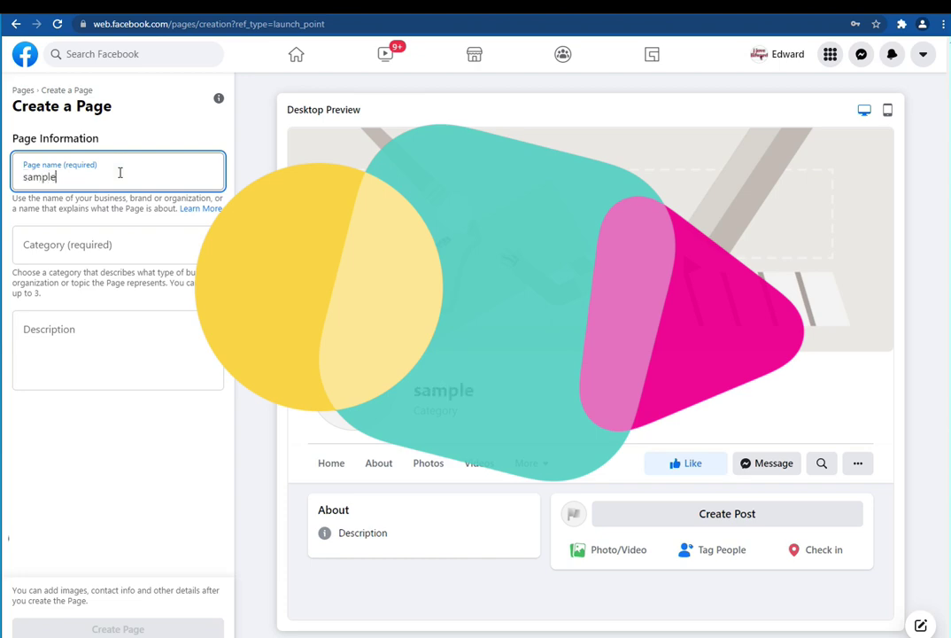
{"action": "type", "text": " page"}
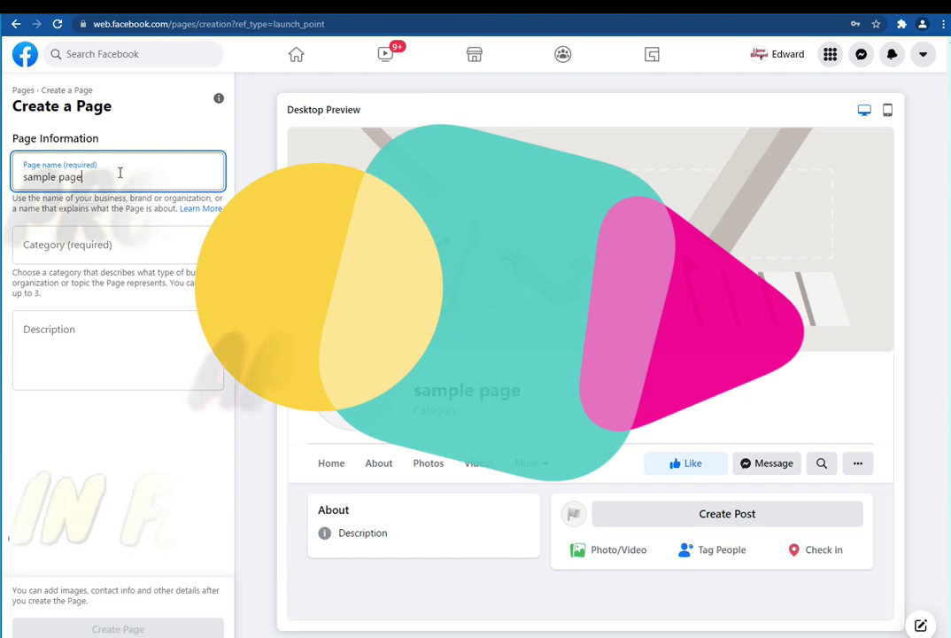
{"action": "left_click", "coordinate": [128, 296]}
{"action": "left_click", "coordinate": [123, 260]}
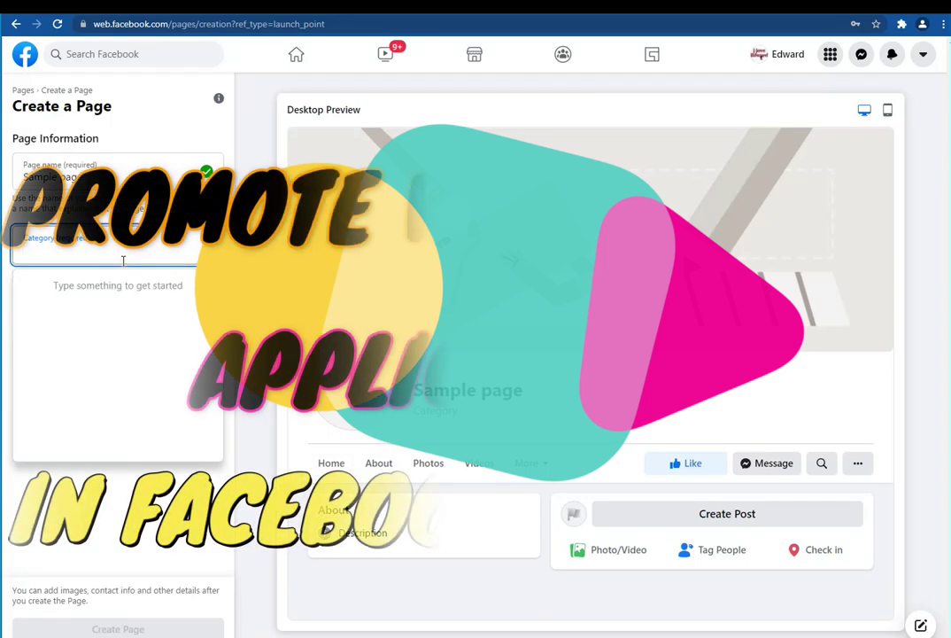
{"action": "type", "text": "any cate"}
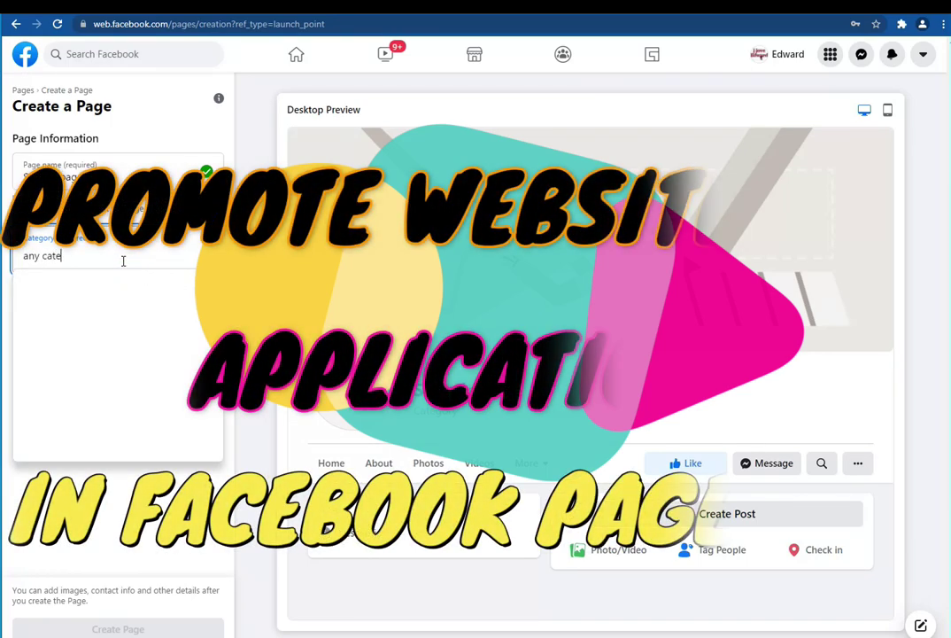
{"action": "type", "text": "gory"}
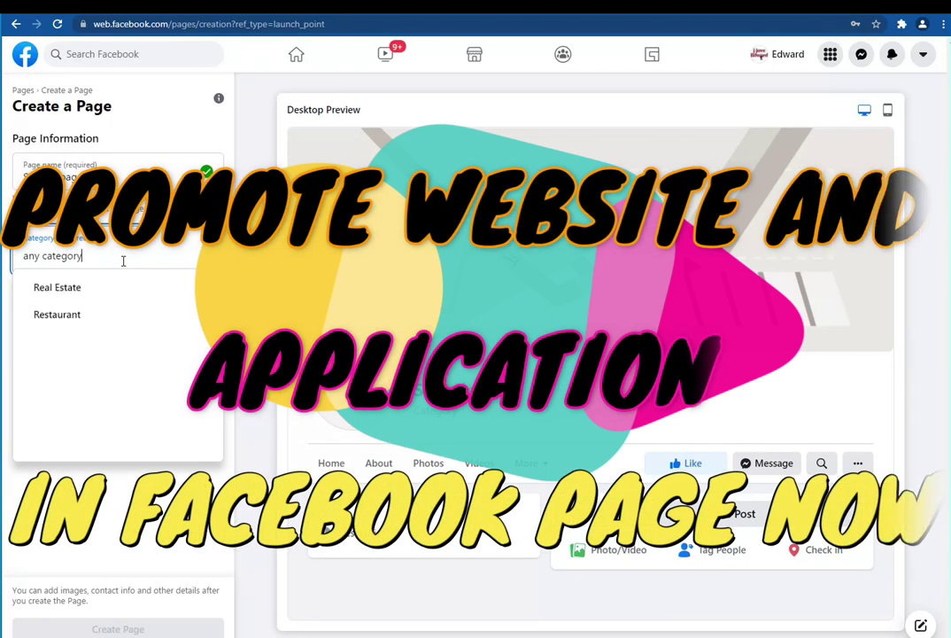
{"action": "left_click", "coordinate": [98, 317]}
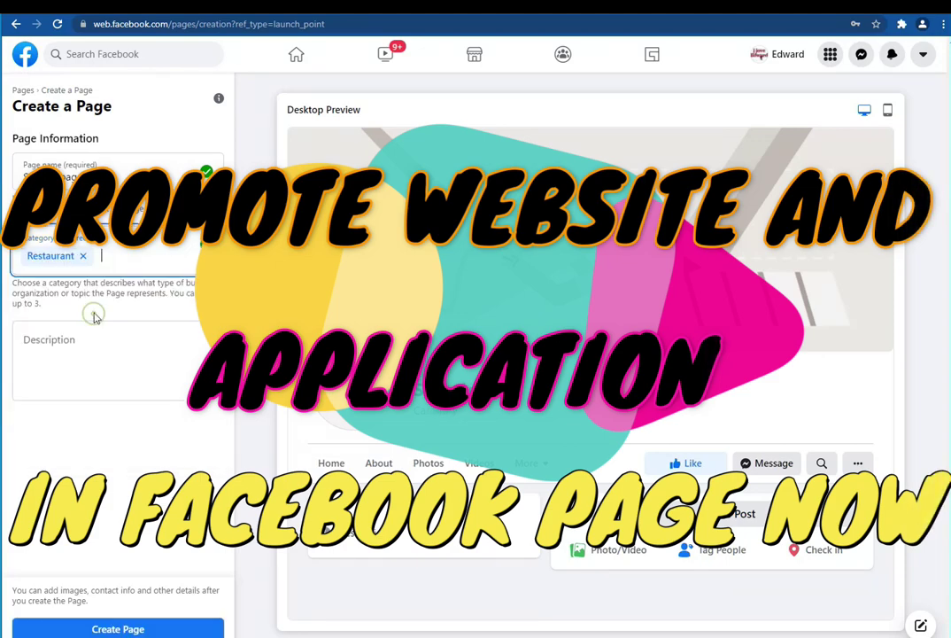
- Fill in the page description with "if you have............."
{"action": "left_click", "coordinate": [75, 329]}
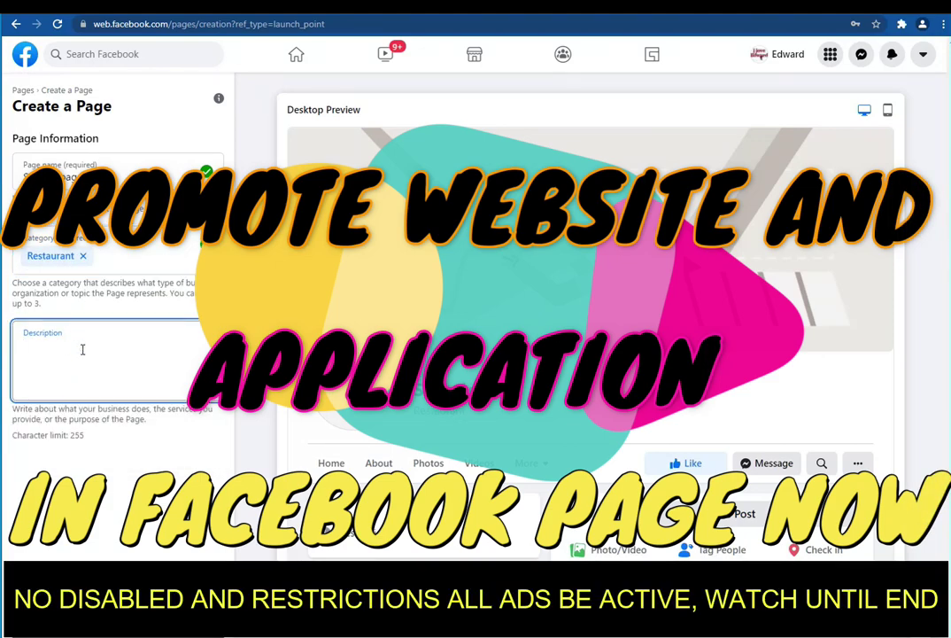
{"action": "type", "text": "if yu"}
{"action": "key", "text": "BackSpace"}
{"action": "type", "text": "have..........."}
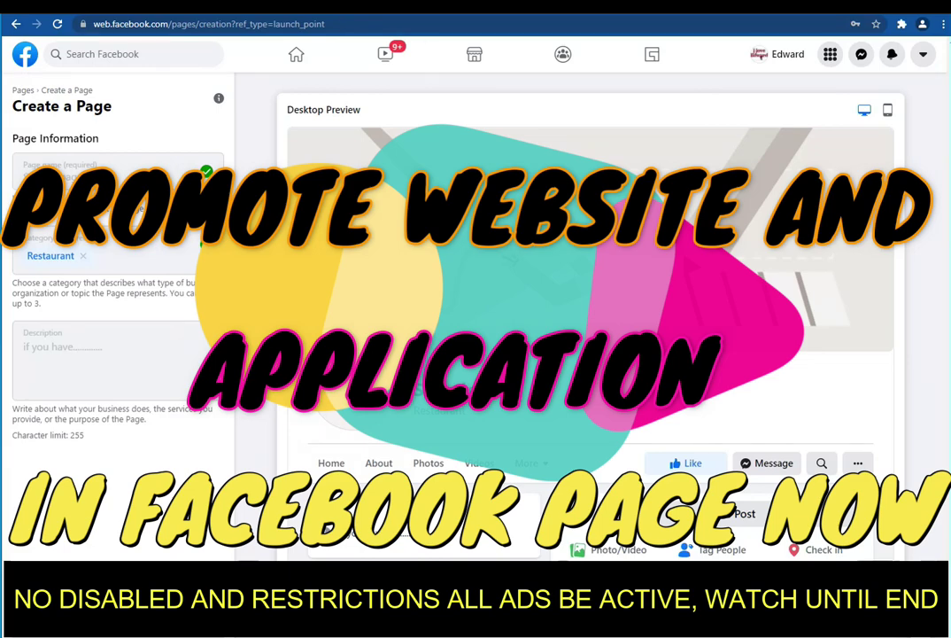
- Write the note "This is how to promote website without any disabled/and app ad" in the address bar of a new tab, without searching
{"action": "key", "text": "ctrl+t"}
{"action": "type", "text": "T"}
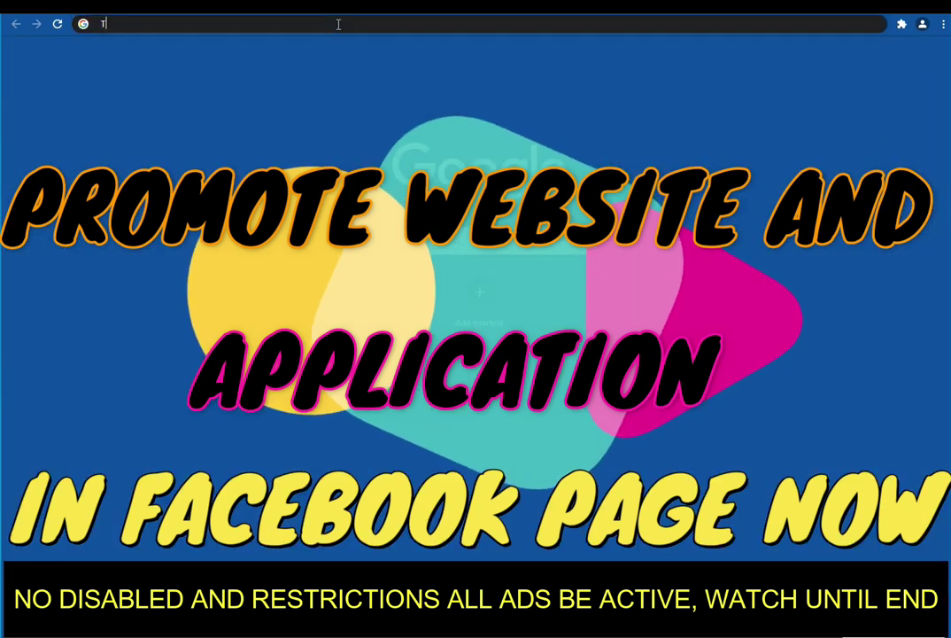
{"action": "type", "text": "his is "}
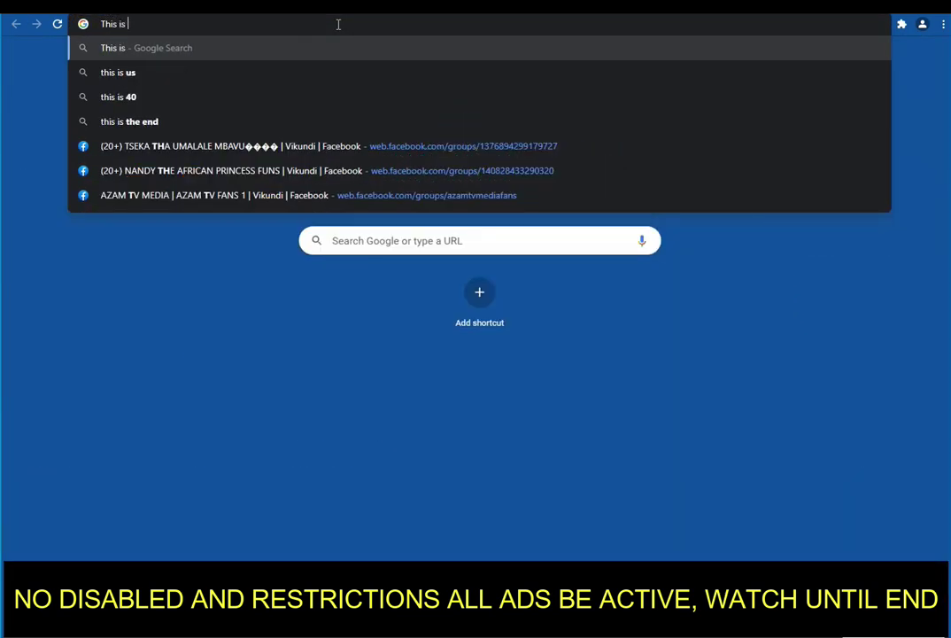
{"action": "type", "text": "how to pro"}
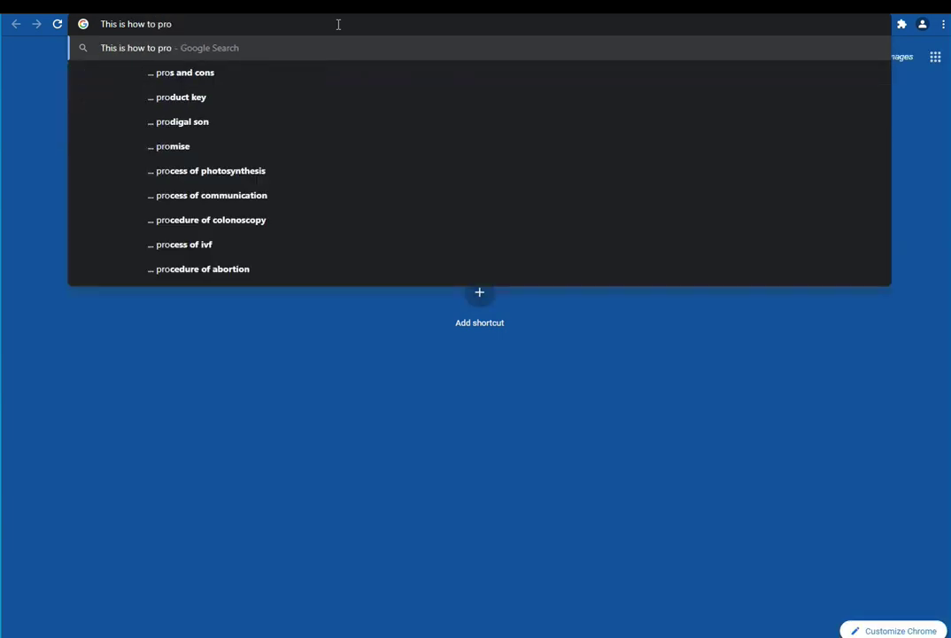
{"action": "type", "text": "mote"}
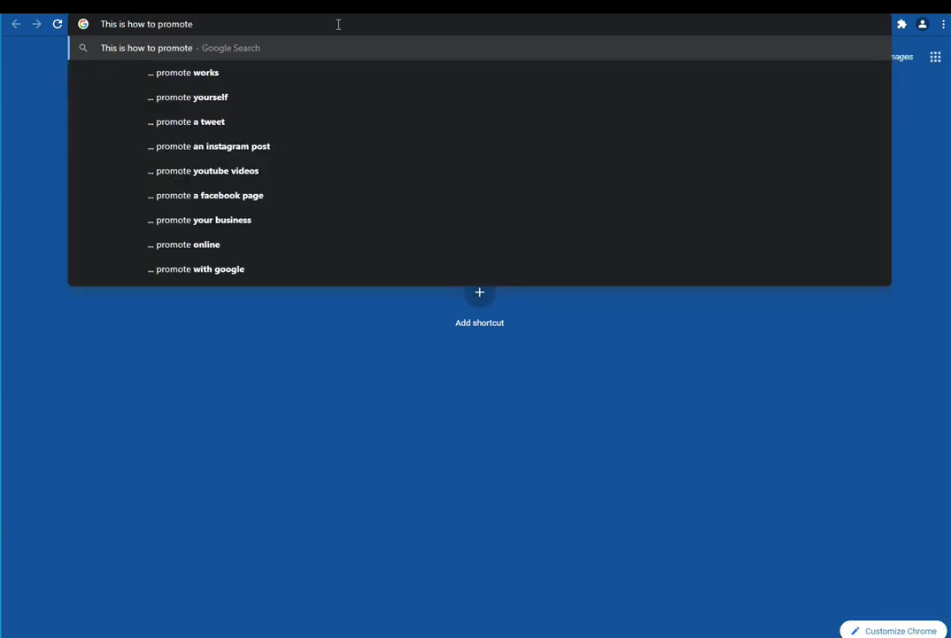
{"action": "type", "text": " website"}
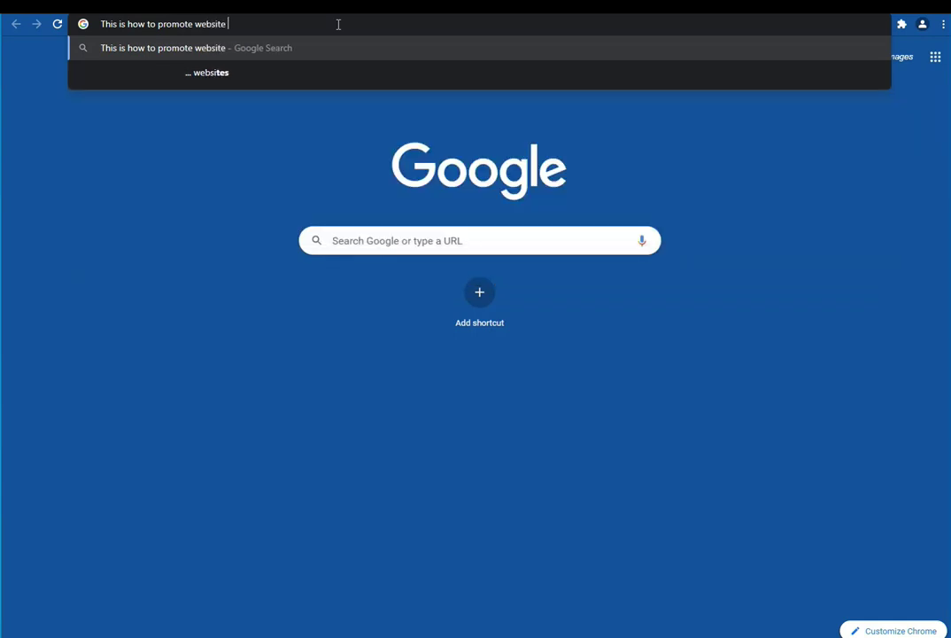
{"action": "type", "text": " wit"}
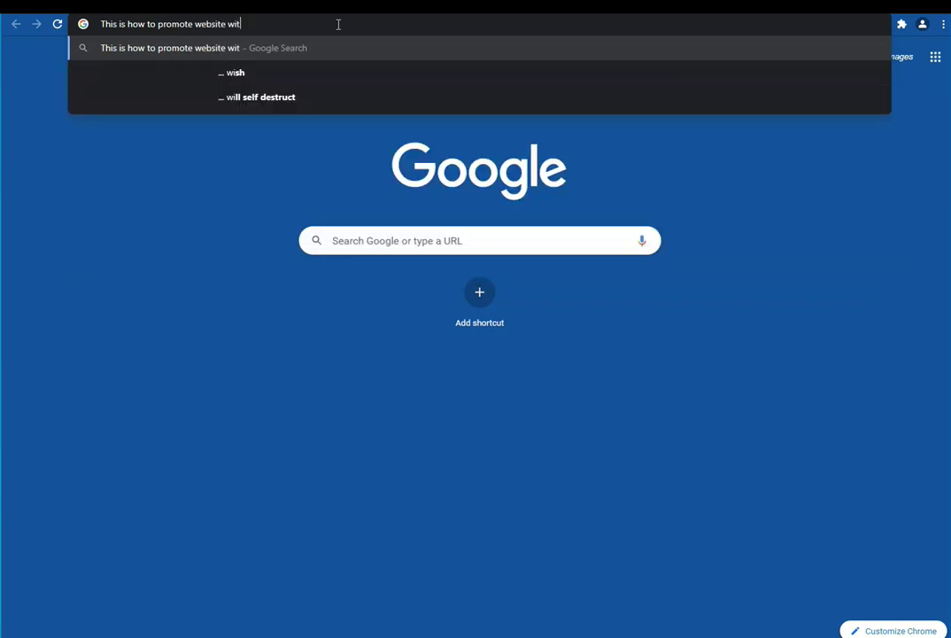
{"action": "type", "text": "hout an"}
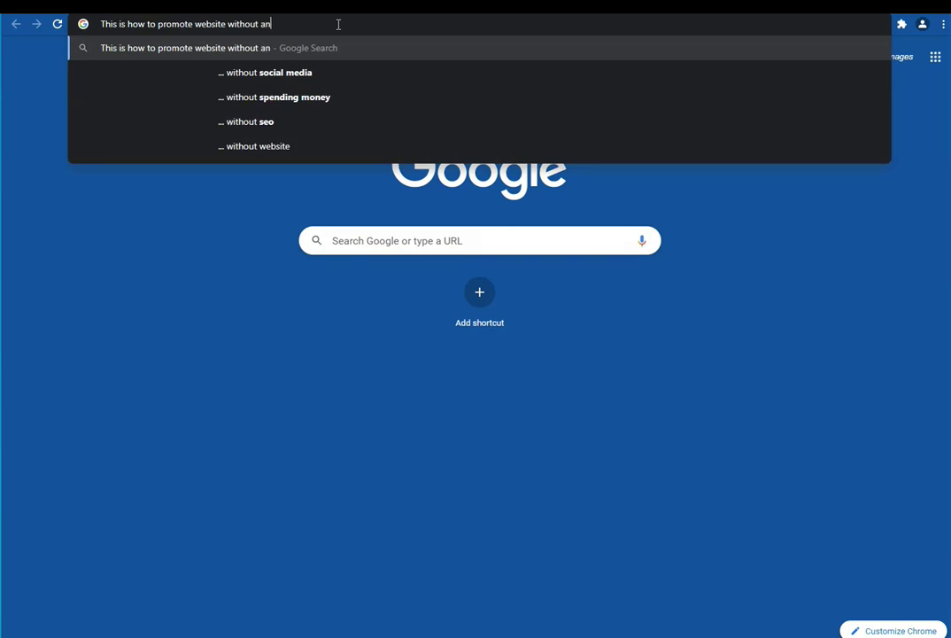
{"action": "type", "text": "y disabled"}
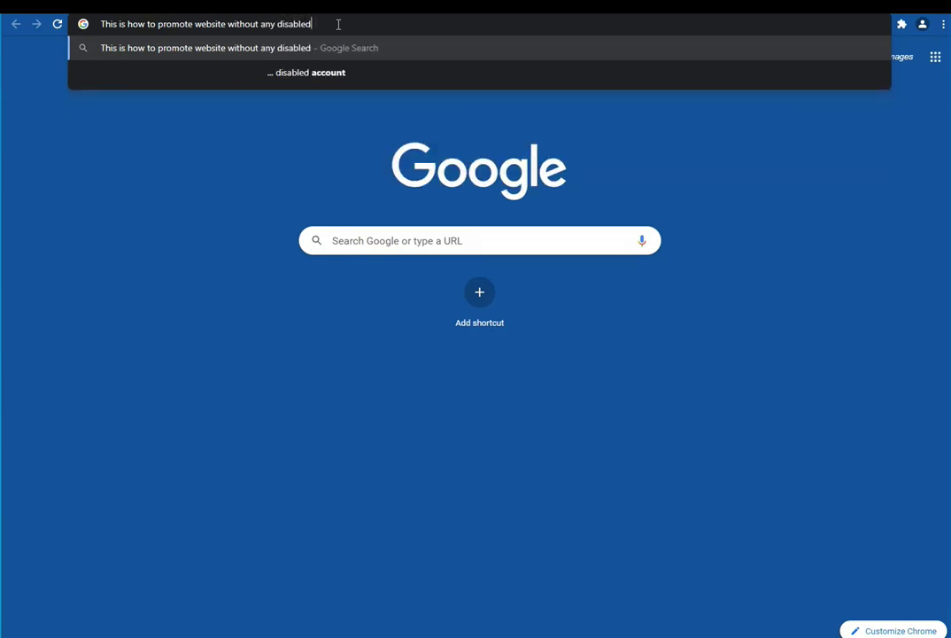
{"action": "type", "text": "/and "}
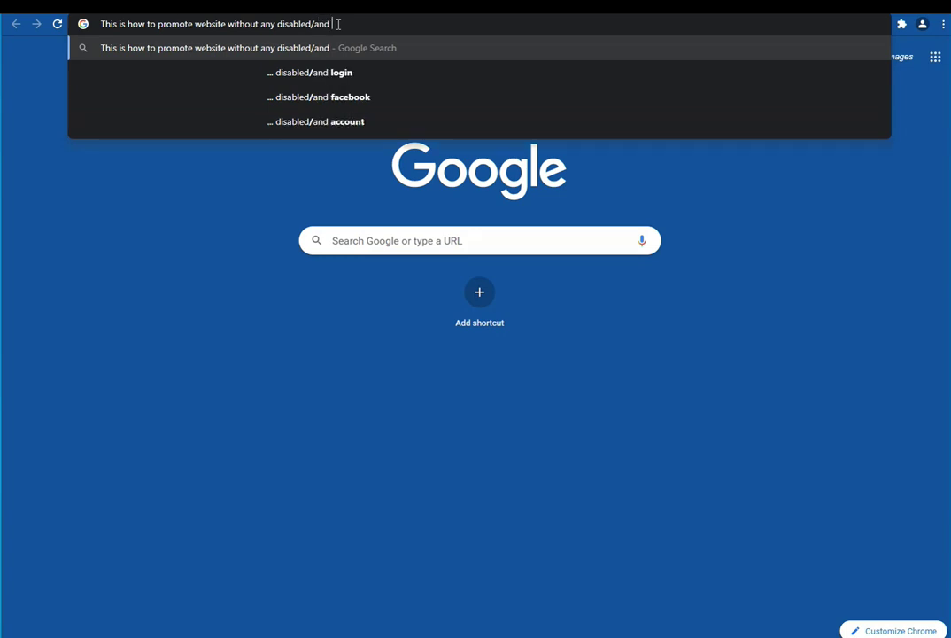
{"action": "type", "text": "app "}
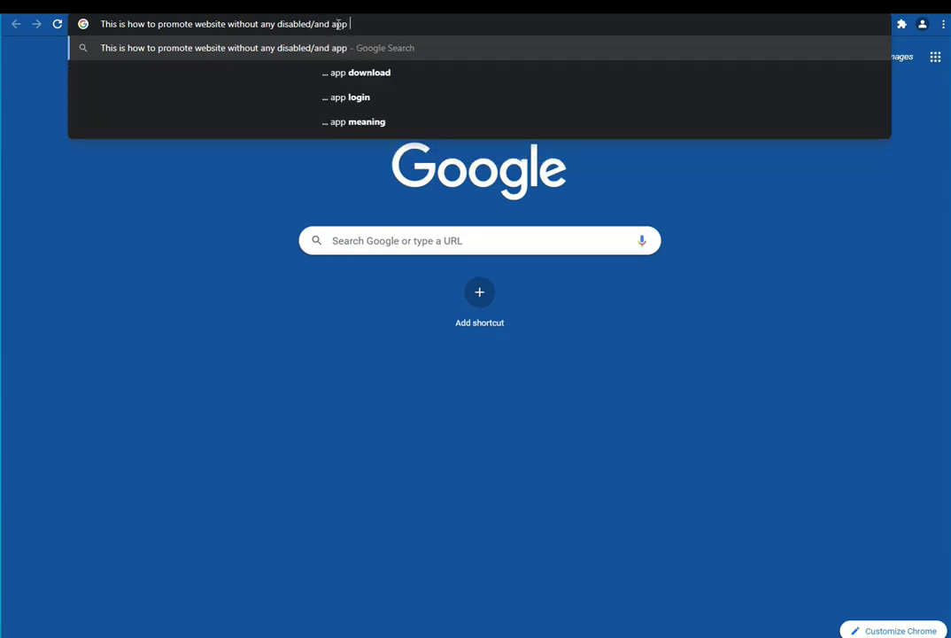
{"action": "type", "text": "ad"}
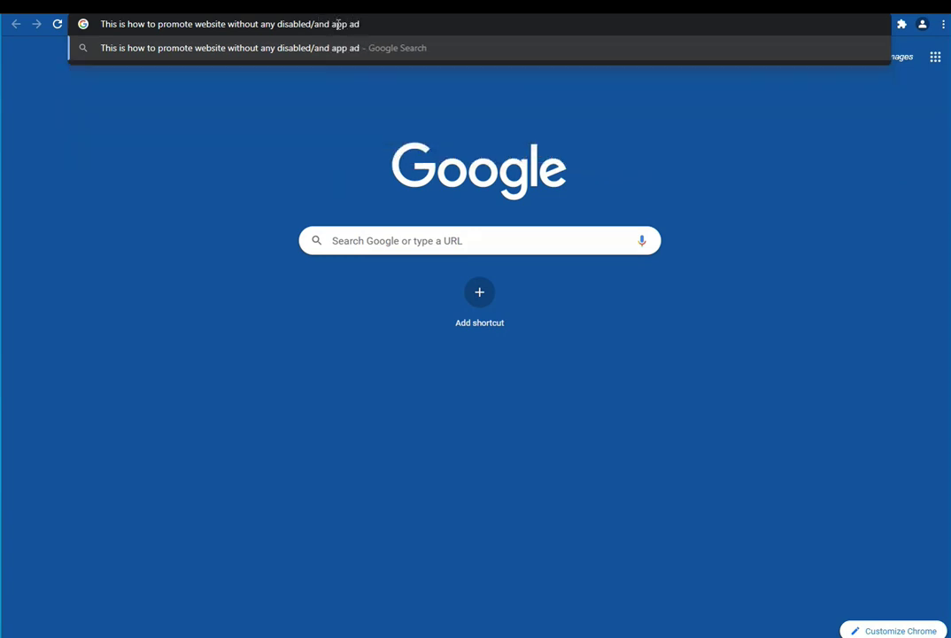
- Return to the page creation form, change the page name to "Samplez page" and create the page
{"action": "left_click", "coordinate": [57, 152]}
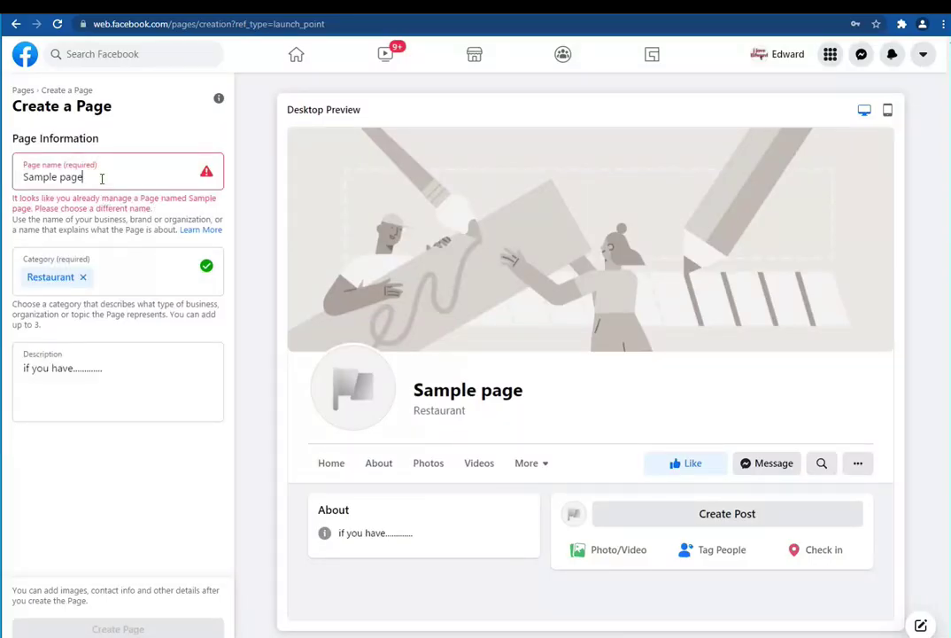
{"action": "left_click", "coordinate": [59, 177]}
{"action": "type", "text": "z"}
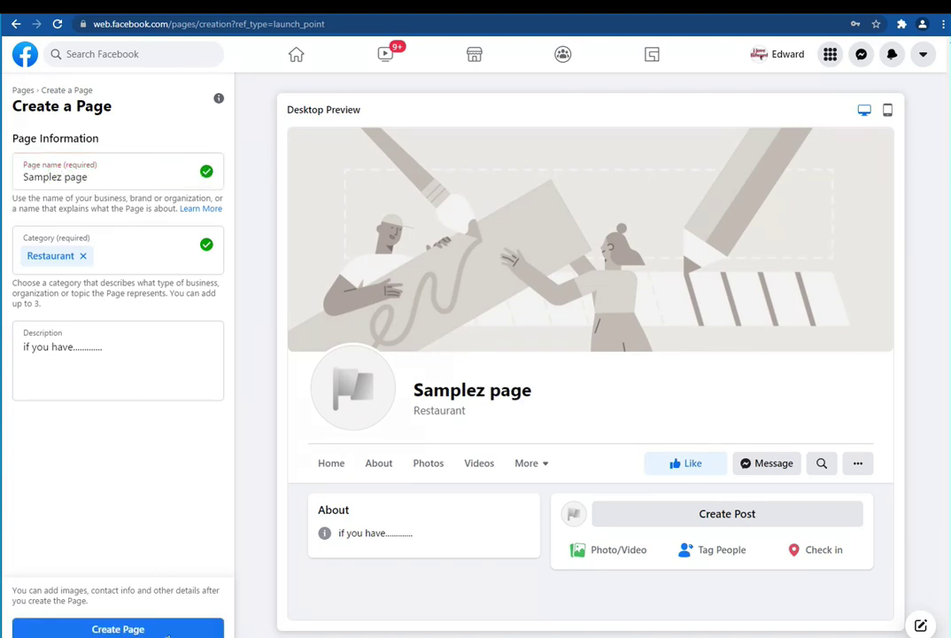
{"action": "left_click", "coordinate": [169, 628]}
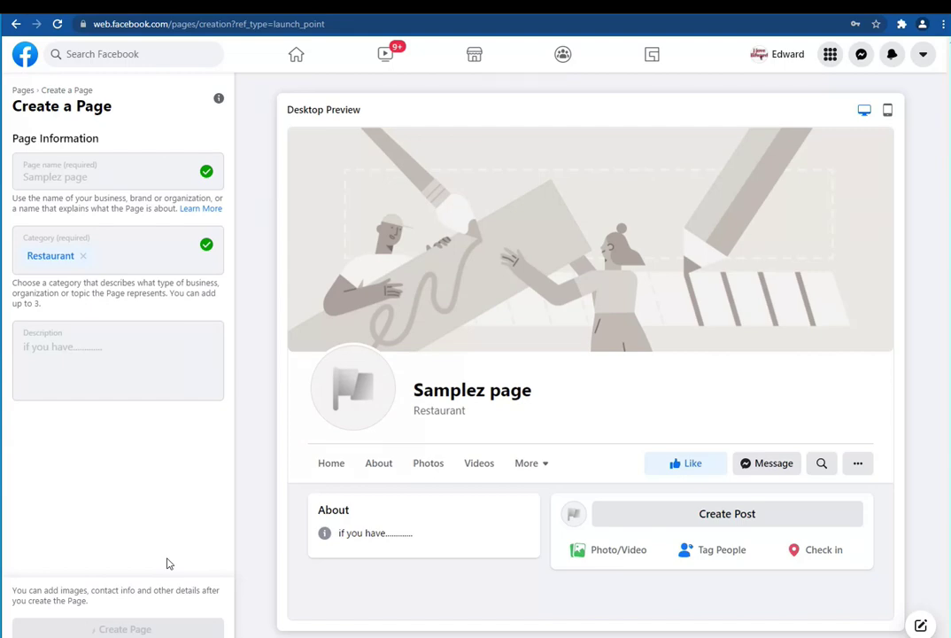
{"action": "left_click", "coordinate": [436, 623]}
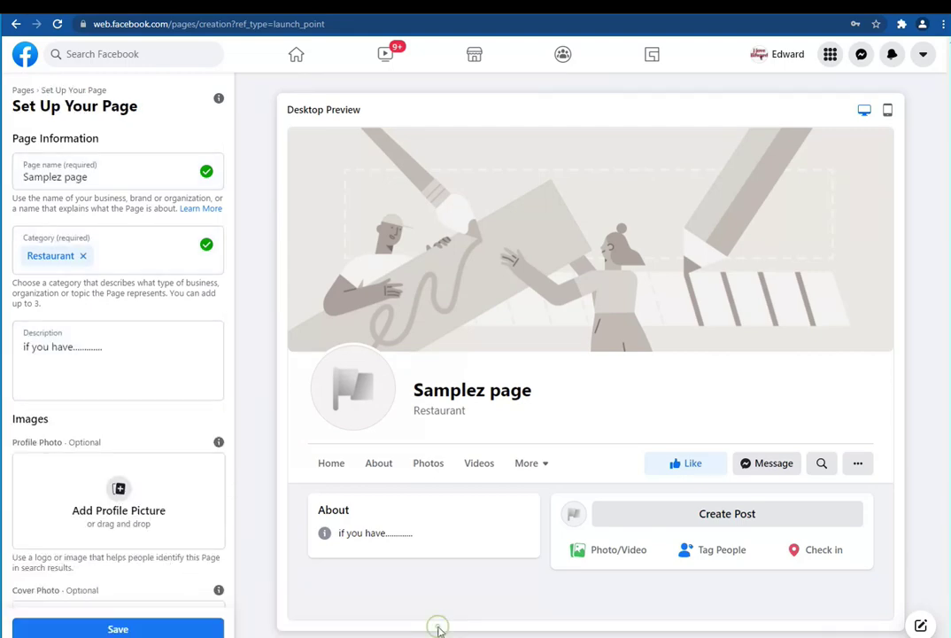
- Upload the Downloads image no3 (1) as the profile photo and what-is-cpanel as the cover photo
{"action": "left_click", "coordinate": [164, 479]}
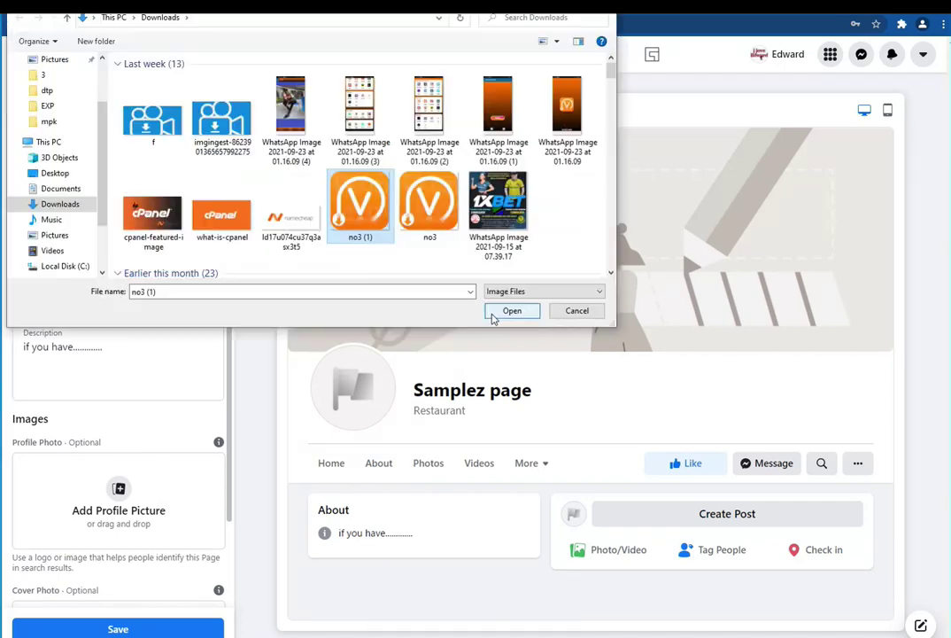
{"action": "left_click", "coordinate": [495, 315]}
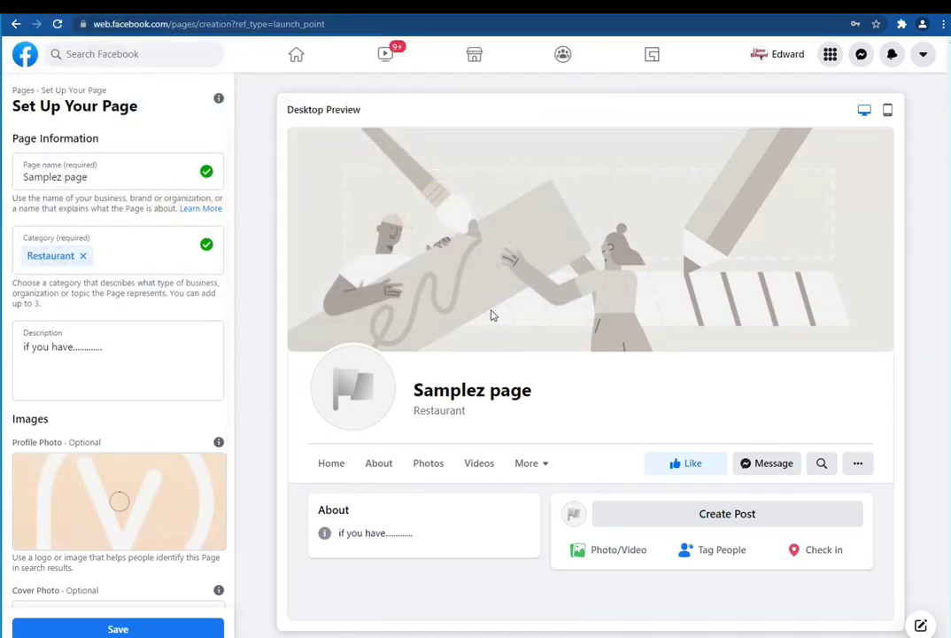
{"action": "scroll", "coordinate": [211, 371], "scroll_direction": "down", "scroll_amount": 2}
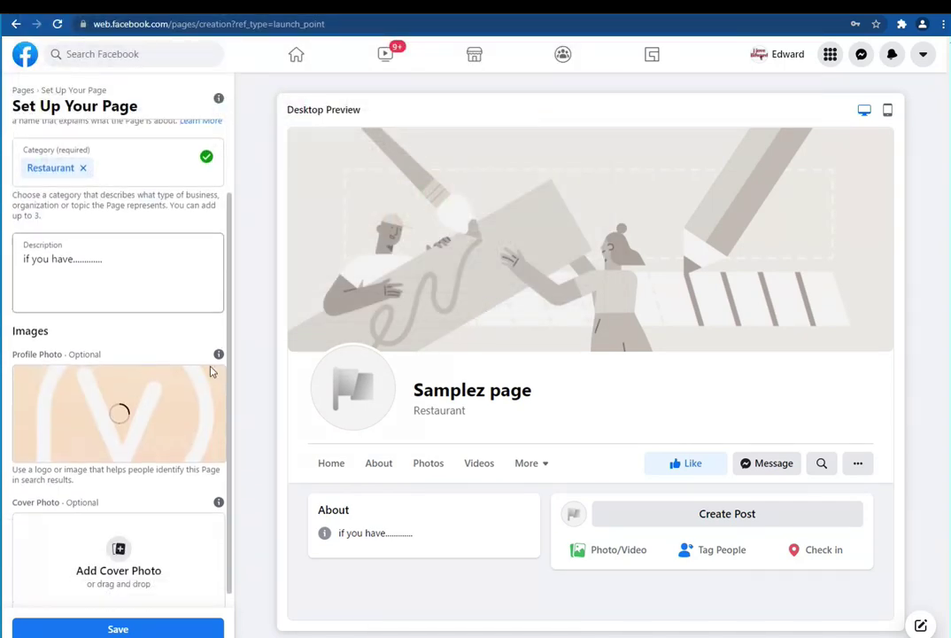
{"action": "left_click", "coordinate": [121, 529]}
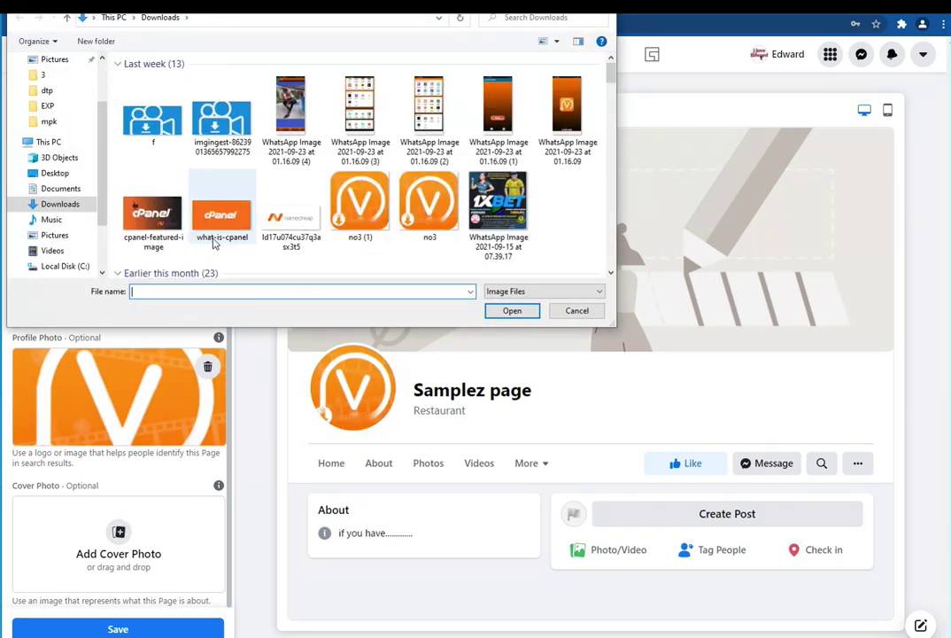
{"action": "double_click", "coordinate": [219, 215]}
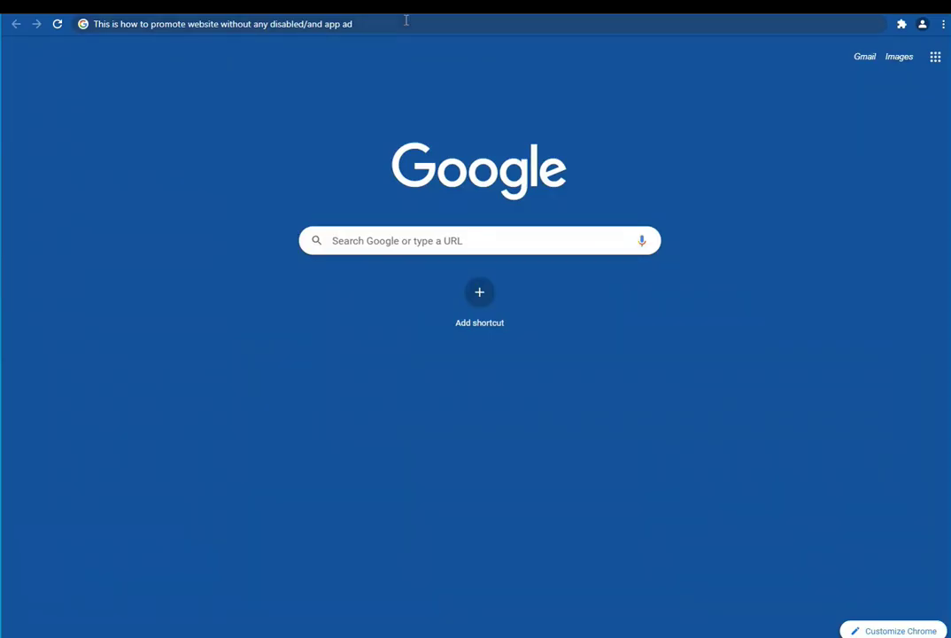
- Replace the note in the blank tab's address bar with "This is sample images", without searching
{"action": "left_click", "coordinate": [406, 20]}
{"action": "type", "text": "Th"}
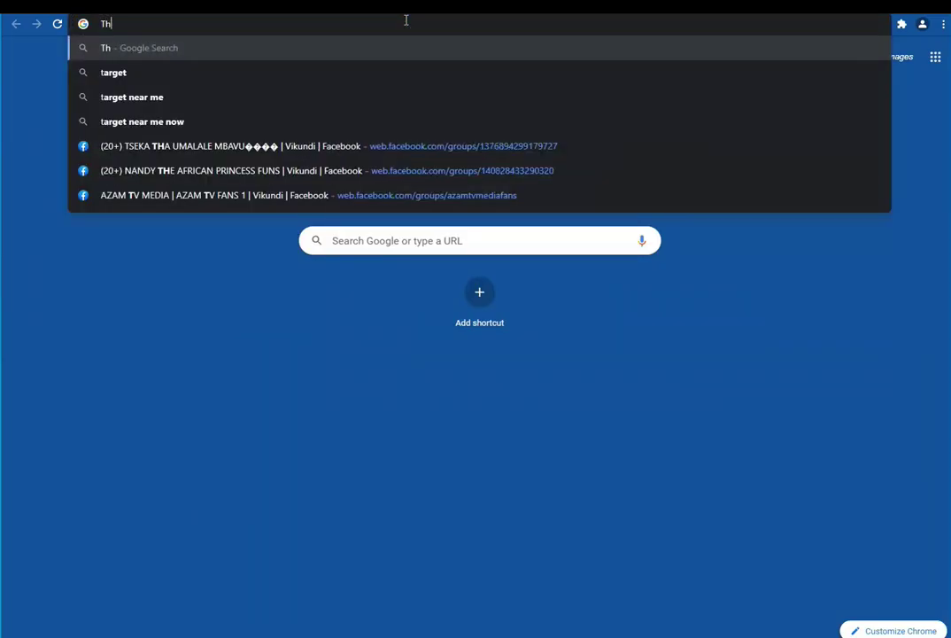
{"action": "type", "text": "is is s"}
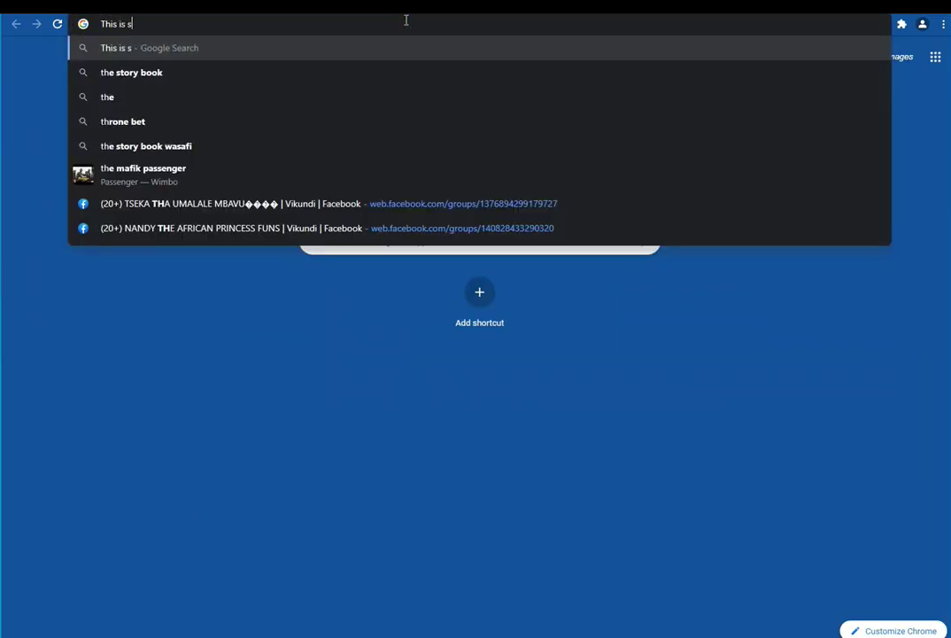
{"action": "type", "text": "ample images"}
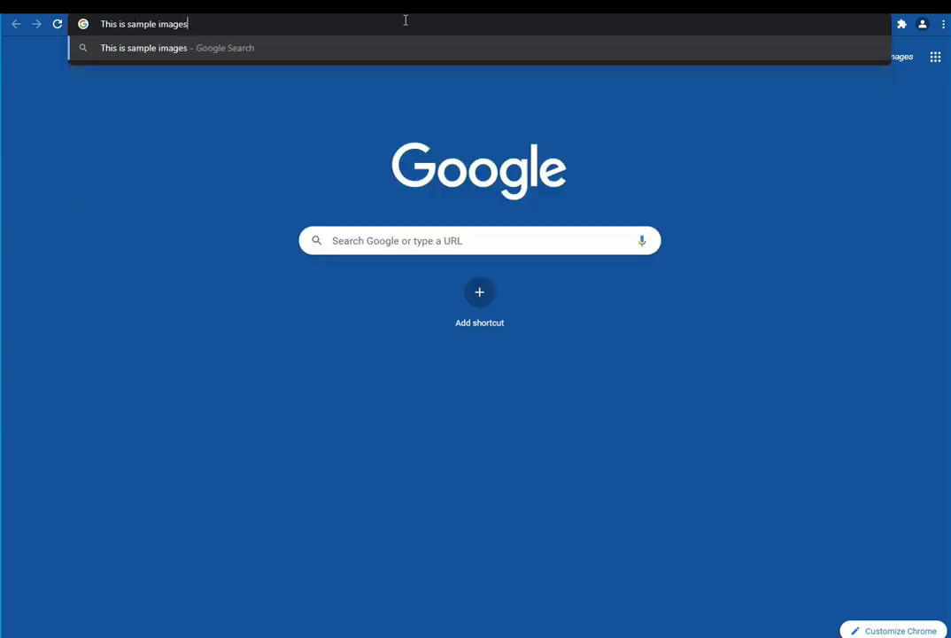
- Return to the page setup, save it with its images and reload the new page
{"action": "left_click", "coordinate": [183, 112]}
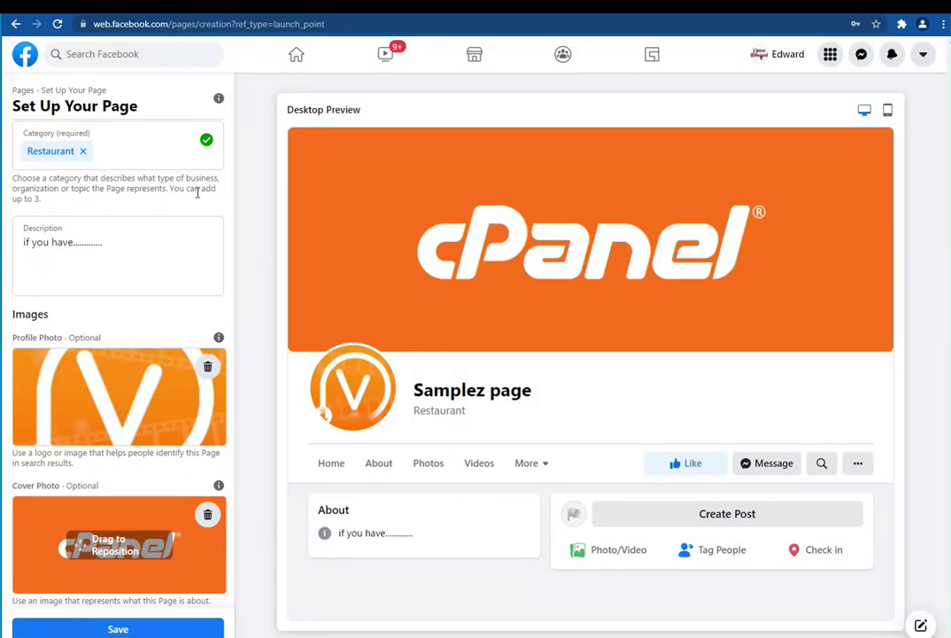
{"action": "left_click", "coordinate": [143, 627]}
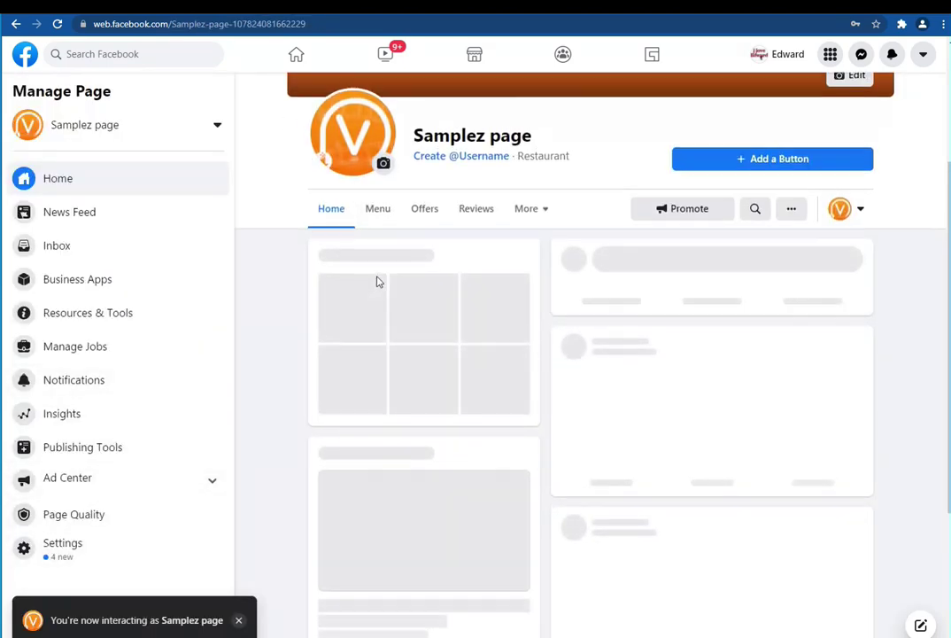
{"action": "scroll", "coordinate": [337, 257], "scroll_direction": "up", "scroll_amount": 2}
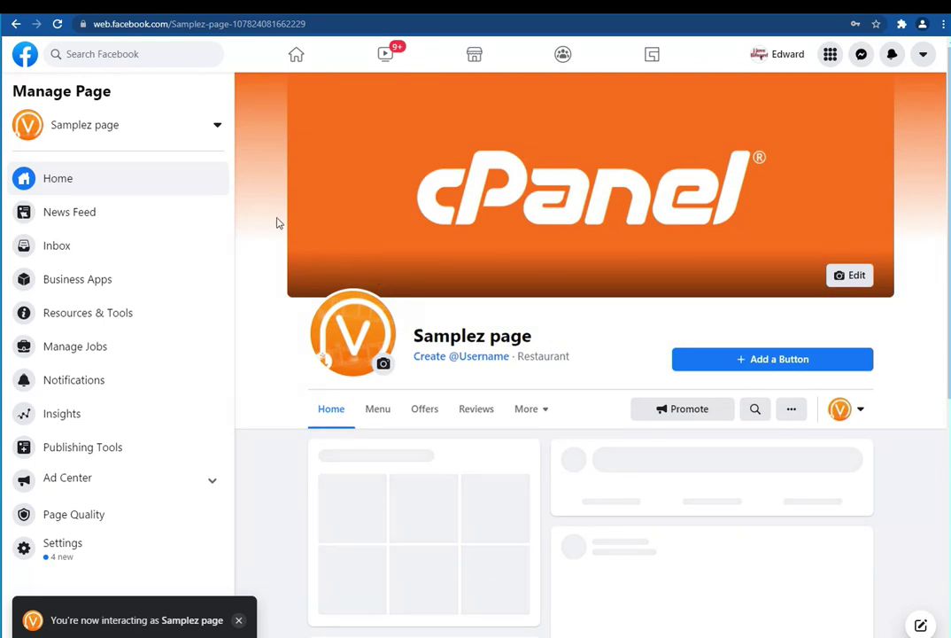
{"action": "left_click", "coordinate": [58, 24]}
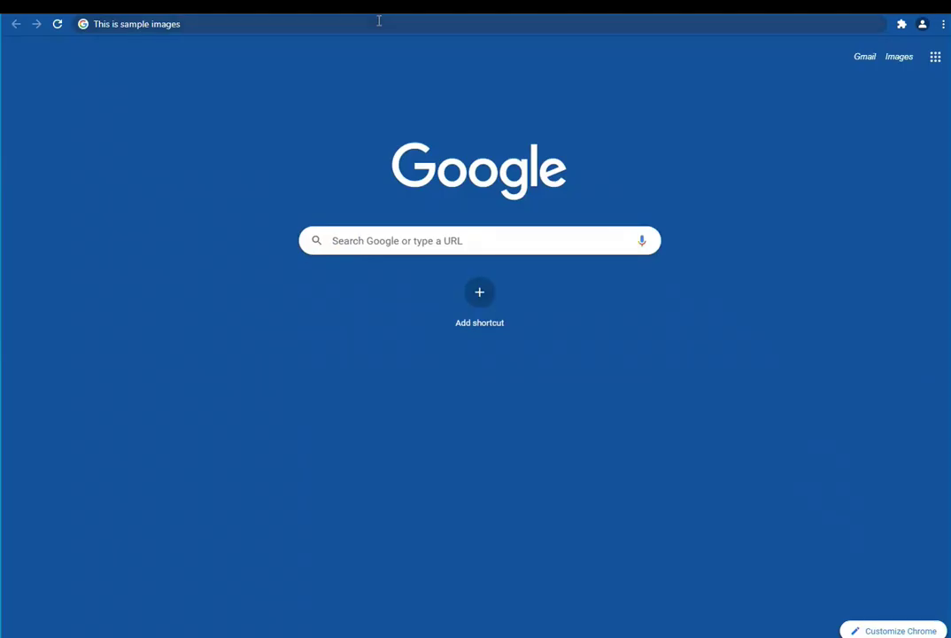
- Replace the note in the blank tab's address bar with "after creating page go and create USERNAME in a page", without searching
{"action": "left_click", "coordinate": [380, 21]}
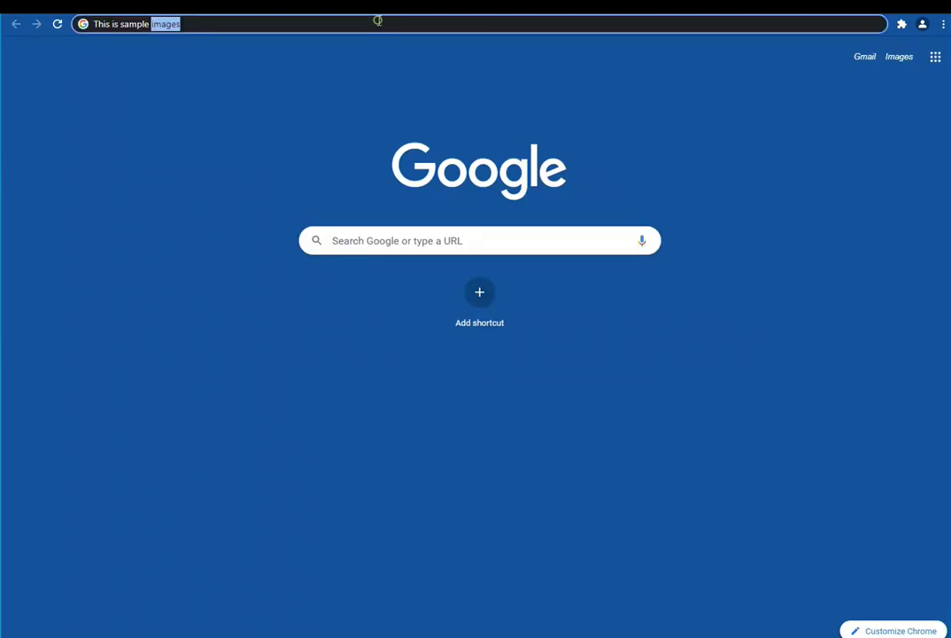
{"action": "type", "text": "after "}
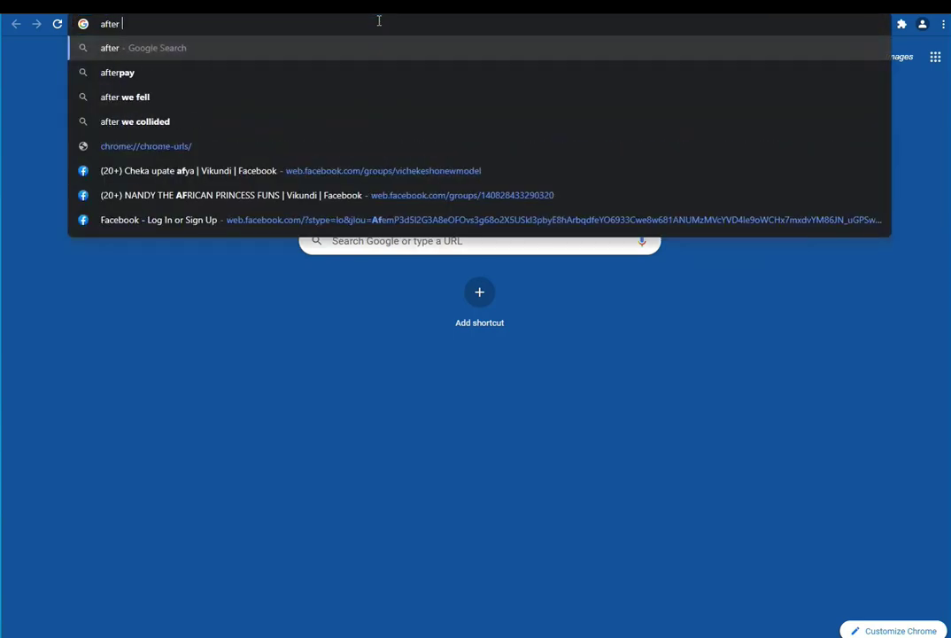
{"action": "type", "text": "creatin"}
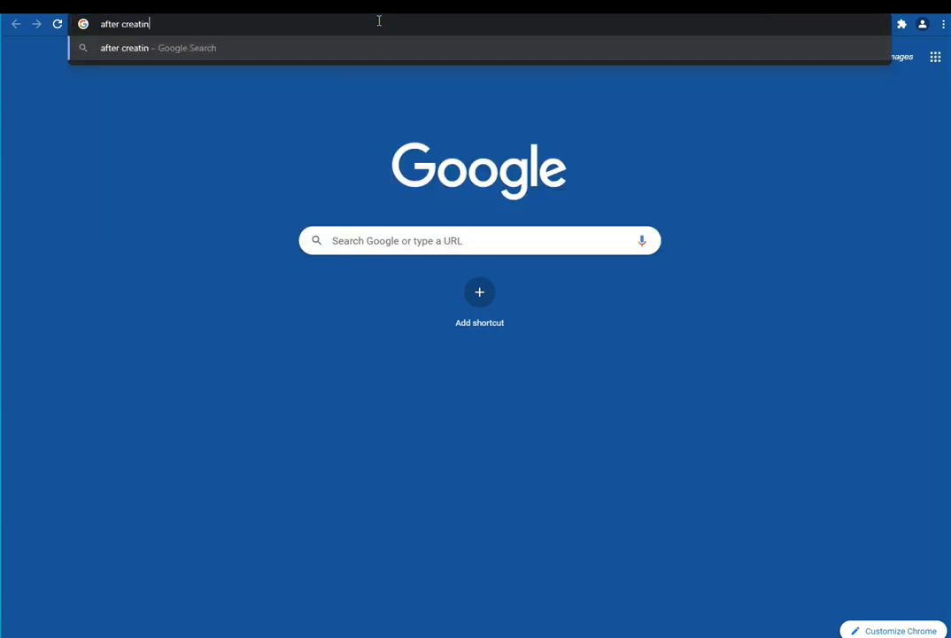
{"action": "type", "text": "g page "}
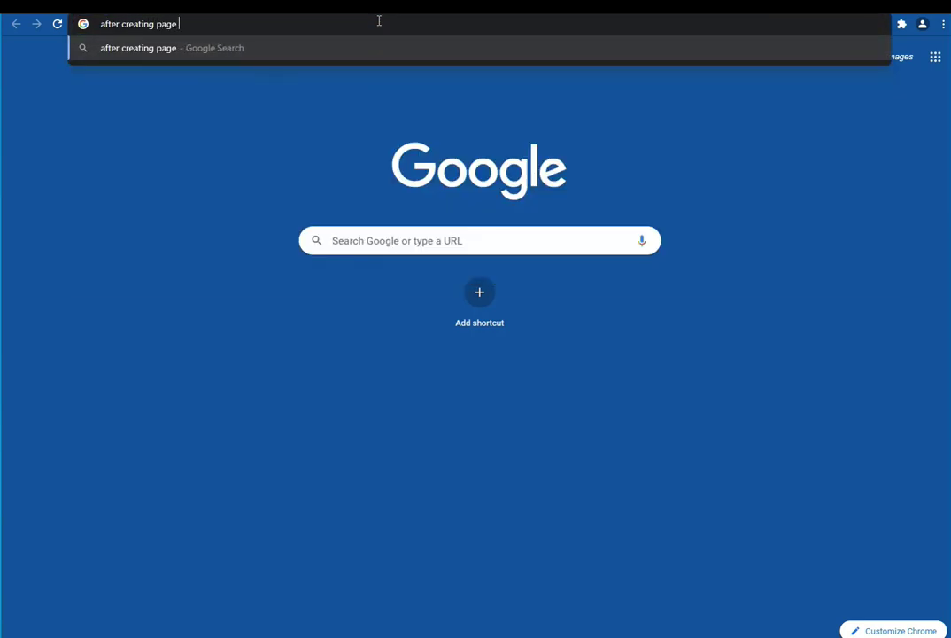
{"action": "type", "text": "go and "}
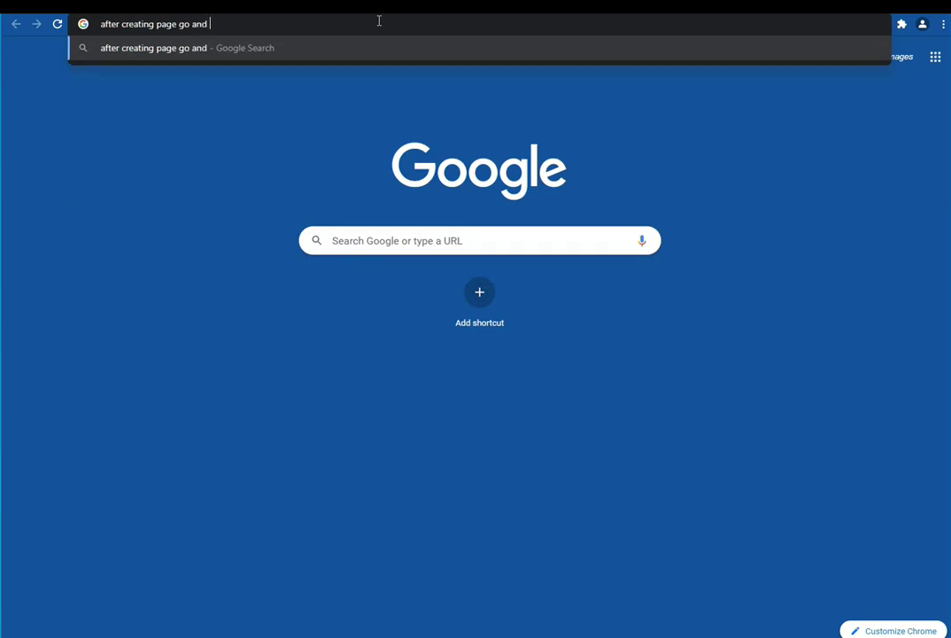
{"action": "type", "text": "create U"}
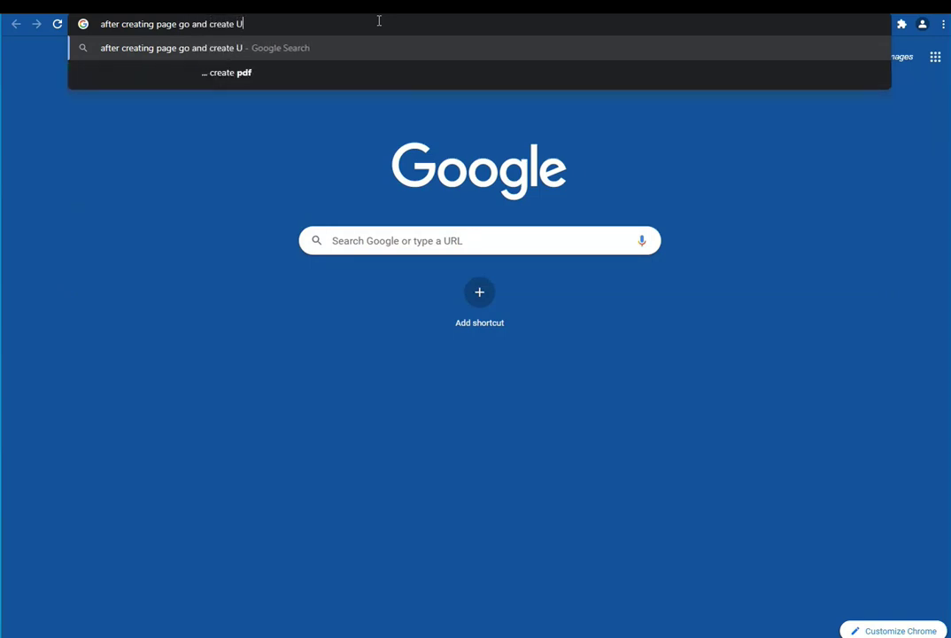
{"action": "type", "text": "SERNAME in a "}
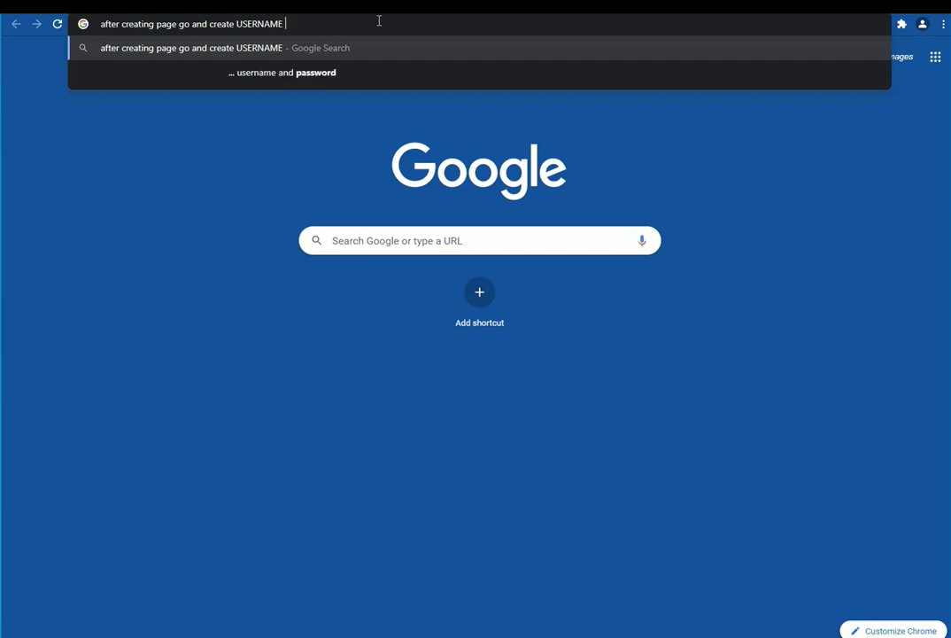
{"action": "type", "text": "page"}
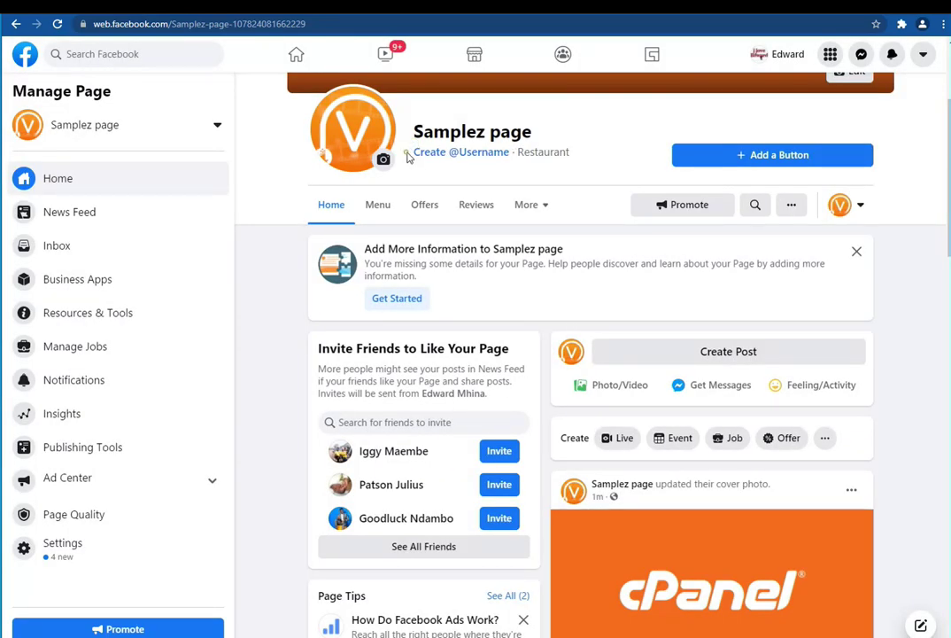
- Return to Samplez page and create its username Samplezpage, using the copied page name with the space removed
{"action": "left_click_drag", "start_coordinate": [389, 133], "coordinate": [517, 153]}
{"action": "left_click", "coordinate": [519, 153]}
{"action": "left_click", "coordinate": [482, 152]}
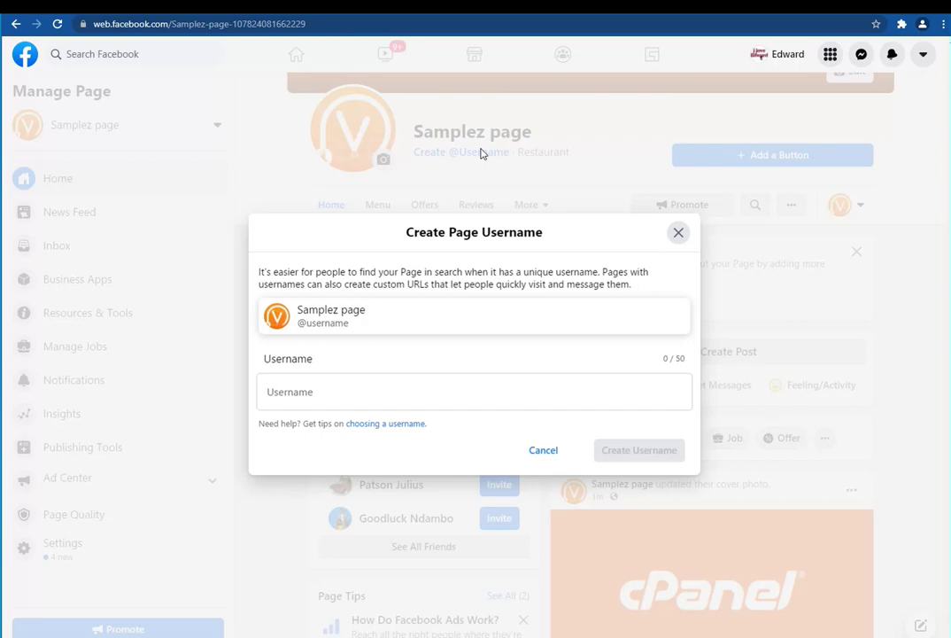
{"action": "left_click_drag", "start_coordinate": [366, 311], "coordinate": [298, 310]}
{"action": "right_click", "coordinate": [346, 308]}
{"action": "left_click", "coordinate": [375, 316]}
{"action": "right_click", "coordinate": [341, 395]}
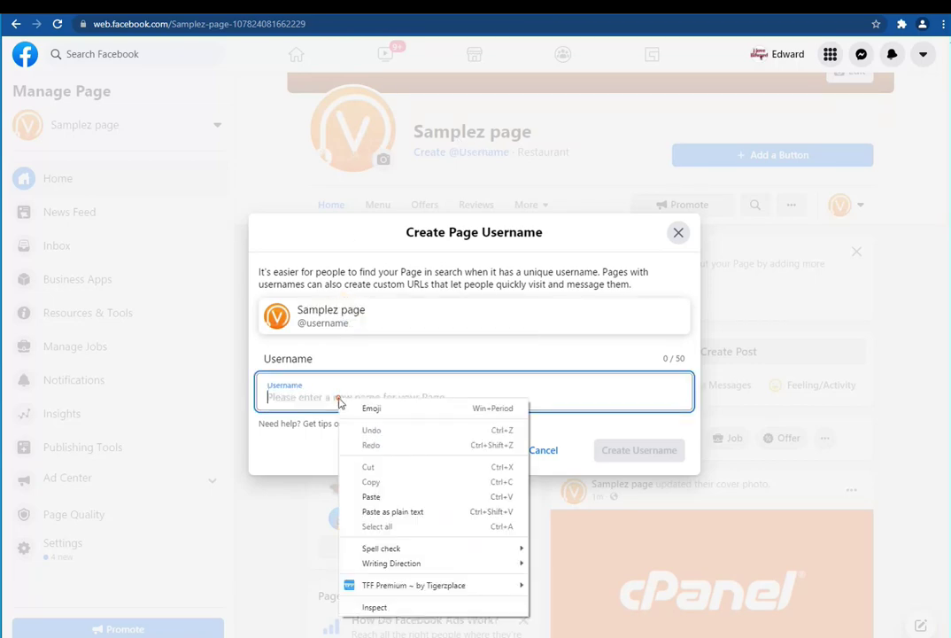
{"action": "left_click", "coordinate": [381, 490]}
{"action": "left_click", "coordinate": [310, 397]}
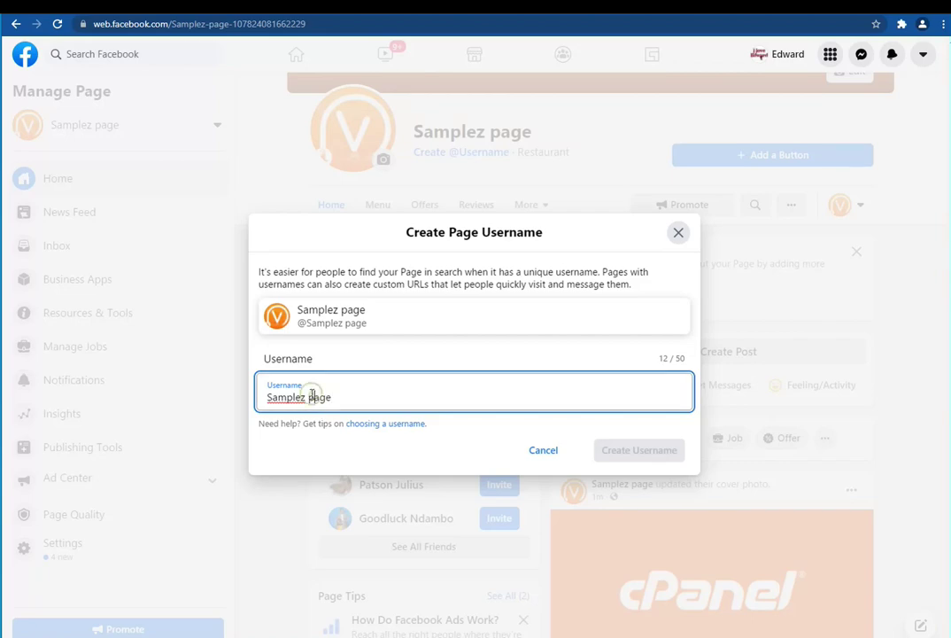
{"action": "key", "text": "BackSpace"}
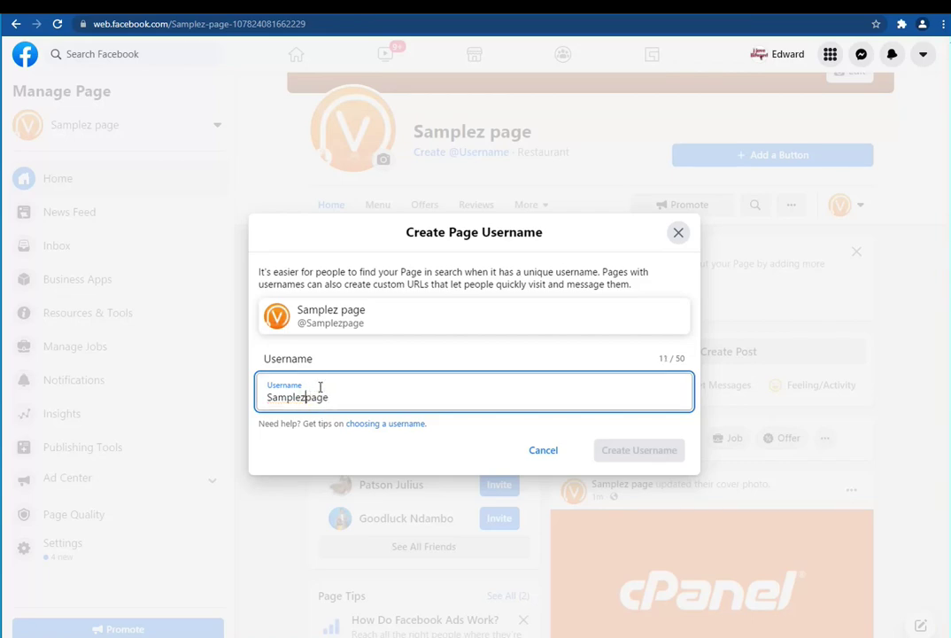
{"action": "left_click", "coordinate": [377, 352]}
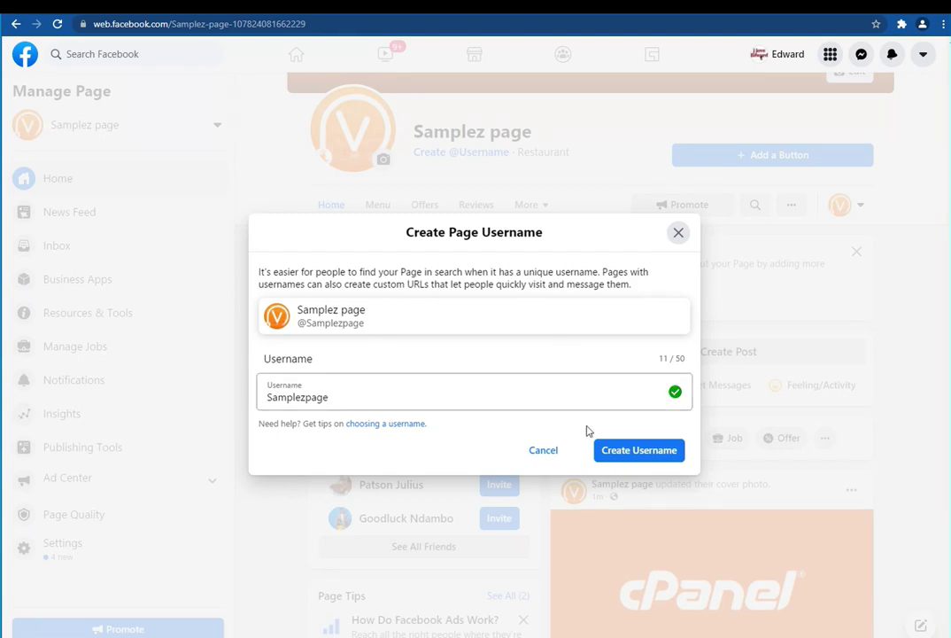
{"action": "left_click", "coordinate": [659, 455]}
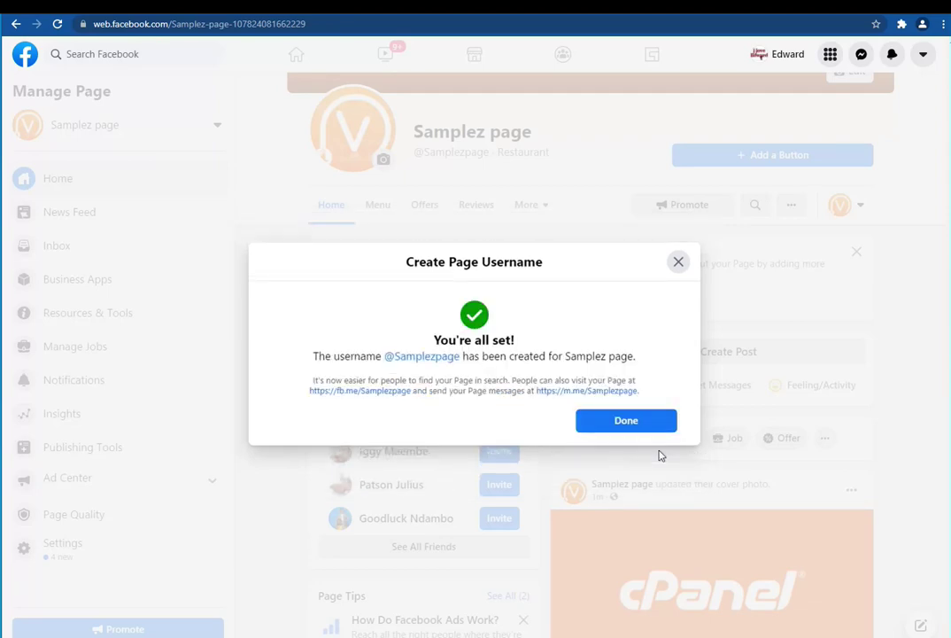
- Open the page's fb.me/Samplezpage link in a new tab and check the page and its address
{"action": "left_click_drag", "start_coordinate": [311, 356], "coordinate": [586, 368]}
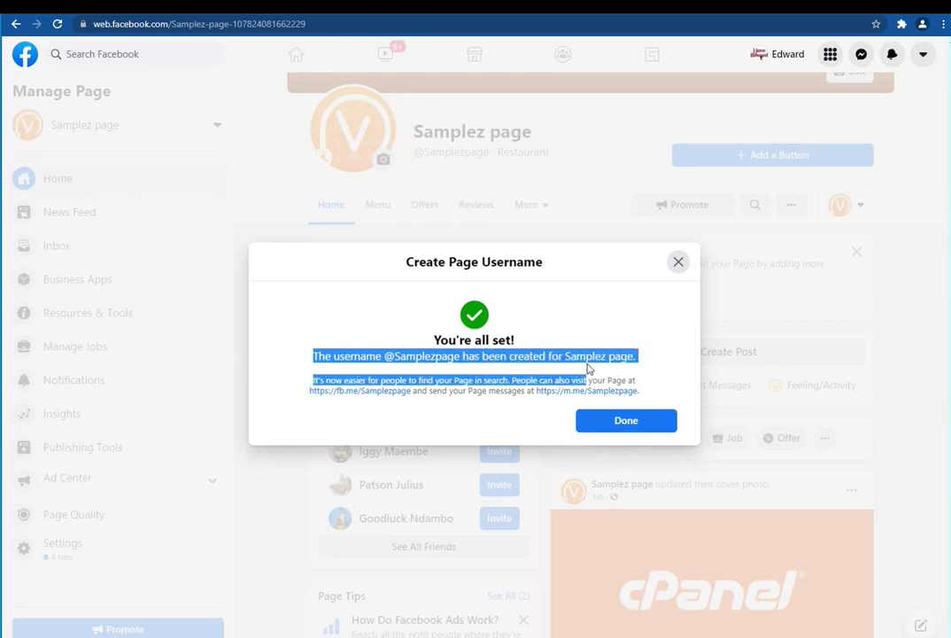
{"action": "left_click", "coordinate": [501, 366]}
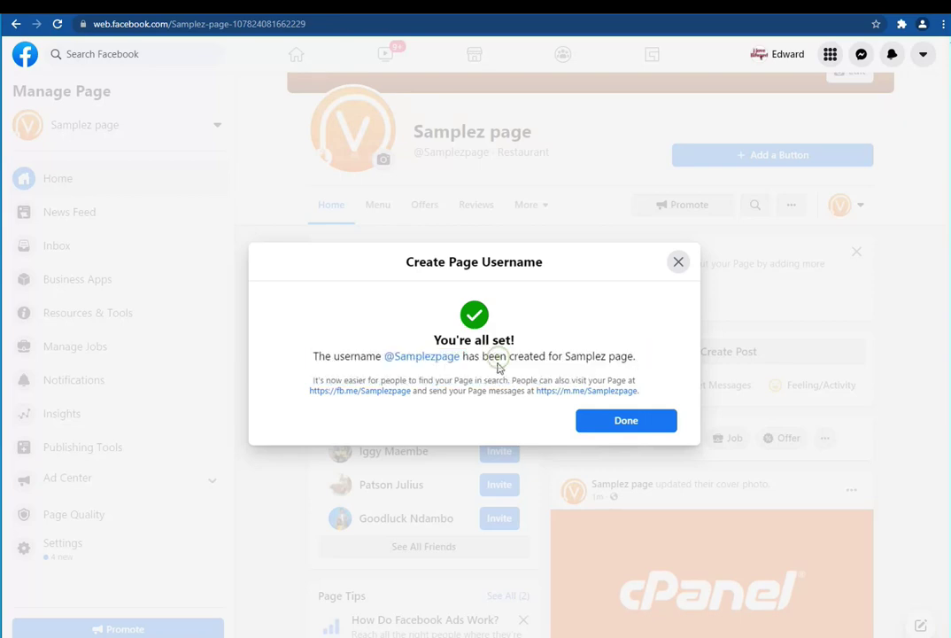
{"action": "right_click", "coordinate": [403, 396]}
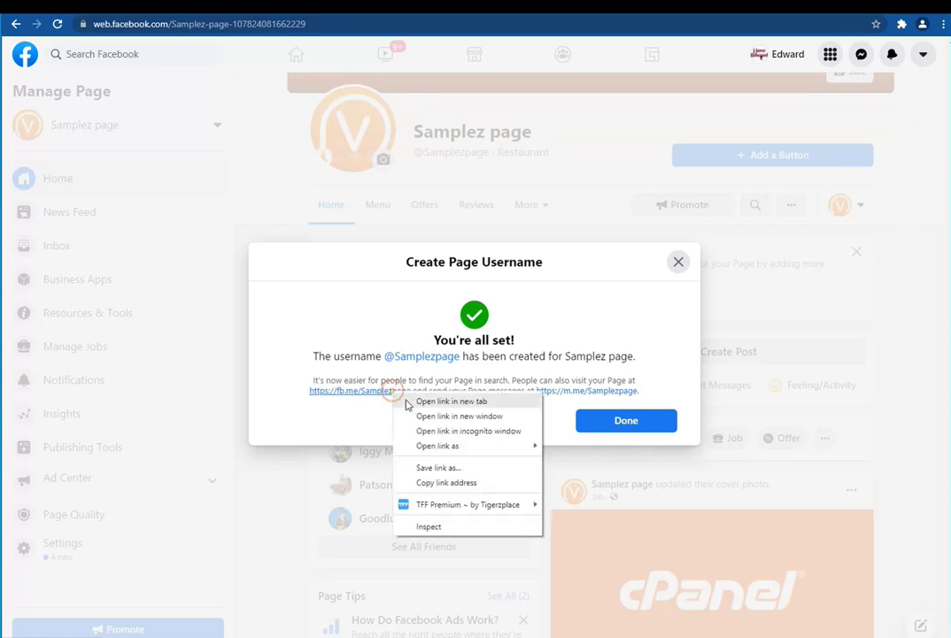
{"action": "left_click", "coordinate": [406, 402]}
{"action": "key", "text": "ctrl+Tab"}
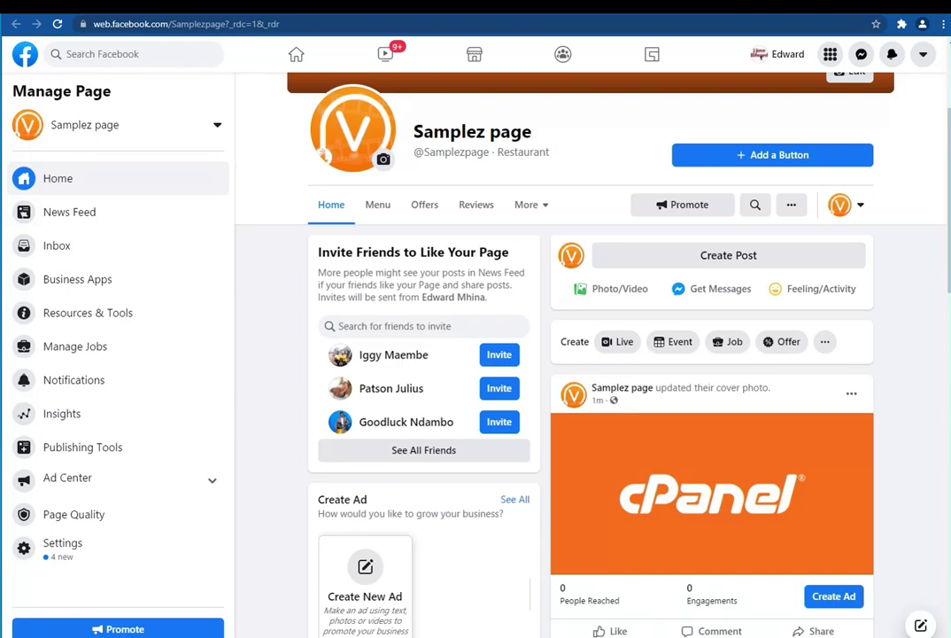
{"action": "double_click", "coordinate": [227, 24]}
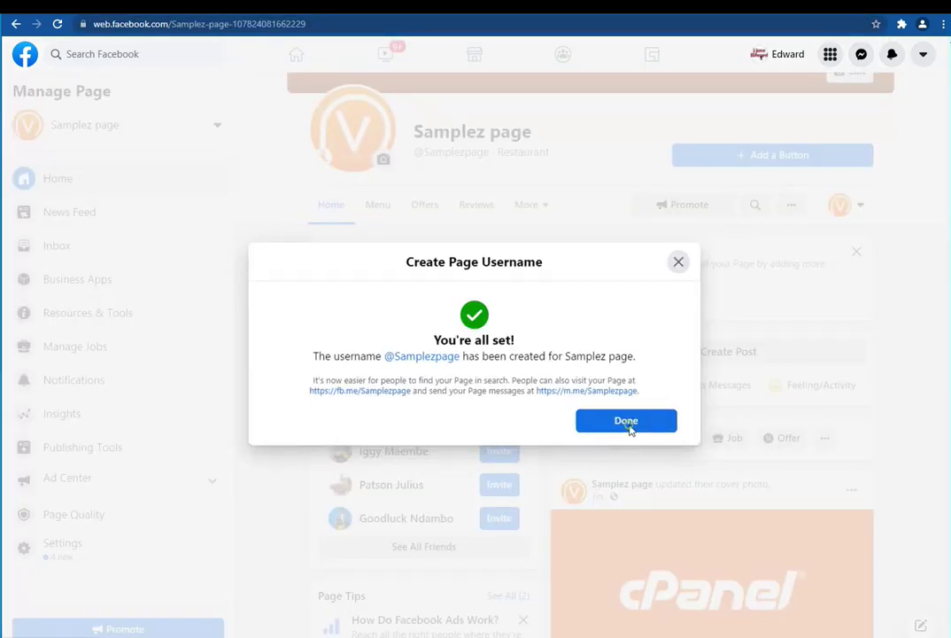
- Finish the page username creation on the original page and look over the page's content
{"action": "left_click", "coordinate": [626, 422]}
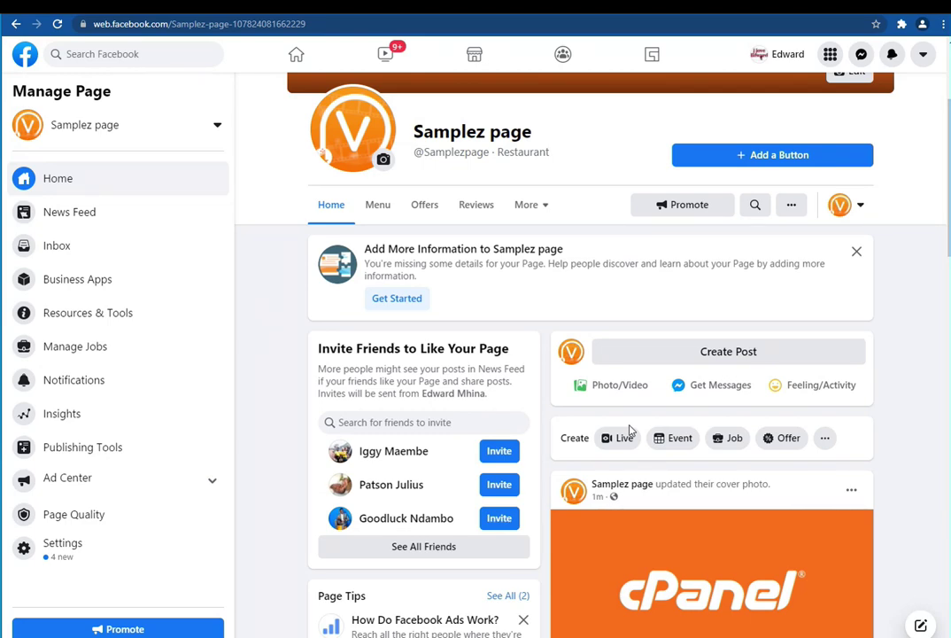
{"action": "scroll", "coordinate": [550, 443], "scroll_direction": "down", "scroll_amount": 4}
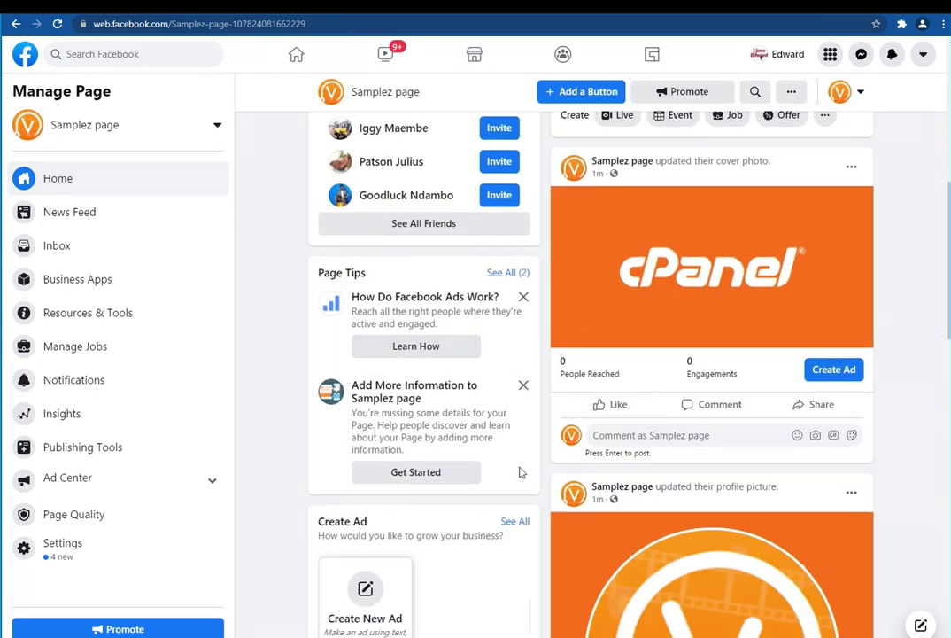
{"action": "scroll", "coordinate": [520, 471], "scroll_direction": "up", "scroll_amount": 4}
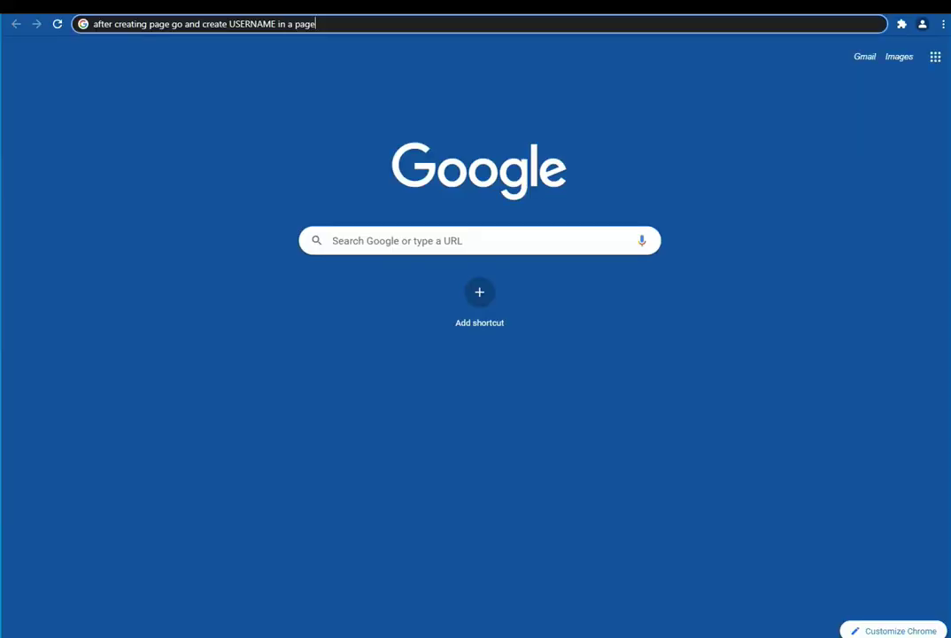
- Replace the note in the blank tab's address bar with "Then create any post", without searching
{"action": "key", "text": "ctrl+a"}
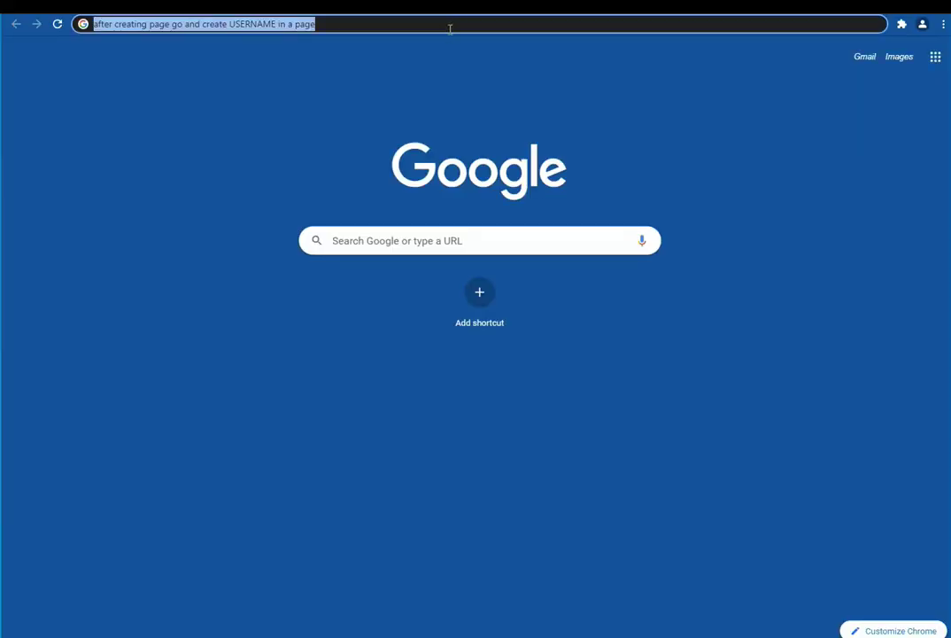
{"action": "type", "text": "Then "}
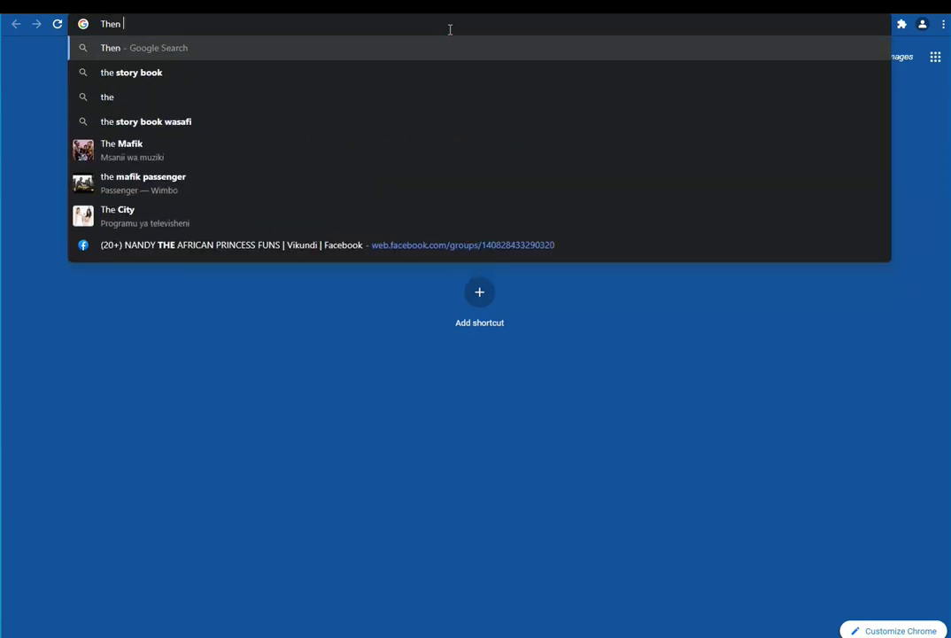
{"action": "type", "text": "create any "}
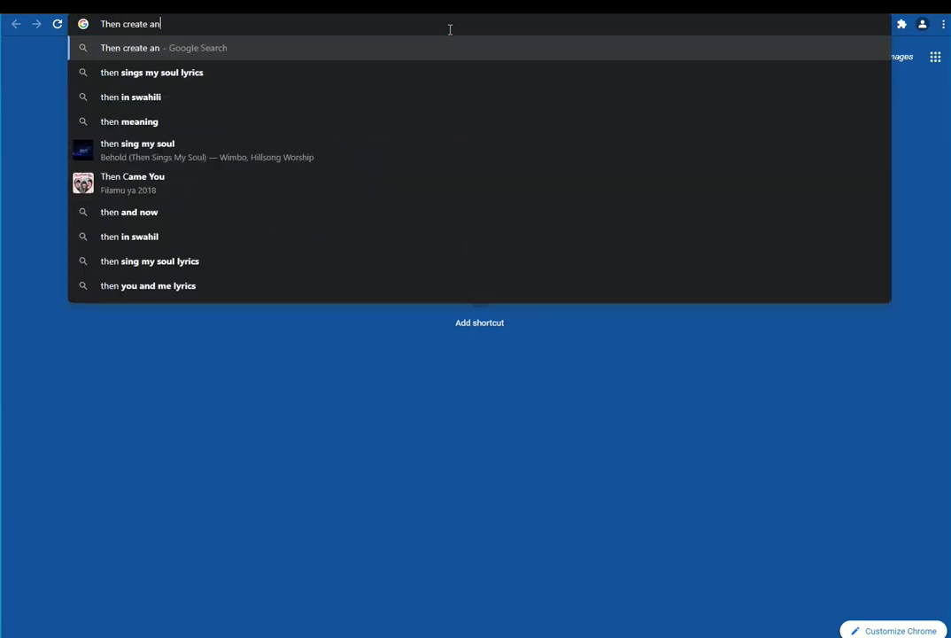
{"action": "type", "text": "post"}
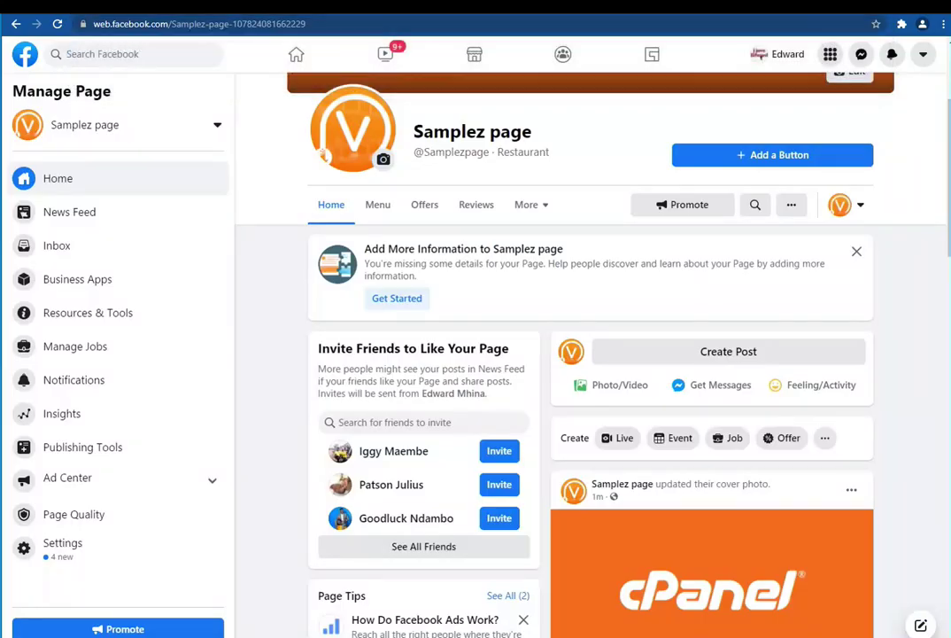
- Return to Samplez page, publish a public post reading "Hello" without boosting it, and check it in the page's feed
{"action": "left_click", "coordinate": [678, 362]}
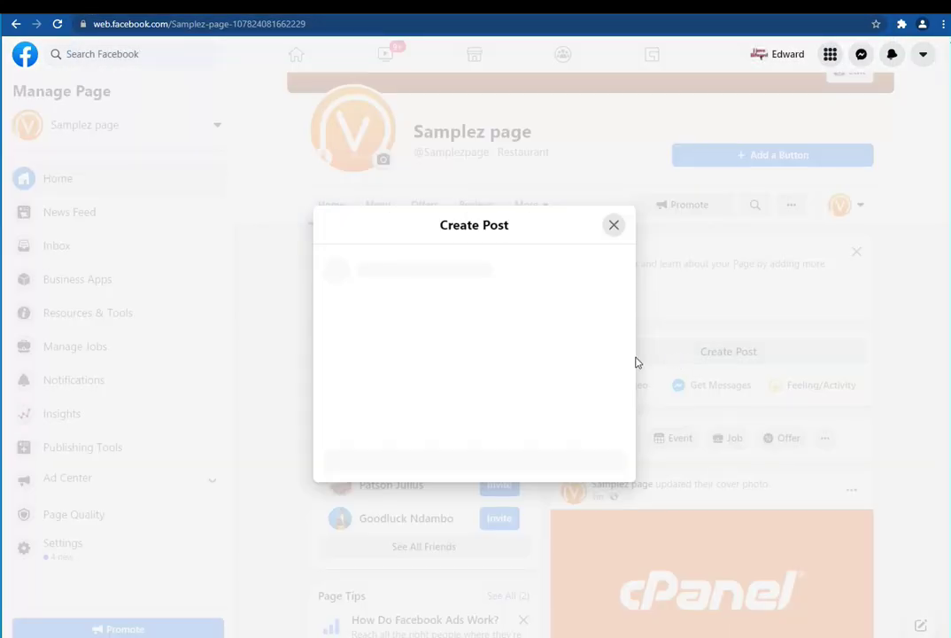
{"action": "type", "text": "Hello"}
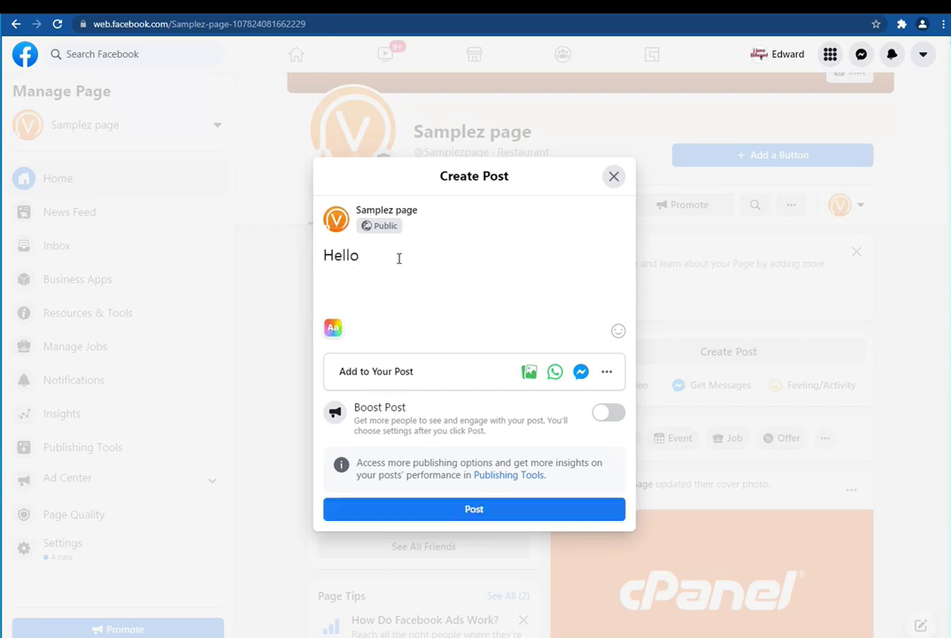
{"action": "left_click", "coordinate": [482, 509]}
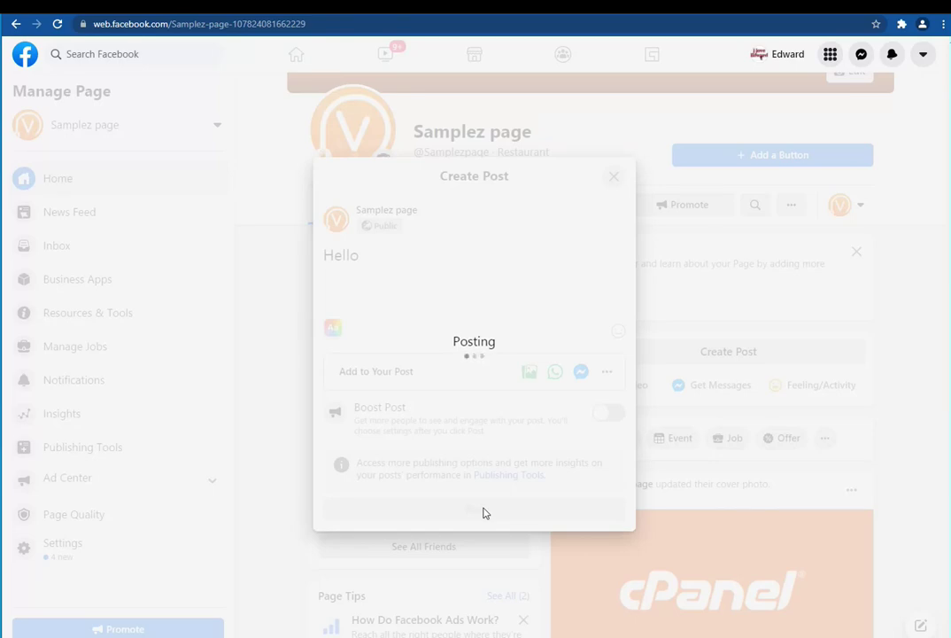
{"action": "scroll", "coordinate": [550, 471], "scroll_direction": "down", "scroll_amount": 2}
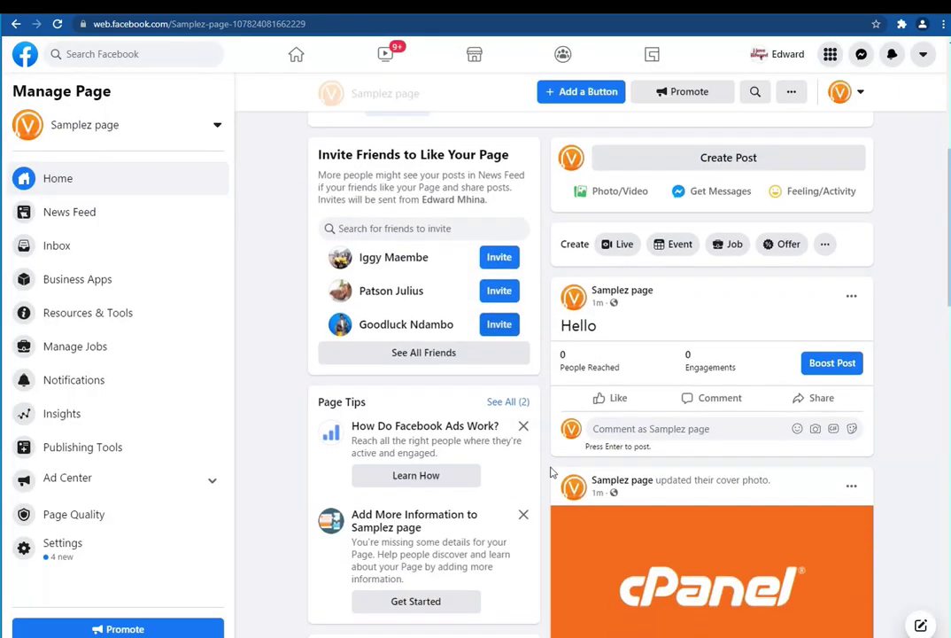
{"action": "double_click", "coordinate": [576, 326]}
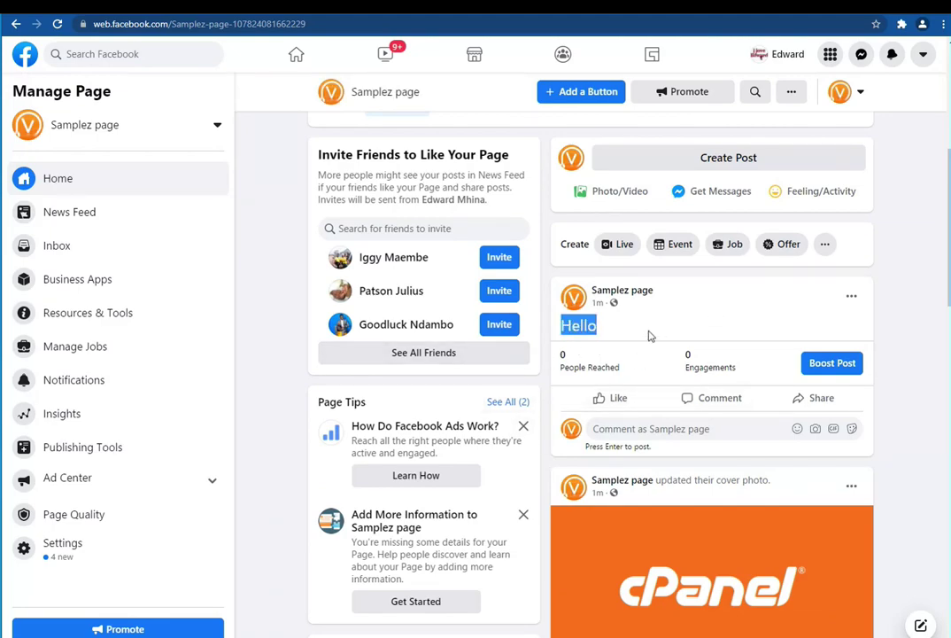
{"action": "scroll", "coordinate": [620, 366], "scroll_direction": "up", "scroll_amount": 3}
{"action": "left_click", "coordinate": [728, 345]}
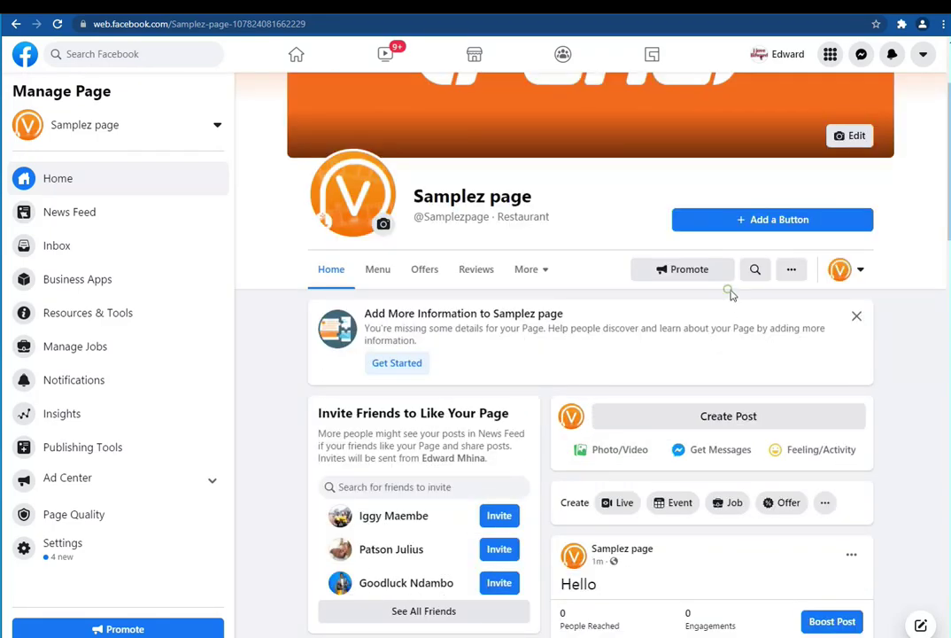
- Replace the note in the blank tab's address bar with "After creating a post go and create/ Add button", without searching
{"action": "double_click", "coordinate": [227, 24]}
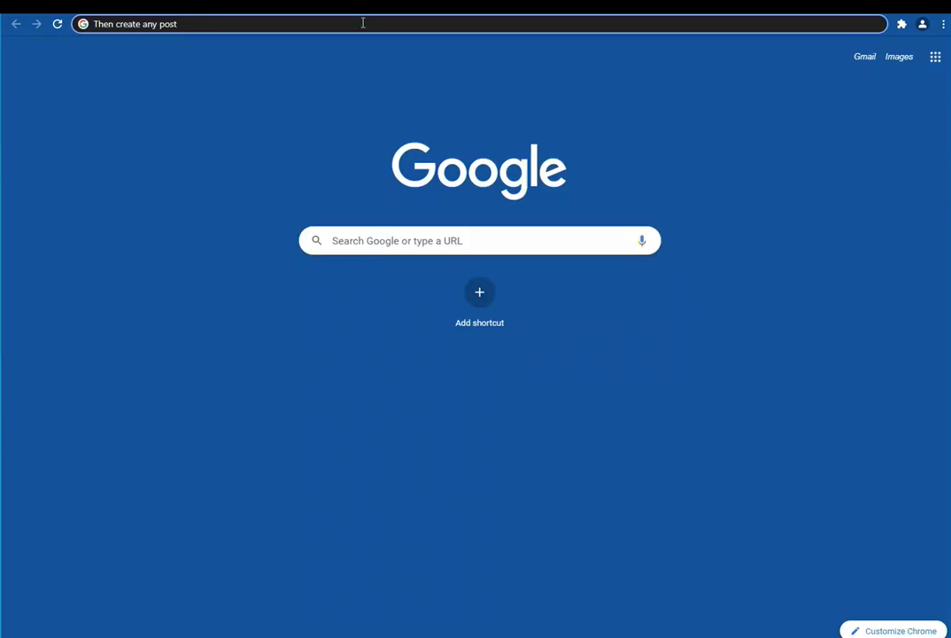
{"action": "left_click", "coordinate": [363, 23]}
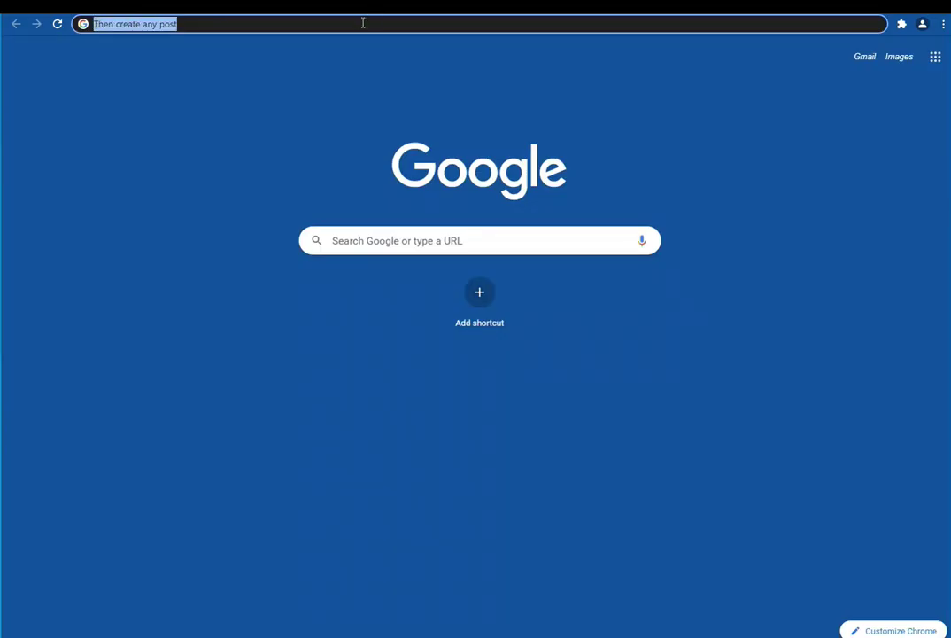
{"action": "type", "text": "After "}
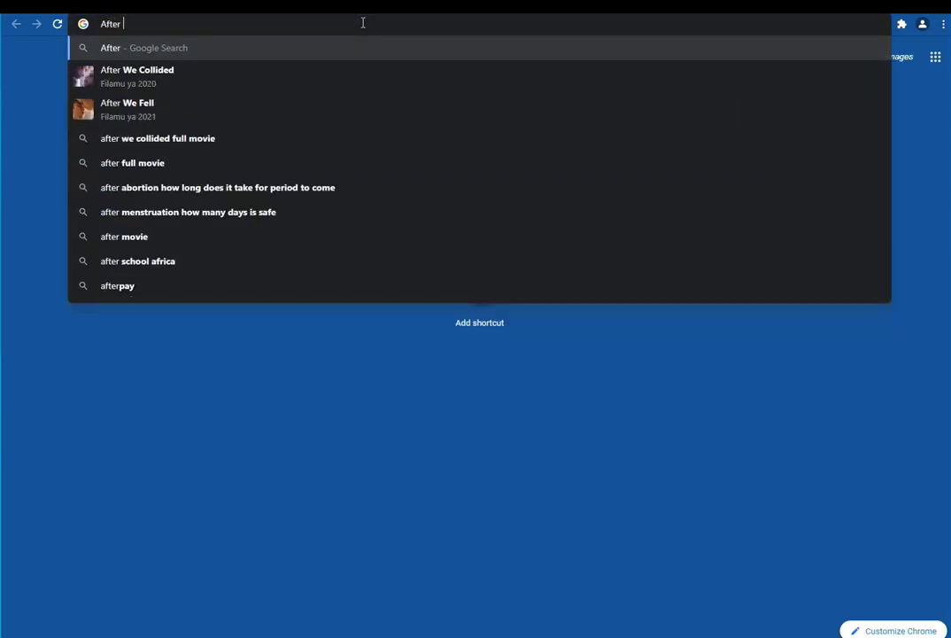
{"action": "type", "text": "creati"}
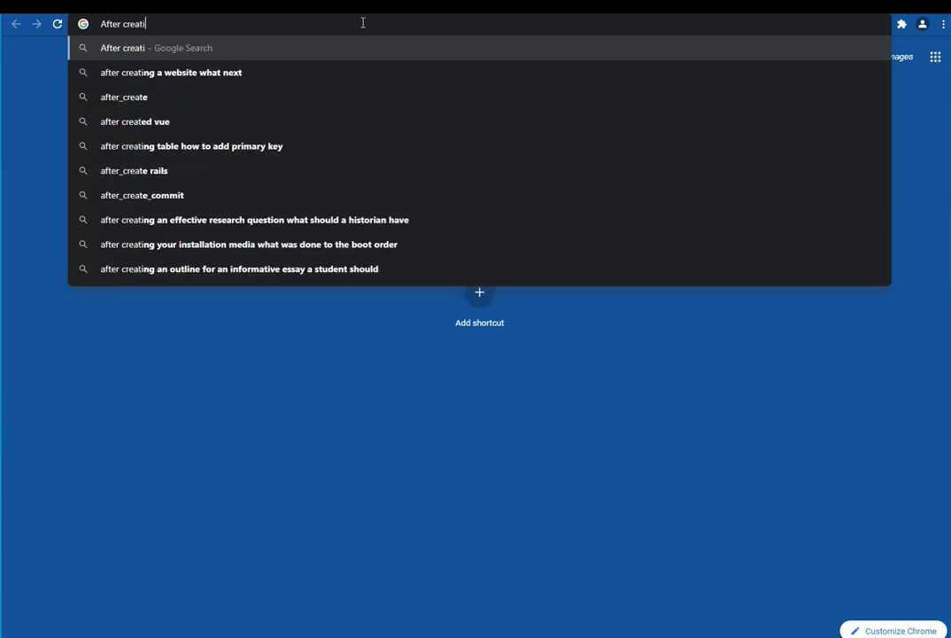
{"action": "type", "text": "ng"}
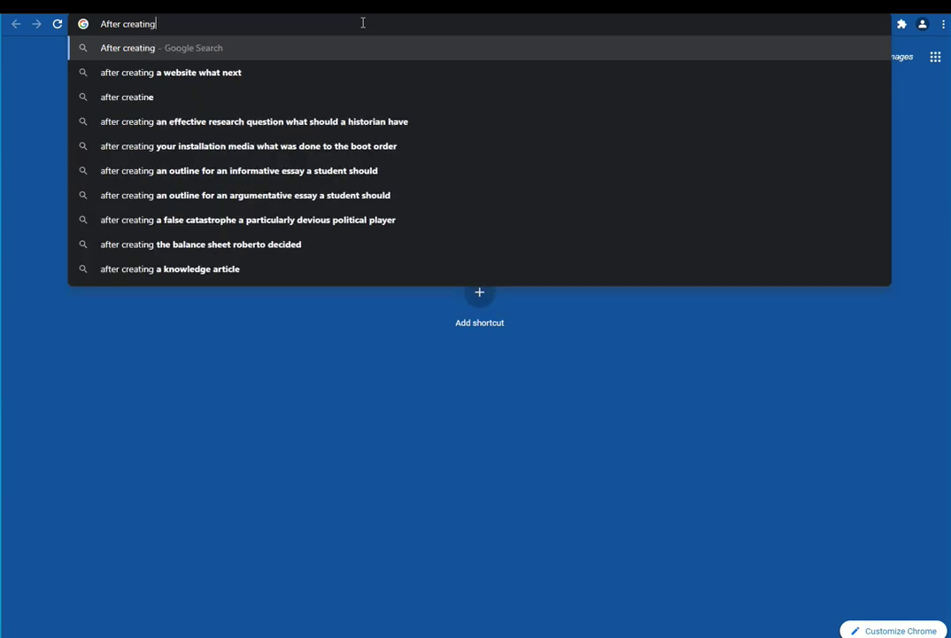
{"action": "type", "text": " a pos"}
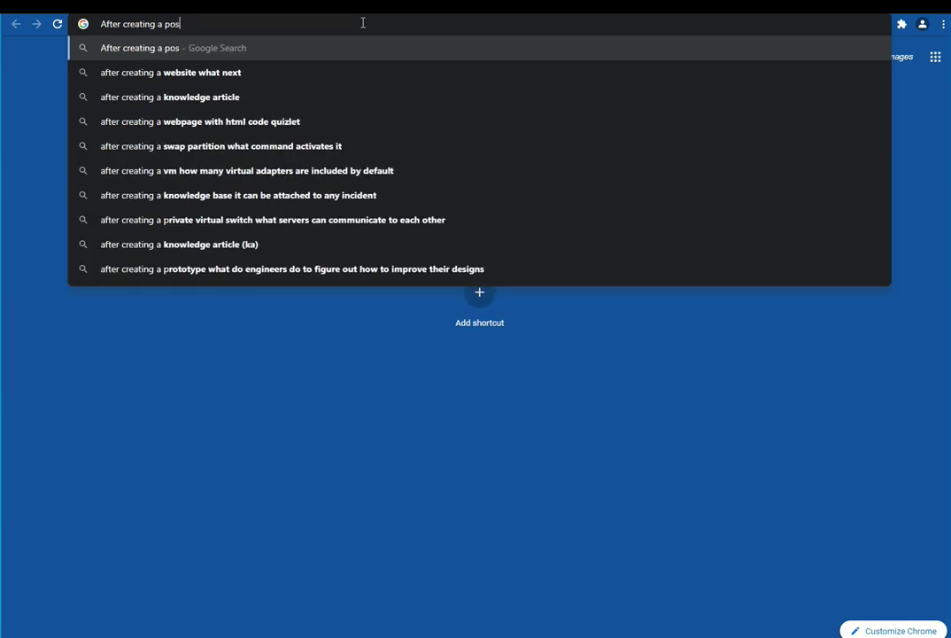
{"action": "type", "text": "t g"}
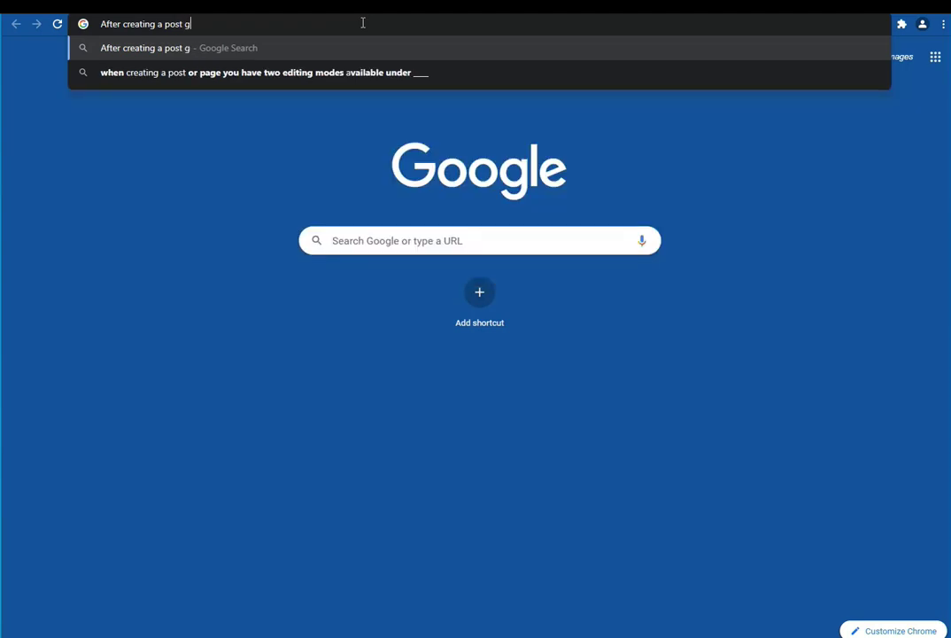
{"action": "type", "text": "o and create"}
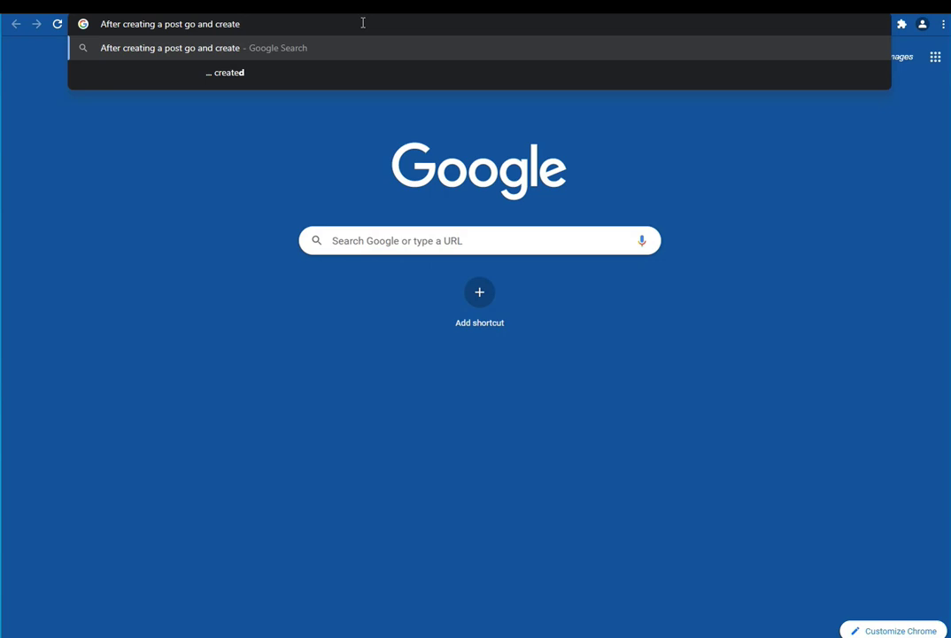
{"action": "type", "text": "/"}
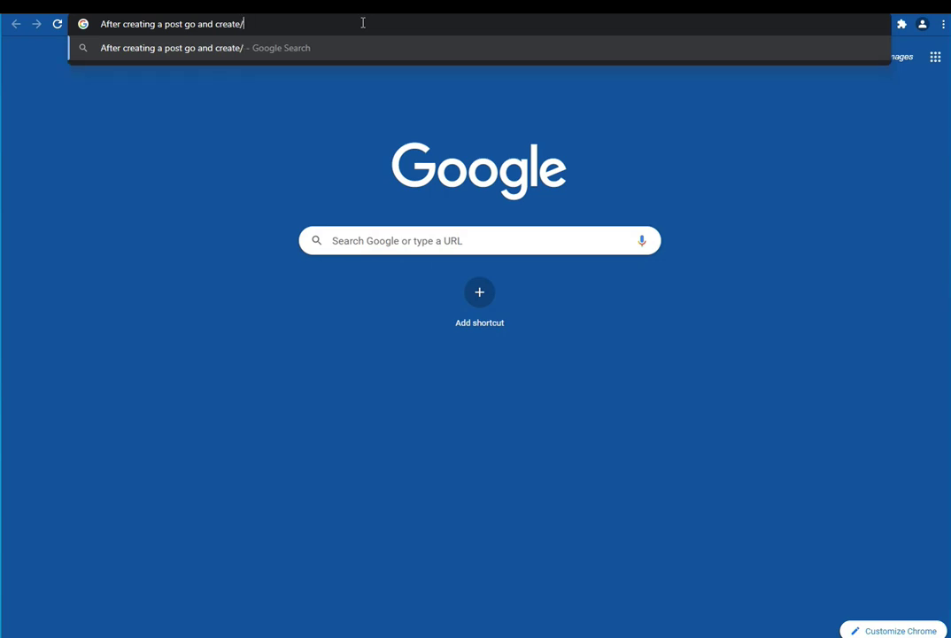
{"action": "type", "text": " Add"}
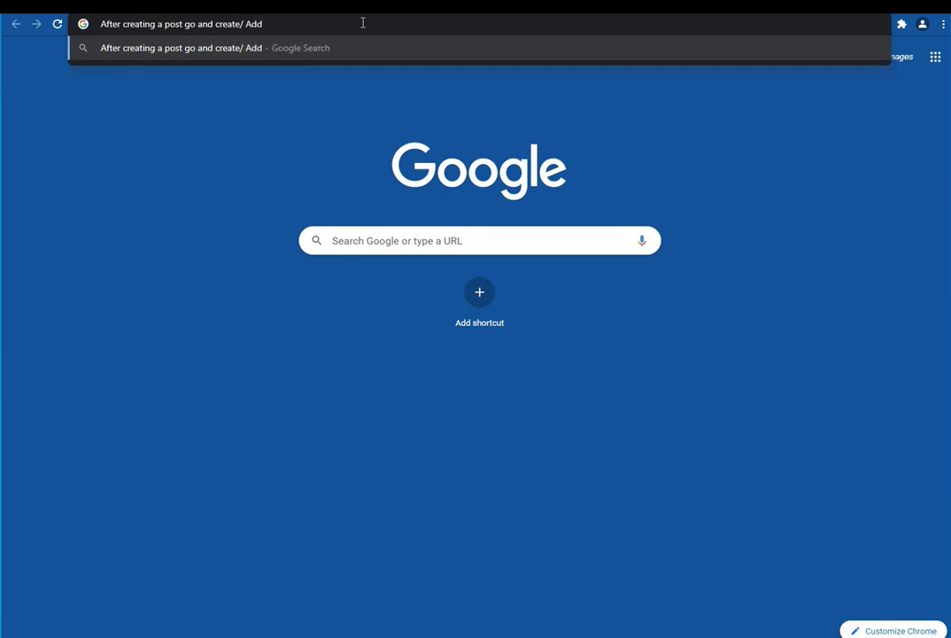
{"action": "type", "text": " button"}
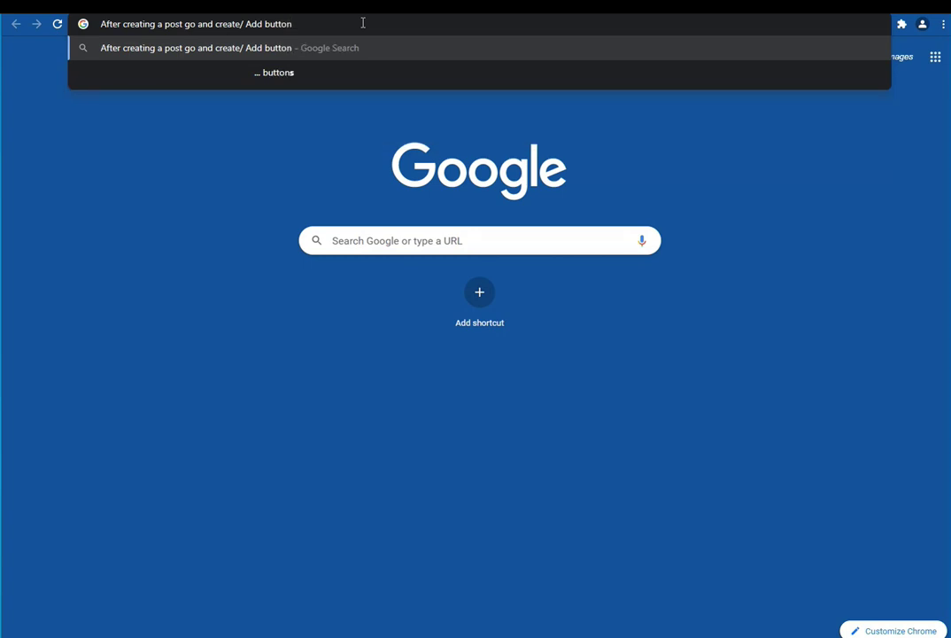
{"action": "key", "text": "Return"}
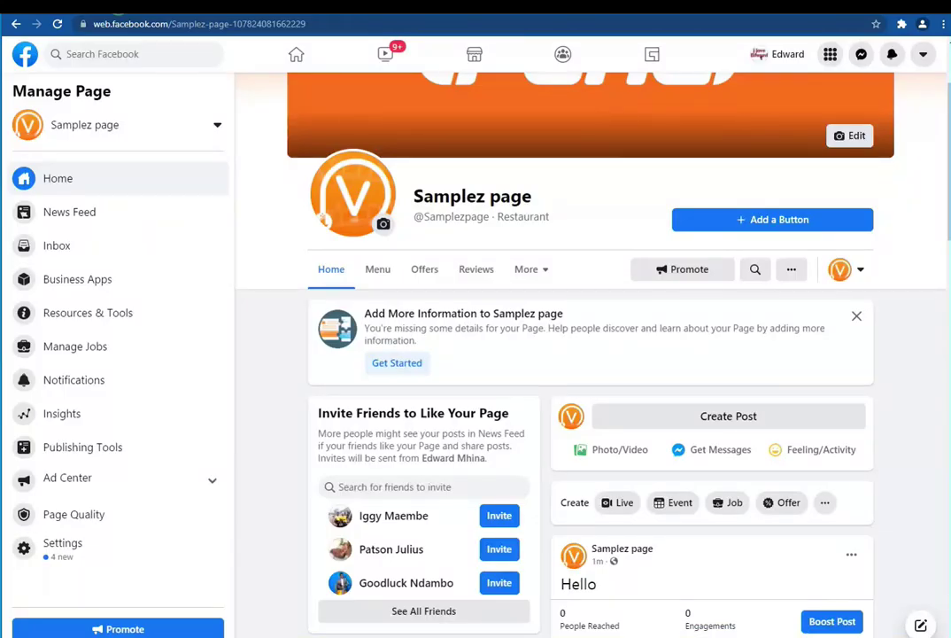
- Open the action button choices on Samplez page and look through the actions offered to visitors
{"action": "left_click", "coordinate": [771, 221]}
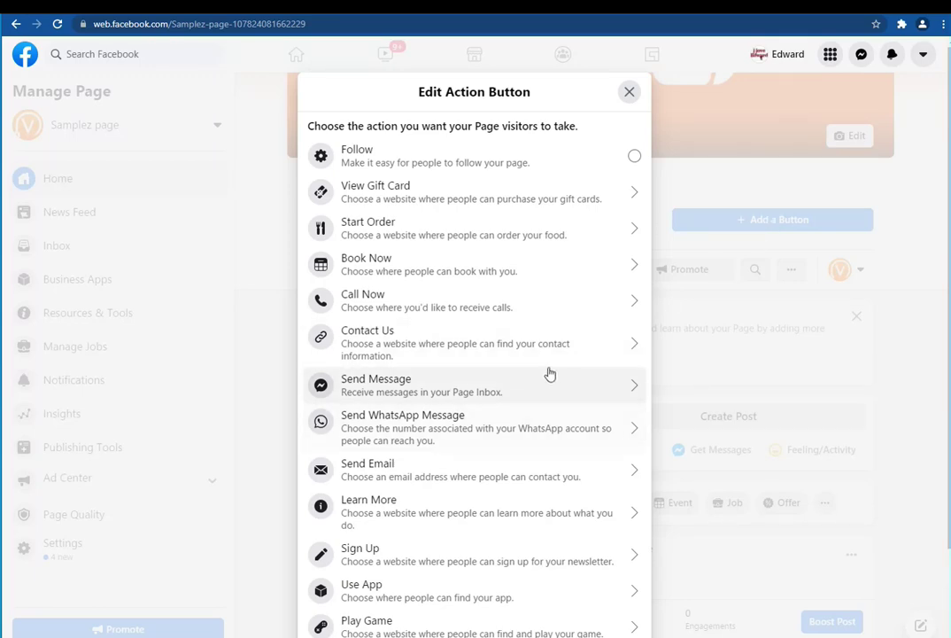
{"action": "scroll", "coordinate": [449, 282], "scroll_direction": "down", "scroll_amount": 2}
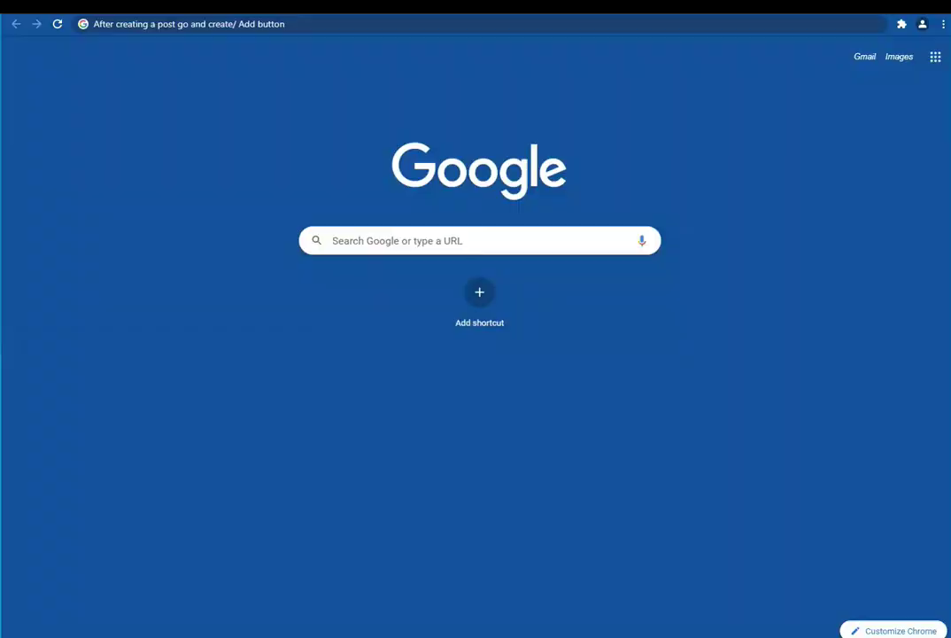
- Clear the note from the blank tab's address bar and leave it empty
{"action": "left_click", "coordinate": [357, 24]}
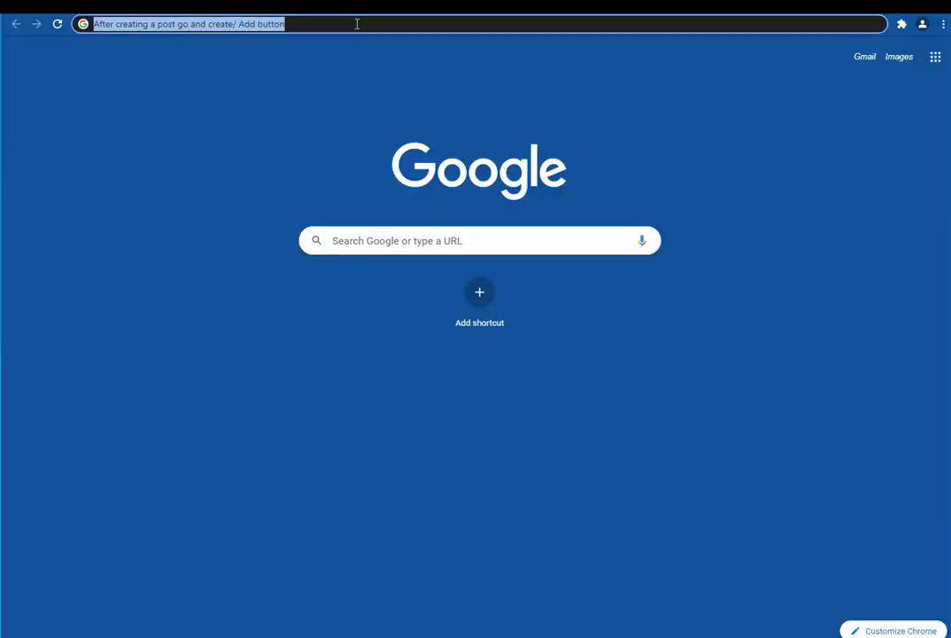
{"action": "key", "text": "BackSpace"}
{"action": "type", "text": "In"}
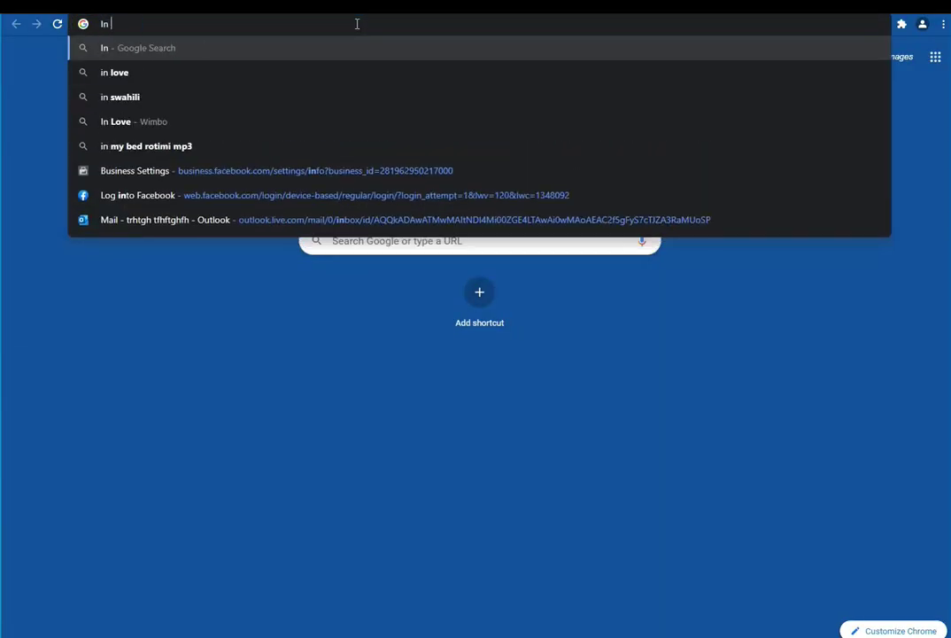
{"action": "key", "text": "BackSpace"}
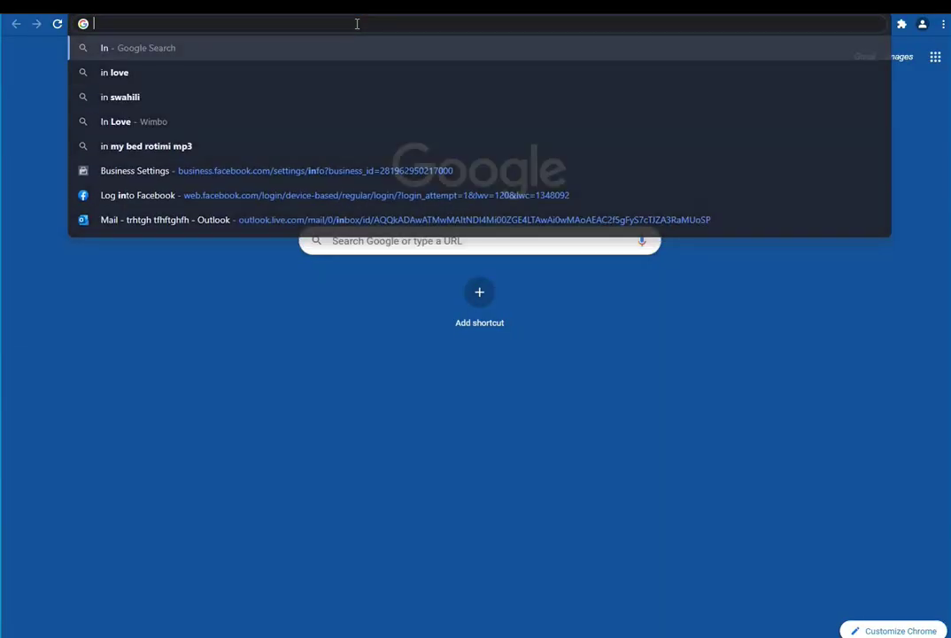
- Switch to a blank Notepad document and move its window to the middle of the screen
{"action": "left_click", "coordinate": [58, 632]}
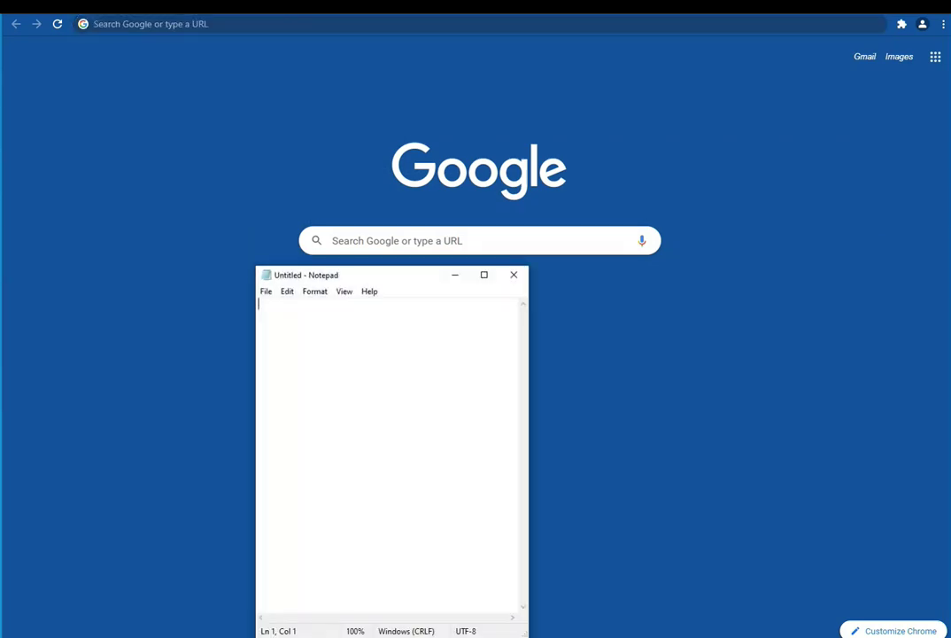
{"action": "left_click_drag", "start_coordinate": [346, 275], "coordinate": [534, 165]}
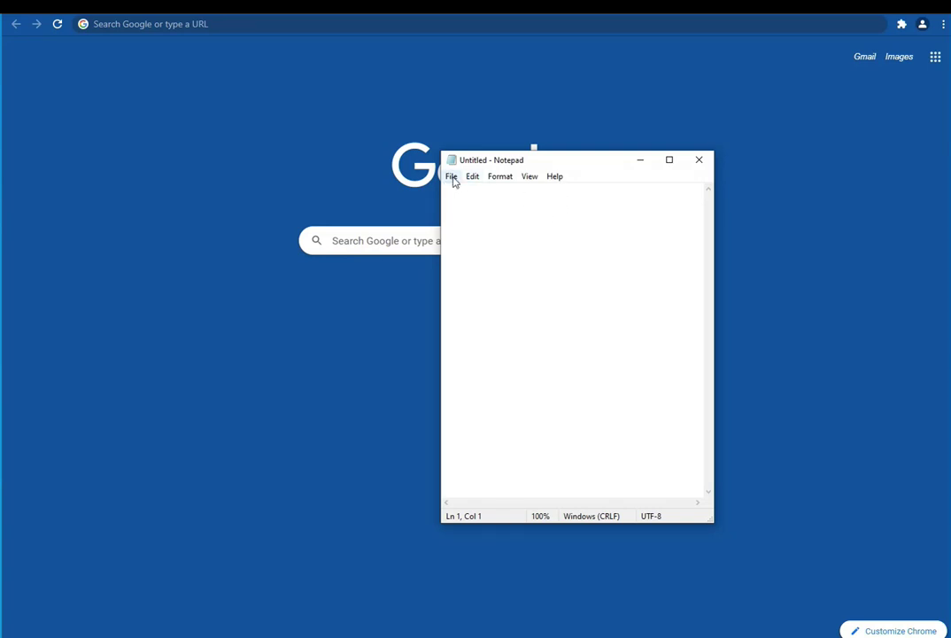
{"action": "left_click", "coordinate": [500, 179]}
{"action": "left_click", "coordinate": [502, 178]}
{"action": "left_click", "coordinate": [530, 178]}
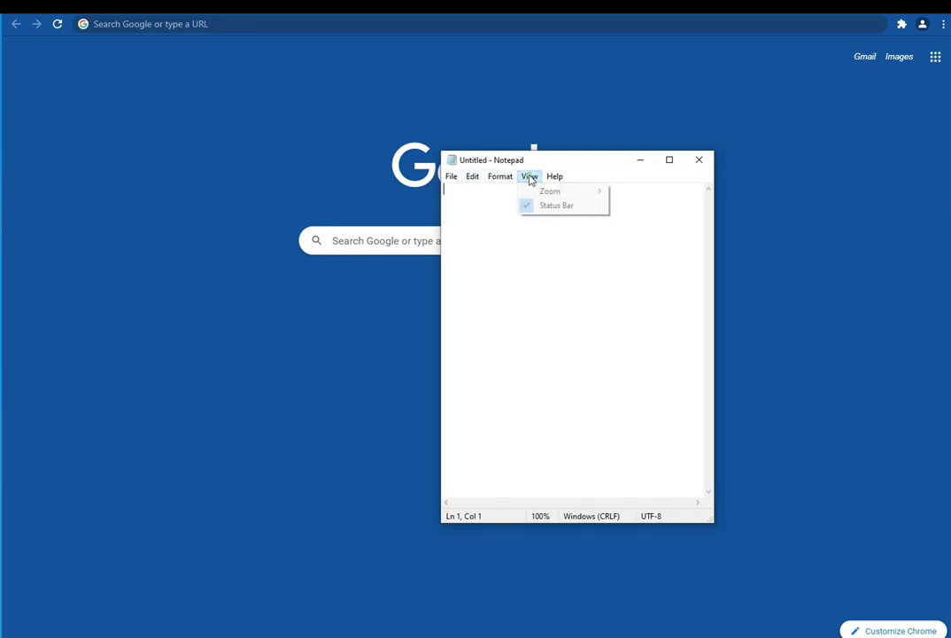
{"action": "left_click", "coordinate": [530, 178]}
{"action": "left_click", "coordinate": [558, 178]}
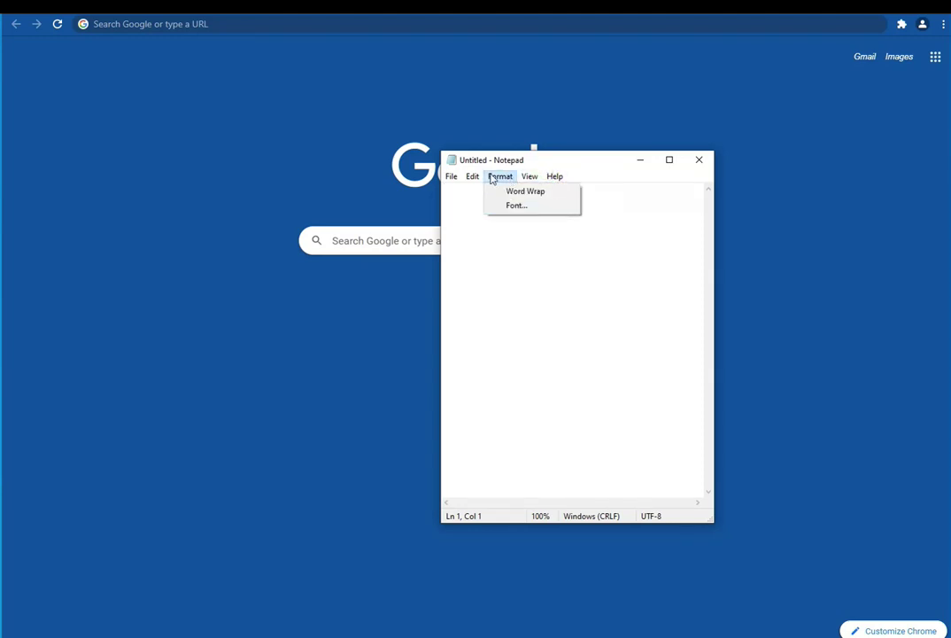
{"action": "mouse_move", "coordinate": [459, 179]}
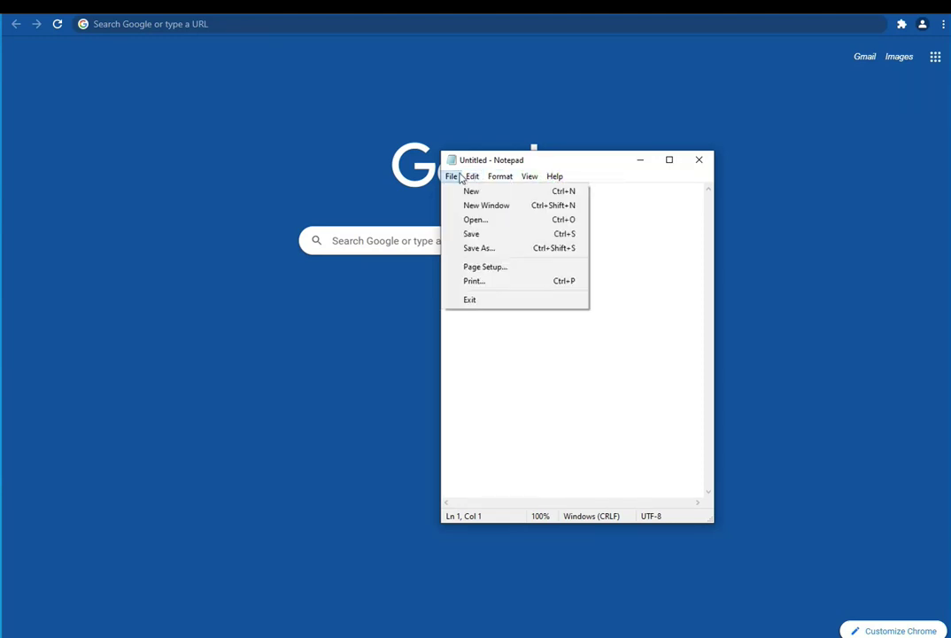
{"action": "left_click", "coordinate": [626, 210]}
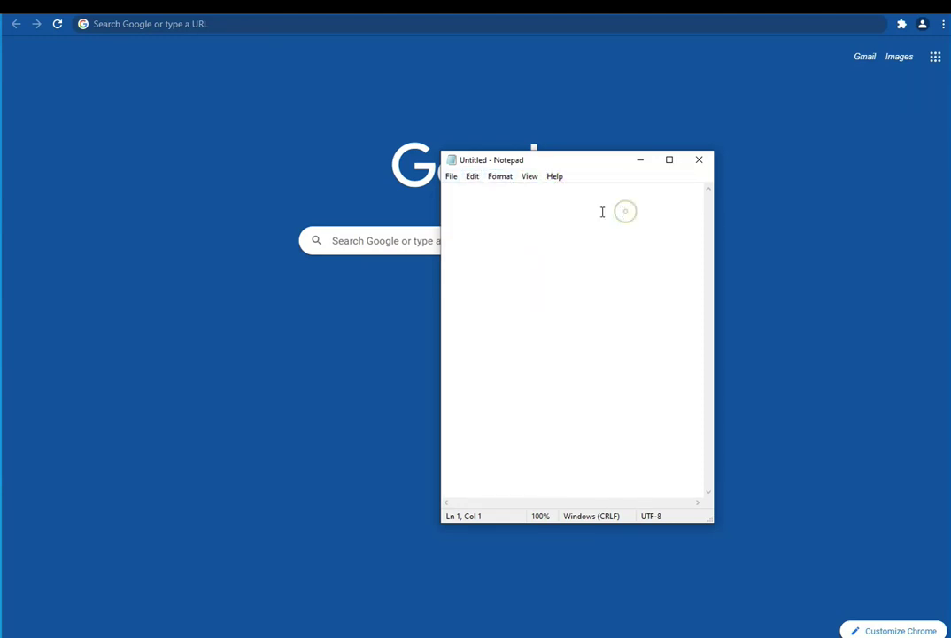
- Enlarge the Notepad text to 240% zoom and write "In creating username there is"
{"action": "type", "text": "In"}
{"action": "left_click", "coordinate": [541, 519]}
{"action": "key", "text": "BackSpace"}
{"action": "scroll", "coordinate": [540, 519], "scroll_direction": "up", "scroll_amount": 14}
{"action": "type", "text": "n cre"}
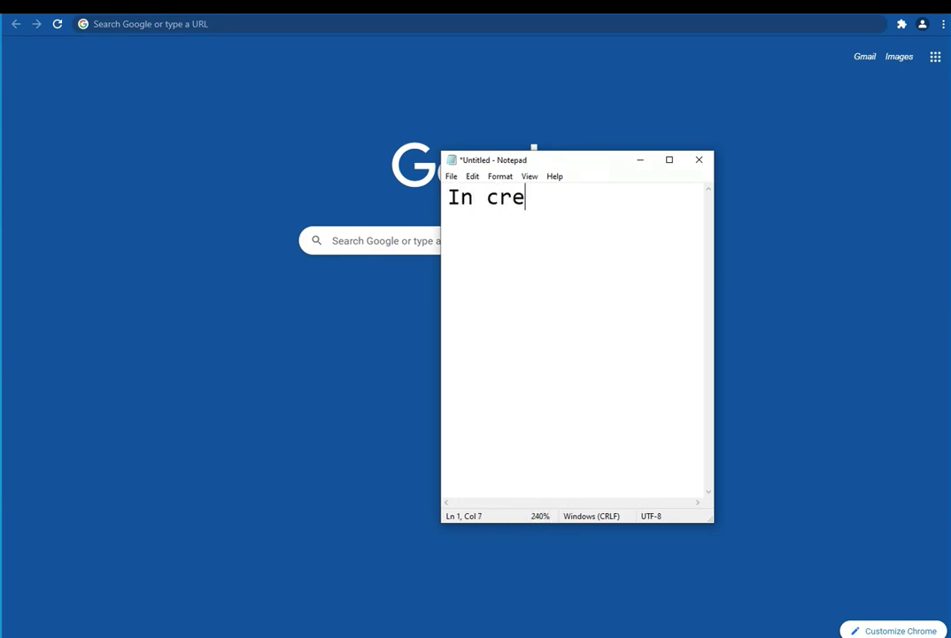
{"action": "type", "text": "ating "}
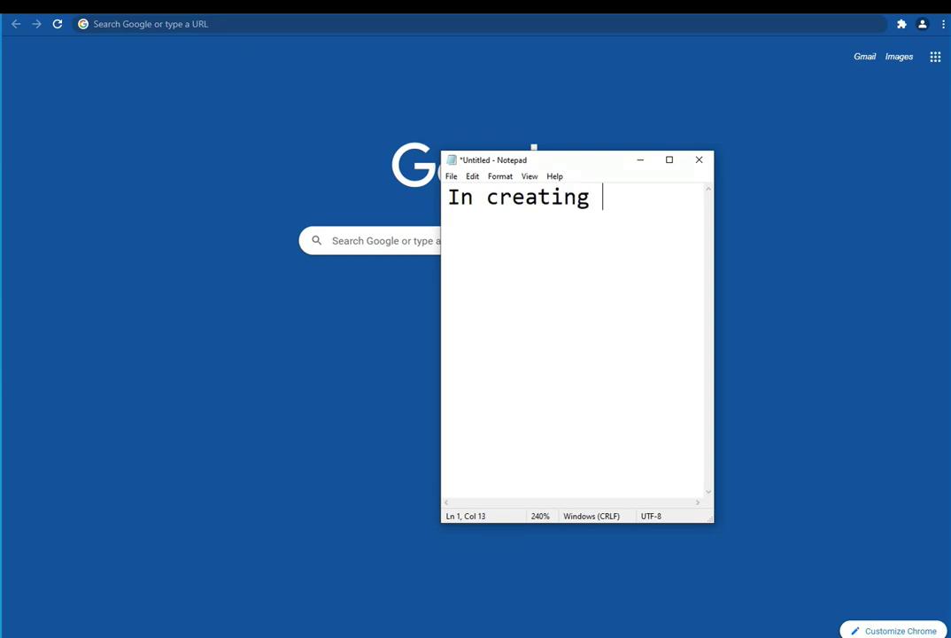
{"action": "type", "text": "username there"}
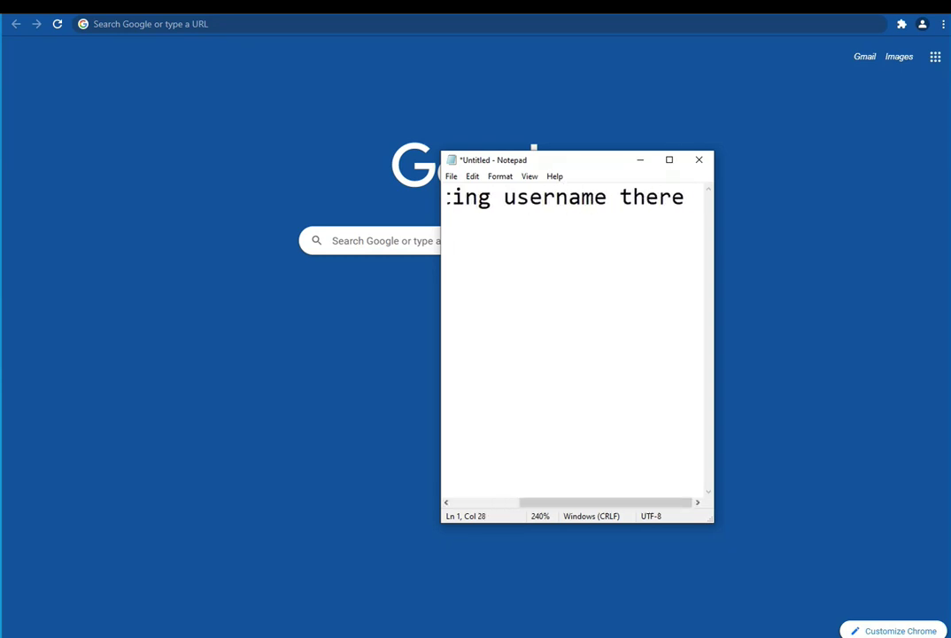
{"action": "type", "text": " is"}
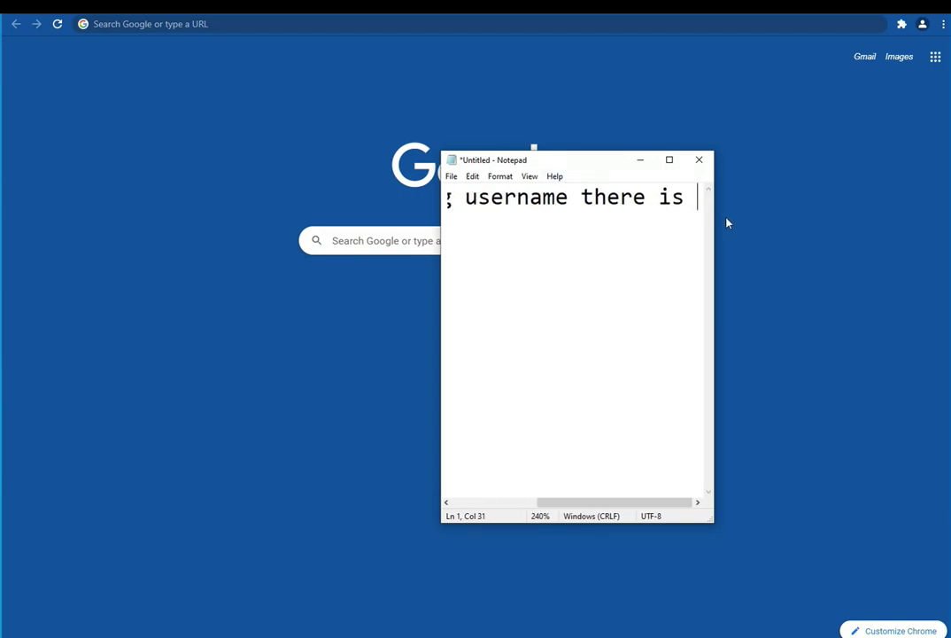
- Reposition the Notepad window and enlarge it in width and height so that the whole line fits
{"action": "left_click_drag", "start_coordinate": [715, 217], "coordinate": [943, 217]}
{"action": "left_click_drag", "start_coordinate": [802, 160], "coordinate": [574, 131]}
{"action": "left_click_drag", "start_coordinate": [721, 292], "coordinate": [928, 376]}
{"action": "left_click_drag", "start_coordinate": [808, 498], "coordinate": [809, 631]}
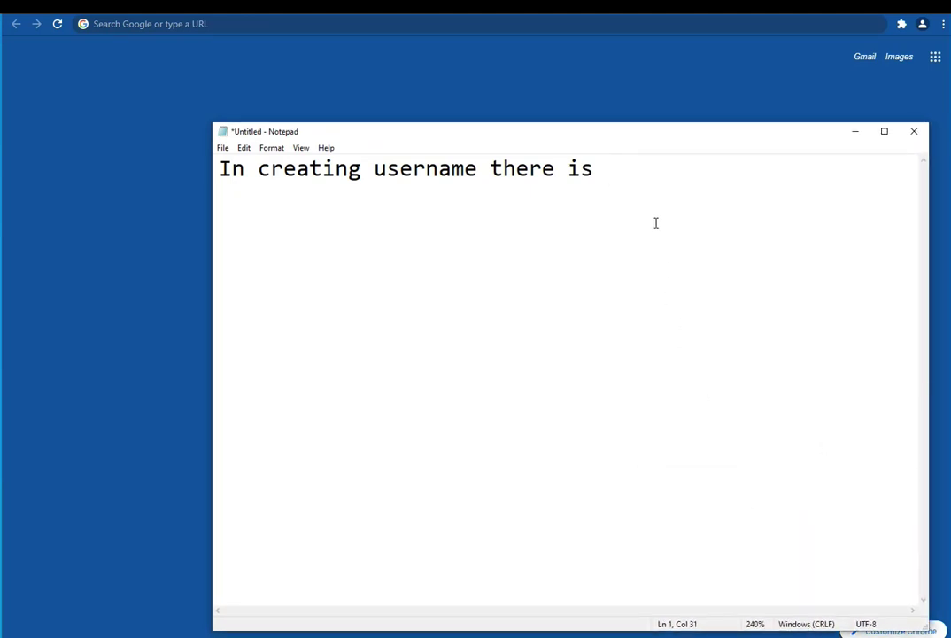
- Continue the Notepad line with "many category if you promote website choose WATCH VIDEO" and highlight the words WATCH VIDEO
{"action": "type", "text": "many cate"}
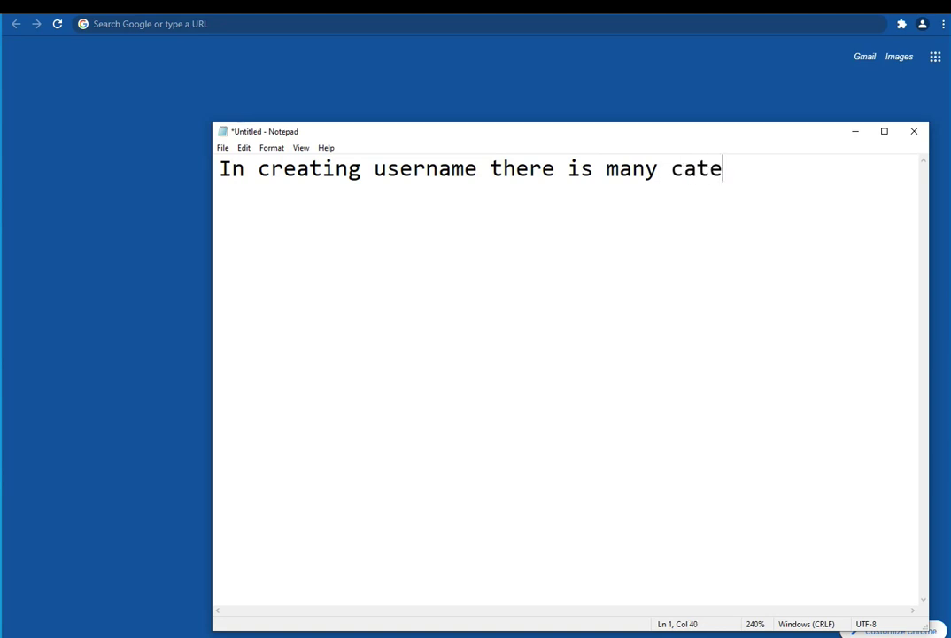
{"action": "type", "text": "gory "}
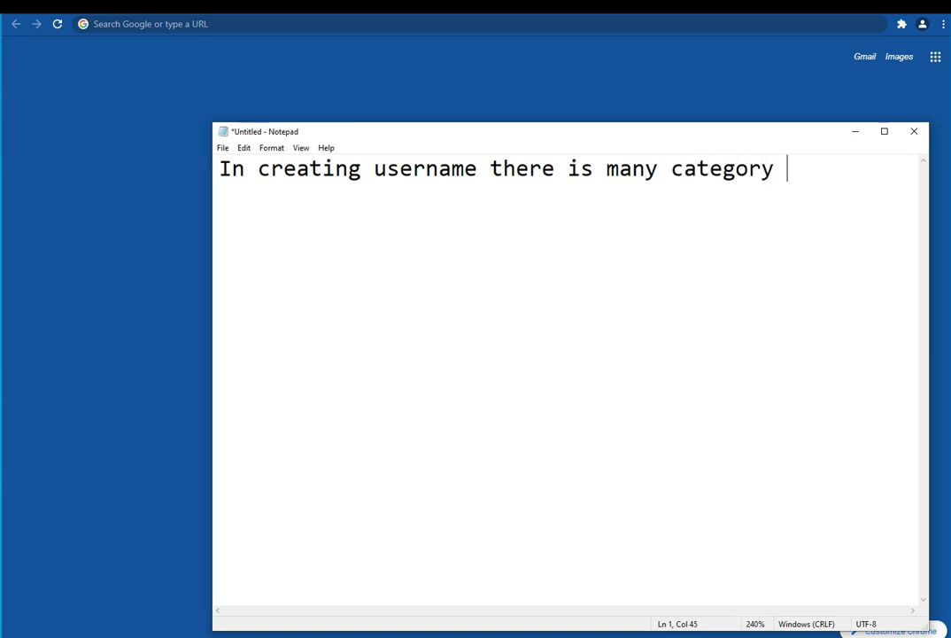
{"action": "type", "text": "if you"}
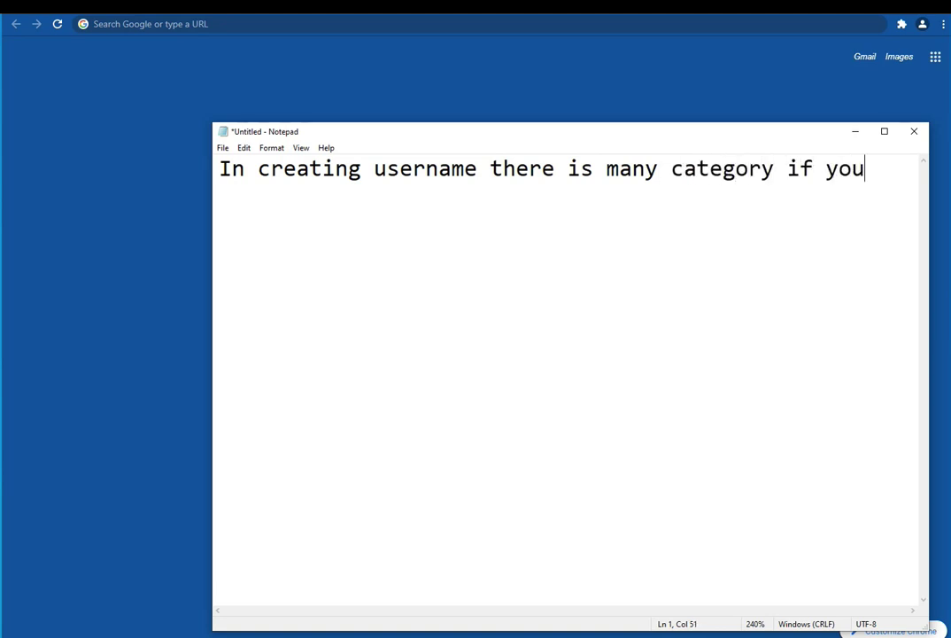
{"action": "type", "text": " prom"}
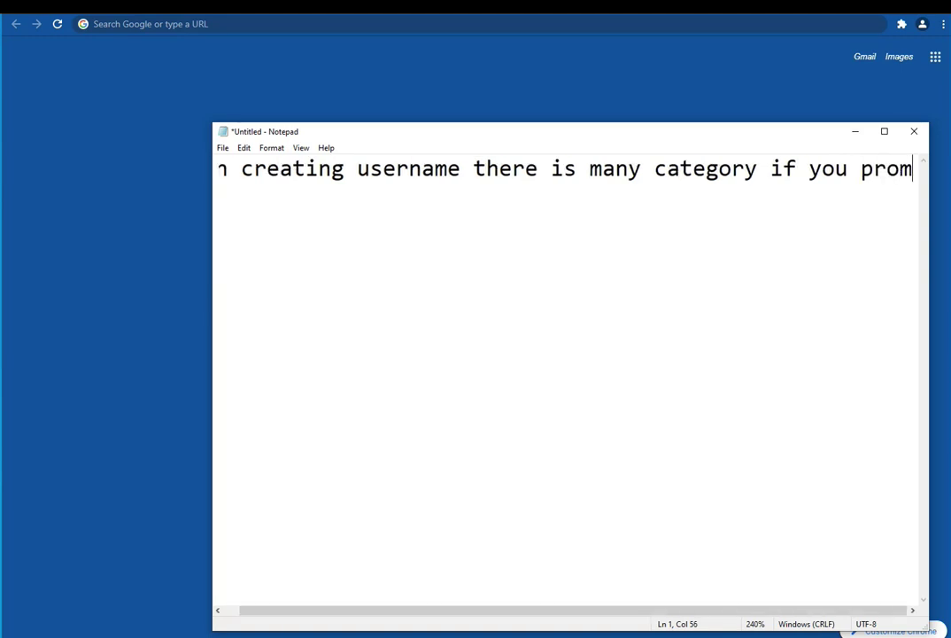
{"action": "type", "text": "ote we"}
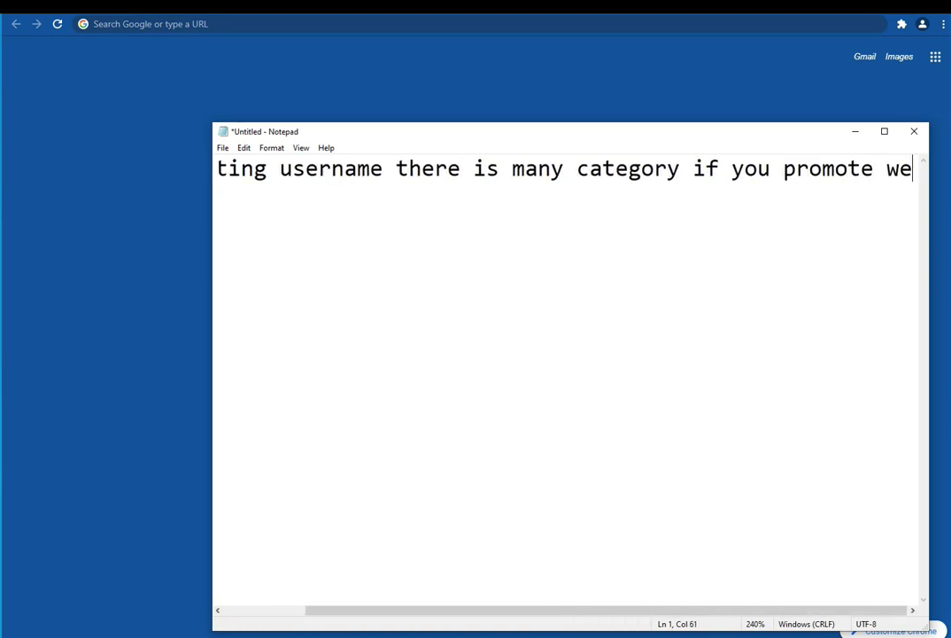
{"action": "type", "text": "bsite c"}
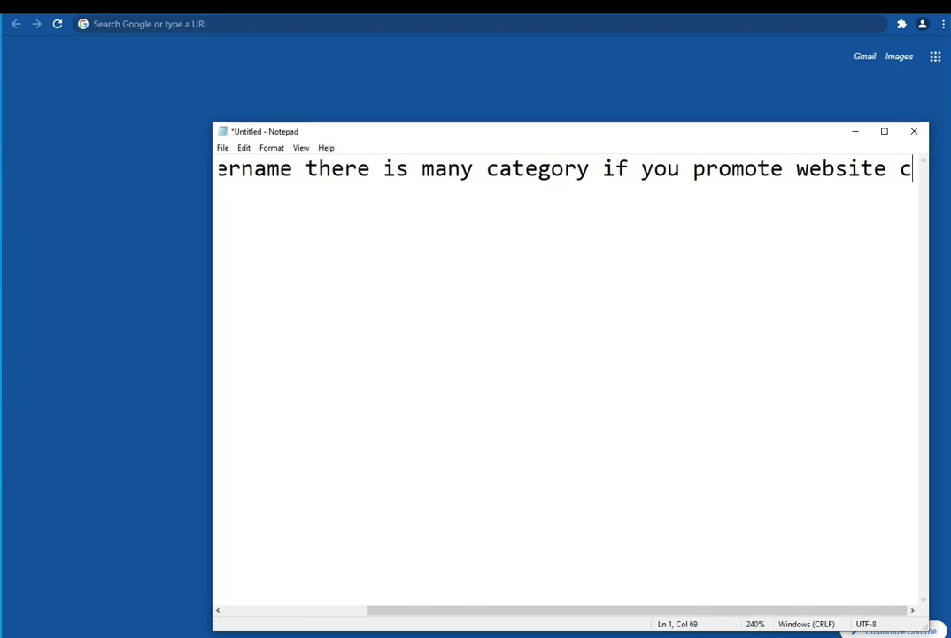
{"action": "type", "text": "hoose "}
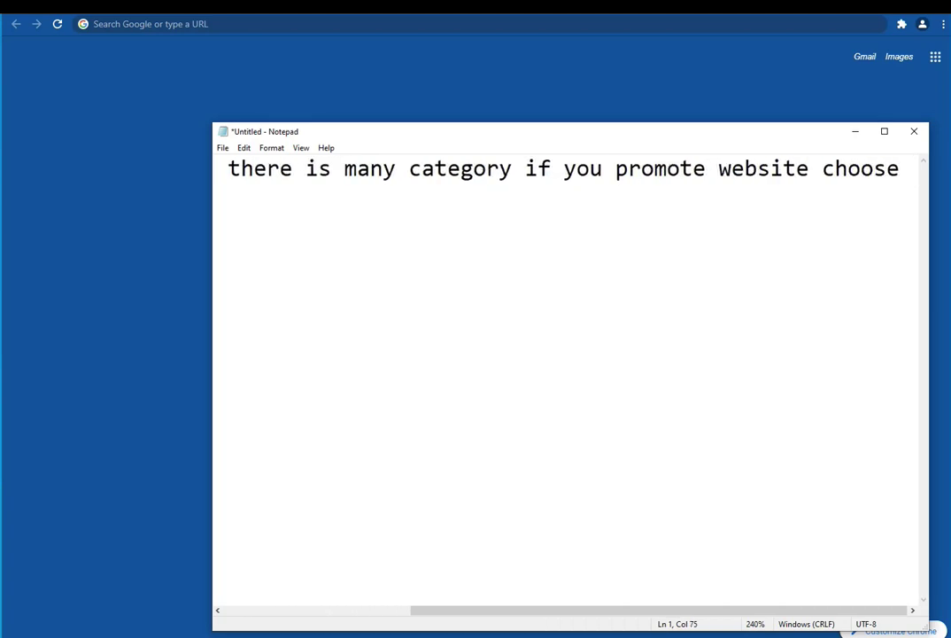
{"action": "type", "text": "WATCH "}
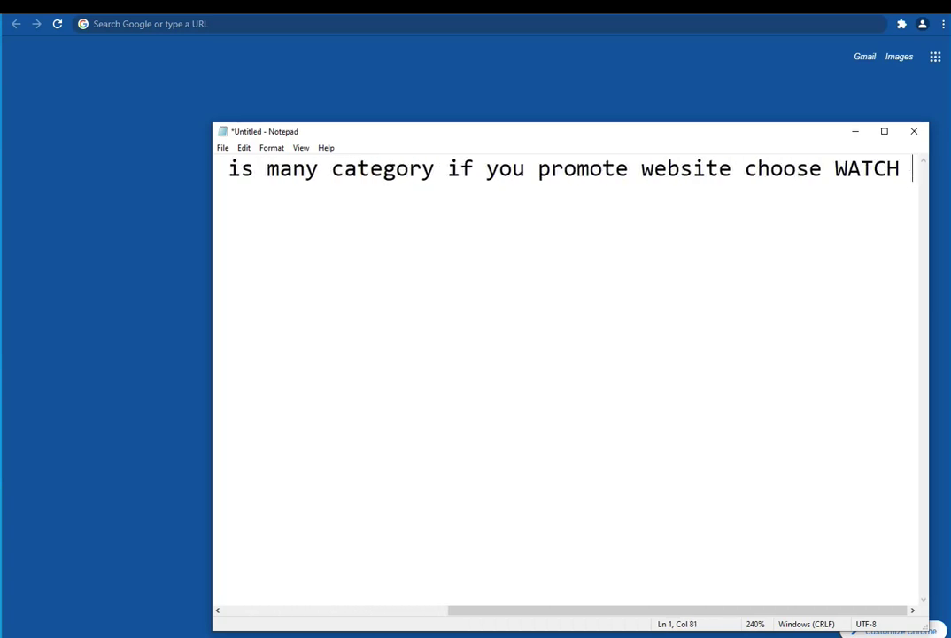
{"action": "type", "text": "VIDEO"}
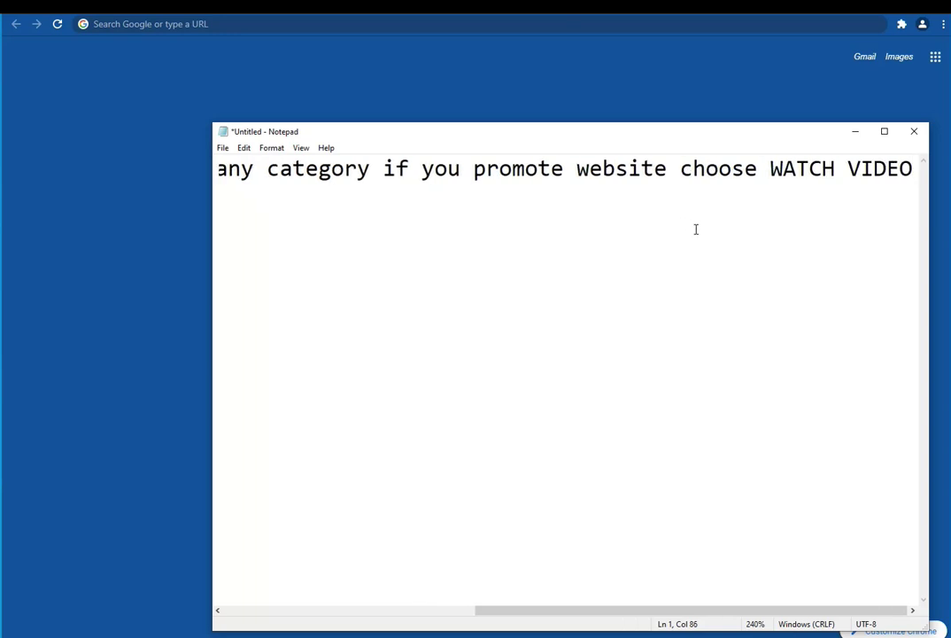
{"action": "left_click_drag", "start_coordinate": [768, 168], "coordinate": [948, 174]}
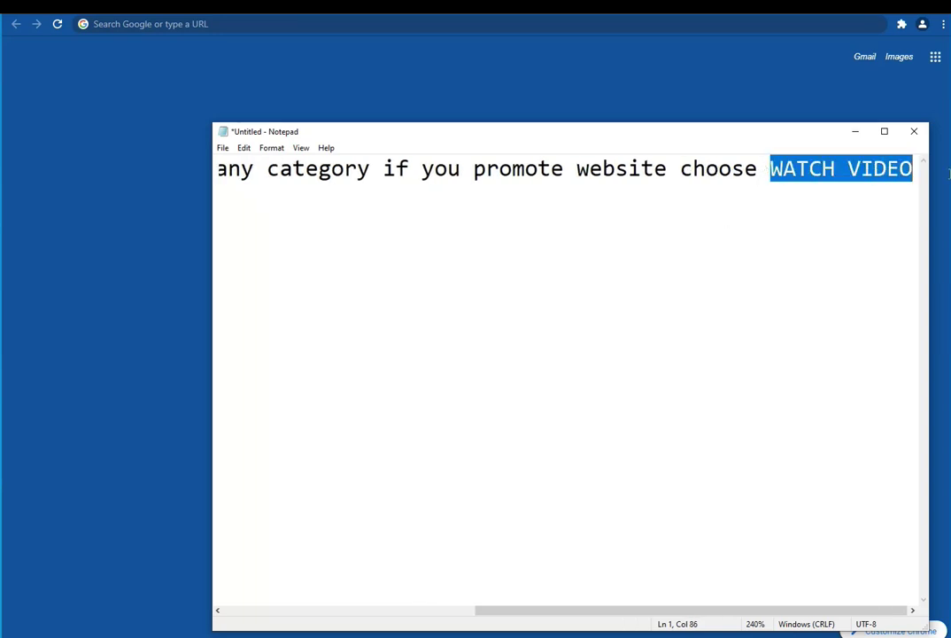
- Switch to the Facebook page, choose Watch Video as its action button and activate the Website field
{"action": "left_click", "coordinate": [221, 65]}
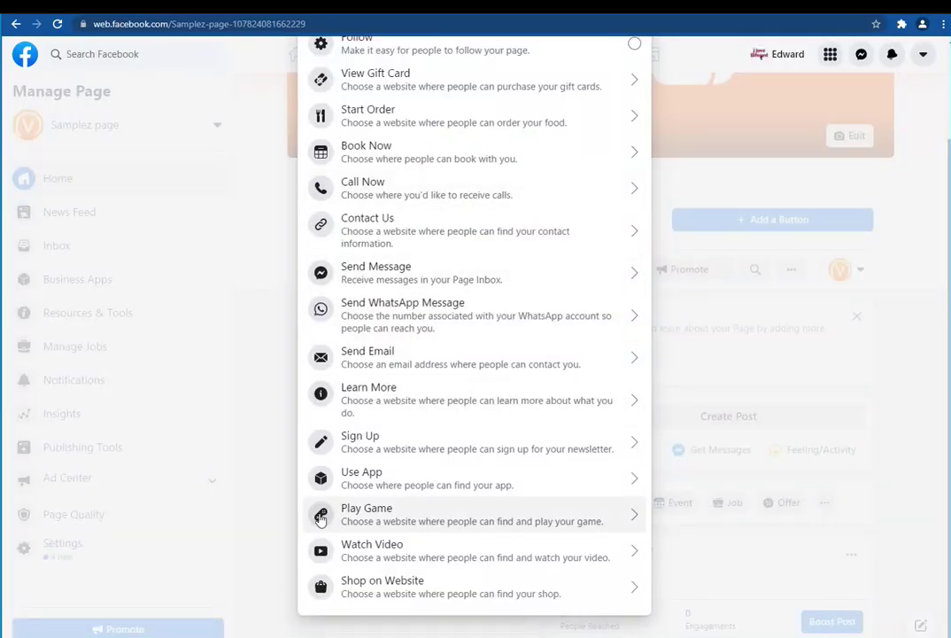
{"action": "left_click", "coordinate": [479, 551]}
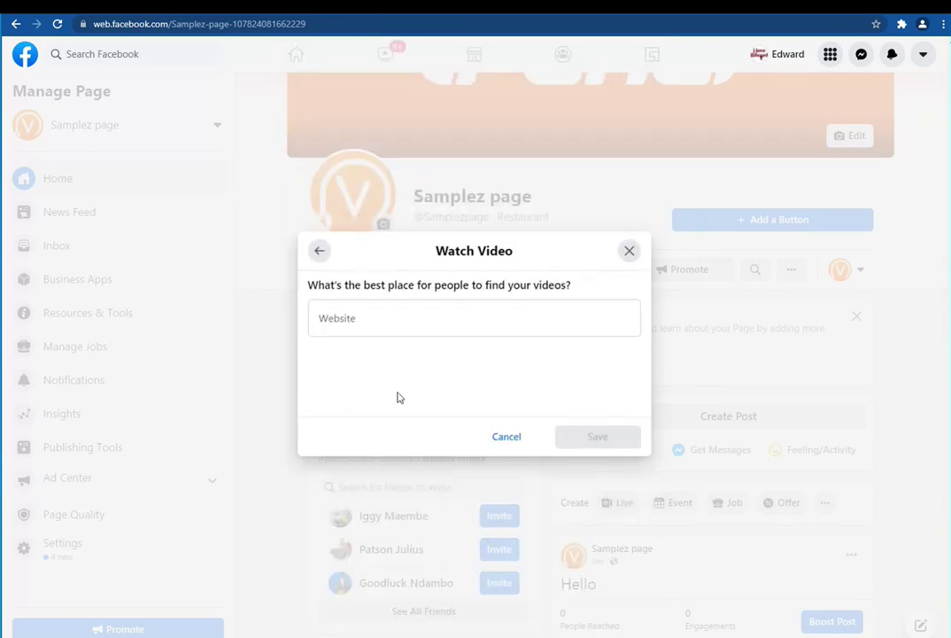
{"action": "left_click", "coordinate": [389, 316]}
- Switch to Notepad, add blank lines after the first sentence and write "Add ur website here" on line 3
{"action": "key", "text": "alt+Tab"}
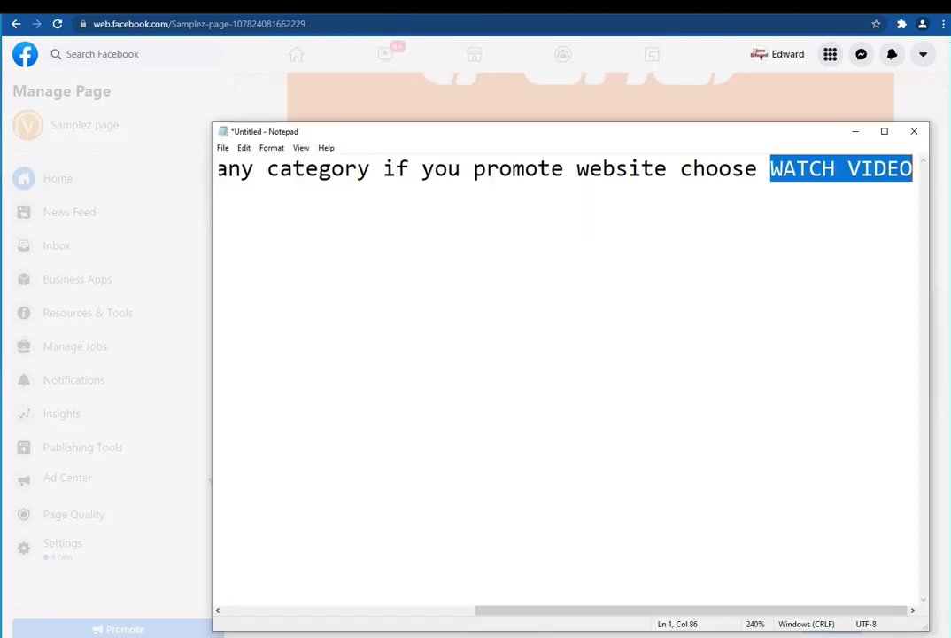
{"action": "left_click", "coordinate": [911, 166]}
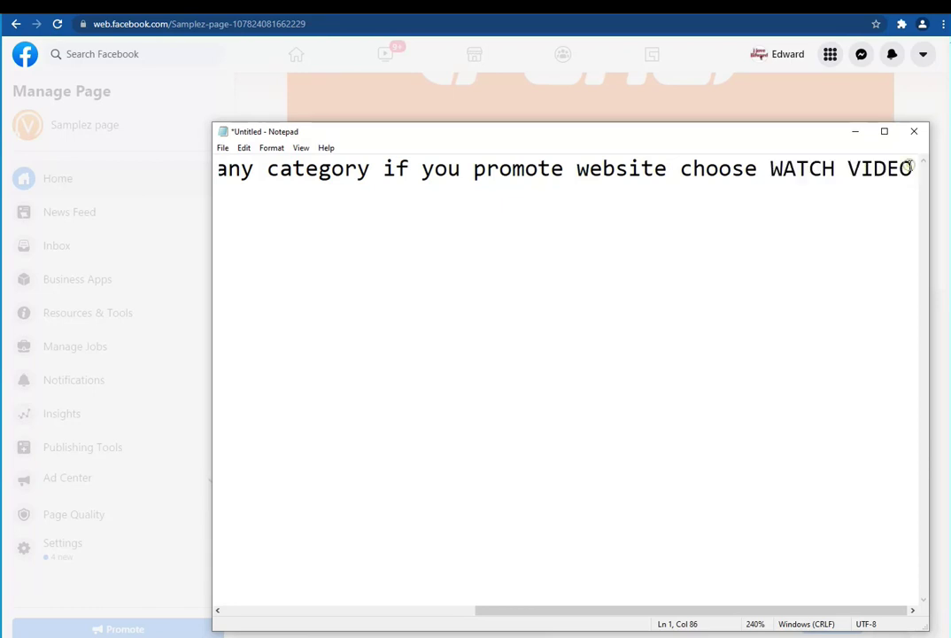
{"action": "key", "text": "Return"}
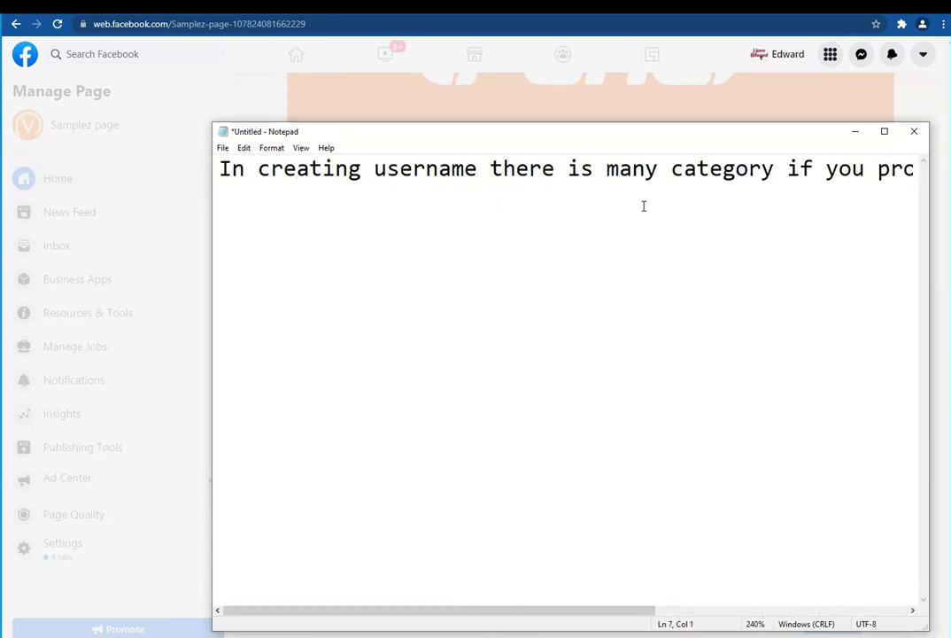
{"action": "left_click", "coordinate": [440, 239]}
{"action": "left_click", "coordinate": [405, 221]}
{"action": "type", "text": "Add u"}
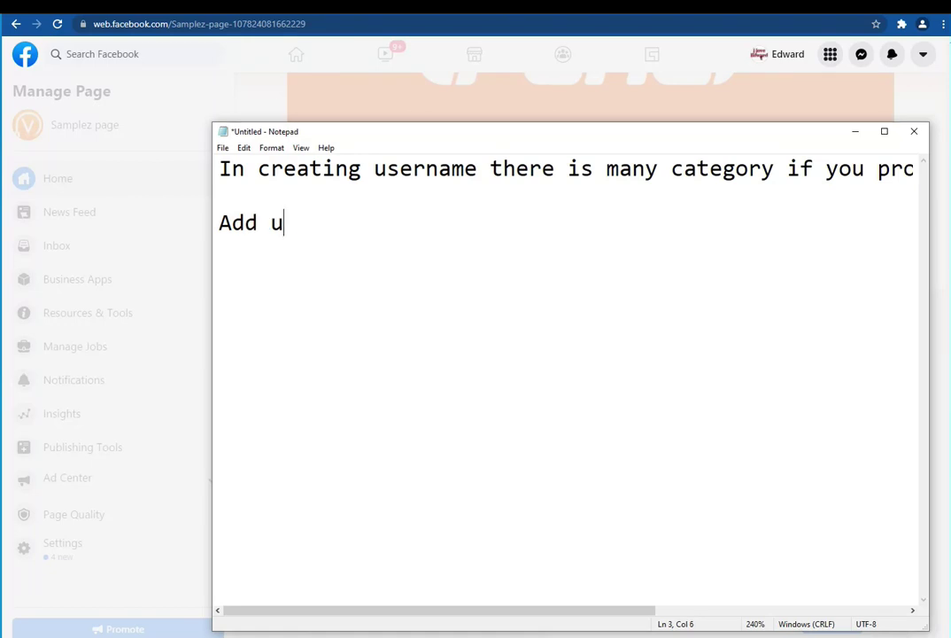
{"action": "type", "text": "r web"}
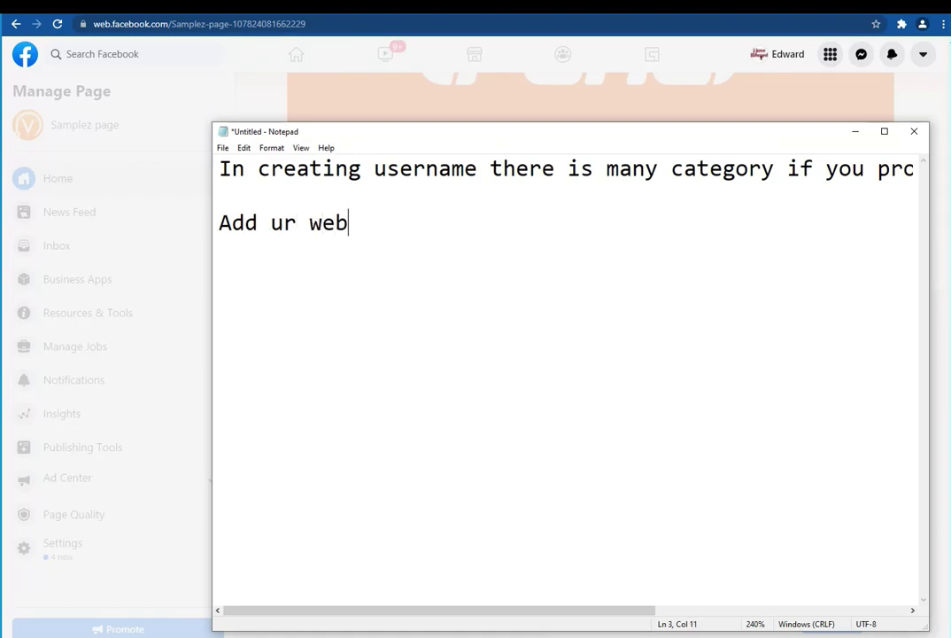
{"action": "type", "text": "site here"}
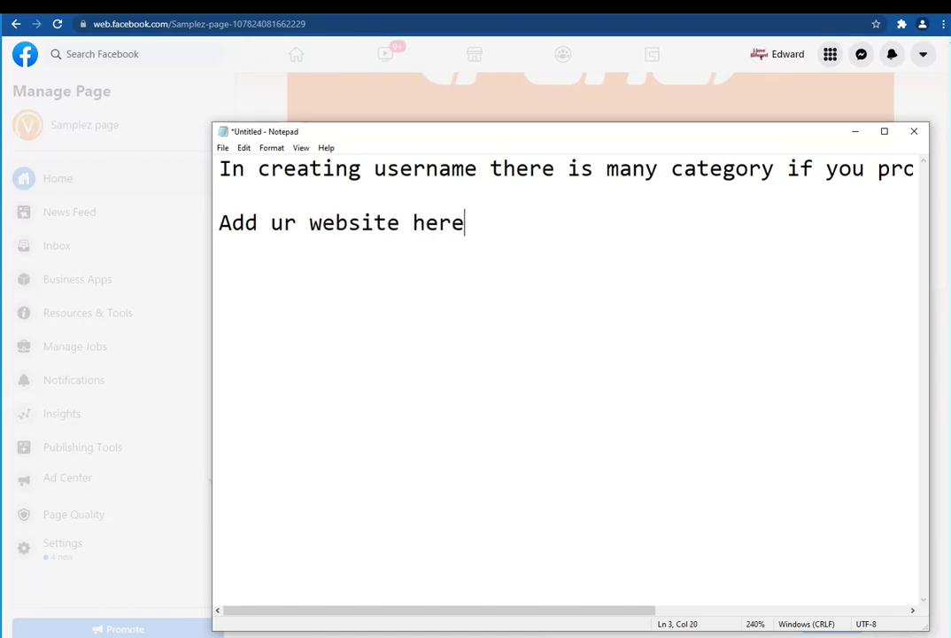
{"action": "left_click", "coordinate": [856, 132]}
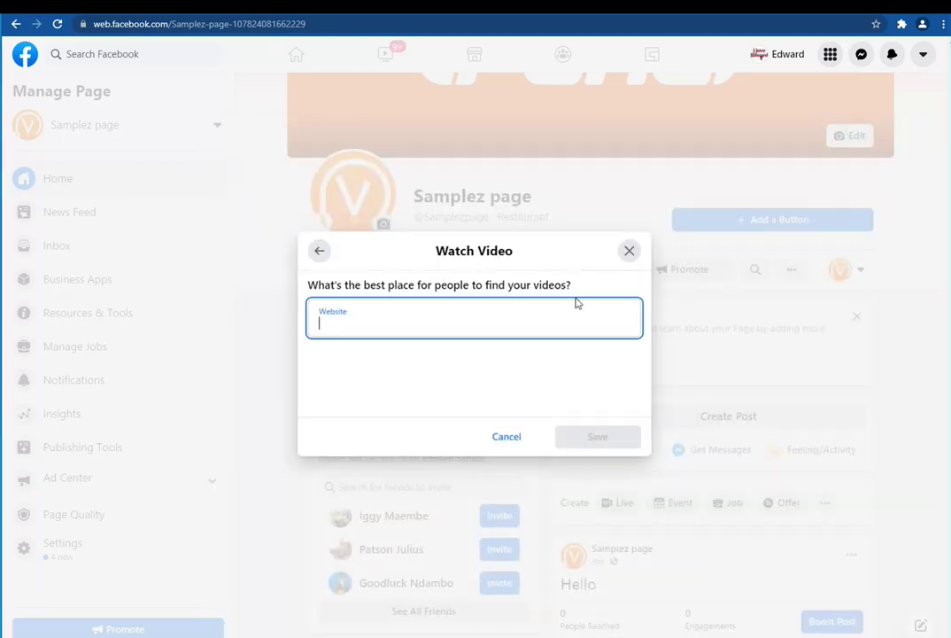
{"action": "right_click", "coordinate": [534, 239]}
{"action": "right_click", "coordinate": [505, 303]}
{"action": "left_click", "coordinate": [556, 399]}
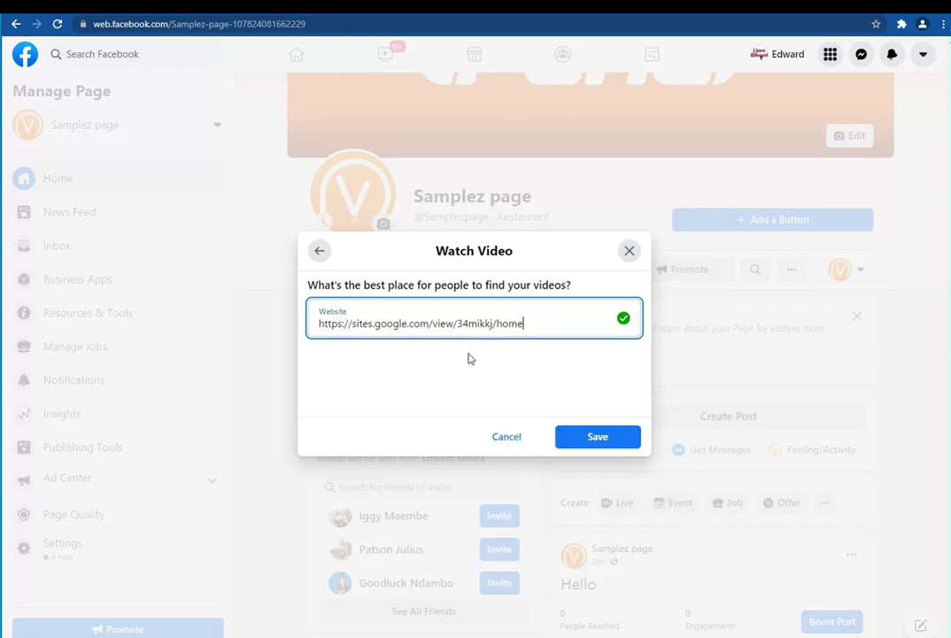
- Switch to Notepad and write "personaly i like to use GOOGLE SITE but u can use any site u have" on a new line
{"action": "key", "text": "alt+Tab"}
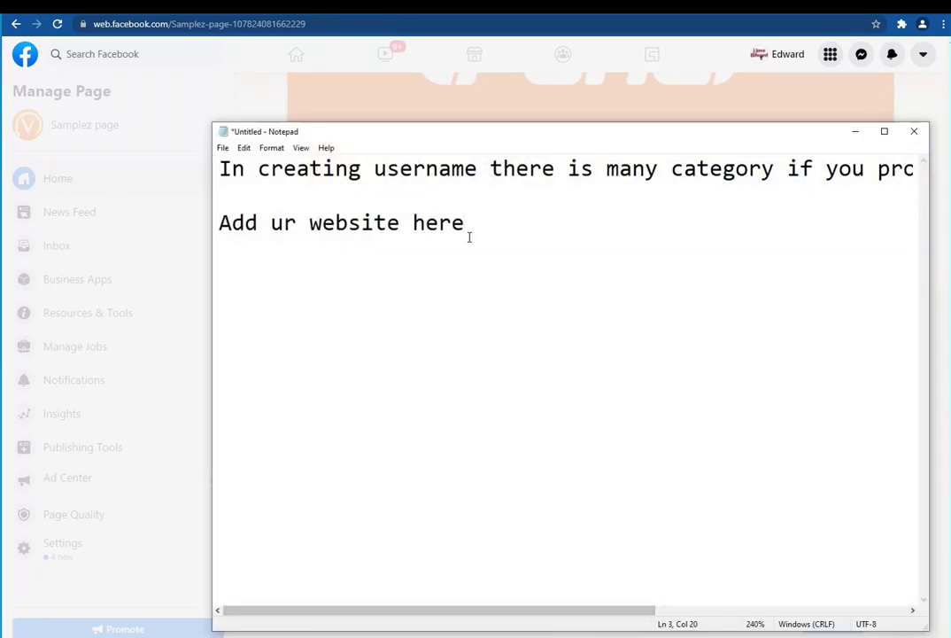
{"action": "type", "text": "per"}
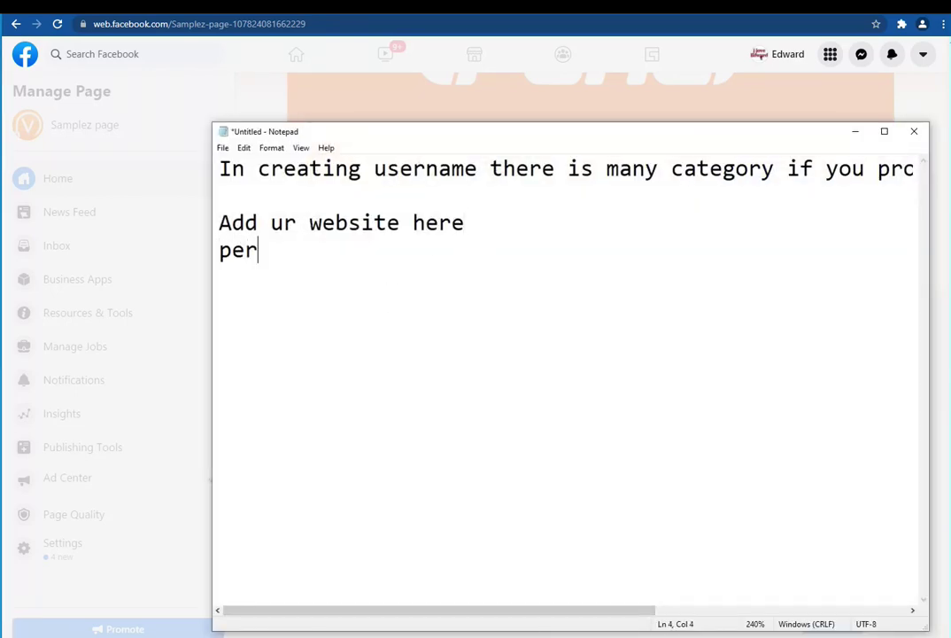
{"action": "type", "text": "sonaly "}
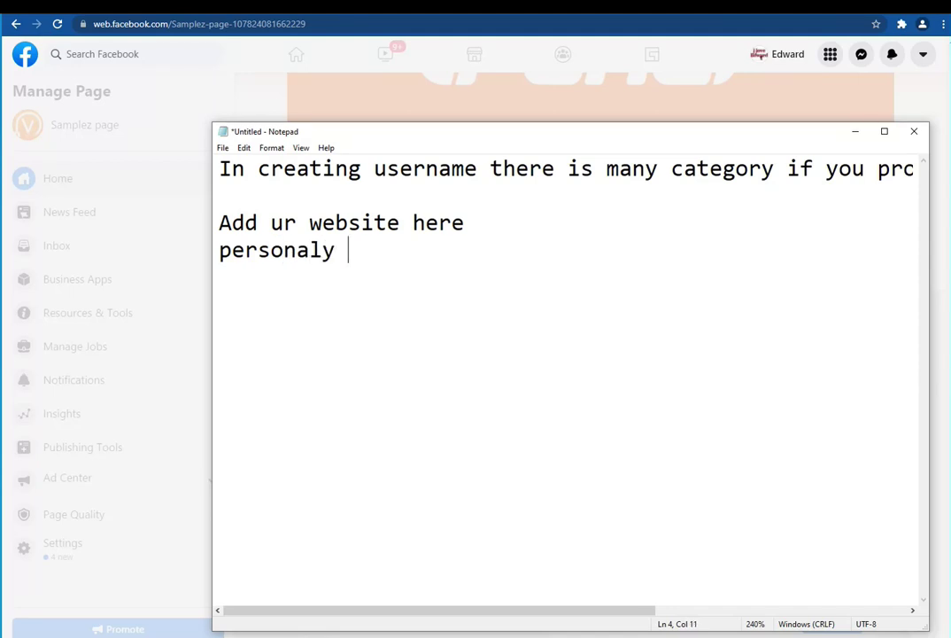
{"action": "type", "text": "i like to"}
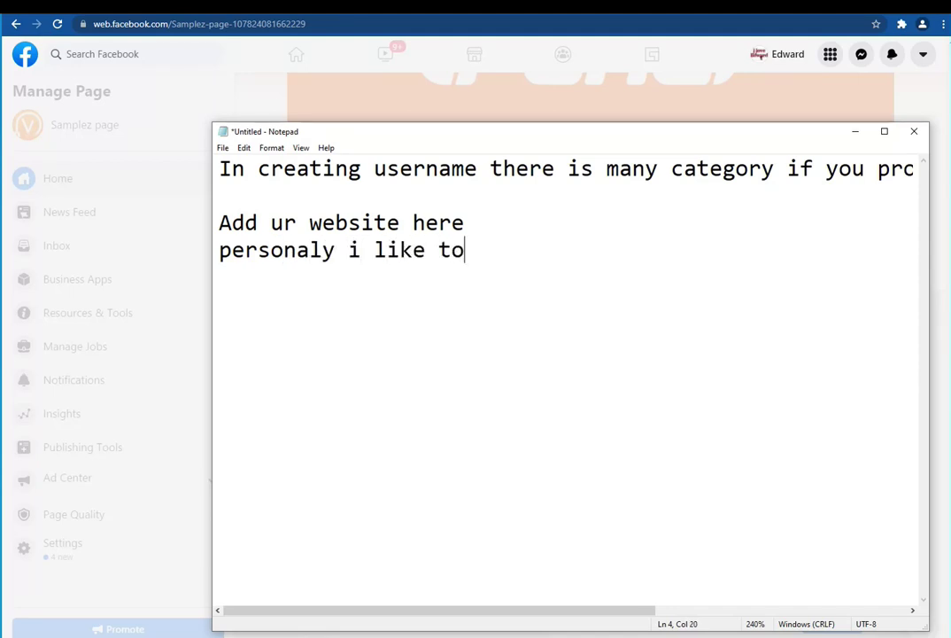
{"action": "type", "text": " use GOO"}
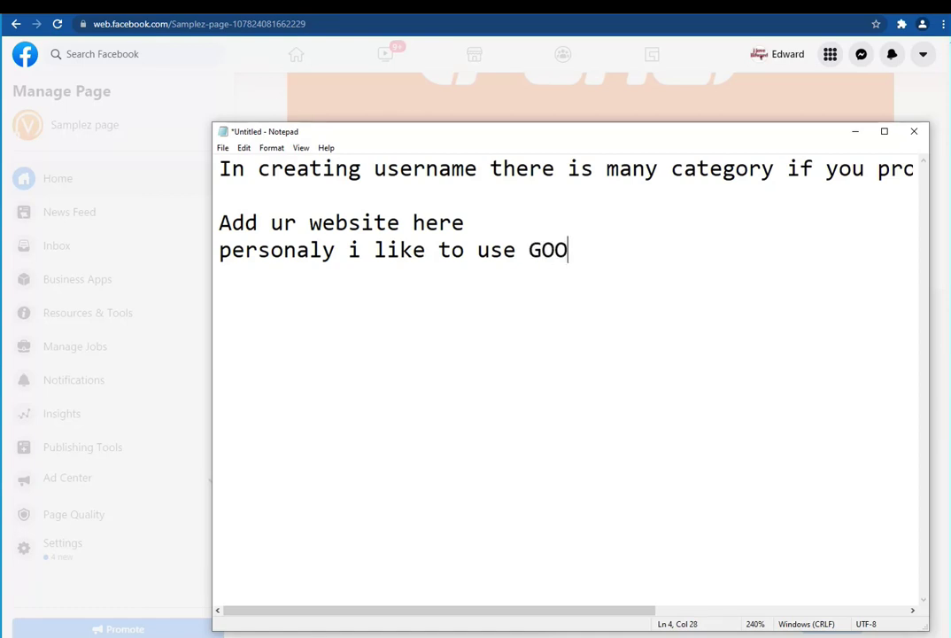
{"action": "type", "text": "GLE SITE"}
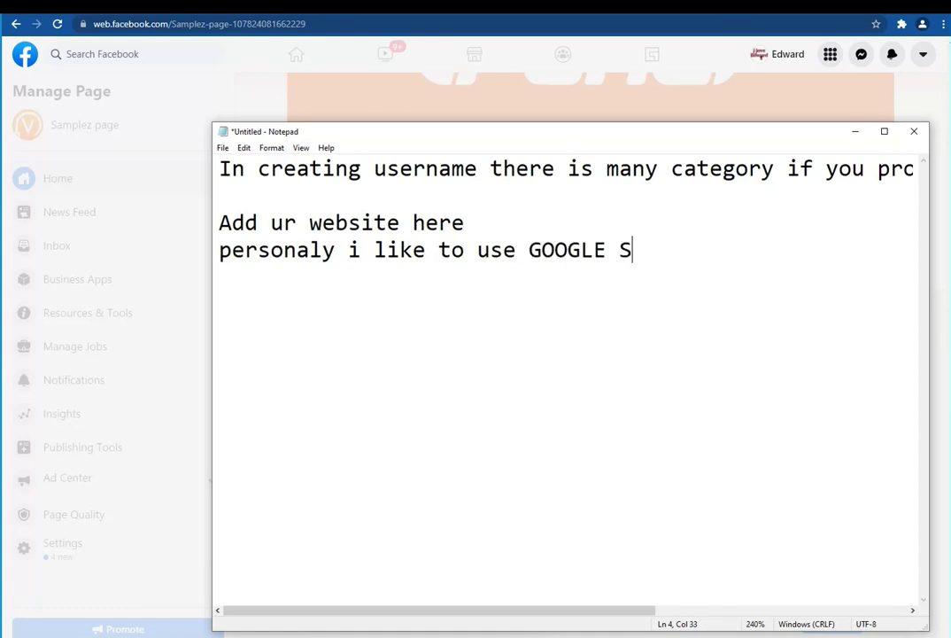
{"action": "type", "text": "b"}
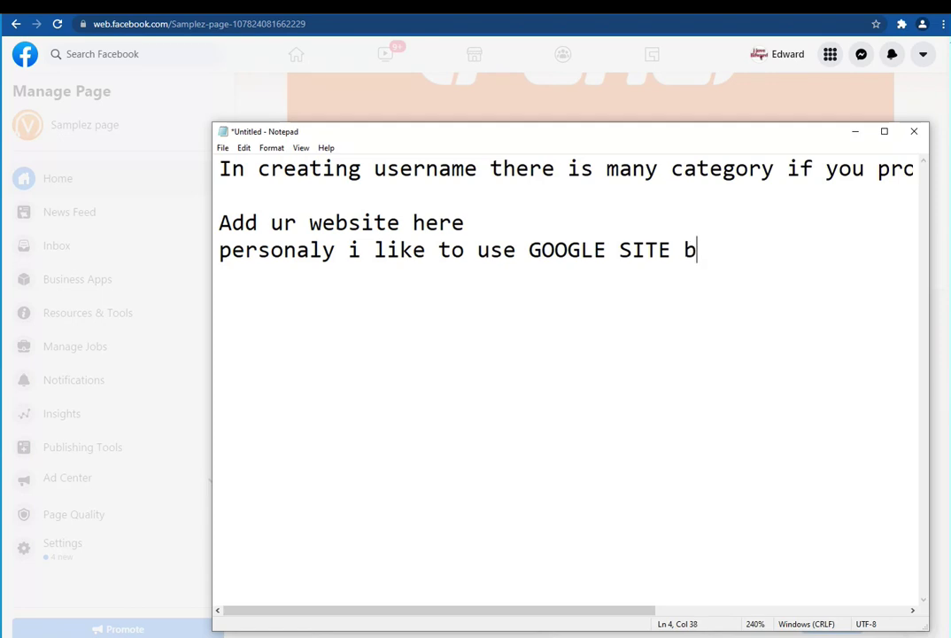
{"action": "type", "text": "ut u can "}
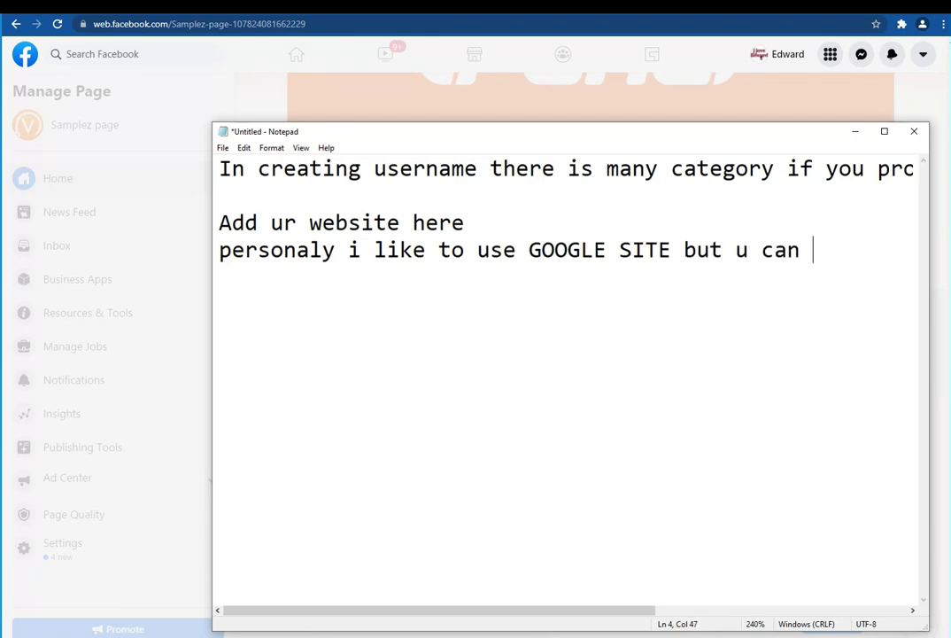
{"action": "type", "text": "use any s"}
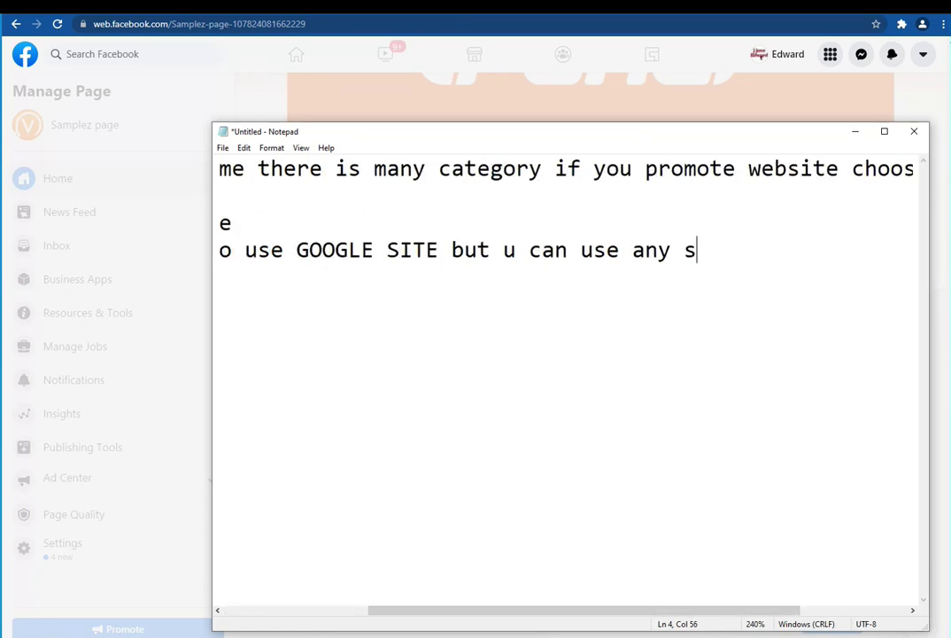
{"action": "type", "text": "ite u have"}
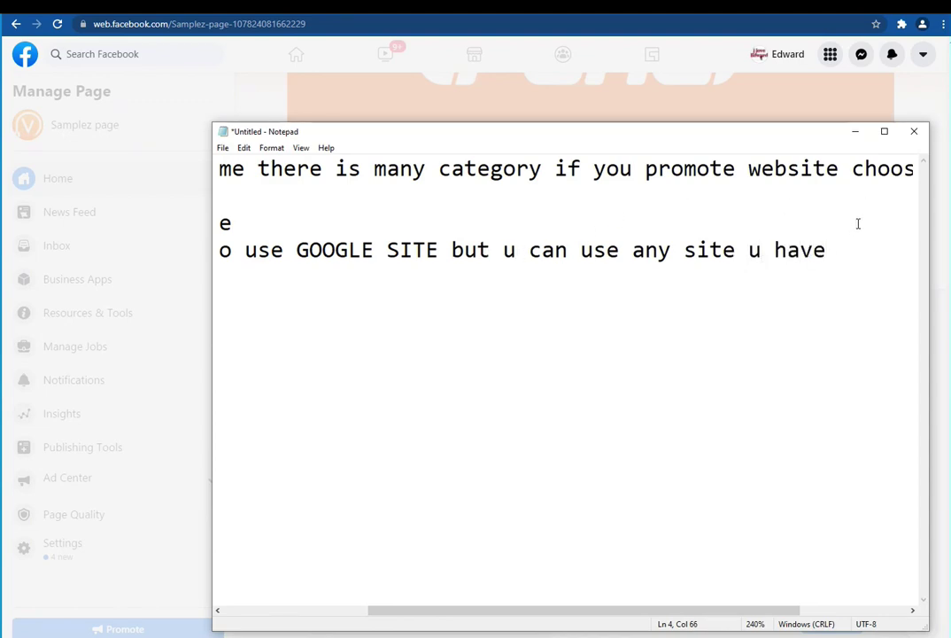
- Minimize Notepad and save the Watch Video button on the Facebook page
{"action": "left_click", "coordinate": [856, 131]}
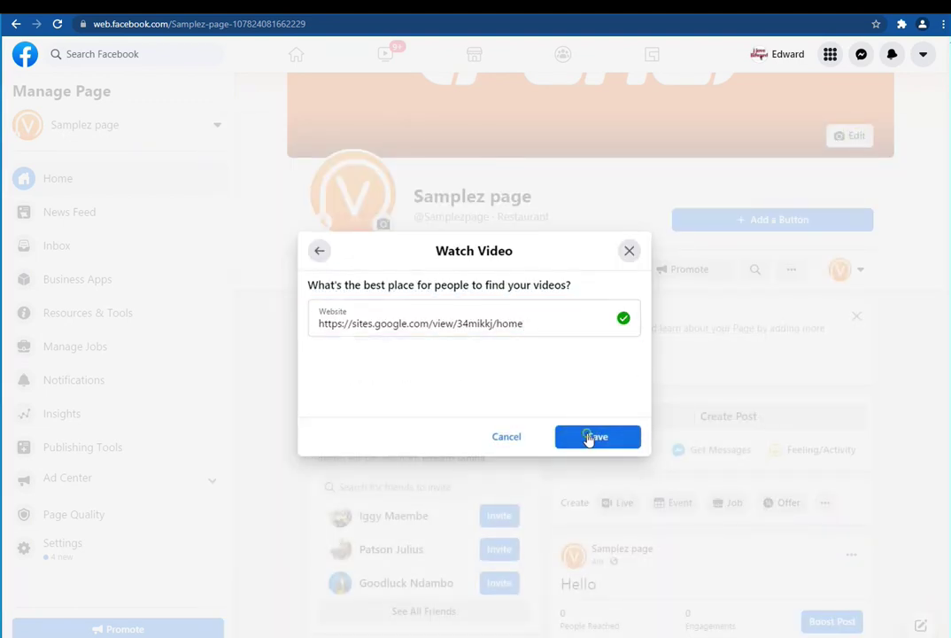
{"action": "left_click", "coordinate": [587, 435]}
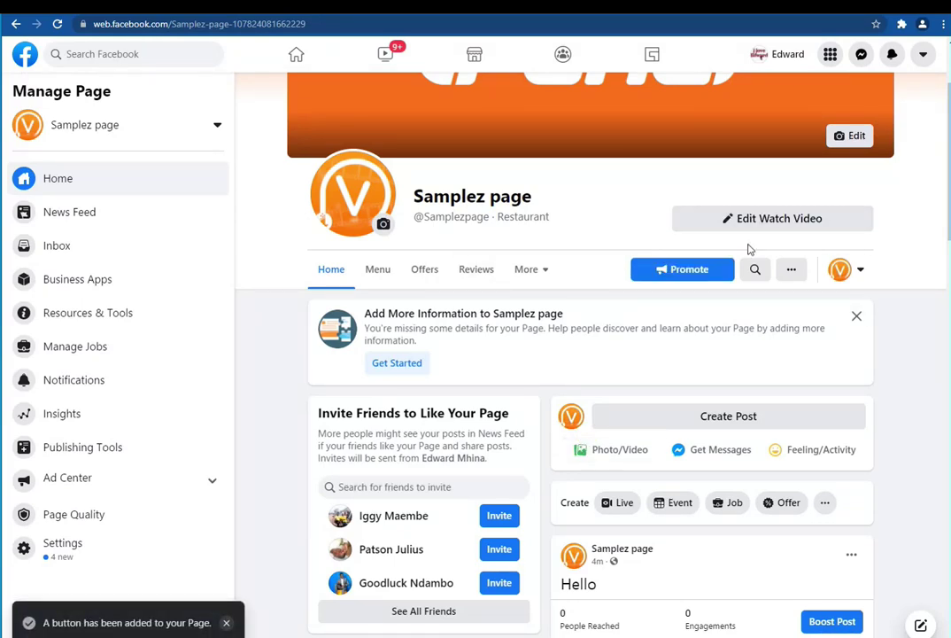
- Open the Ad Center of Samplez page and start the Your preferences questionnaire
{"action": "scroll", "coordinate": [484, 361], "scroll_direction": "down", "scroll_amount": 2}
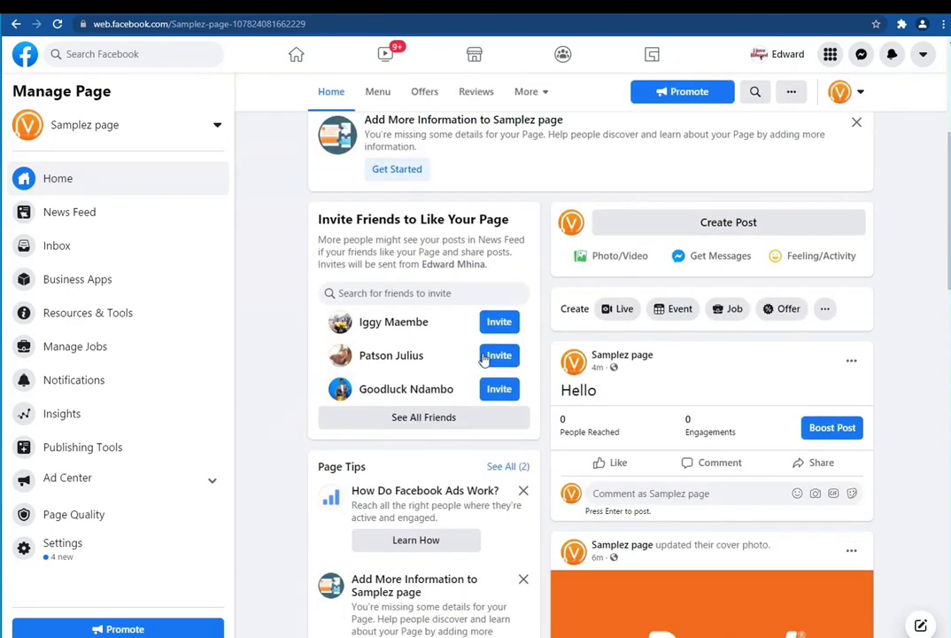
{"action": "scroll", "coordinate": [372, 403], "scroll_direction": "down", "scroll_amount": 2}
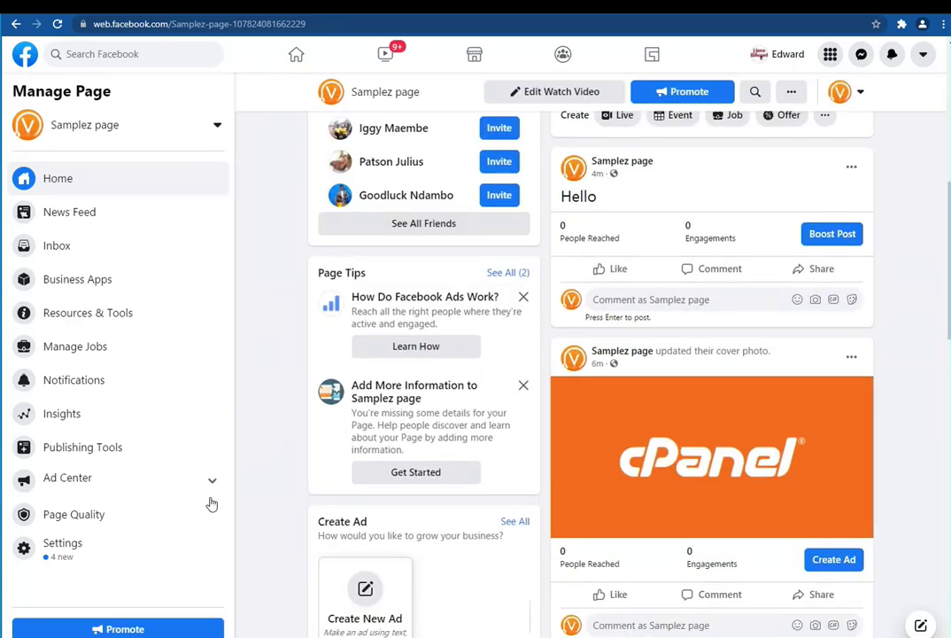
{"action": "right_click", "coordinate": [124, 450]}
{"action": "left_click", "coordinate": [128, 457]}
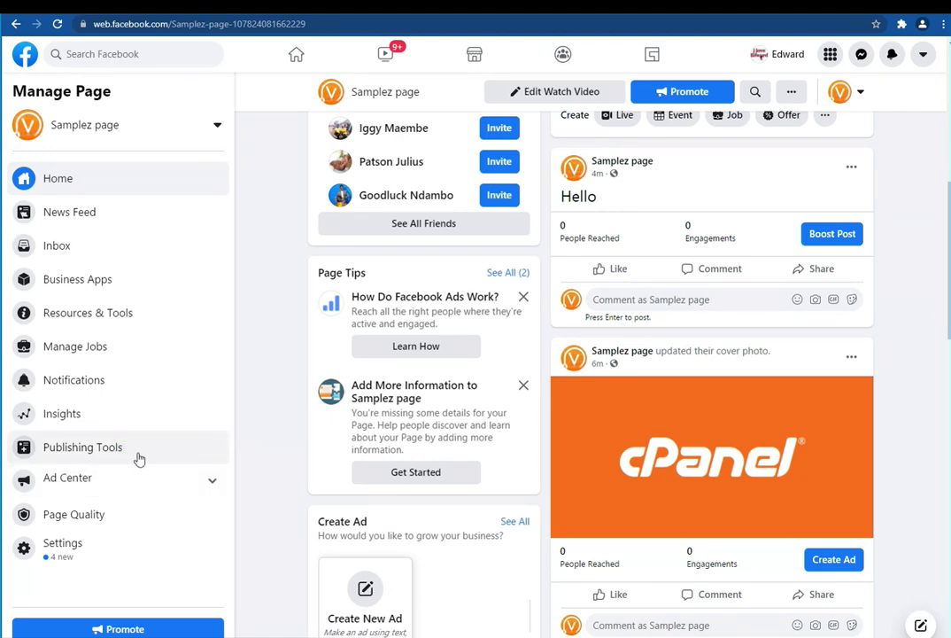
{"action": "left_click", "coordinate": [138, 458]}
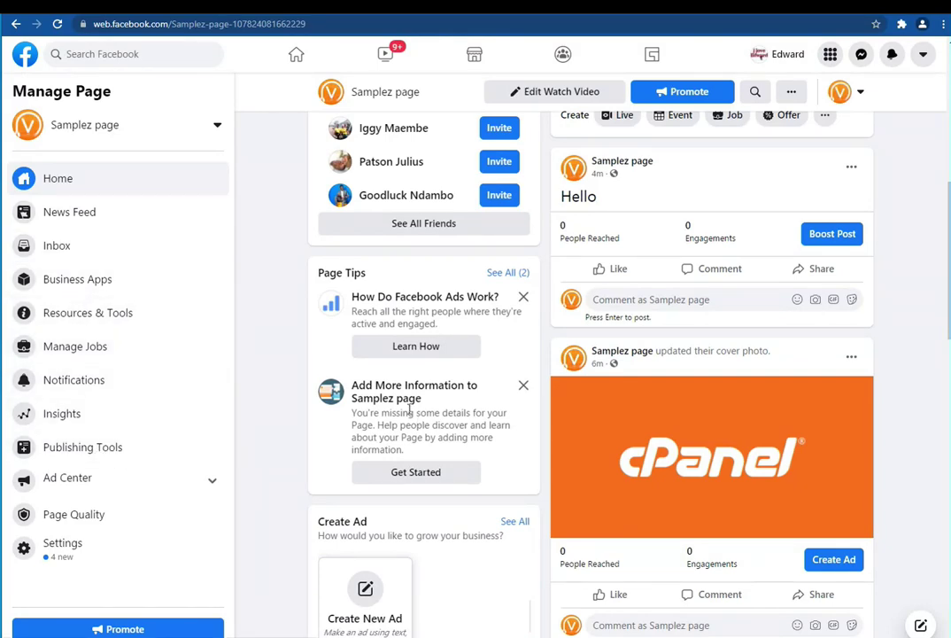
{"action": "left_click", "coordinate": [159, 479]}
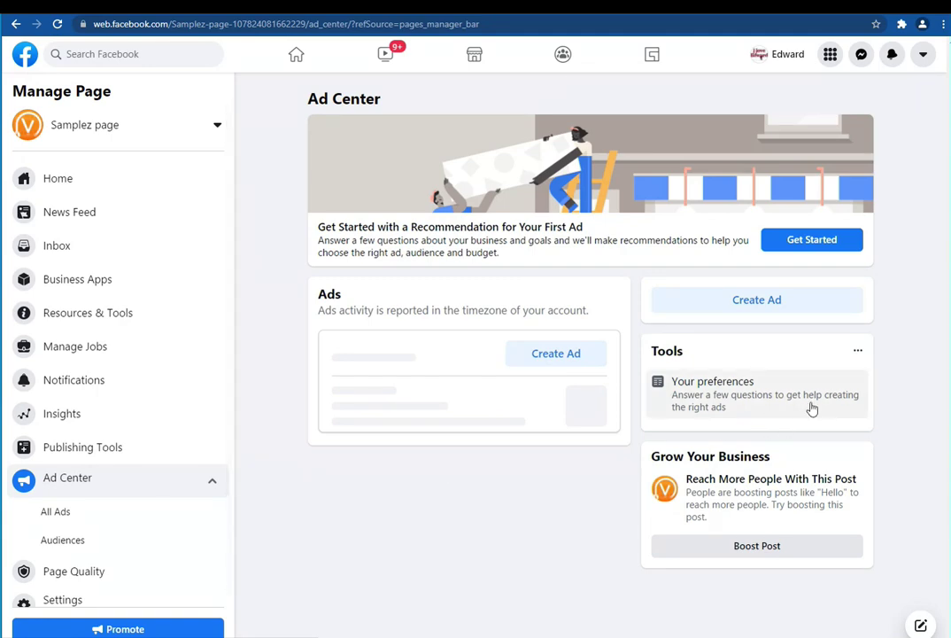
{"action": "left_click", "coordinate": [814, 406]}
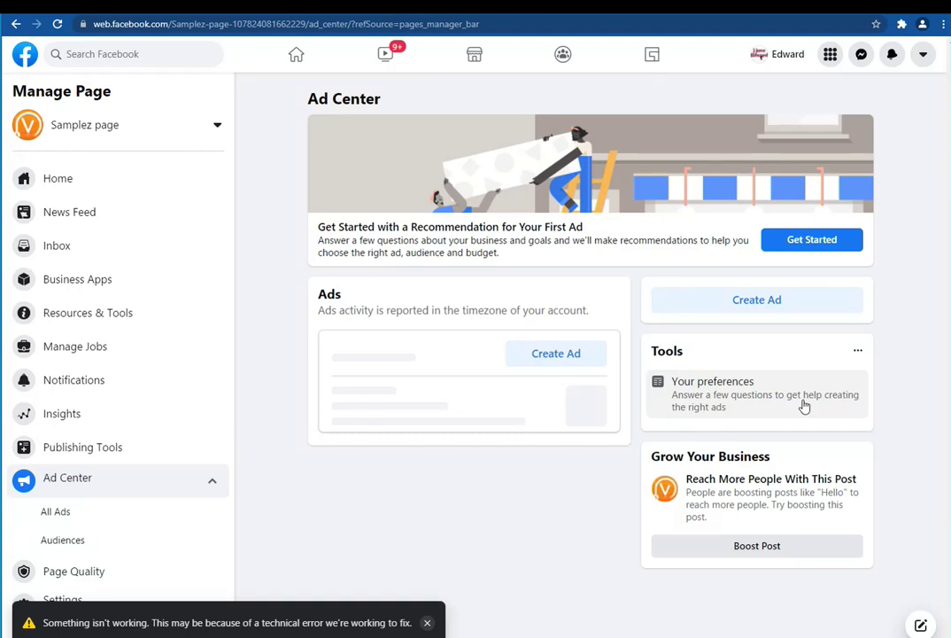
{"action": "left_click", "coordinate": [804, 406]}
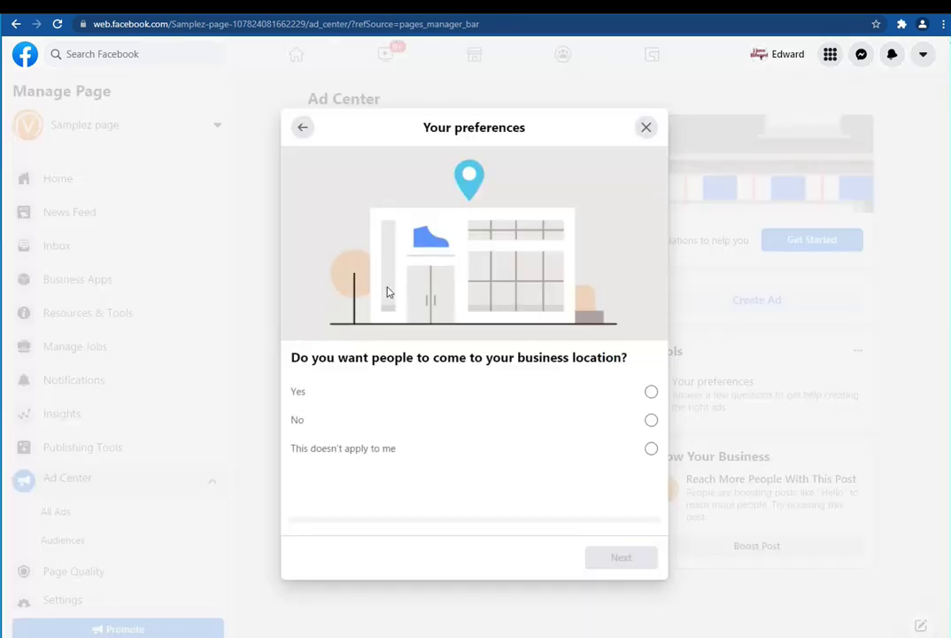
- Answer Yes to wanting people at the business location, having a website, and people buying products on the website
{"action": "left_click", "coordinate": [365, 392]}
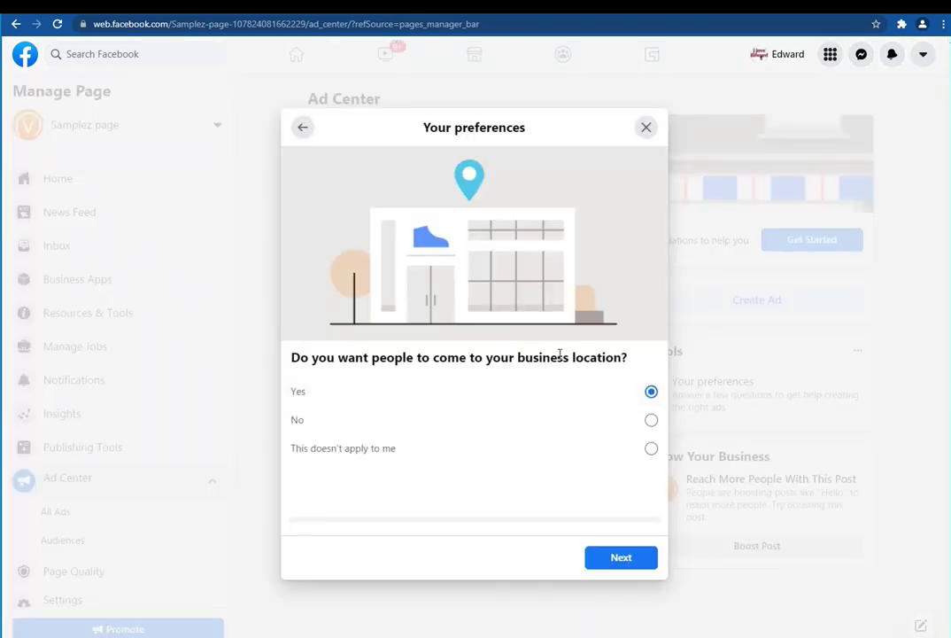
{"action": "left_click", "coordinate": [621, 555]}
{"action": "left_click", "coordinate": [489, 423]}
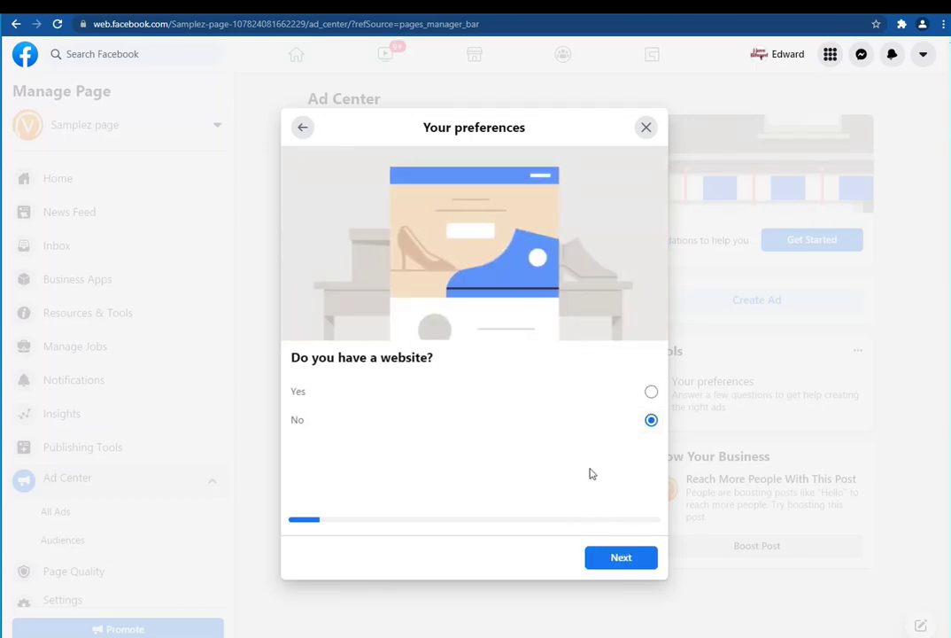
{"action": "left_click", "coordinate": [576, 394]}
{"action": "left_click", "coordinate": [619, 555]}
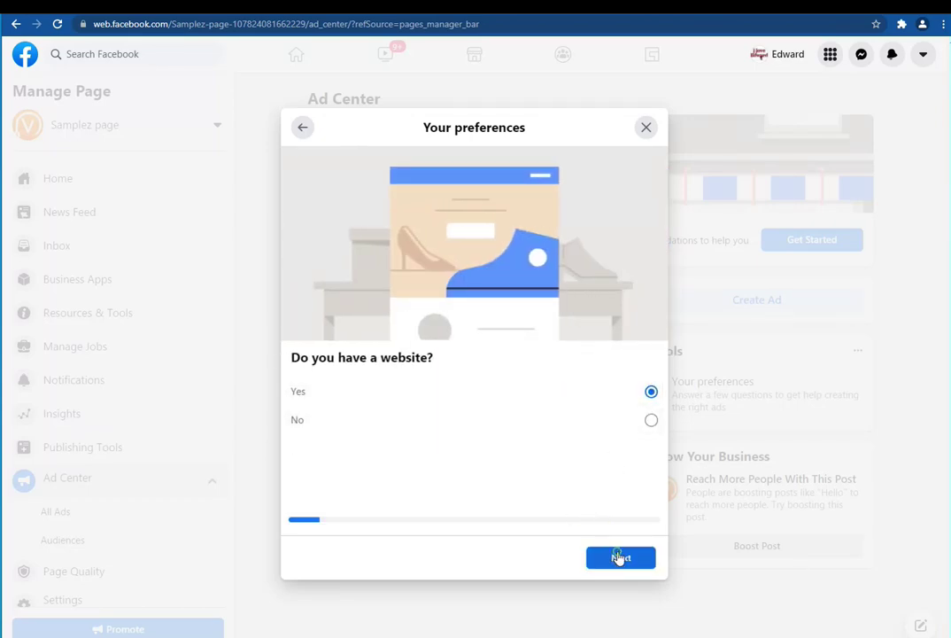
{"action": "left_click", "coordinate": [451, 394]}
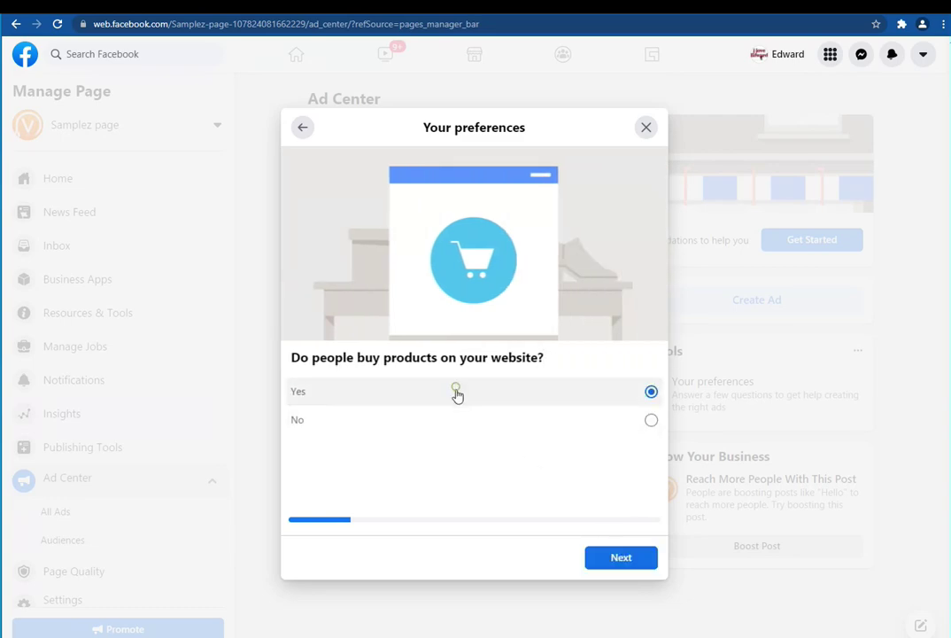
{"action": "left_click", "coordinate": [615, 557]}
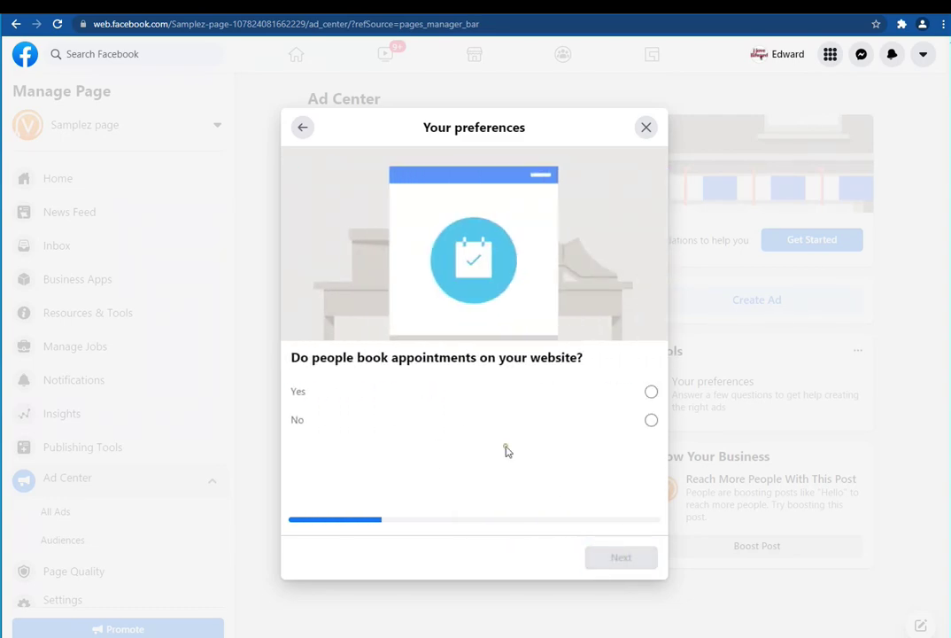
- Switch to Notepad and, after a blank line, write "this Options help to make ur account look so activ but not must to answer it"
{"action": "key", "text": "alt+Tab"}
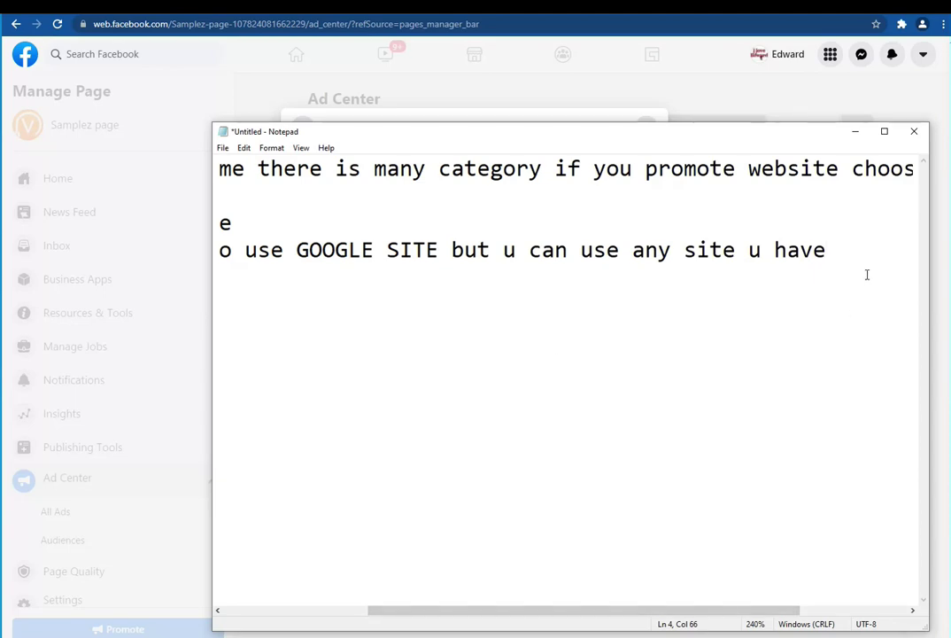
{"action": "key", "text": "Return"}
{"action": "key", "text": "Return"}
{"action": "type", "text": "thi"}
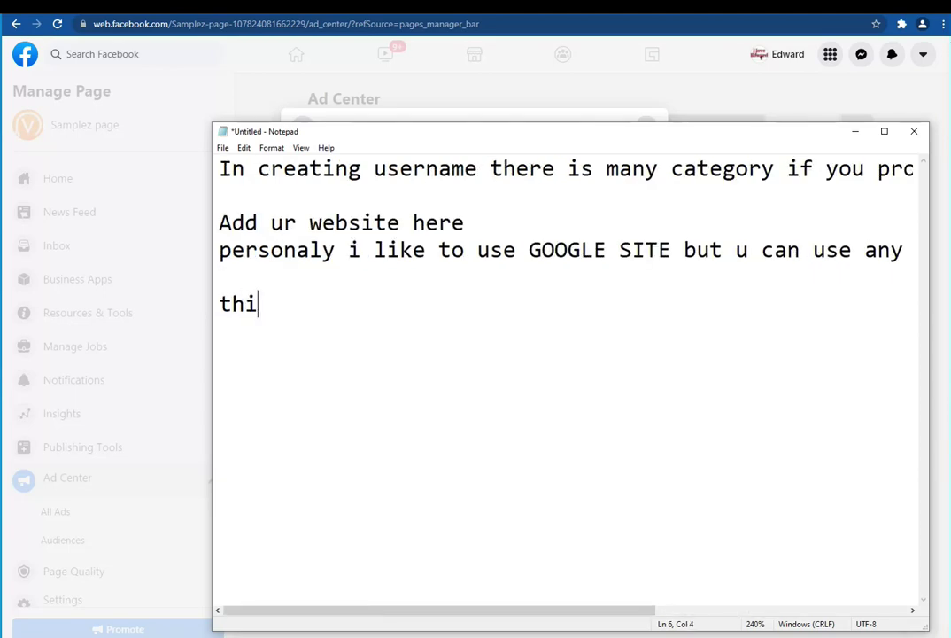
{"action": "type", "text": "s Op"}
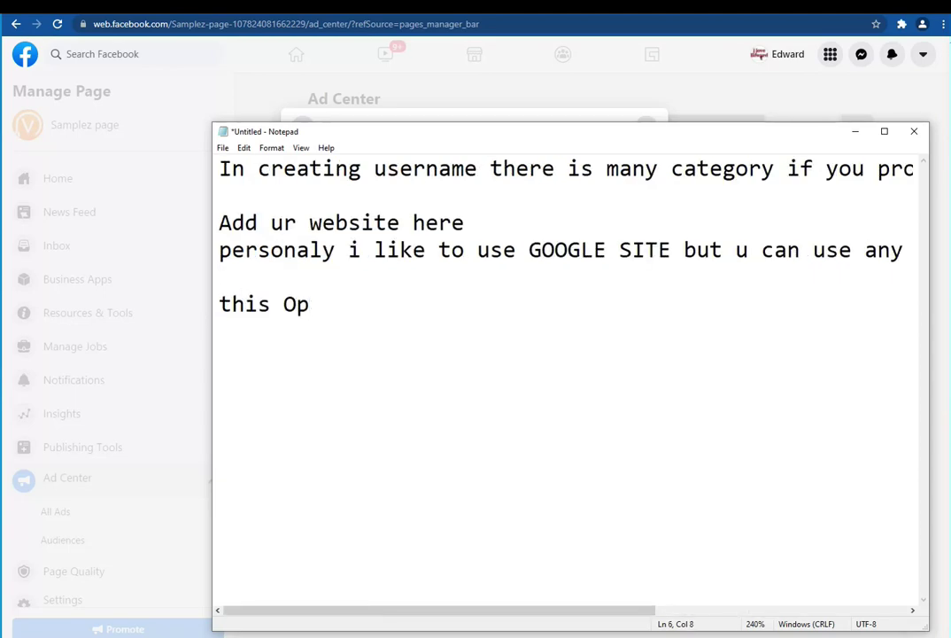
{"action": "type", "text": "tions"}
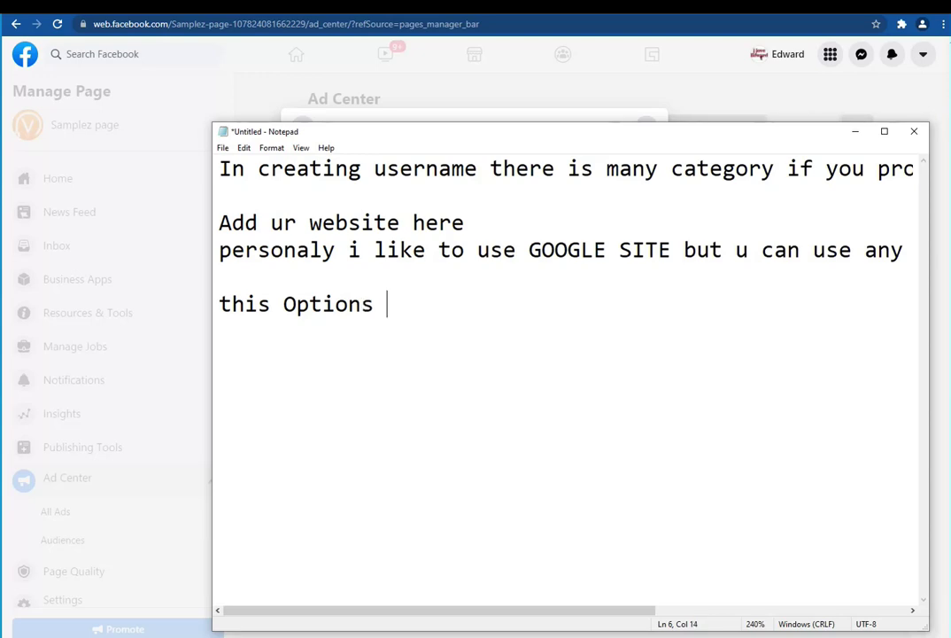
{"action": "type", "text": "help "}
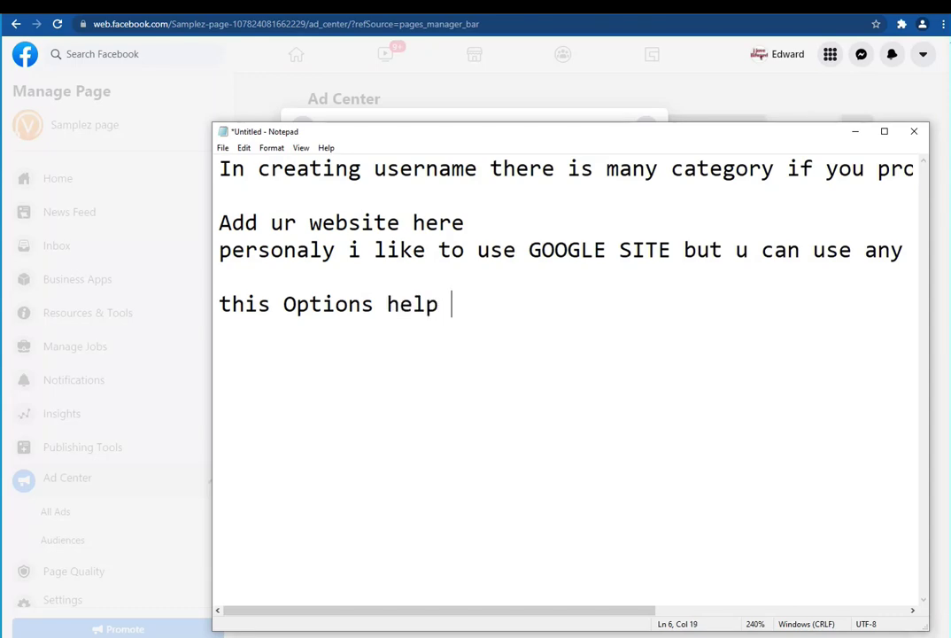
{"action": "type", "text": "to m"}
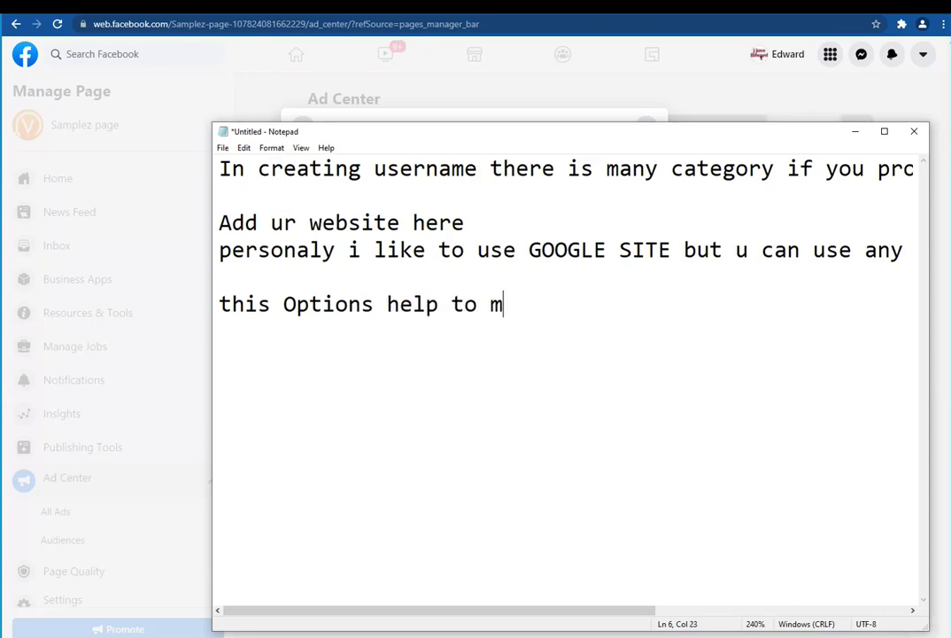
{"action": "type", "text": "ake ur a"}
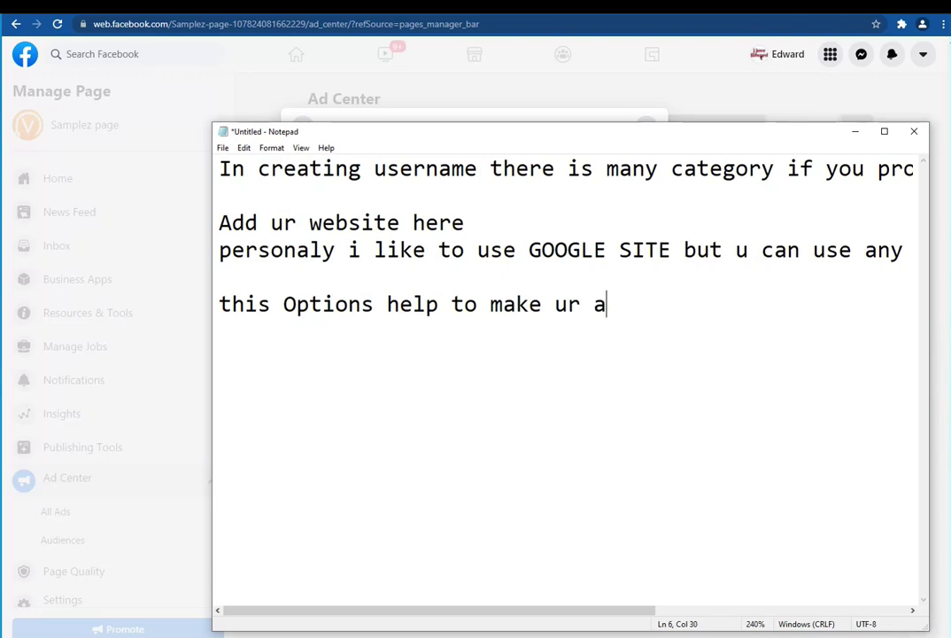
{"action": "type", "text": "ccount "}
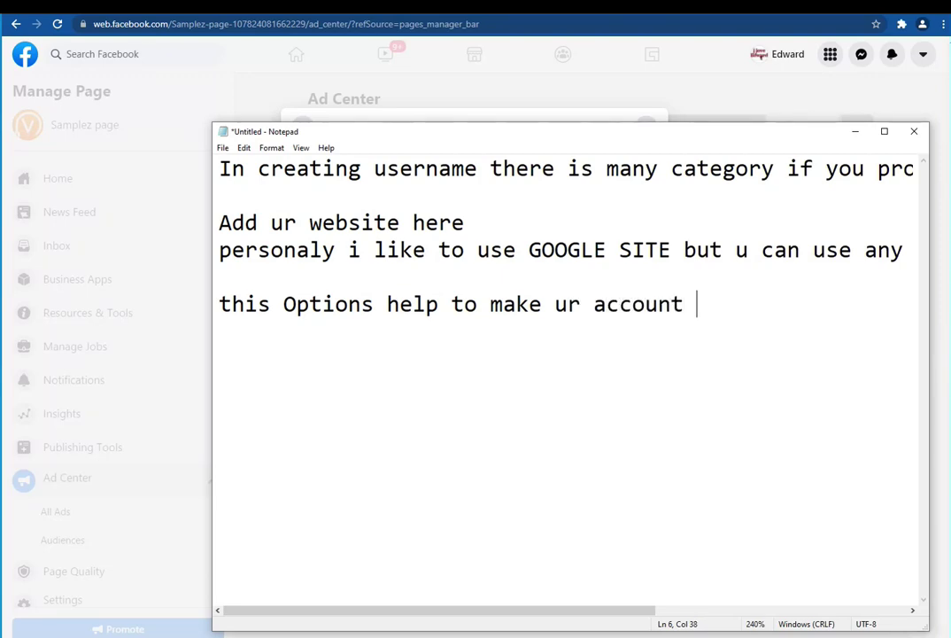
{"action": "type", "text": "look so a"}
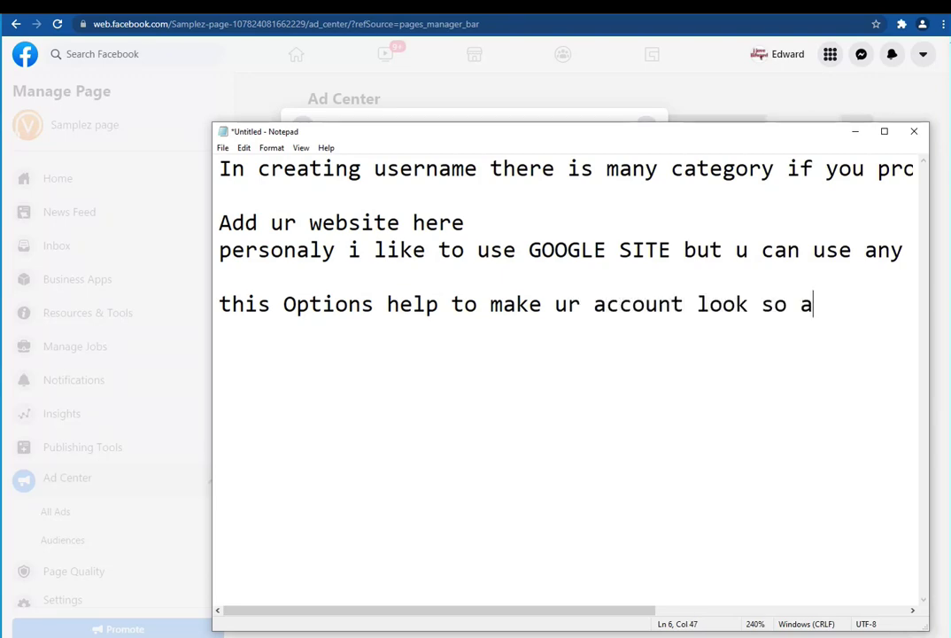
{"action": "type", "text": "ctiv "}
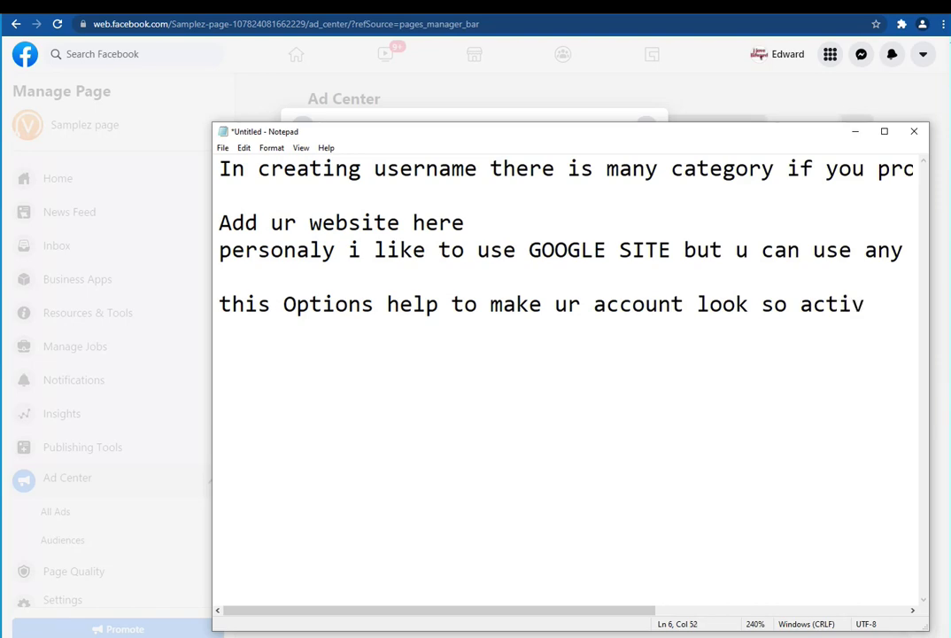
{"action": "type", "text": "but not"}
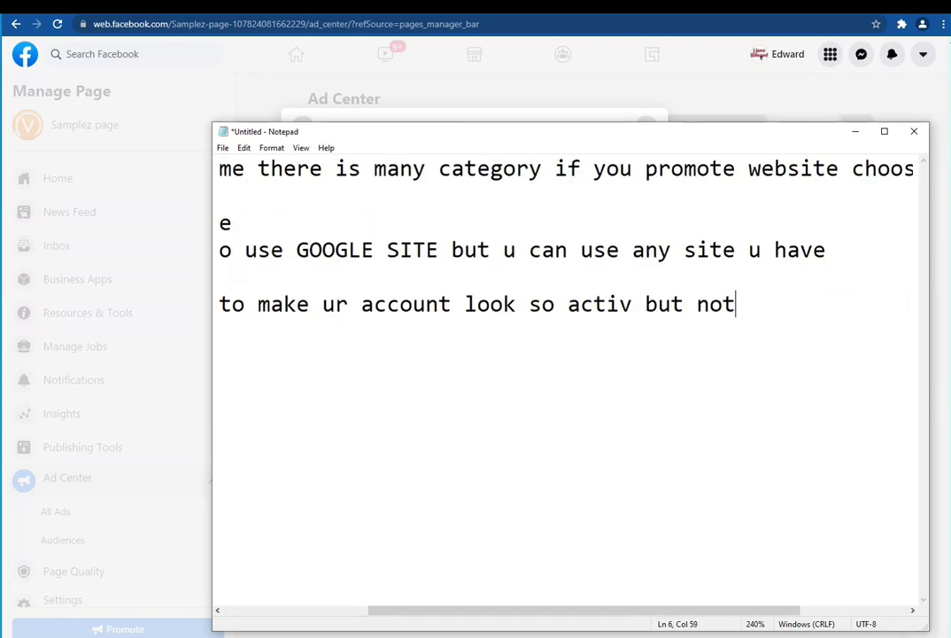
{"action": "type", "text": " must t"}
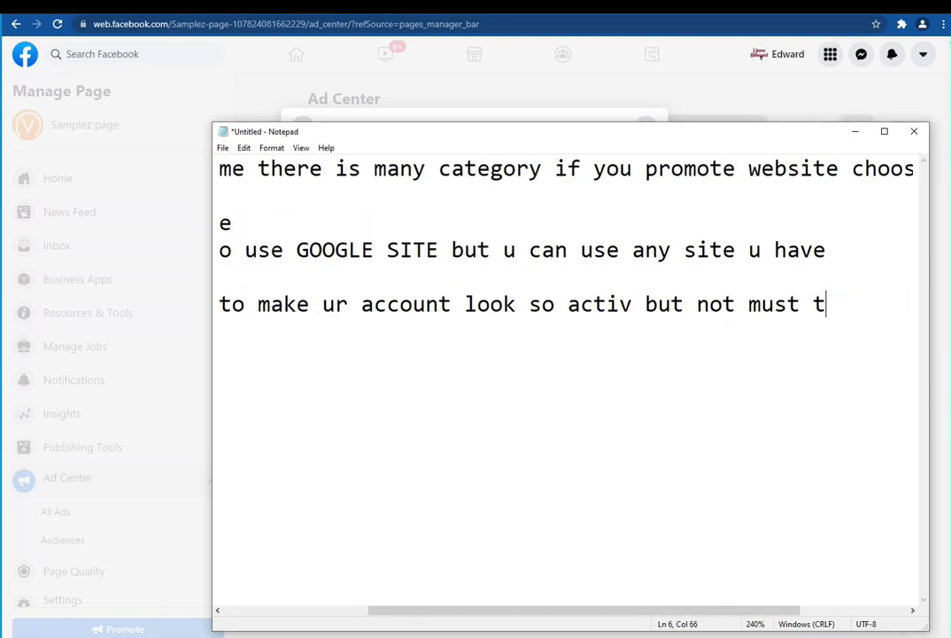
{"action": "type", "text": "o answer it"}
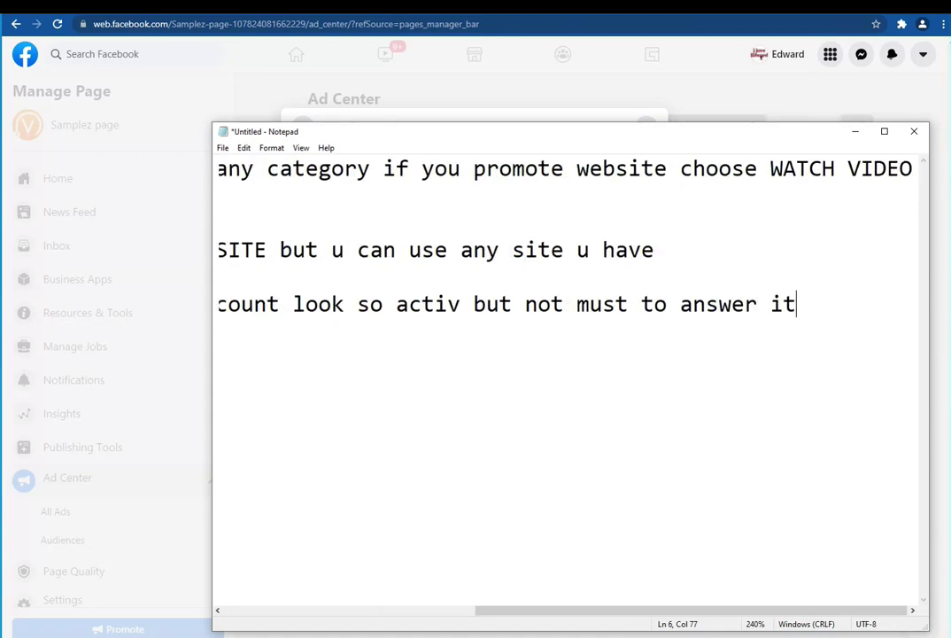
- Add a blank line and write "We are going to Add Card now" on line 8, then minimize Notepad
{"action": "key", "text": "Return"}
{"action": "key", "text": "Return"}
{"action": "type", "text": "W"}
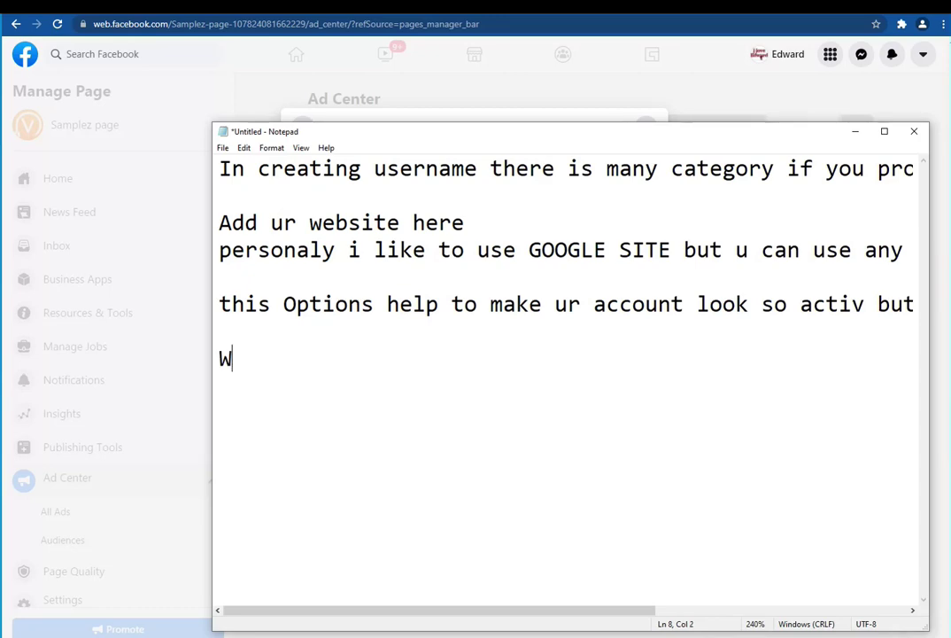
{"action": "type", "text": "e are go"}
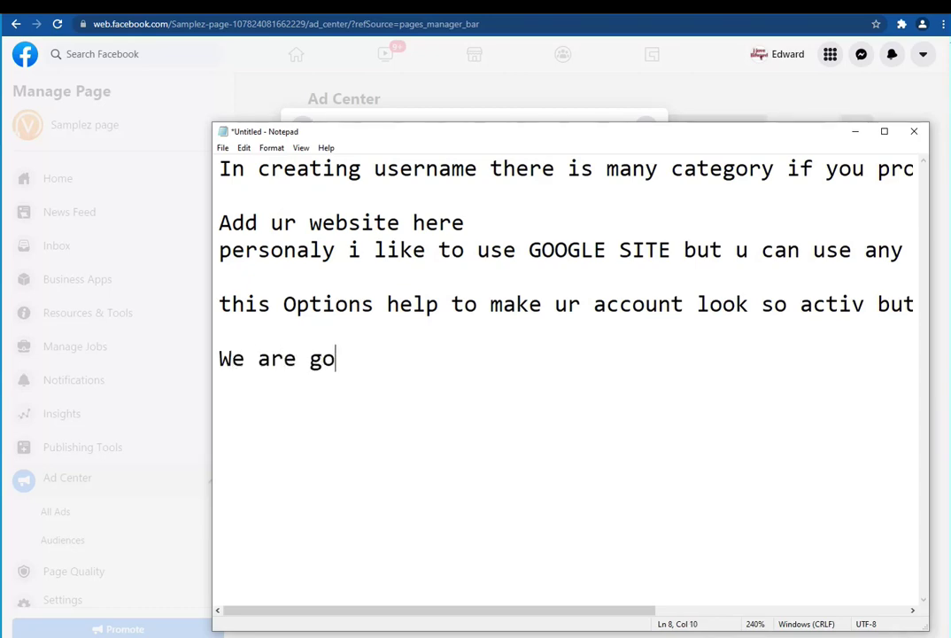
{"action": "type", "text": "ing to Add"}
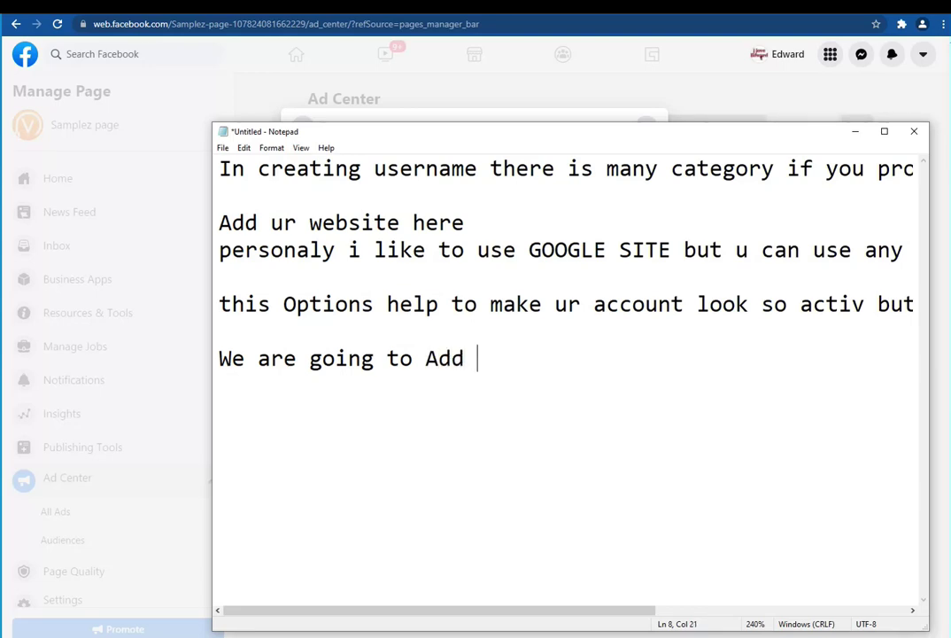
{"action": "type", "text": " A"}
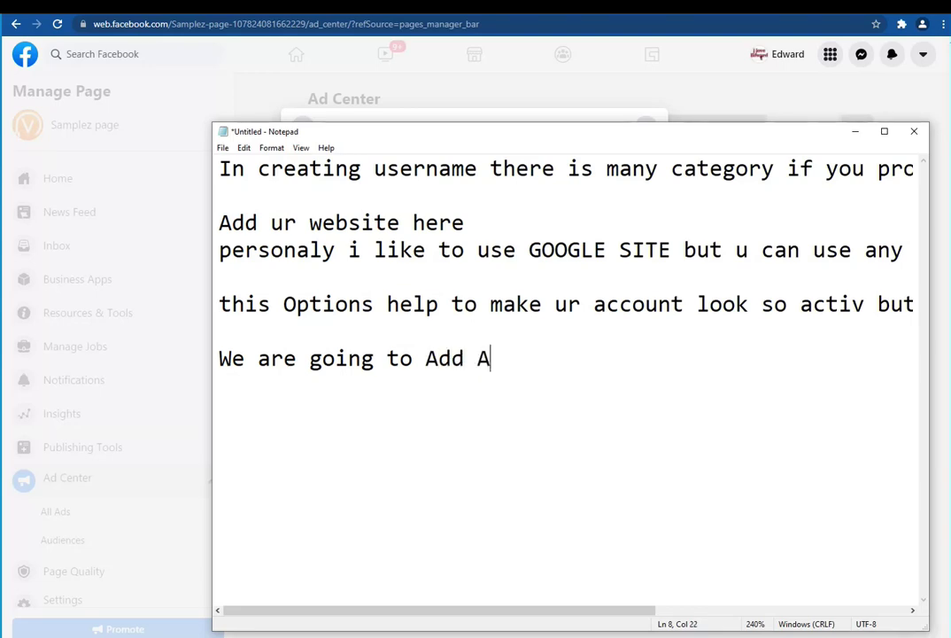
{"action": "key", "text": "BackSpace"}
{"action": "type", "text": "Car"}
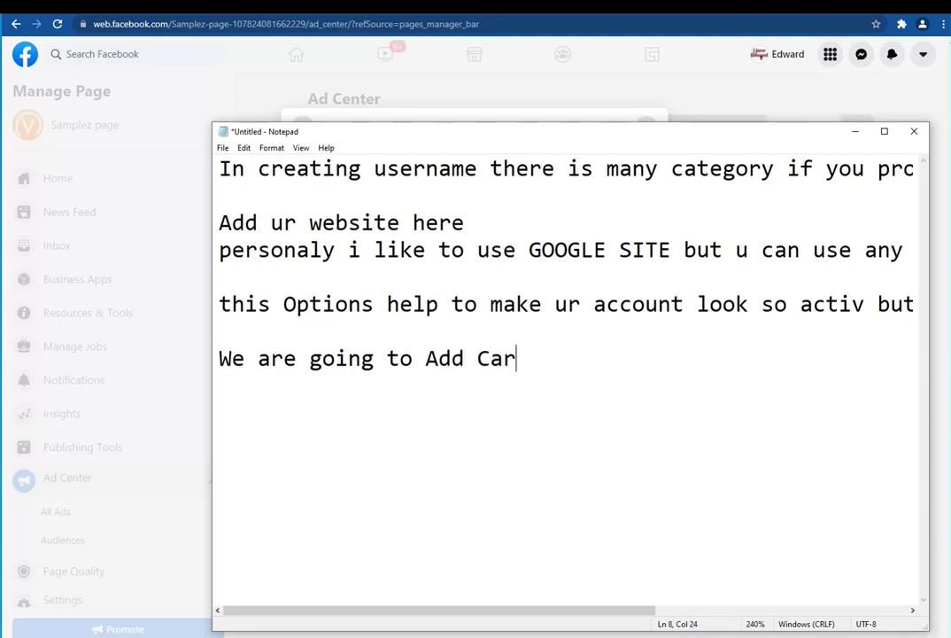
{"action": "type", "text": "d now"}
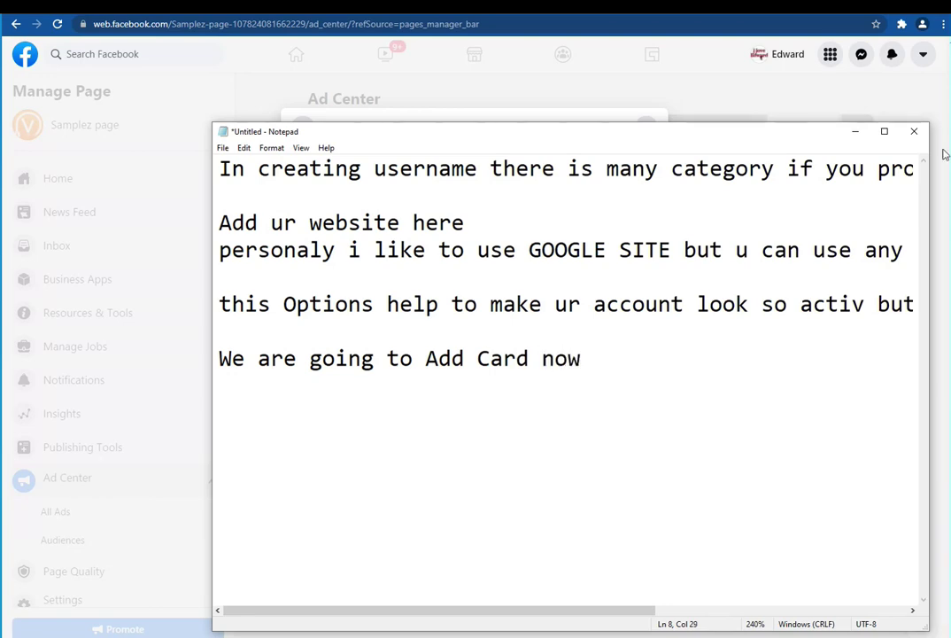
{"action": "left_click", "coordinate": [855, 131]}
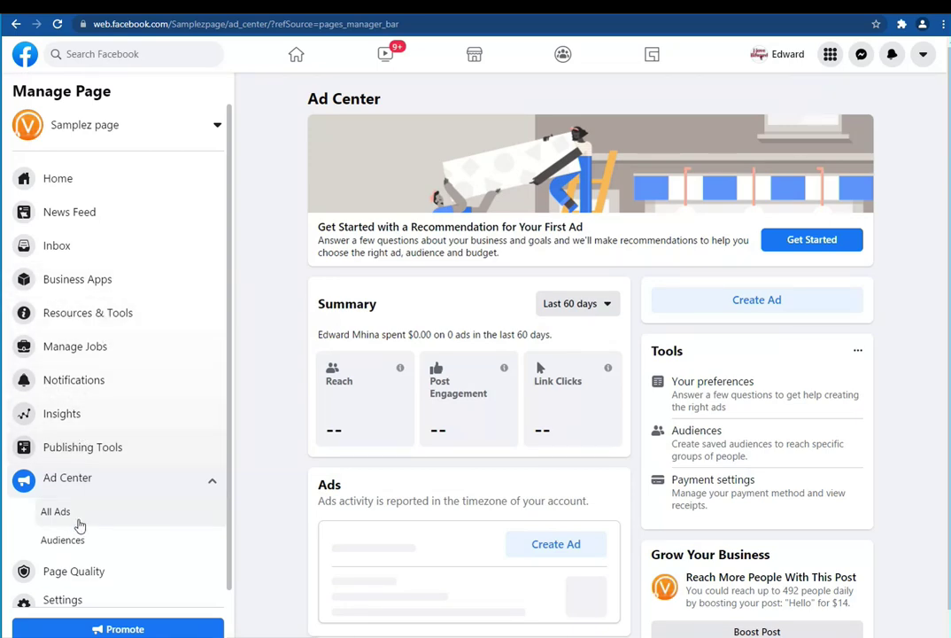
- Open the page's Publishing Tools, dismiss the Video Library tip and select the published "Hello" post to view its details
{"action": "left_click", "coordinate": [150, 447]}
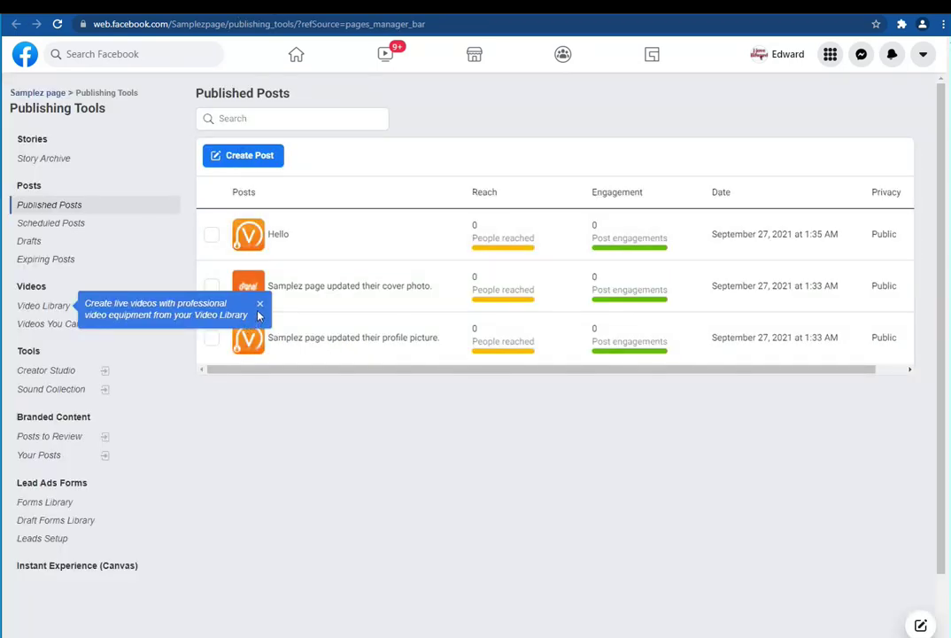
{"action": "left_click", "coordinate": [260, 304]}
{"action": "left_click_drag", "start_coordinate": [205, 74], "coordinate": [323, 86]}
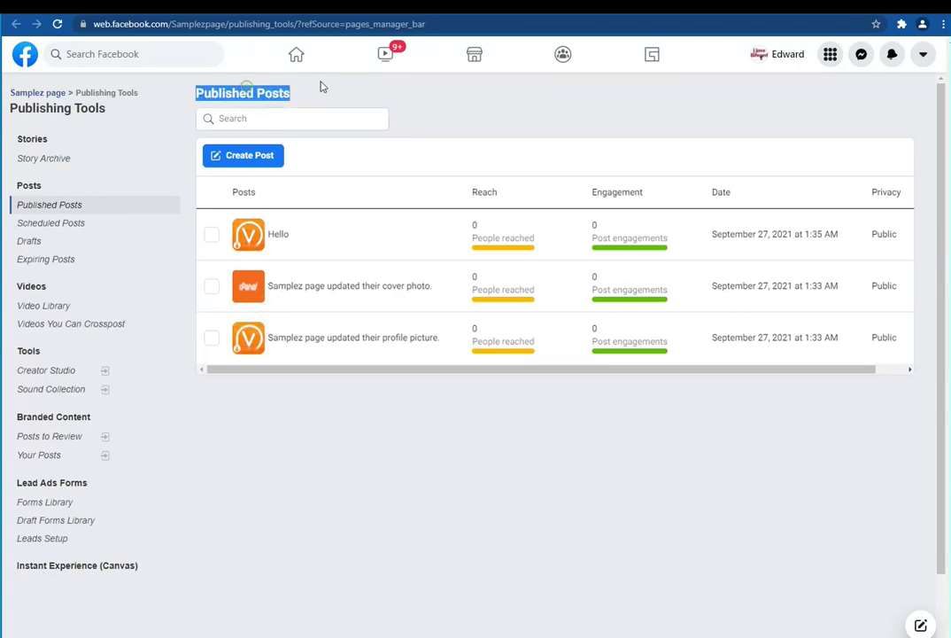
{"action": "left_click", "coordinate": [212, 236]}
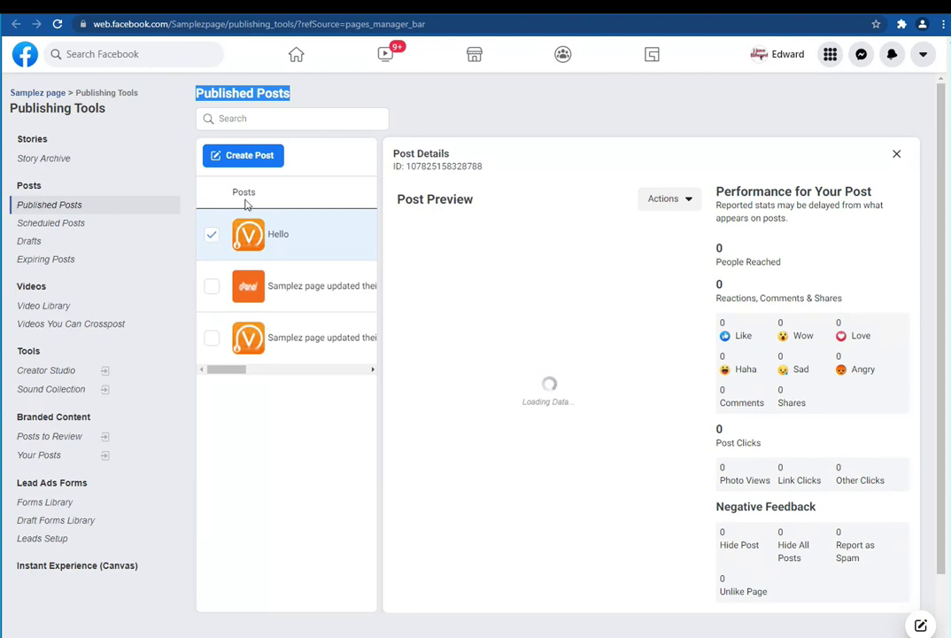
- Switch to Notepad, add a blank line and write "select your post" on line 10, then minimize Notepad
{"action": "key", "text": "alt+Tab"}
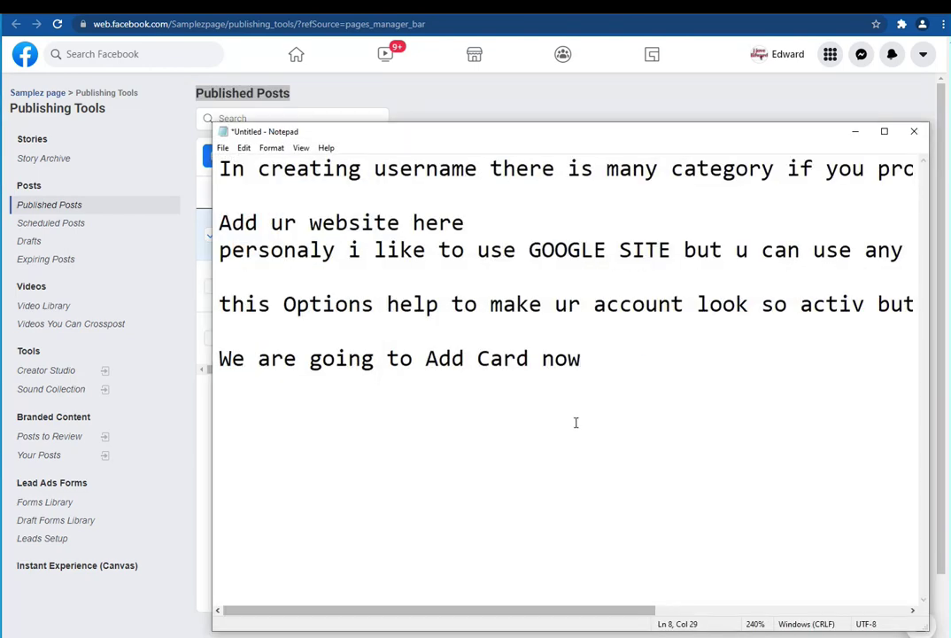
{"action": "key", "text": "Return"}
{"action": "key", "text": "Return"}
{"action": "type", "text": "sele"}
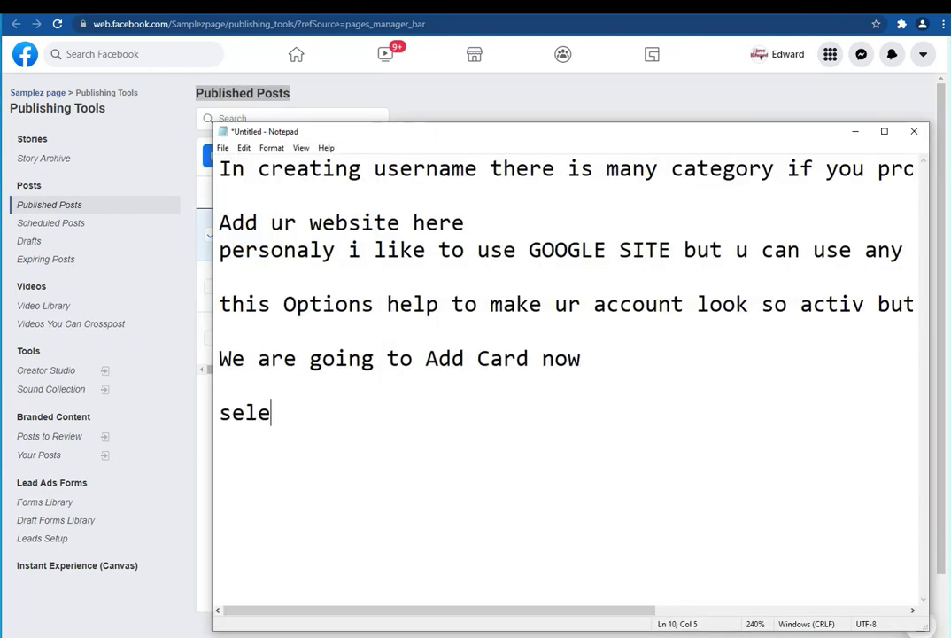
{"action": "type", "text": "ct yo"}
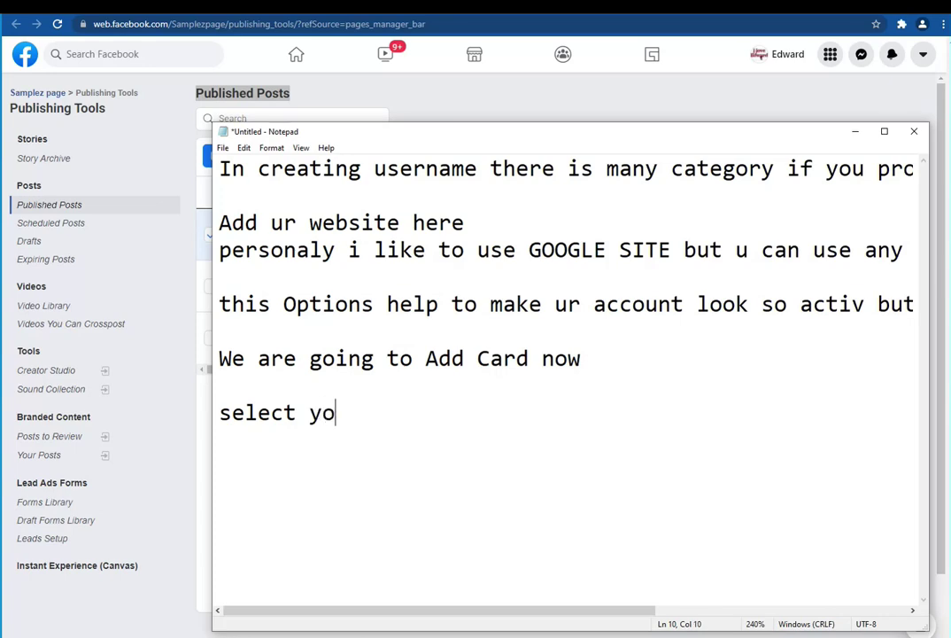
{"action": "type", "text": "ur post"}
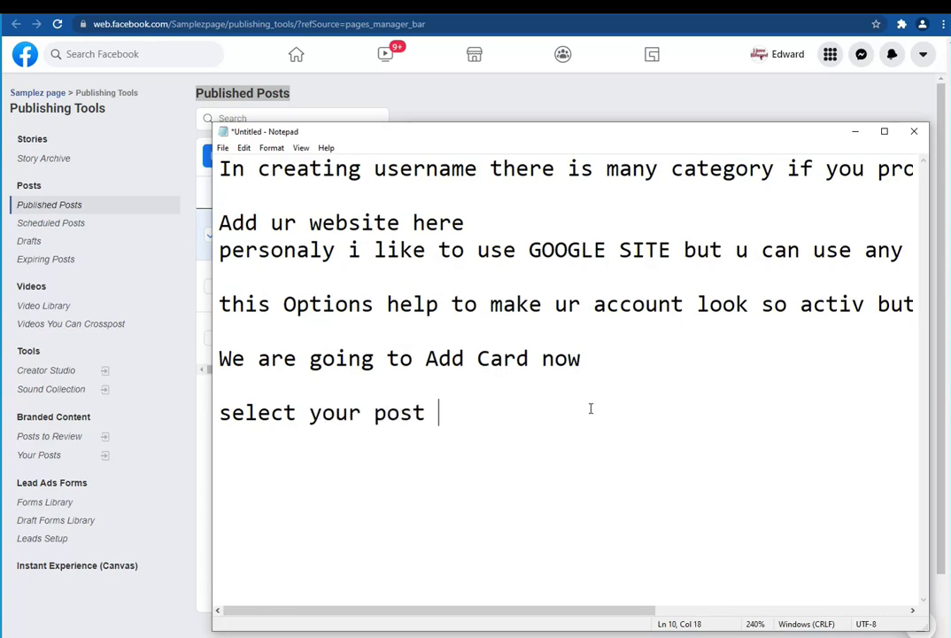
{"action": "left_click", "coordinate": [855, 131]}
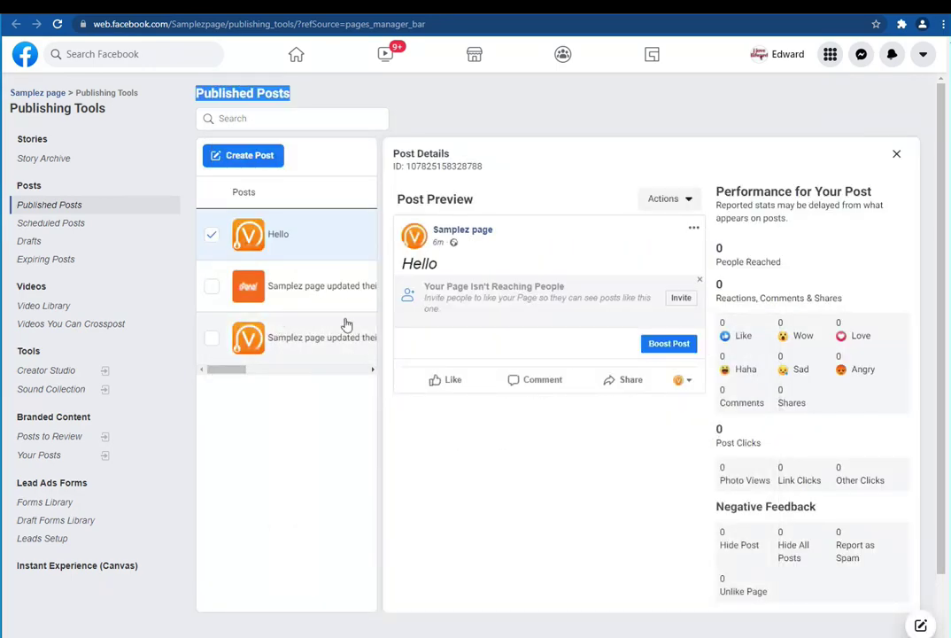
- Start boosting the "Hello" post, accept the non-discrimination advertising policy and close its acknowledgement
{"action": "left_click", "coordinate": [667, 350]}
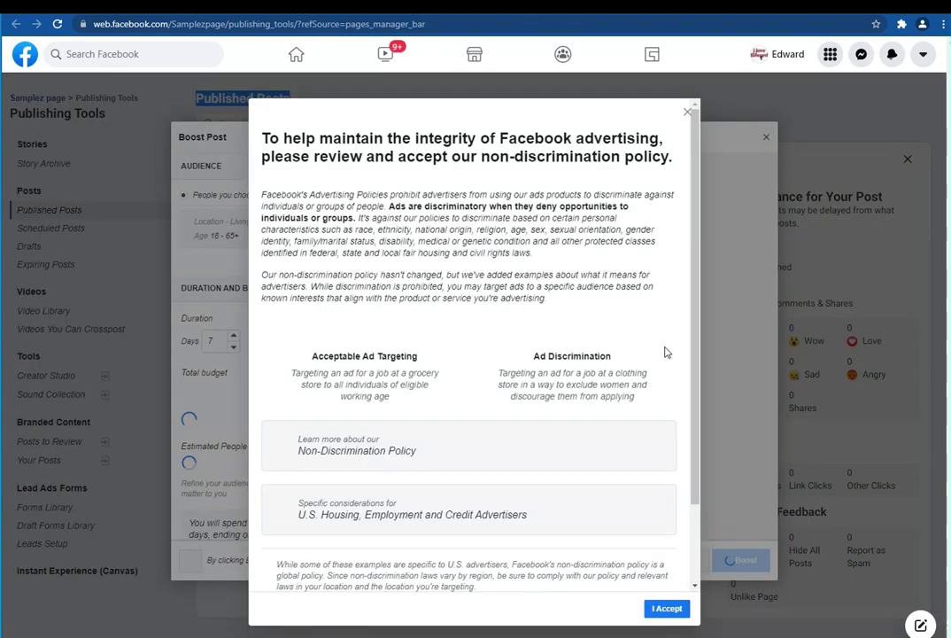
{"action": "left_click", "coordinate": [679, 610]}
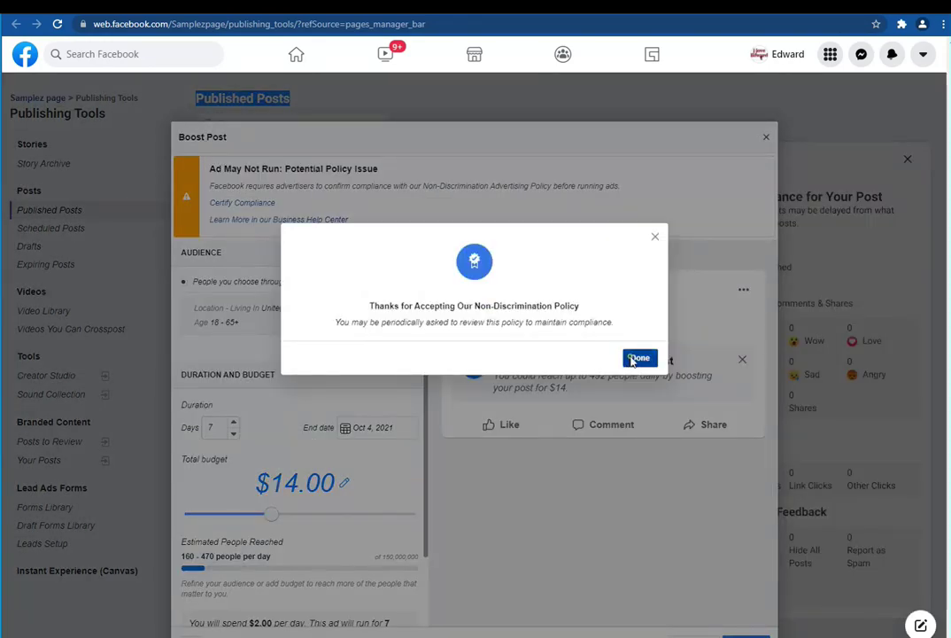
{"action": "left_click", "coordinate": [633, 360]}
- Set the boost's total budget to $10.00
{"action": "scroll", "coordinate": [295, 433], "scroll_direction": "down", "scroll_amount": 2}
{"action": "left_click", "coordinate": [290, 372]}
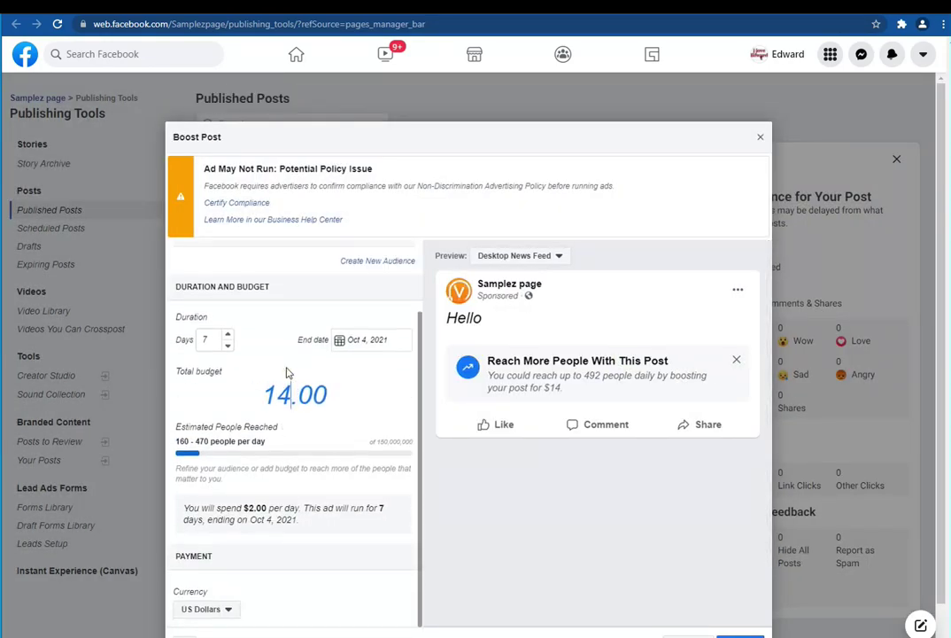
{"action": "left_click_drag", "start_coordinate": [292, 394], "coordinate": [279, 396]}
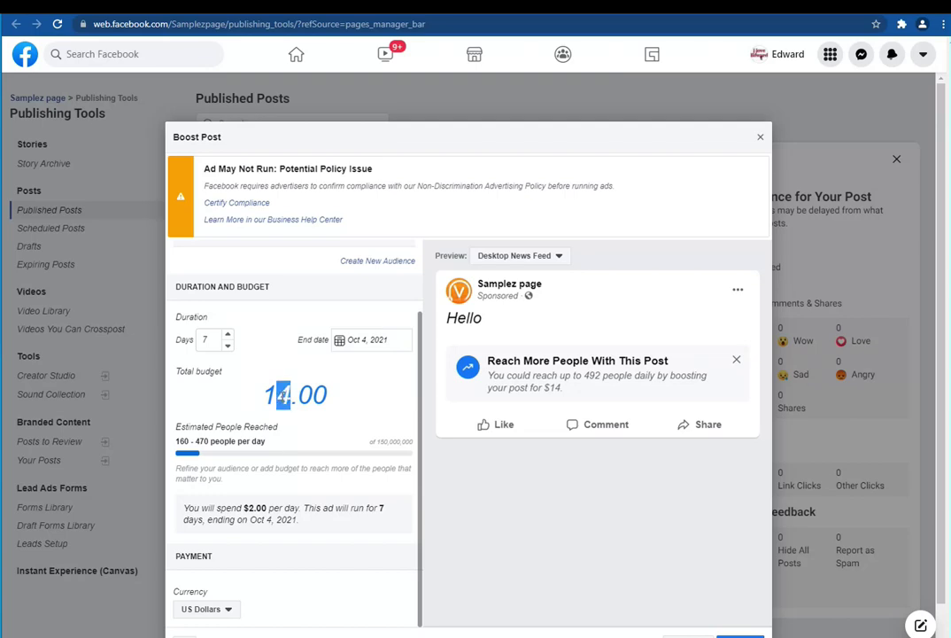
{"action": "type", "text": "0"}
{"action": "left_click", "coordinate": [510, 549]}
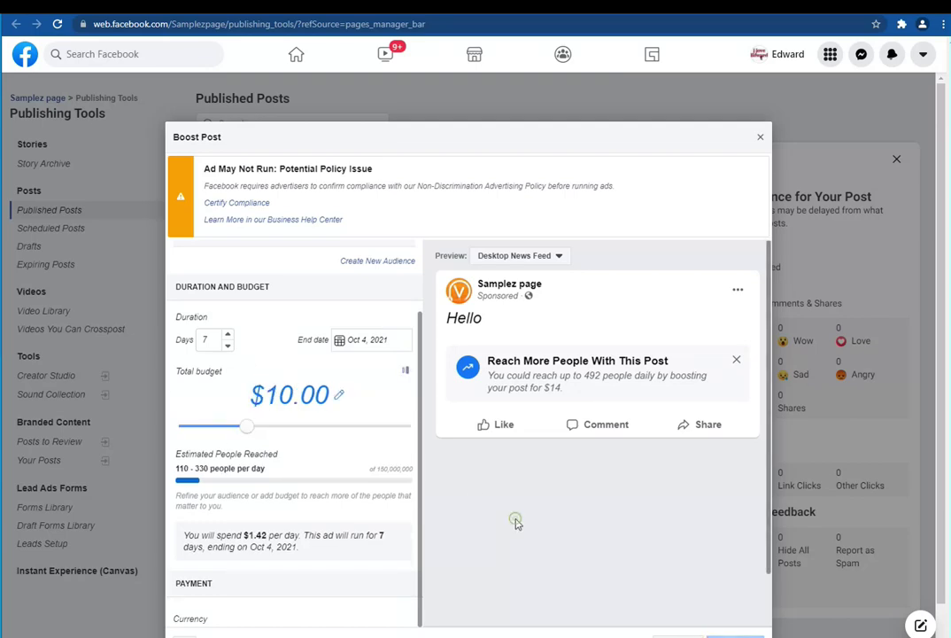
- Submit the boost and save the location and currency as Tanzania, US Dollars and (GMT +03:00) Nairobi Time
{"action": "scroll", "coordinate": [567, 523], "scroll_direction": "down", "scroll_amount": 2}
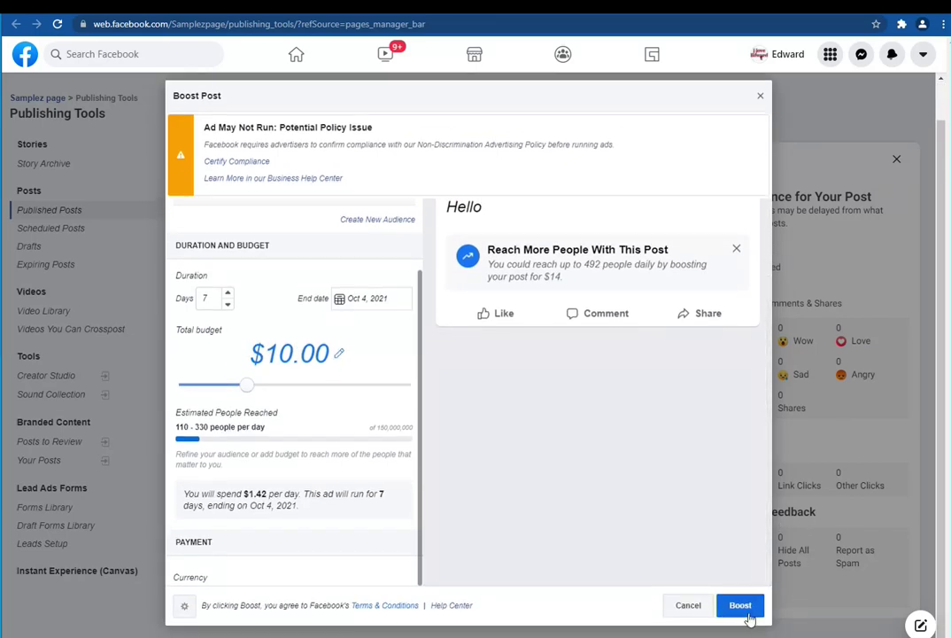
{"action": "left_click", "coordinate": [740, 606]}
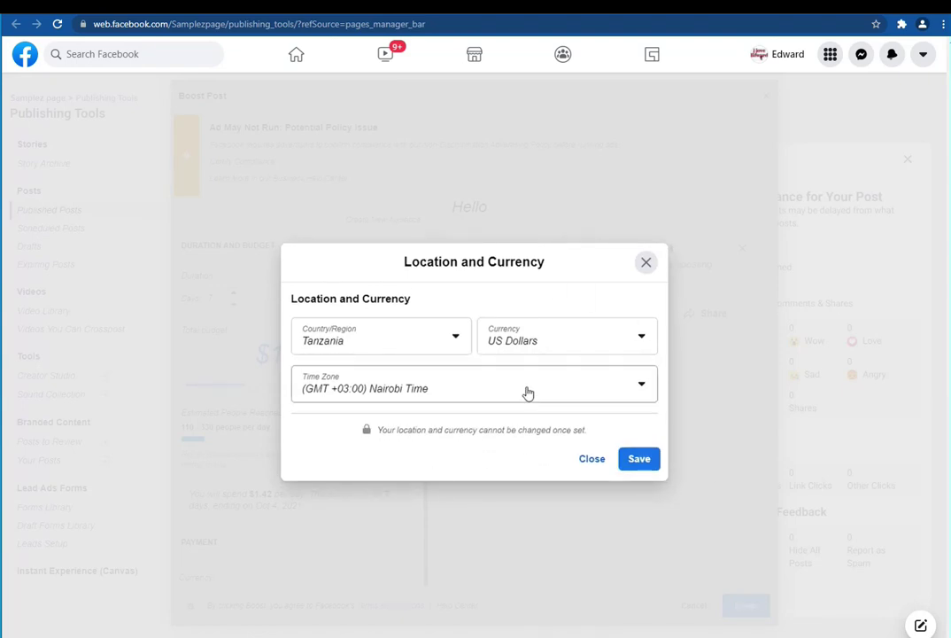
{"action": "left_click", "coordinate": [630, 457]}
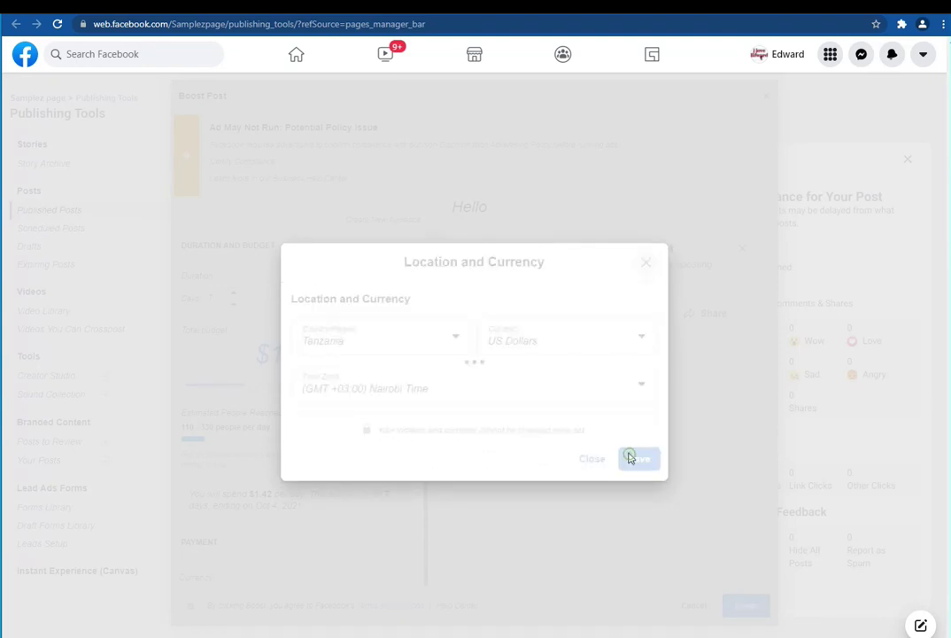
- In Notepad, write on line 12 "In country its better to use ure specific country if not use AFGANISTAN as ur country in payment method", then minimize Notepad
{"action": "left_click", "coordinate": [443, 632]}
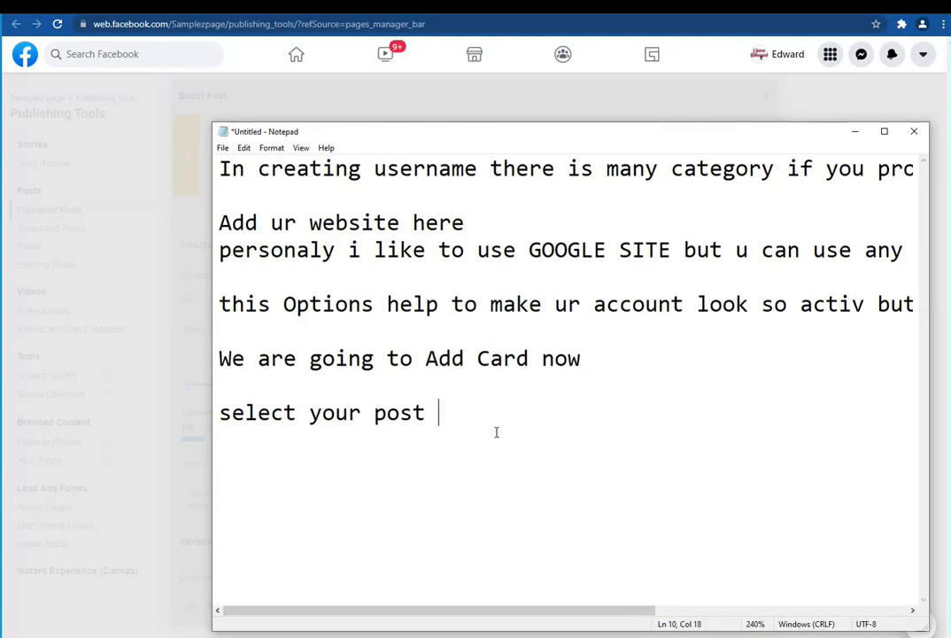
{"action": "key", "text": "Return"}
{"action": "type", "text": "In count"}
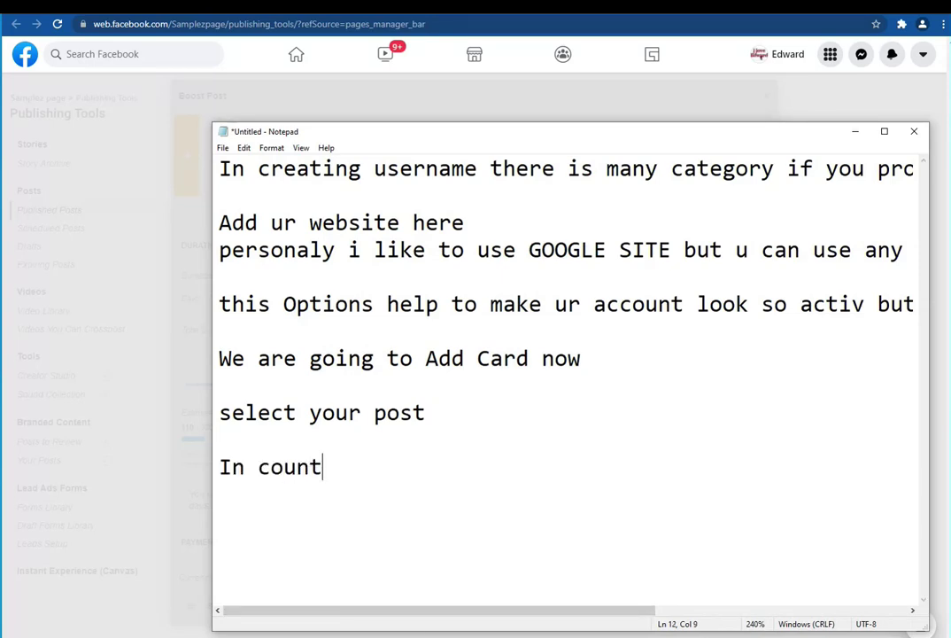
{"action": "type", "text": "ry its"}
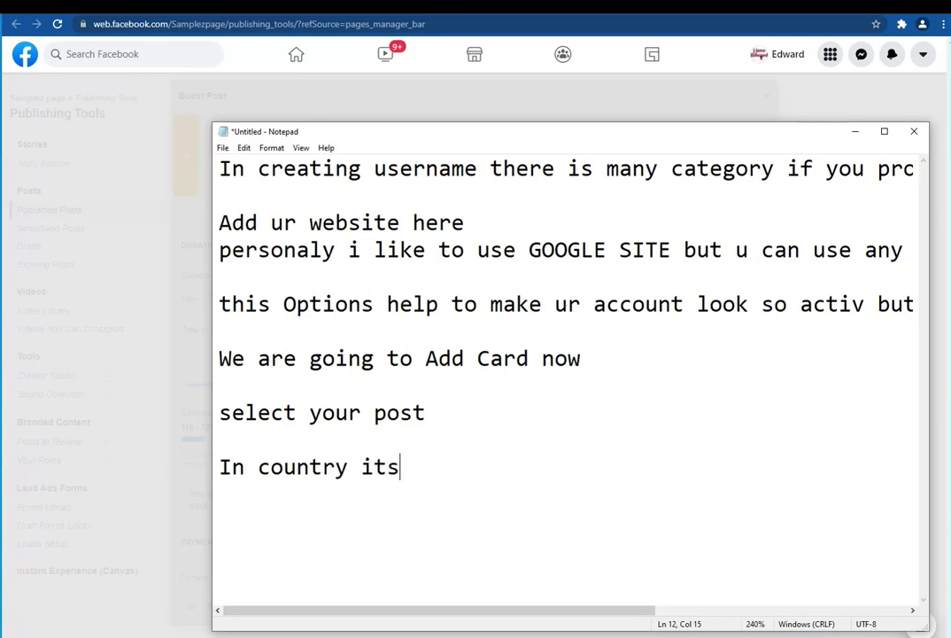
{"action": "type", "text": " better t"}
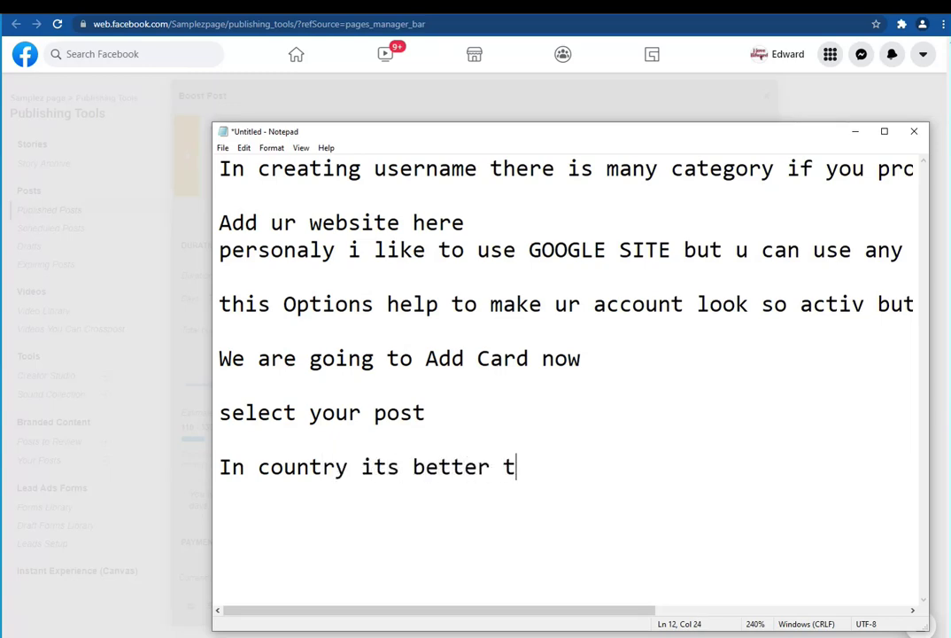
{"action": "type", "text": "o use ure "}
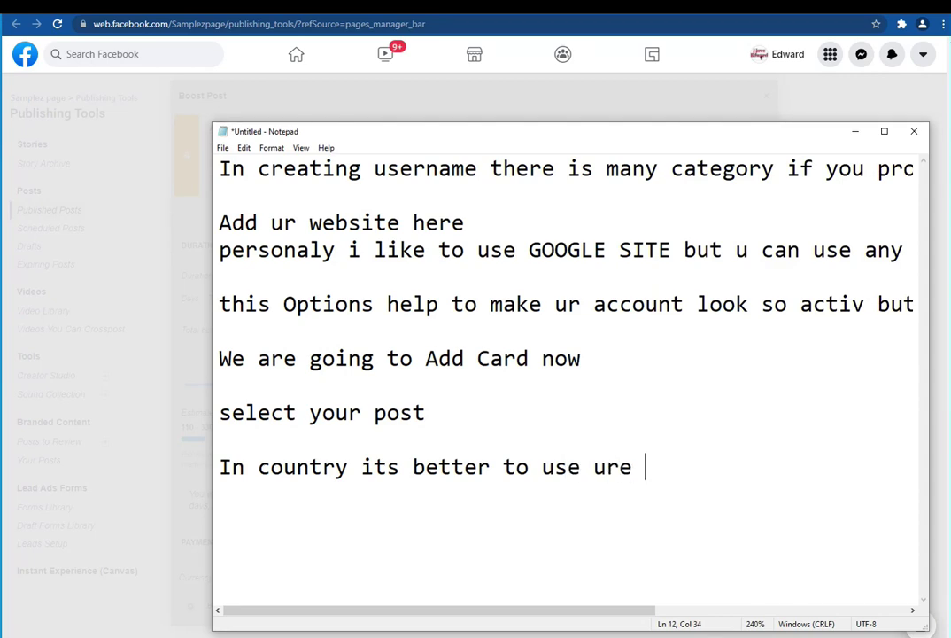
{"action": "type", "text": "specifi"}
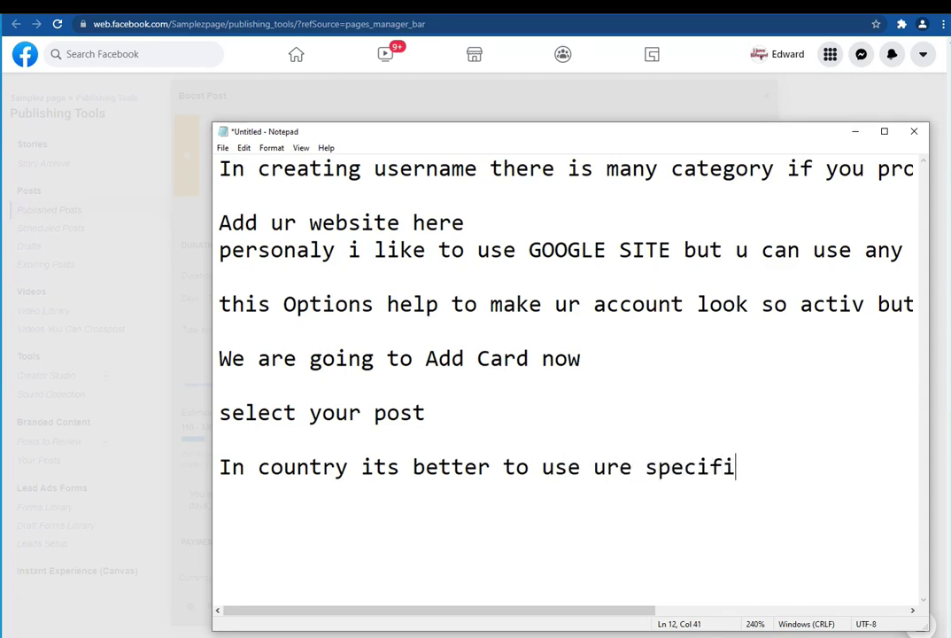
{"action": "type", "text": "c country "}
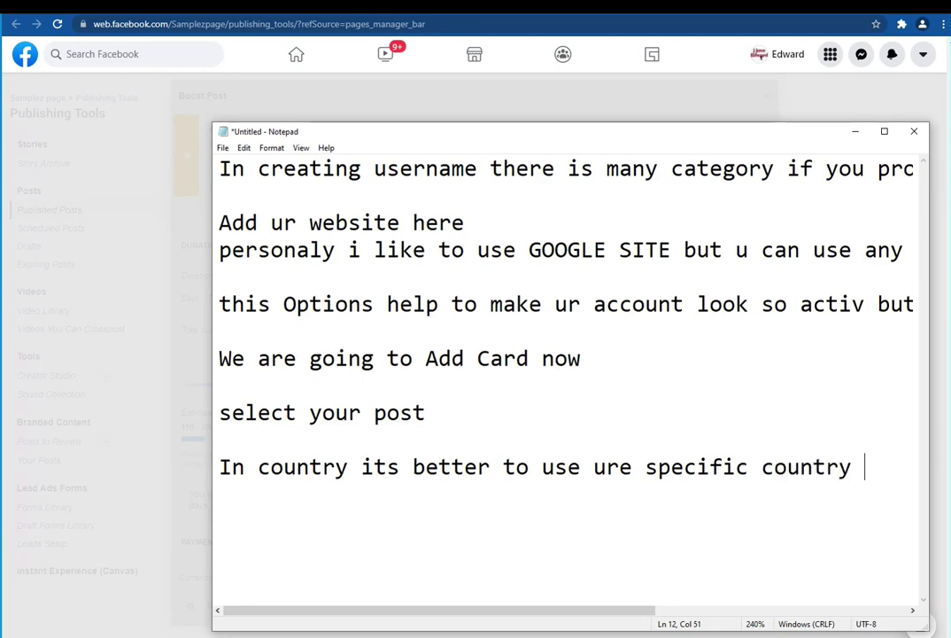
{"action": "type", "text": "if "}
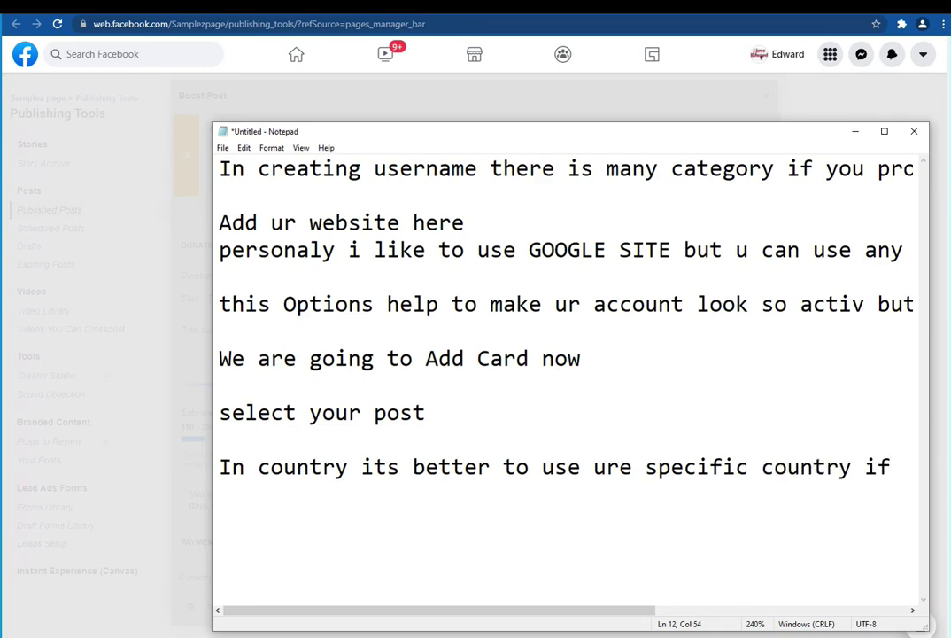
{"action": "type", "text": "not u"}
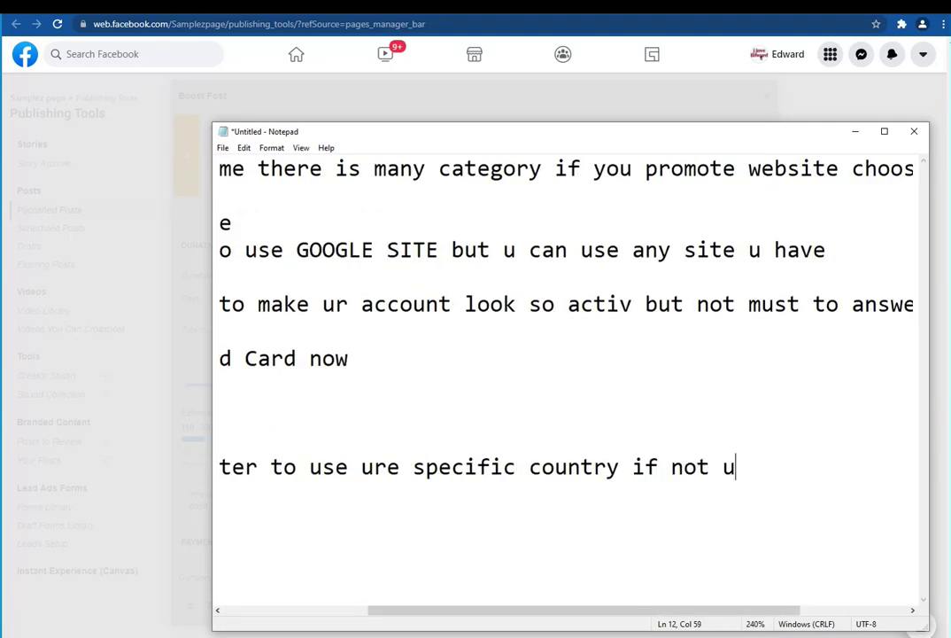
{"action": "type", "text": "se AF"}
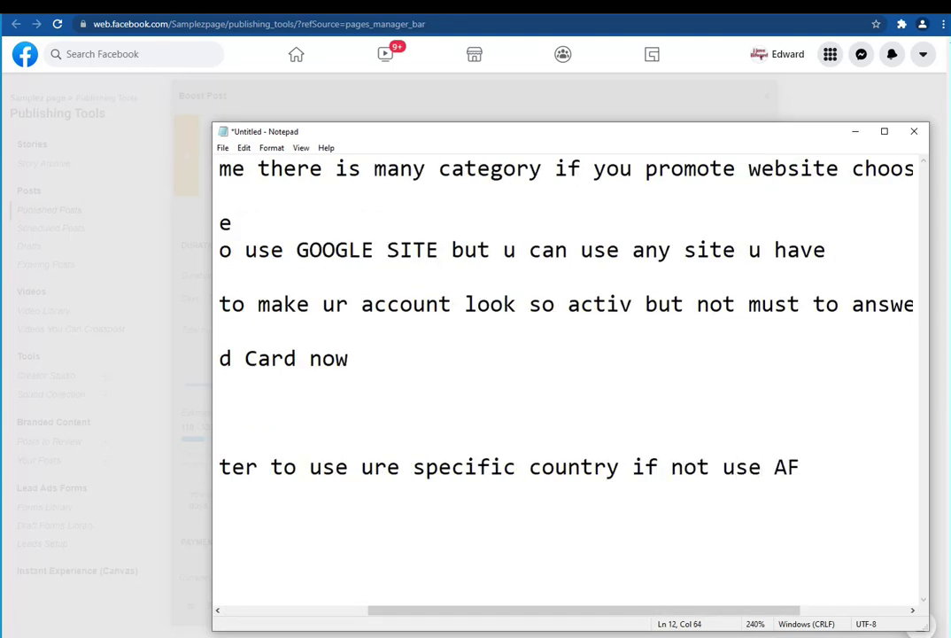
{"action": "type", "text": "GANISTA"}
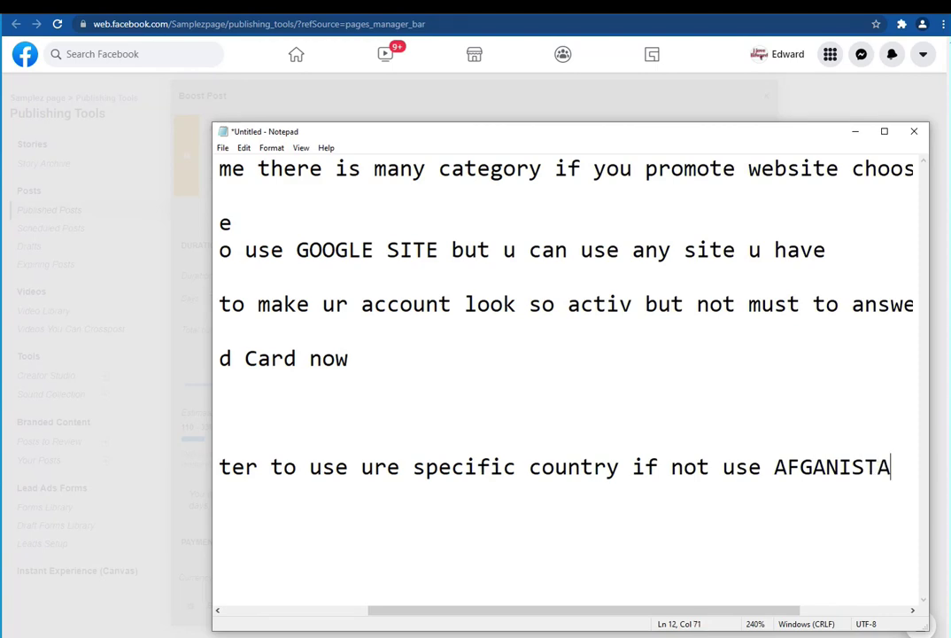
{"action": "type", "text": "N as ur c"}
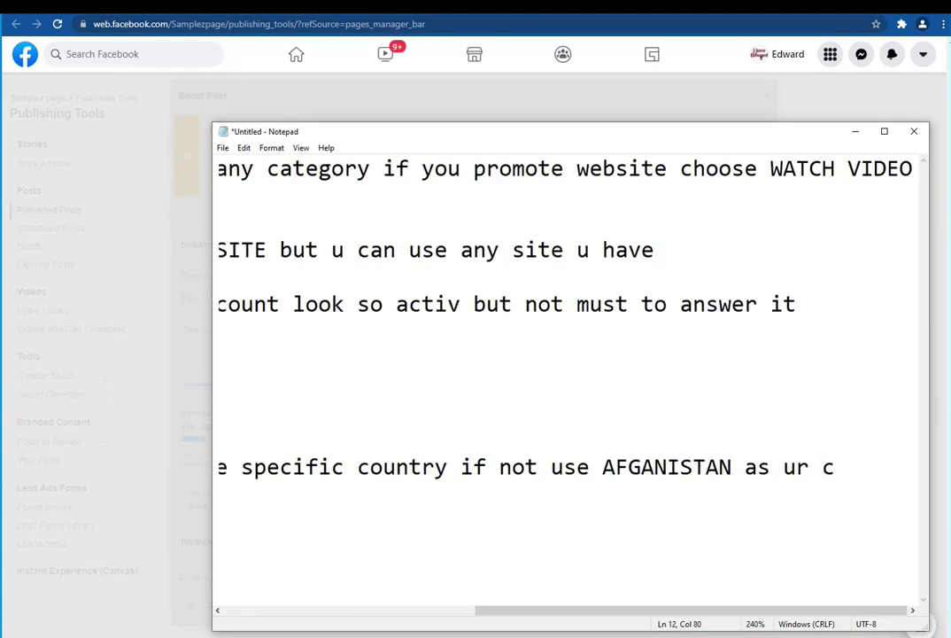
{"action": "type", "text": "ountry"}
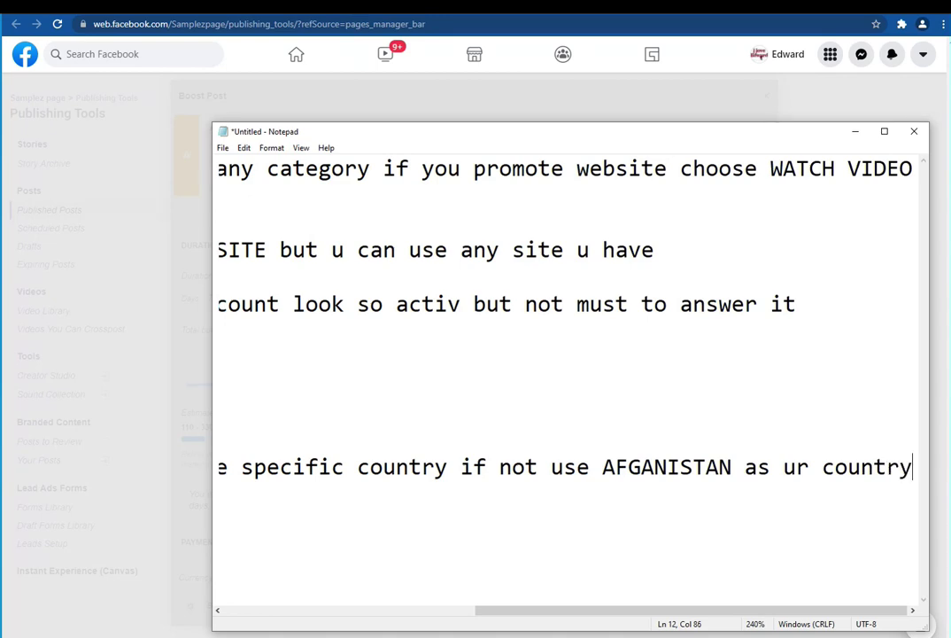
{"action": "type", "text": "n "}
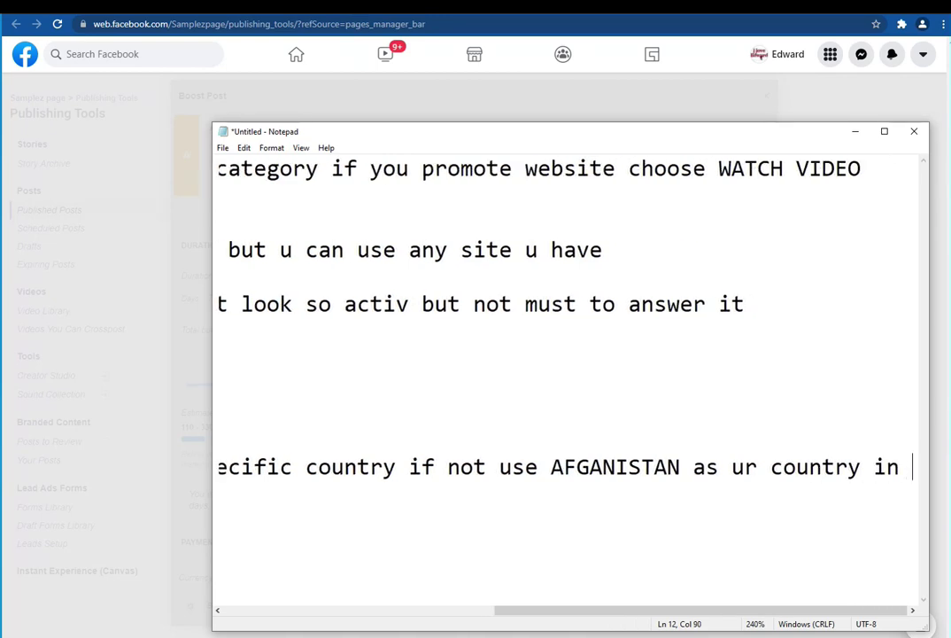
{"action": "type", "text": "paymen"}
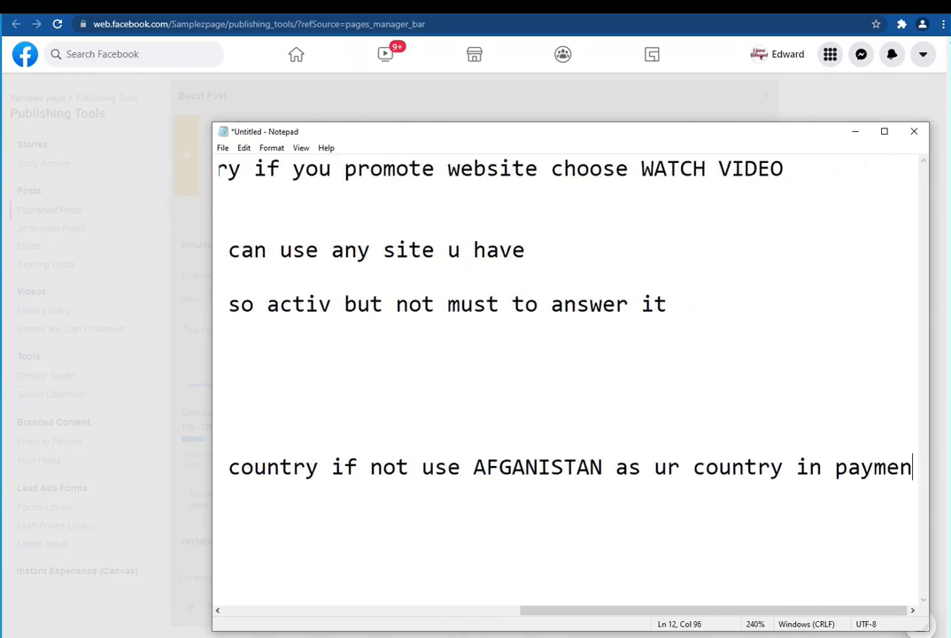
{"action": "type", "text": "t method"}
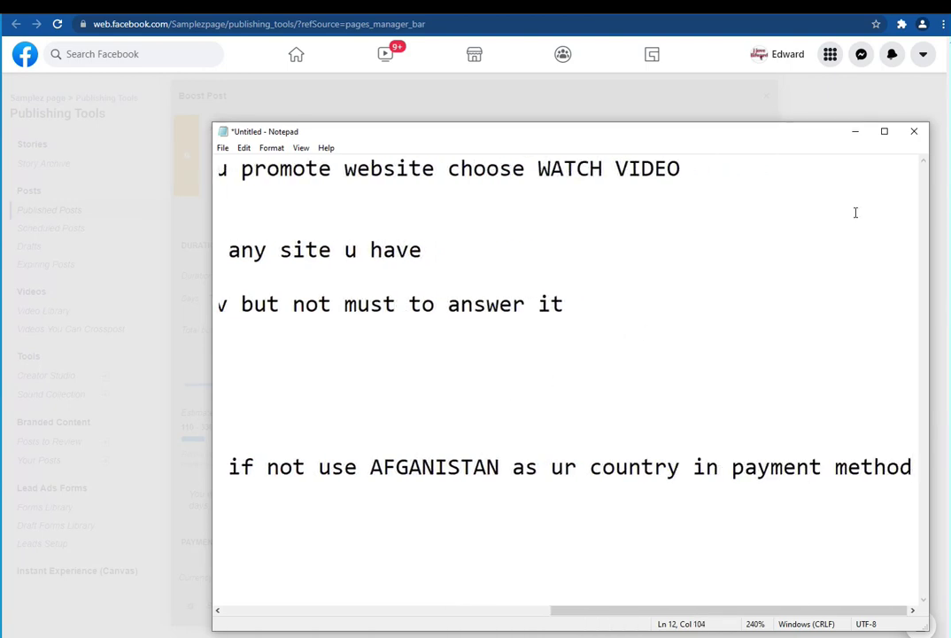
{"action": "left_click", "coordinate": [855, 132]}
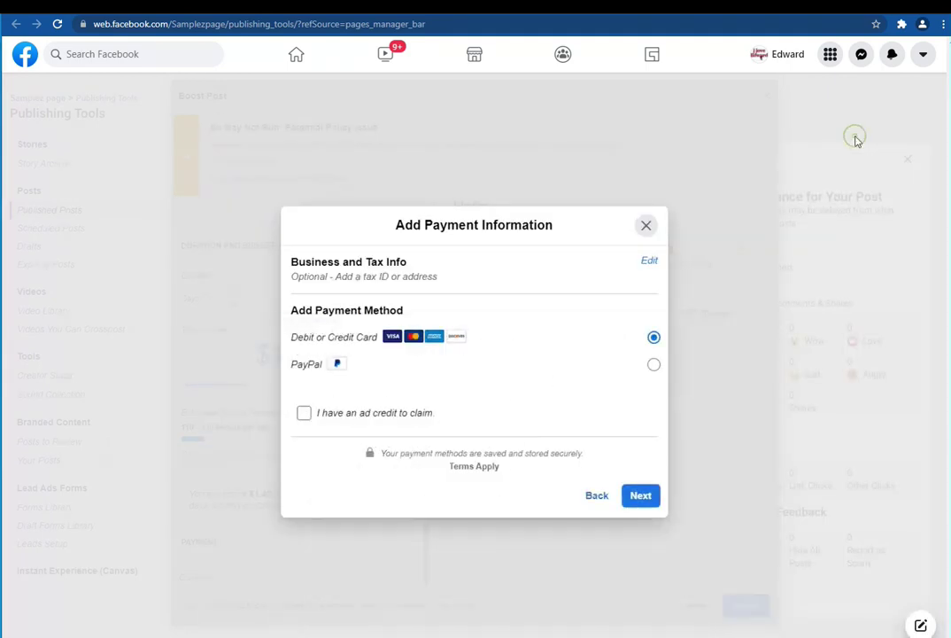
- Continue with Debit or Credit Card as the payment method, fill in the cardholder name, card number, expiry date and CVV, and save the card
{"action": "left_click", "coordinate": [639, 495]}
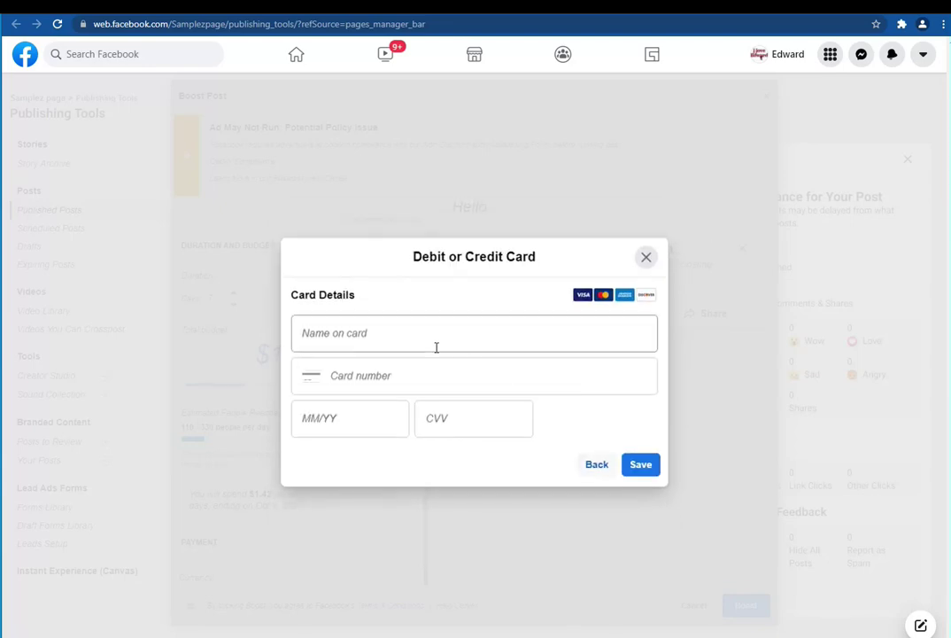
{"action": "left_click", "coordinate": [469, 326]}
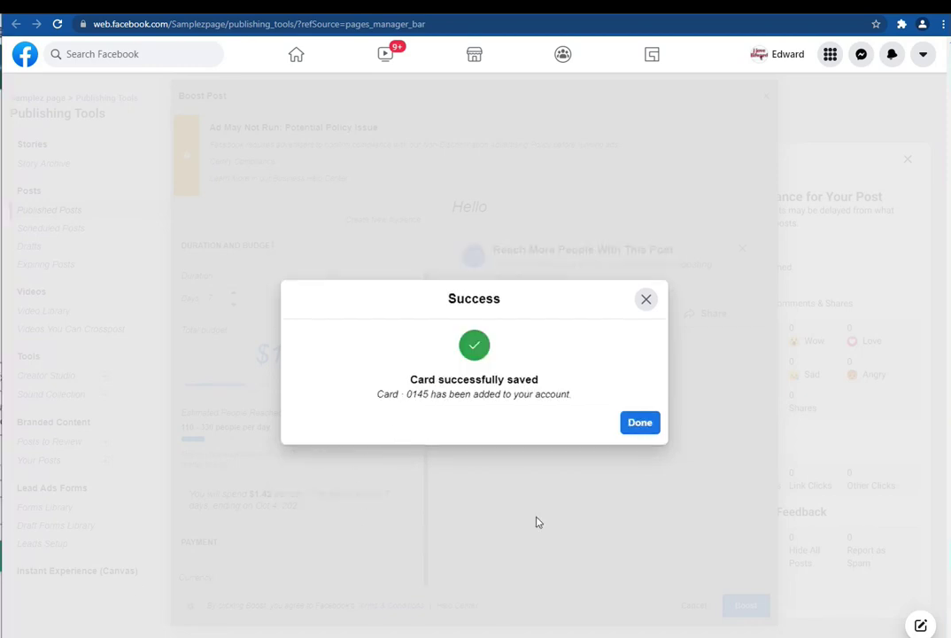
- Switch to Notepad and replace all the existing notes with blank lines down to line 12
{"action": "key", "text": "alt+Tab"}
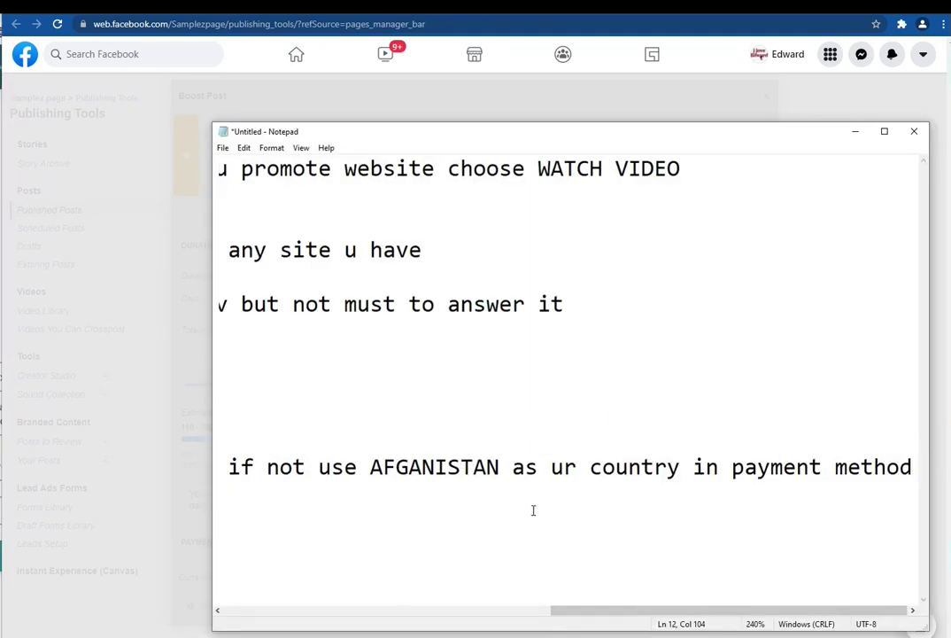
{"action": "key", "text": "ctrl+a"}
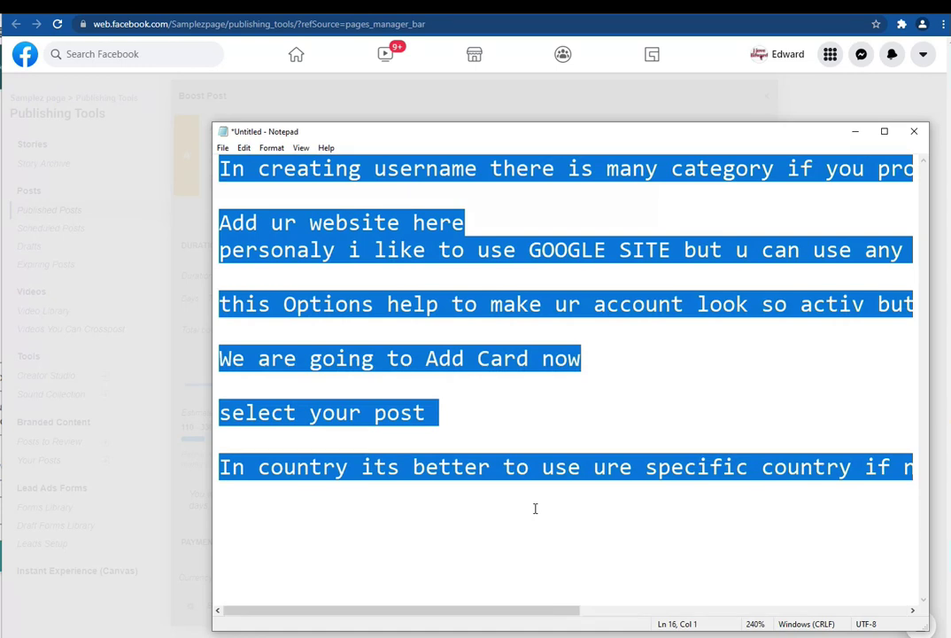
{"action": "key", "text": "Return"}
{"action": "key", "text": "Return"}
{"action": "key", "text": "Return"}
{"action": "key", "text": "Return"}
{"action": "key", "text": "Return"}
{"action": "key", "text": "Return"}
{"action": "key", "text": "Return"}
{"action": "key", "text": "Return"}
{"action": "key", "text": "Return"}
{"action": "key", "text": "Return"}
{"action": "key", "text": "Return"}
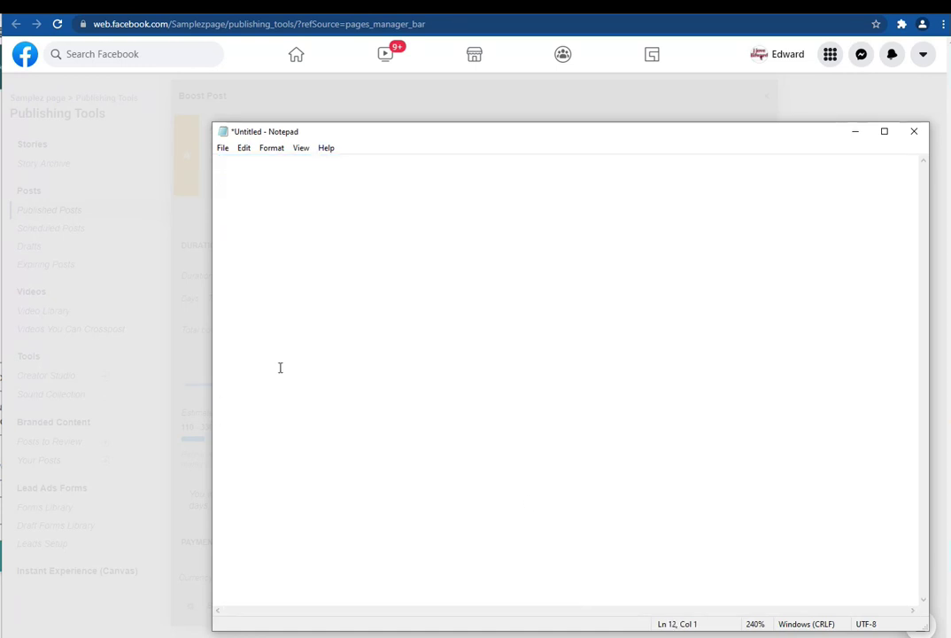
- Write "Card succesful added let us promote ad" on the first line of the note, then minimize Notepad
{"action": "left_click", "coordinate": [242, 181]}
{"action": "left_click", "coordinate": [250, 166]}
{"action": "type", "text": "Card"}
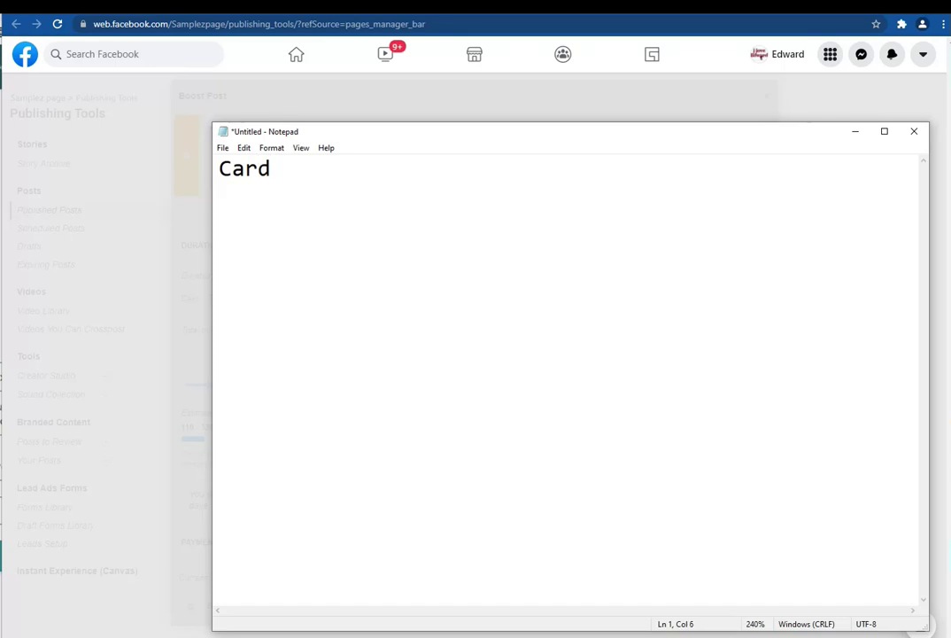
{"action": "type", "text": " succes"}
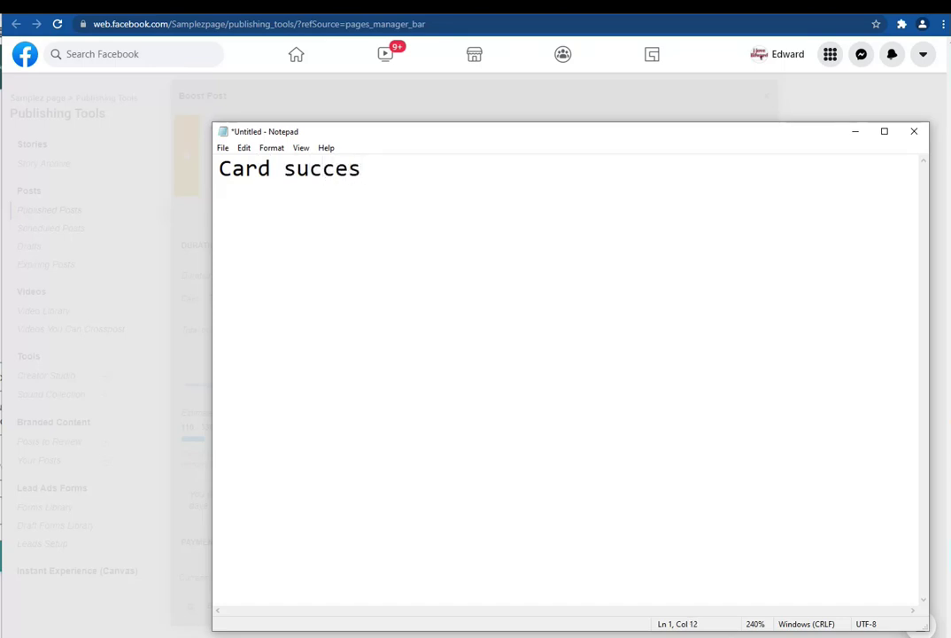
{"action": "type", "text": "ful "}
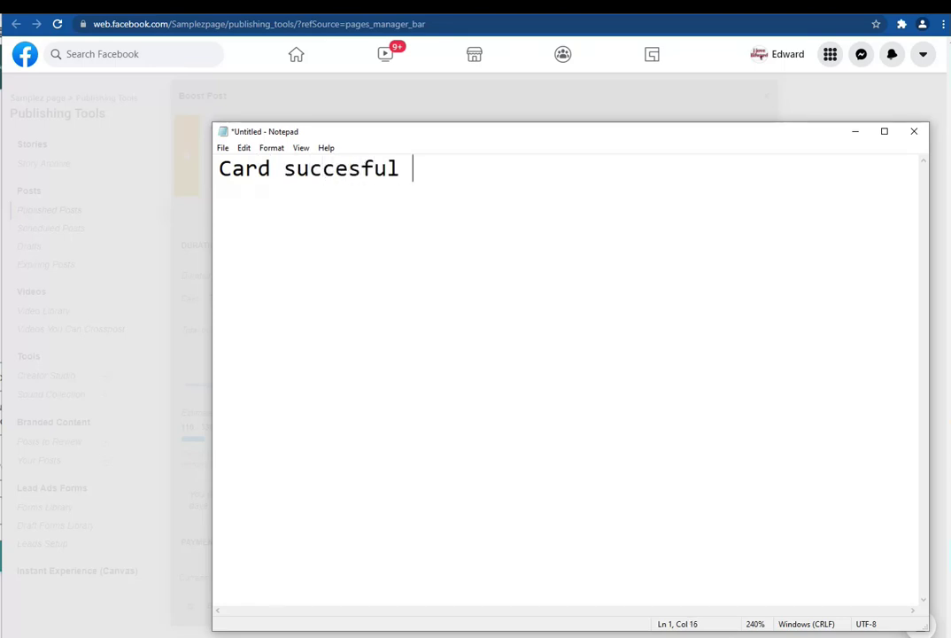
{"action": "type", "text": "added"}
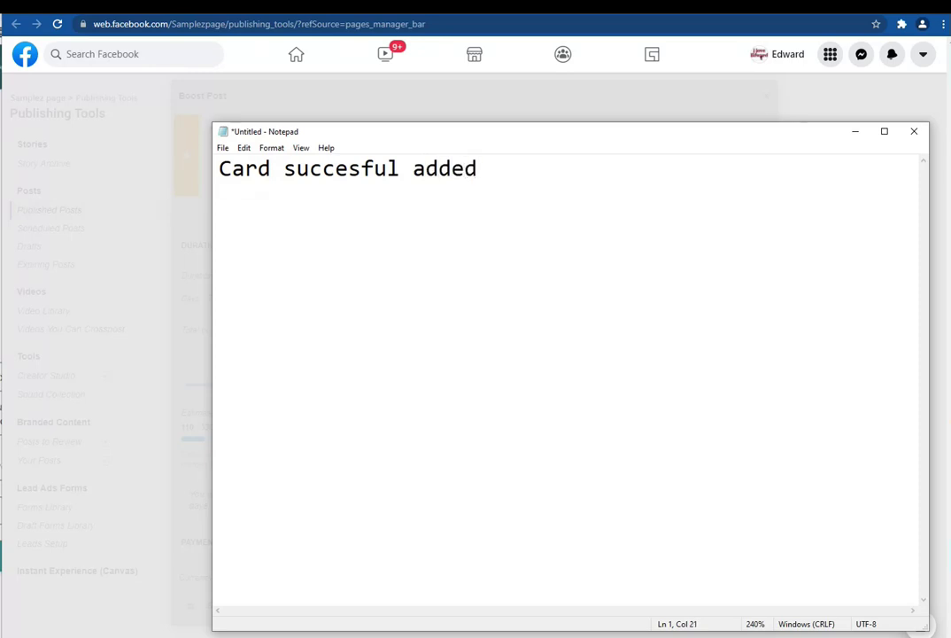
{"action": "type", "text": " let us pr"}
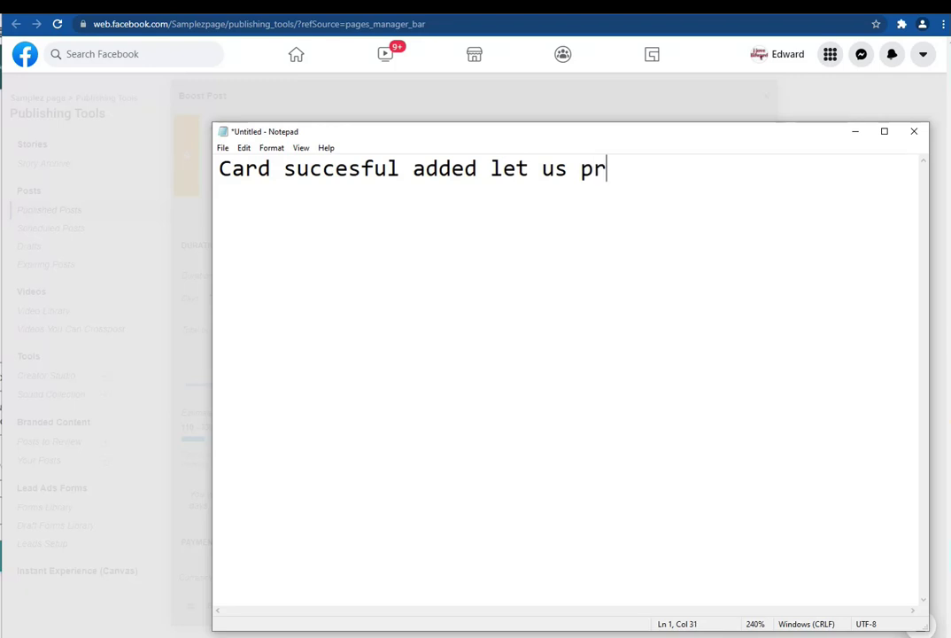
{"action": "type", "text": "omote ad"}
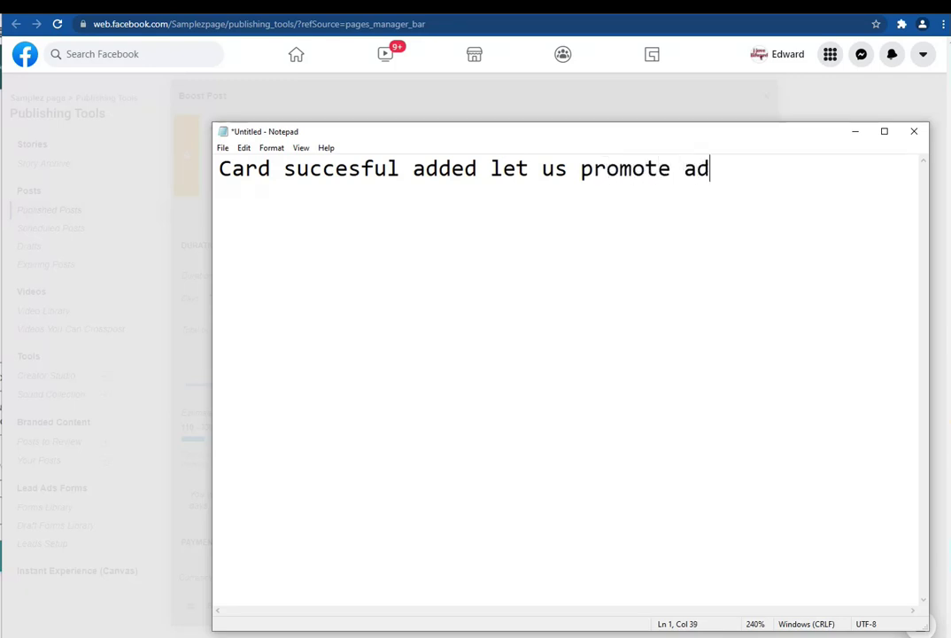
{"action": "left_click", "coordinate": [853, 132]}
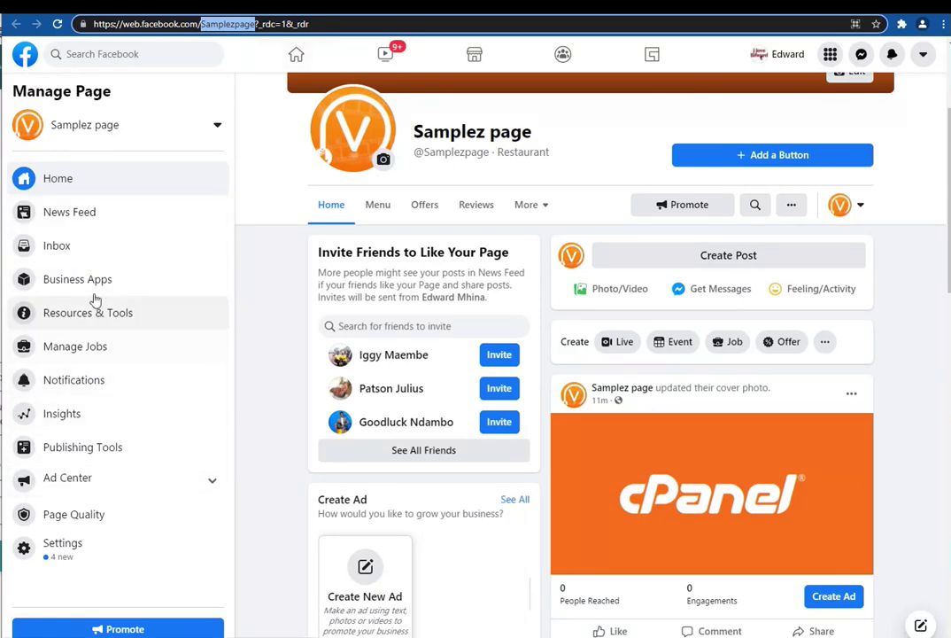
- Open the page's Ad Center payment settings, dismiss the introduction, and start removing the primary Visa card, leaving the removal confirmation open
{"action": "left_click", "coordinate": [100, 457]}
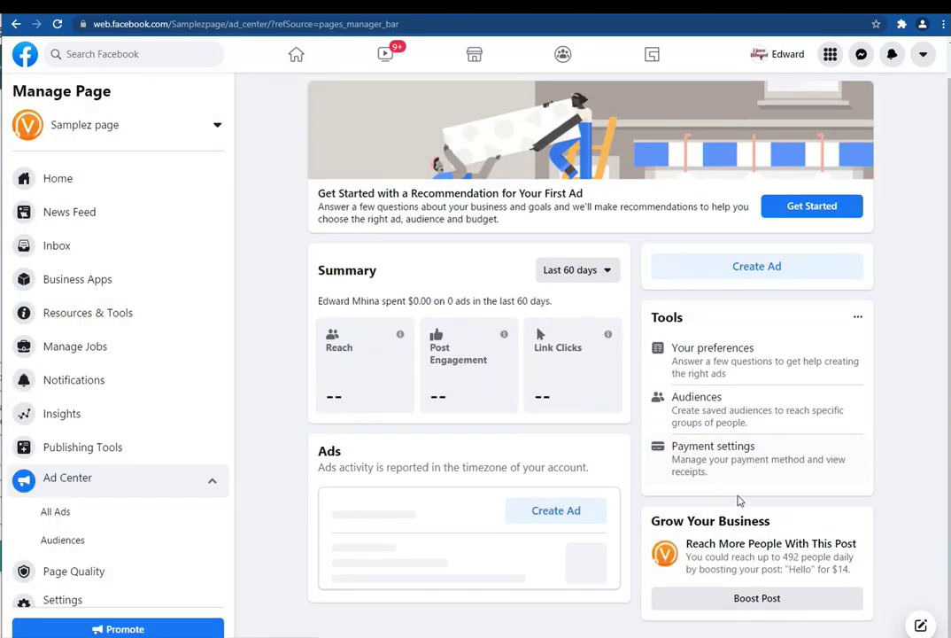
{"action": "left_click", "coordinate": [675, 461]}
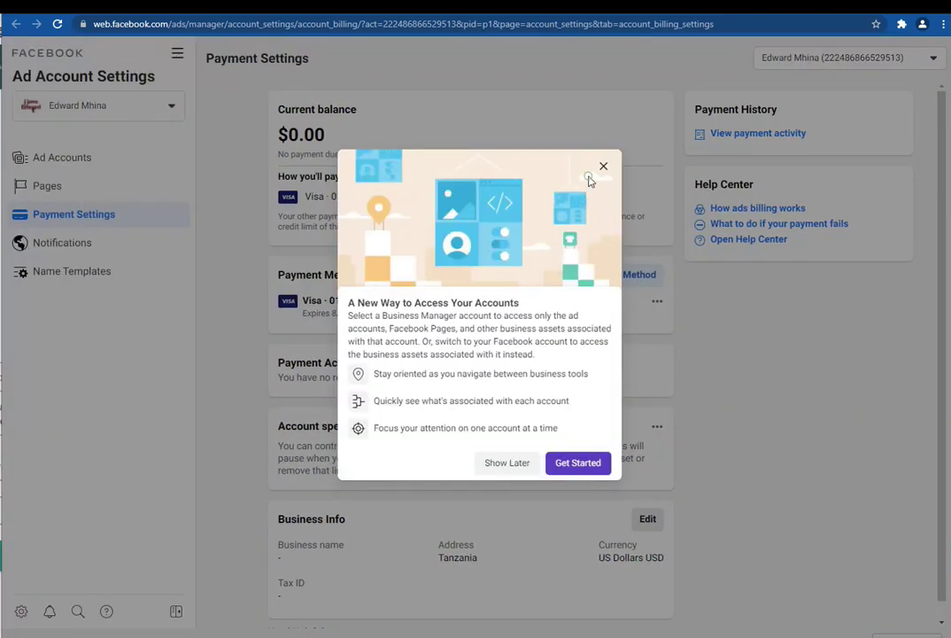
{"action": "left_click", "coordinate": [602, 165]}
{"action": "left_click", "coordinate": [656, 302]}
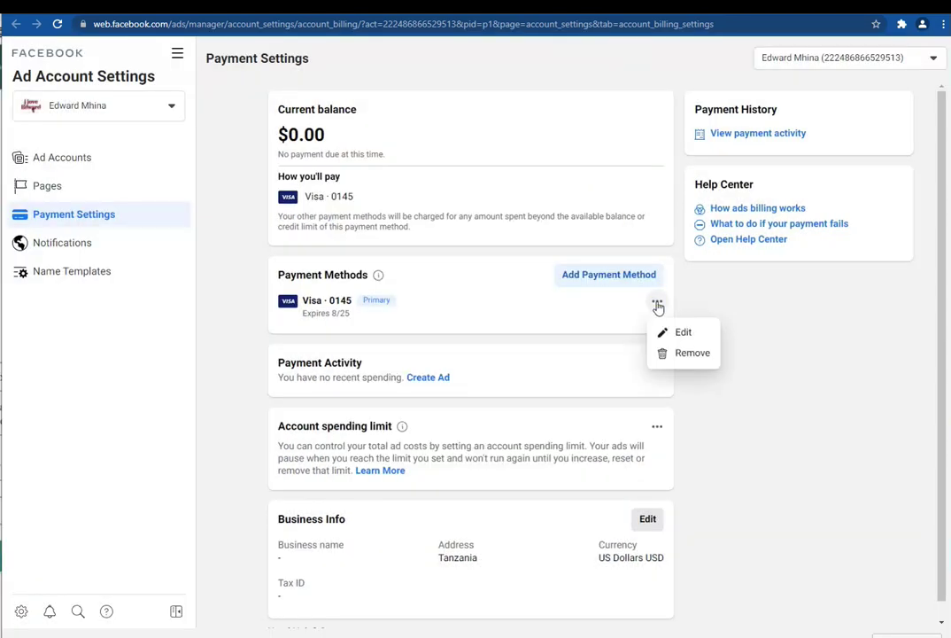
{"action": "left_click", "coordinate": [701, 356]}
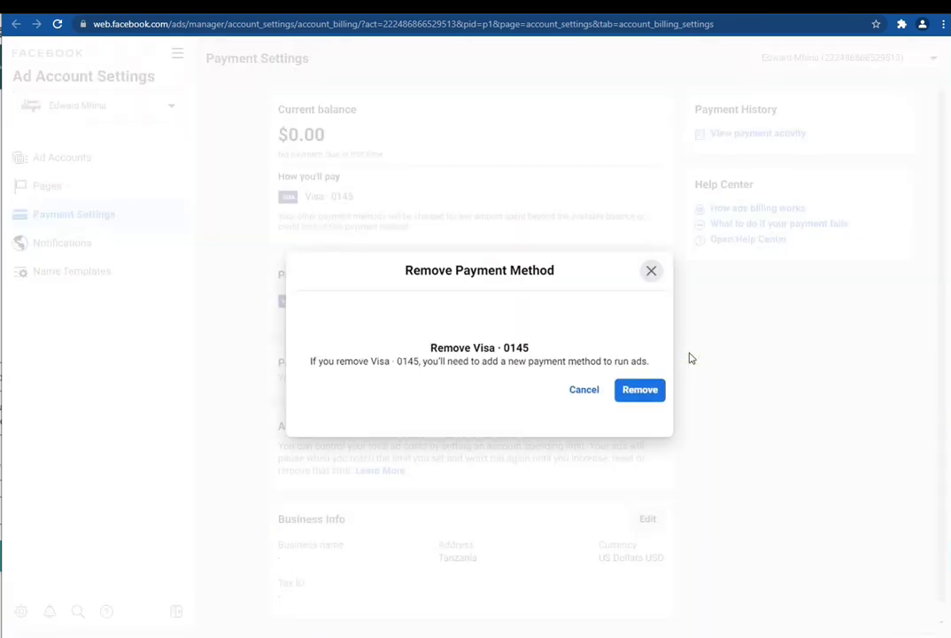
{"action": "triple_click", "coordinate": [496, 360]}
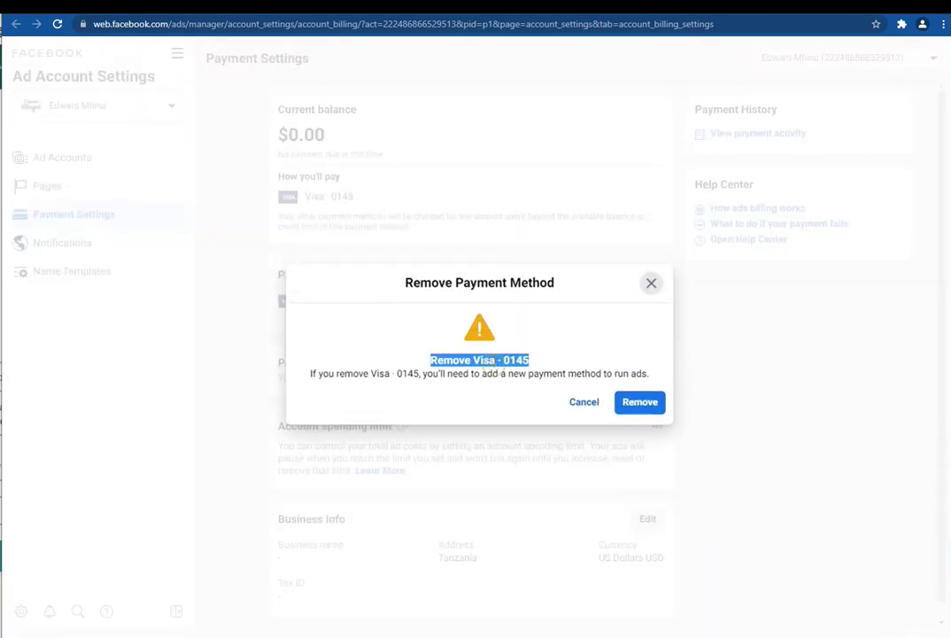
{"action": "triple_click", "coordinate": [464, 284]}
{"action": "left_click", "coordinate": [465, 332]}
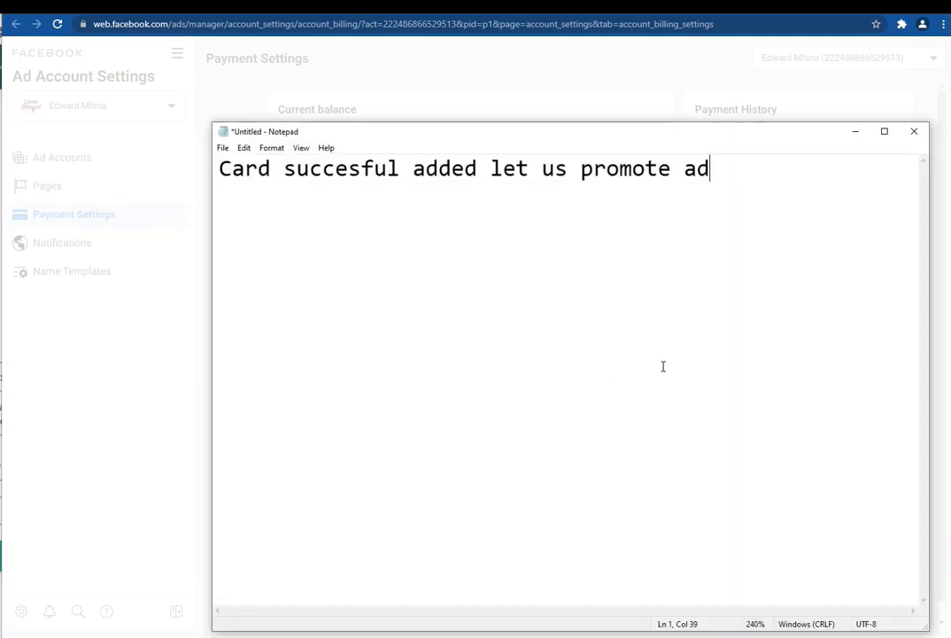
- Switch to Notepad, write on line 3 "We have to delete card at the sametime ad going IN REVIEW look............", then minimize Notepad
{"action": "key", "text": "Return"}
{"action": "key", "text": "Return"}
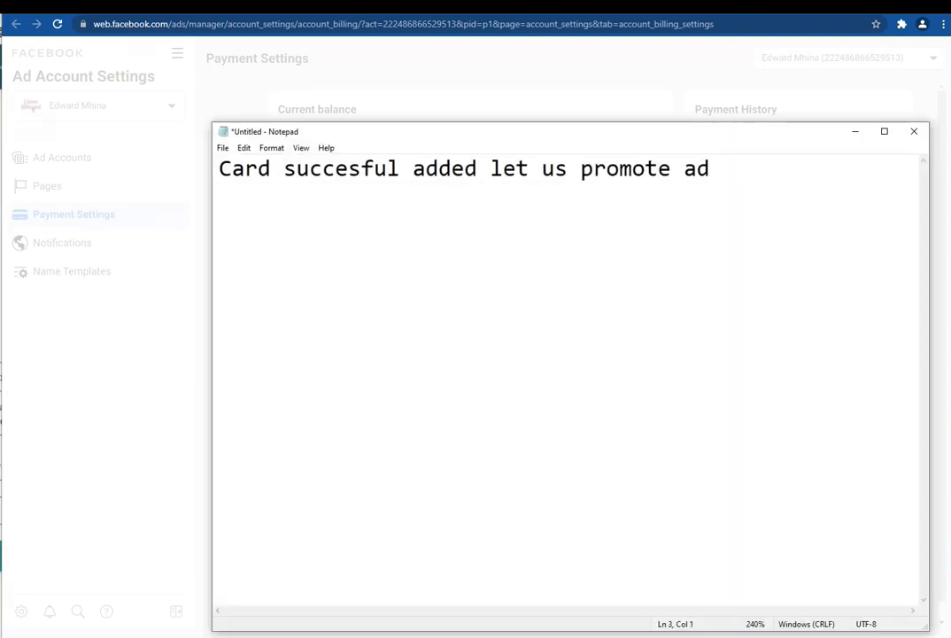
{"action": "type", "text": "We have"}
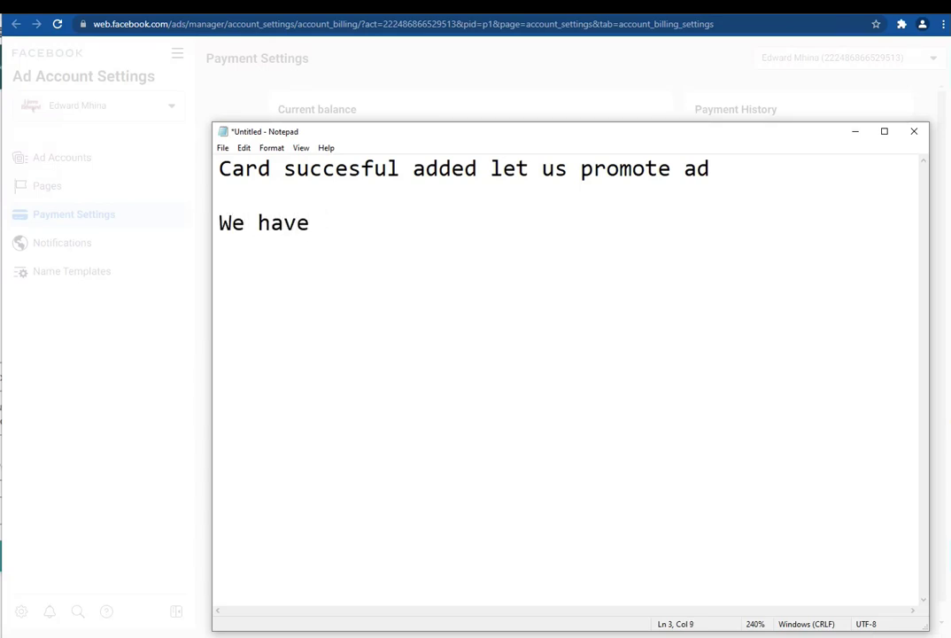
{"action": "type", "text": " to delete"}
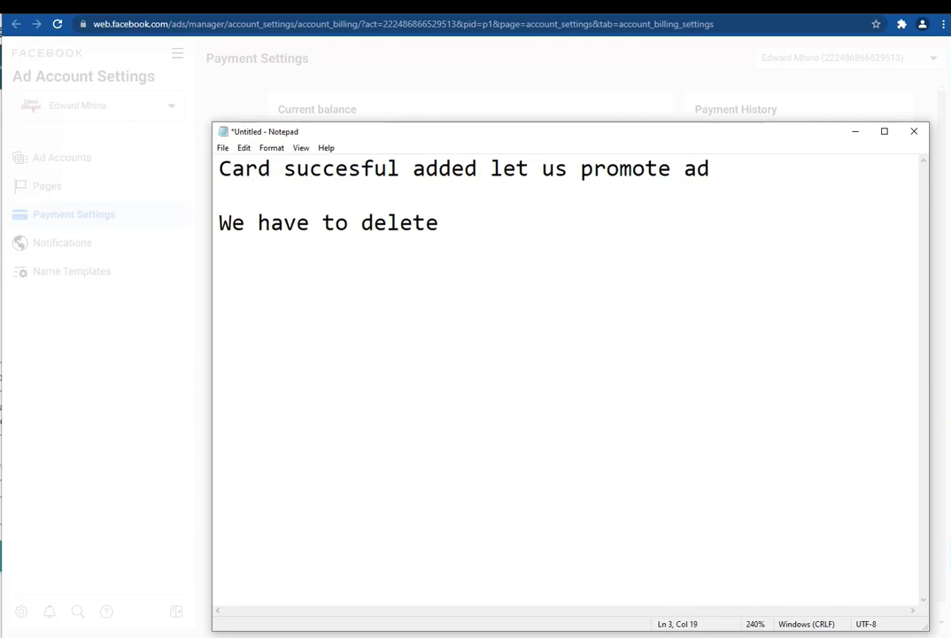
{"action": "type", "text": "c"}
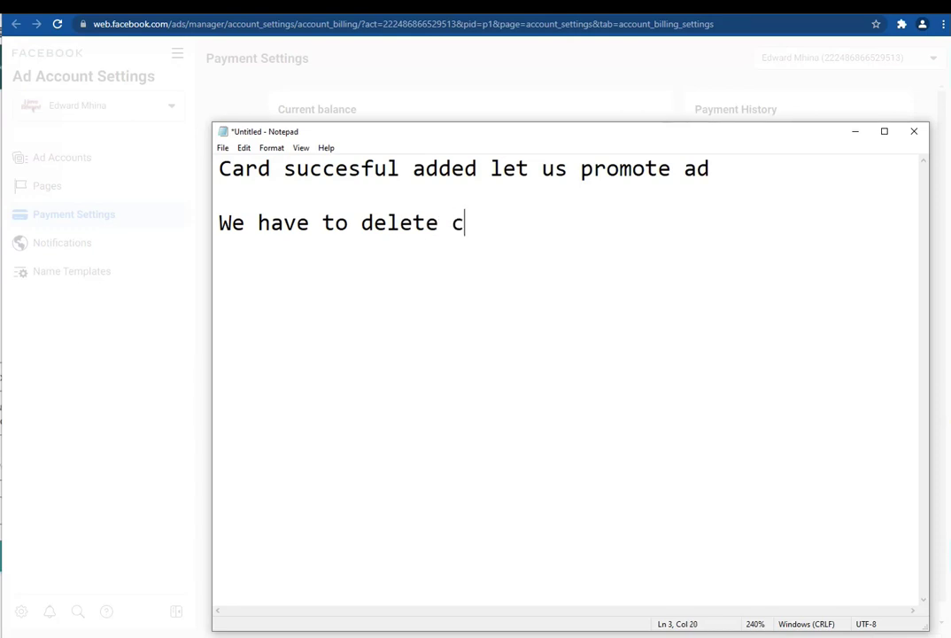
{"action": "type", "text": "ard at the "}
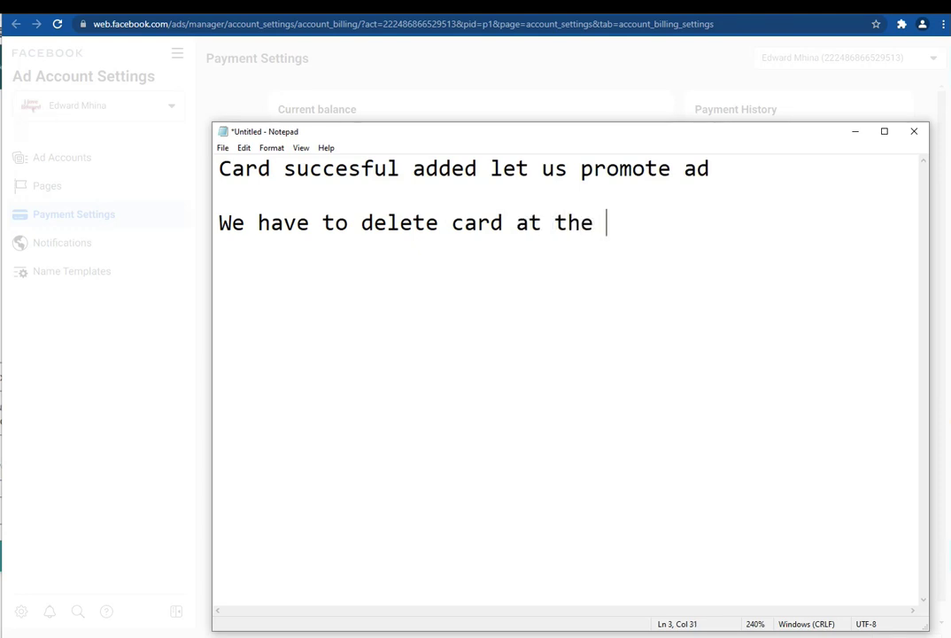
{"action": "type", "text": "sametime"}
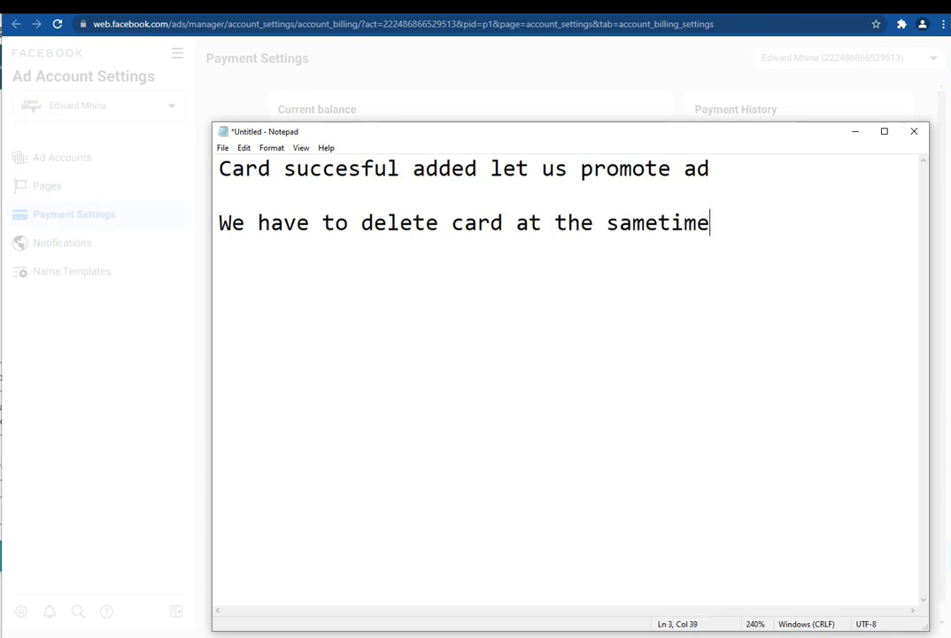
{"action": "type", "text": " ad goi"}
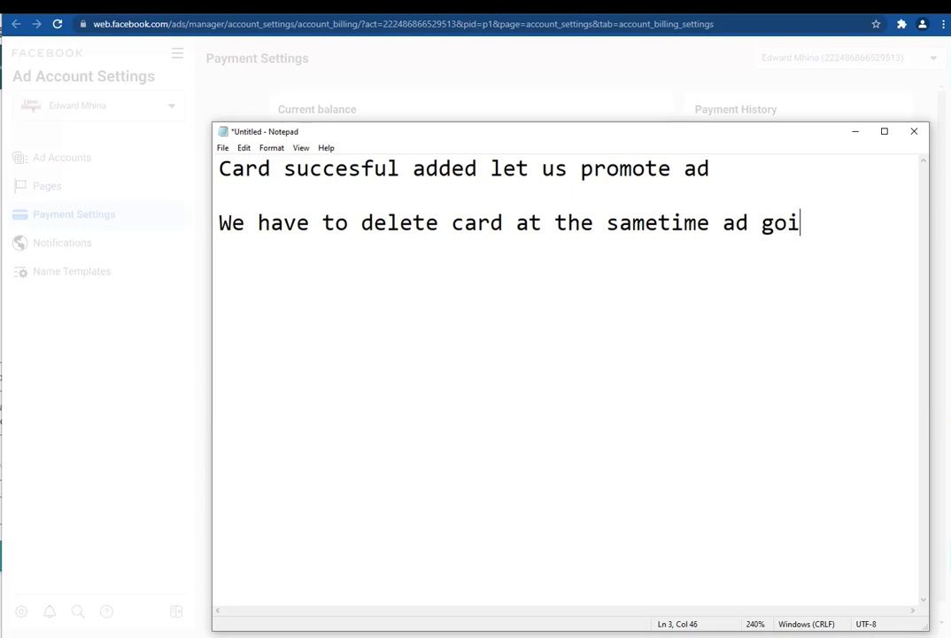
{"action": "type", "text": "ng IN "}
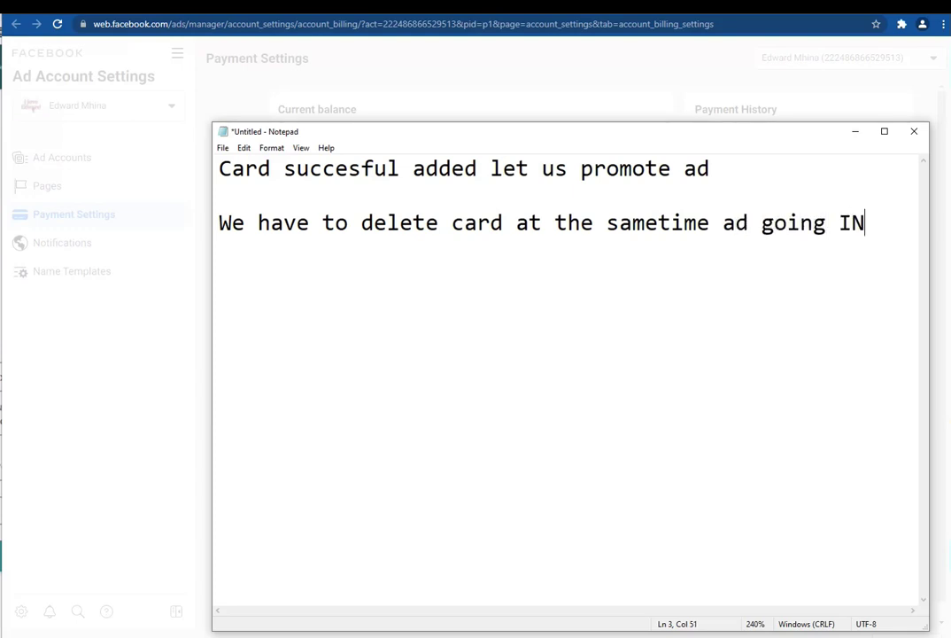
{"action": "type", "text": "REVIEW"}
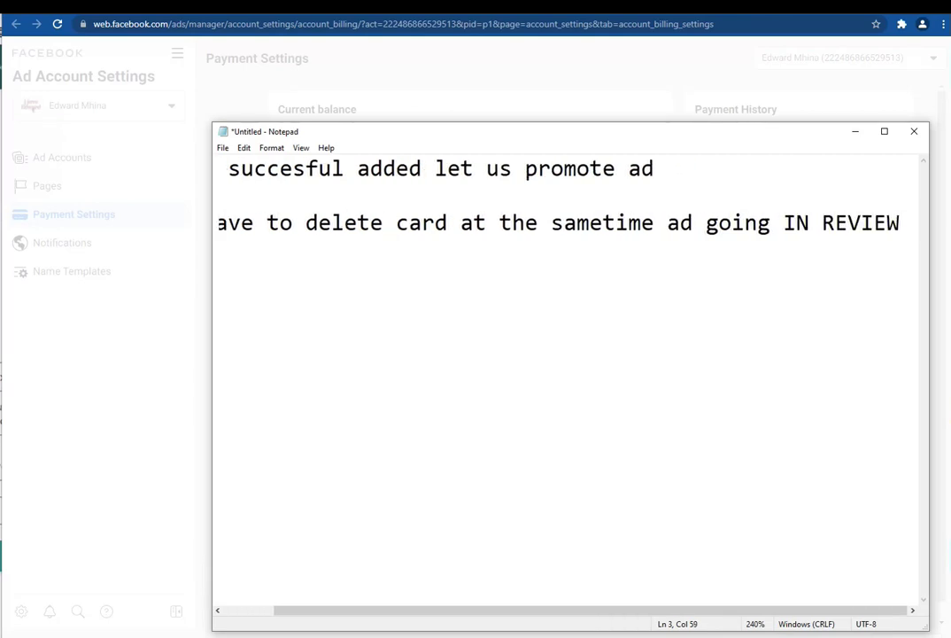
{"action": "type", "text": " look"}
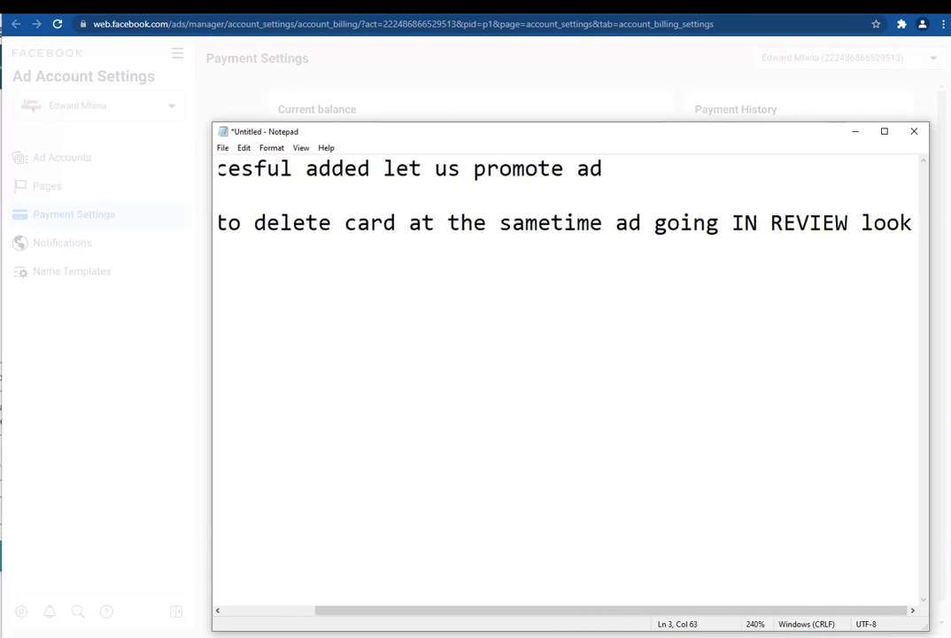
{"action": "type", "text": "............"}
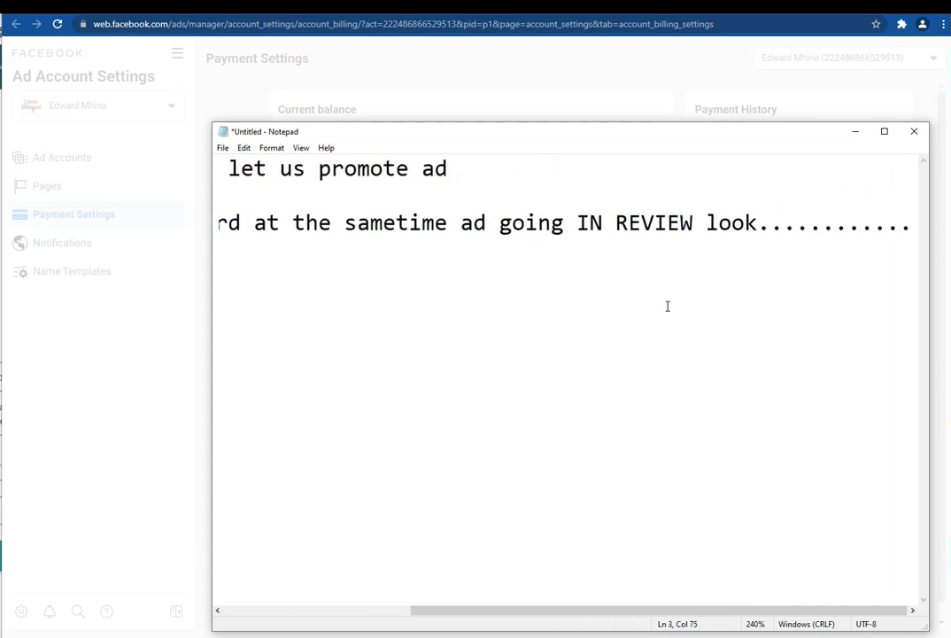
{"action": "left_click", "coordinate": [856, 131]}
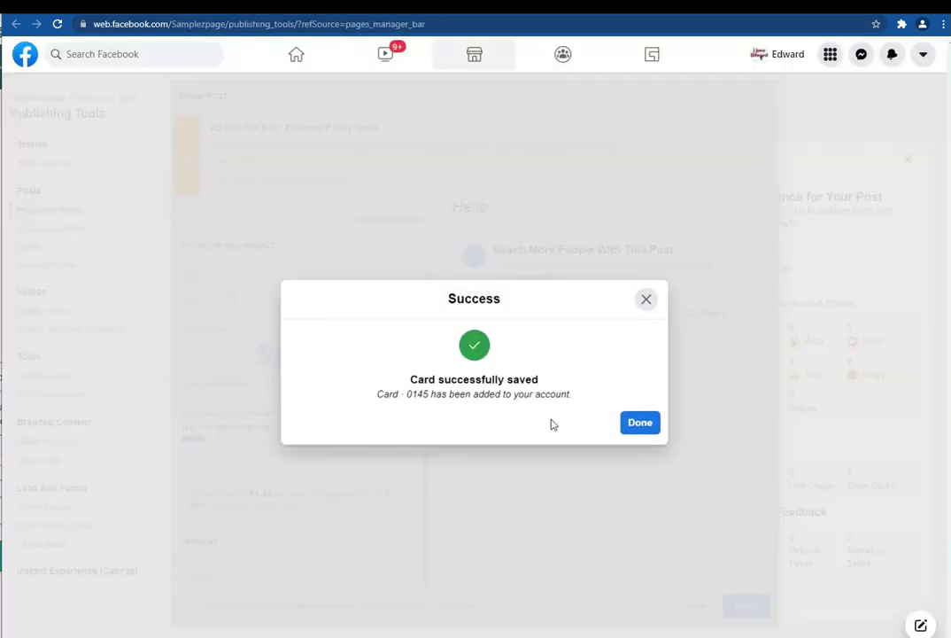
- Finish the saved-card dialog so the post boost is submitted, and confirm removing the Visa card in Payment Settings
{"action": "left_click", "coordinate": [634, 421]}
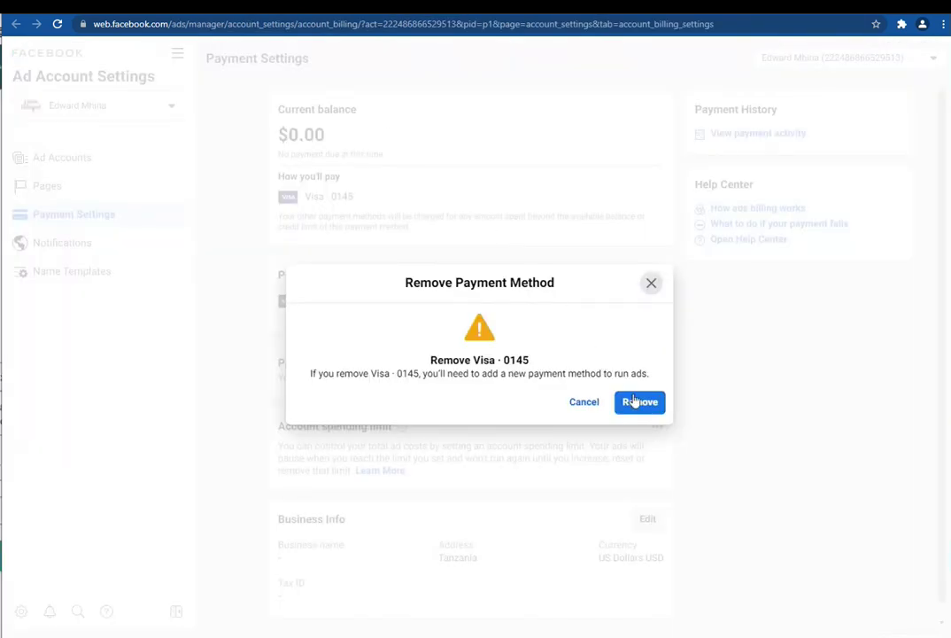
{"action": "left_click", "coordinate": [634, 402]}
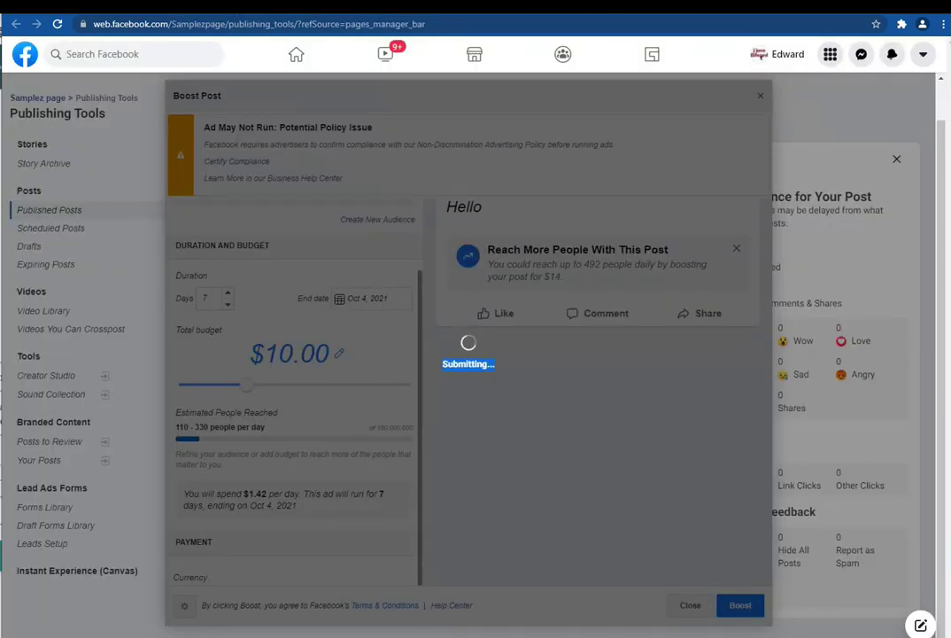
- Switch to Notepad and write "Like this as you see" on line 5
{"action": "mouse_move", "coordinate": [392, 636]}
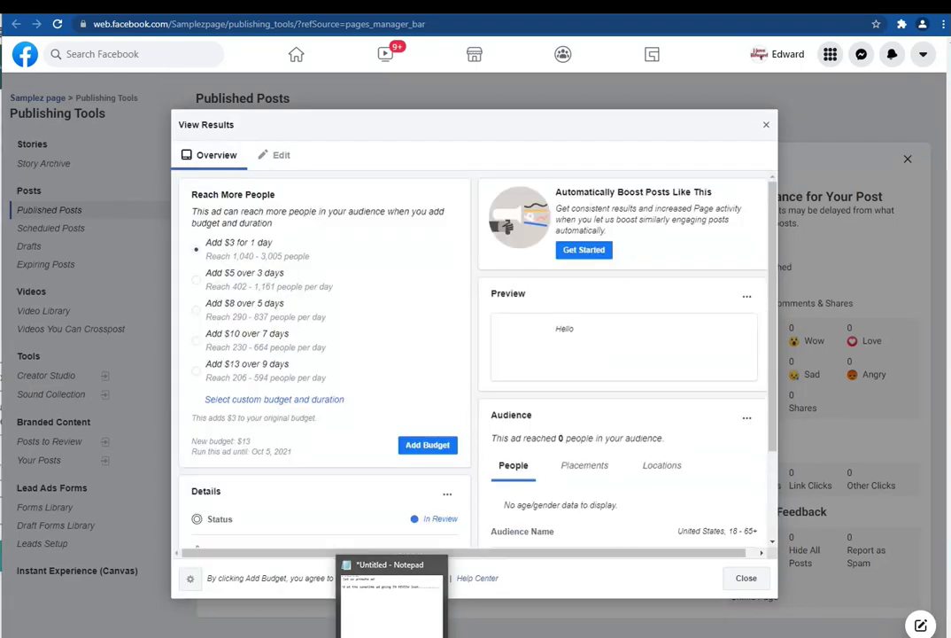
{"action": "left_click", "coordinate": [392, 594]}
{"action": "key", "text": "Return"}
{"action": "key", "text": "Return"}
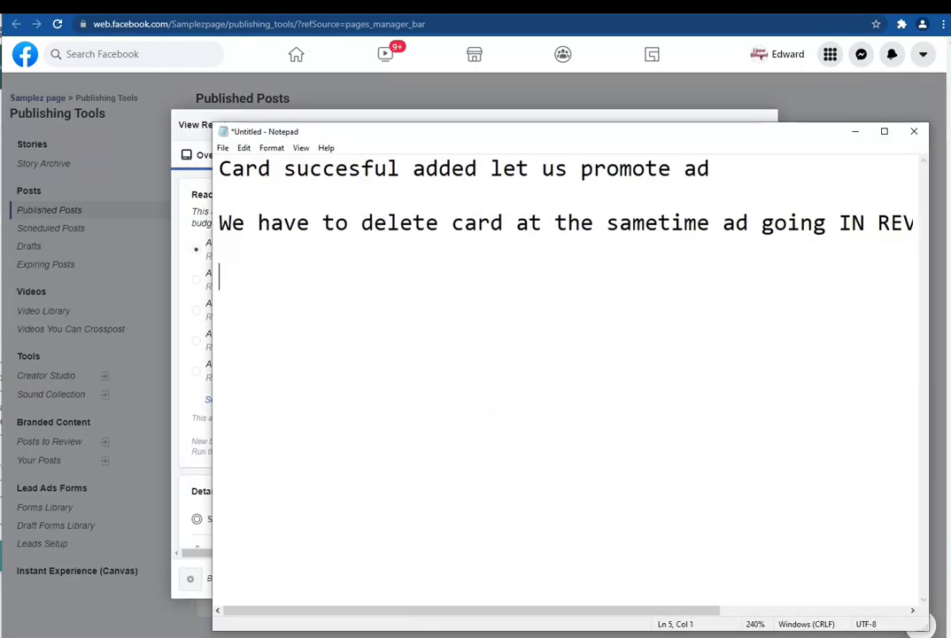
{"action": "key", "text": "Return"}
{"action": "key", "text": "Return"}
{"action": "left_click", "coordinate": [322, 275]}
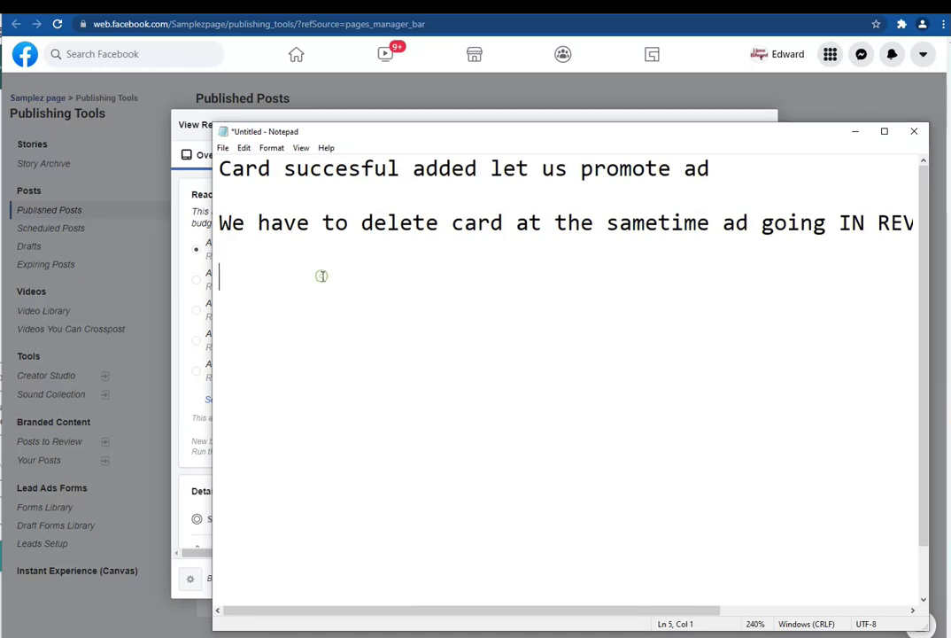
{"action": "type", "text": "Like "}
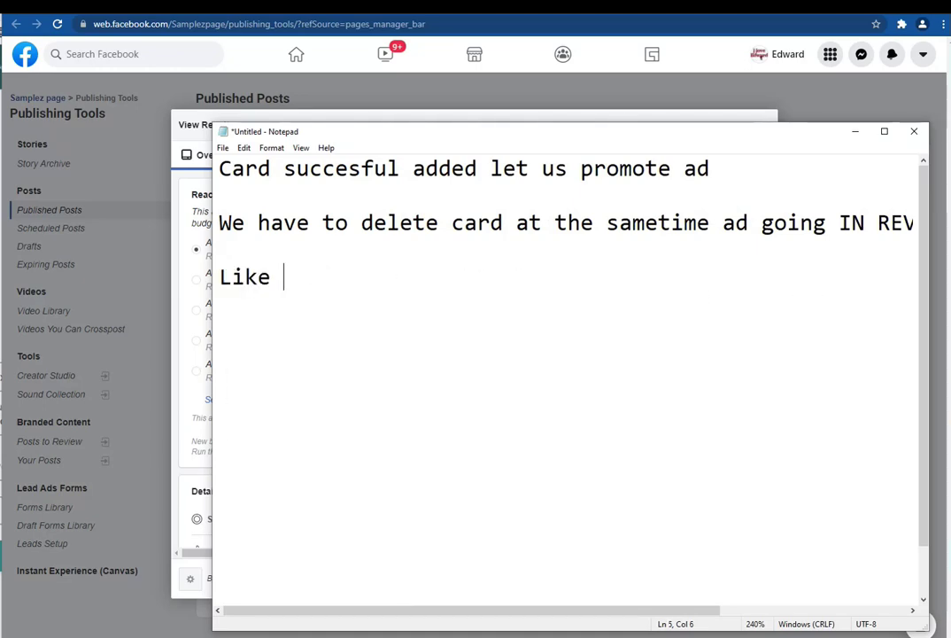
{"action": "type", "text": "this as y"}
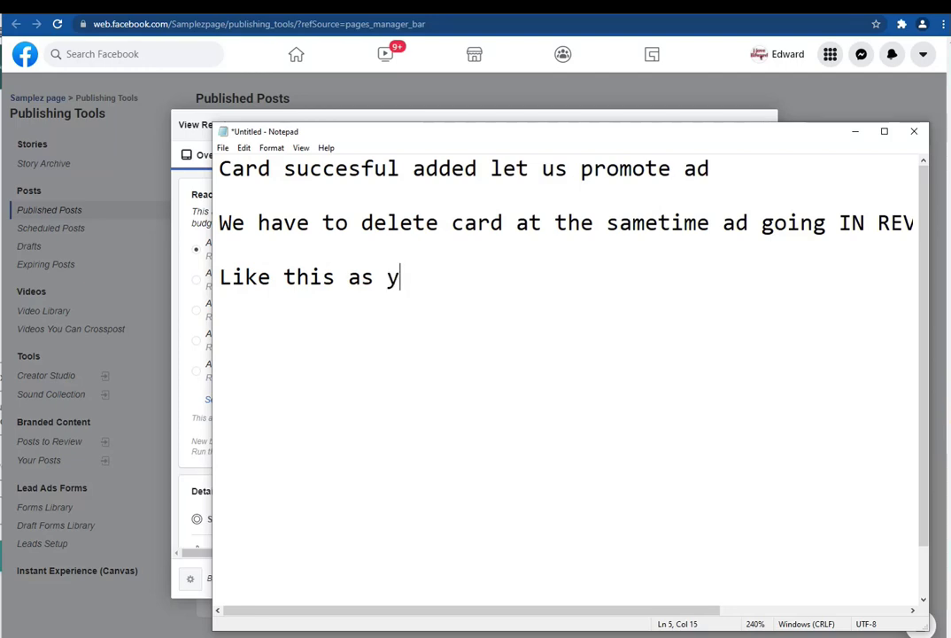
{"action": "type", "text": "ou see"}
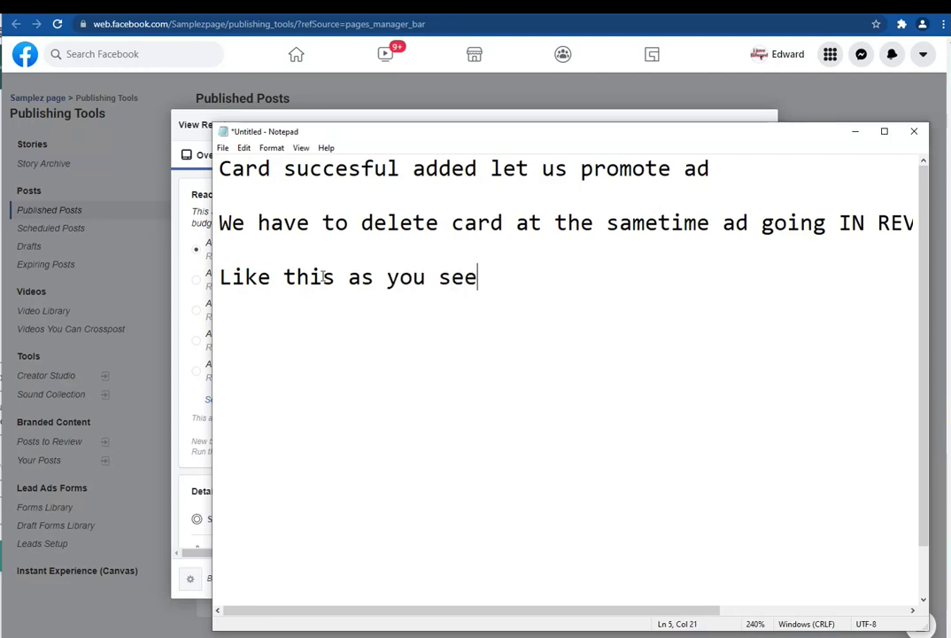
- Minimize Notepad and examine the delivery status of the "Hello" Post Engagements ad in the Ad Center
{"action": "left_click", "coordinate": [856, 135]}
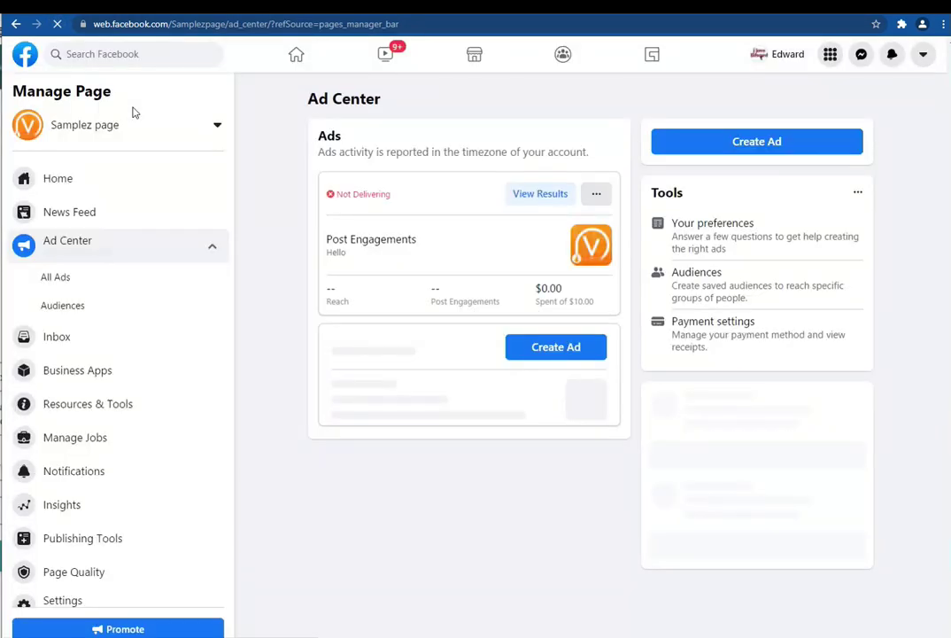
{"action": "triple_click", "coordinate": [368, 453]}
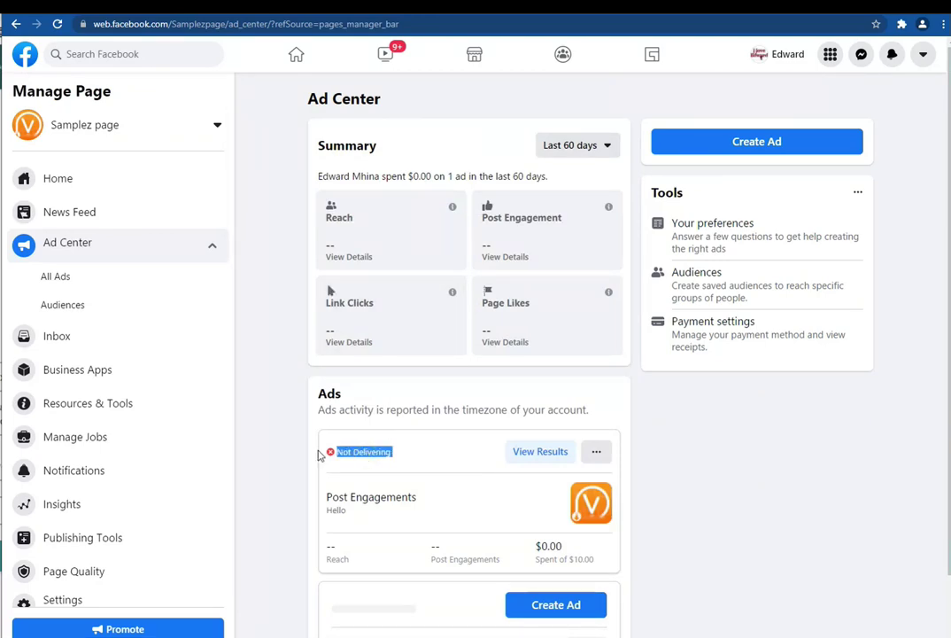
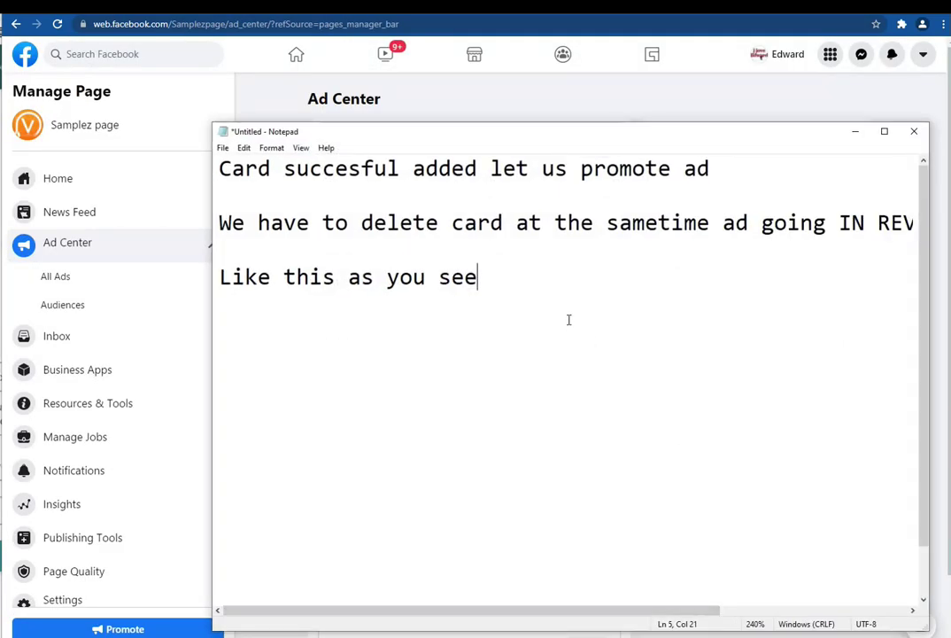
- Switch to Notepad and write "Now create ur ad befor ad card ()" on line 7, leaving a blank line above
{"action": "key", "text": "Return"}
{"action": "key", "text": "Return"}
{"action": "type", "text": "Now "}
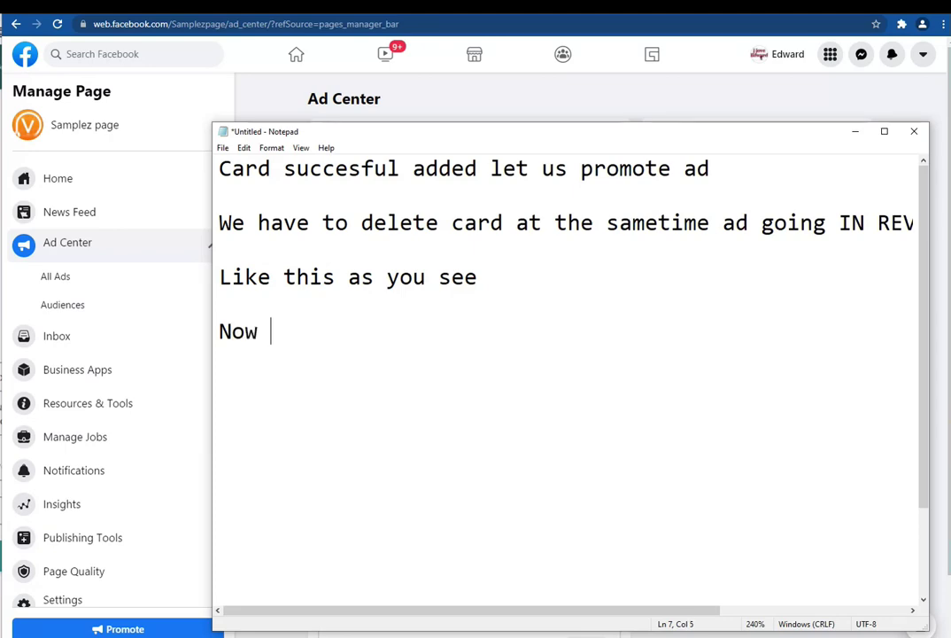
{"action": "type", "text": "create "}
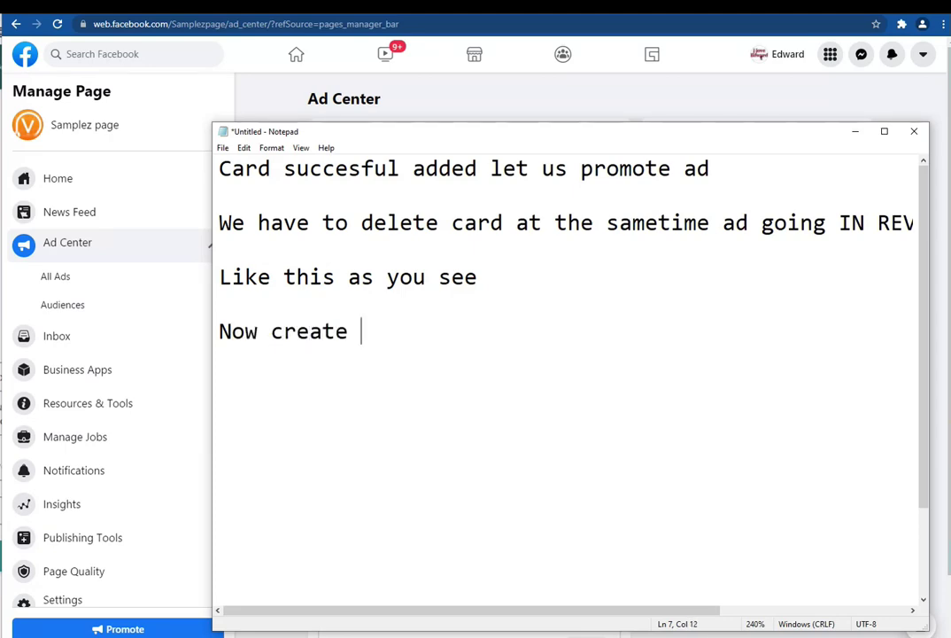
{"action": "type", "text": "ur ad"}
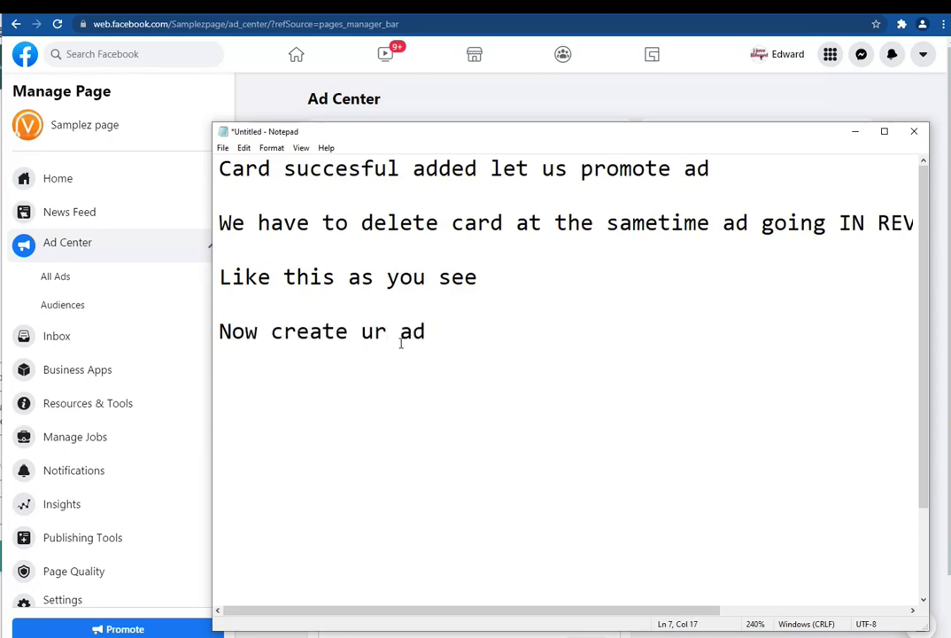
{"action": "left_click_drag", "start_coordinate": [488, 334], "coordinate": [246, 333]}
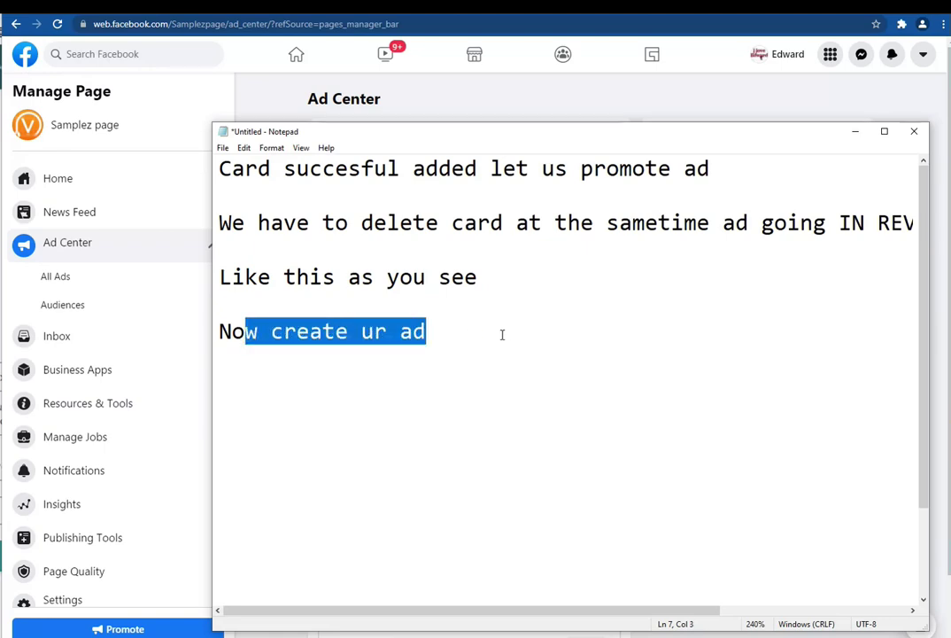
{"action": "left_click", "coordinate": [502, 334]}
{"action": "type", "text": "befo"}
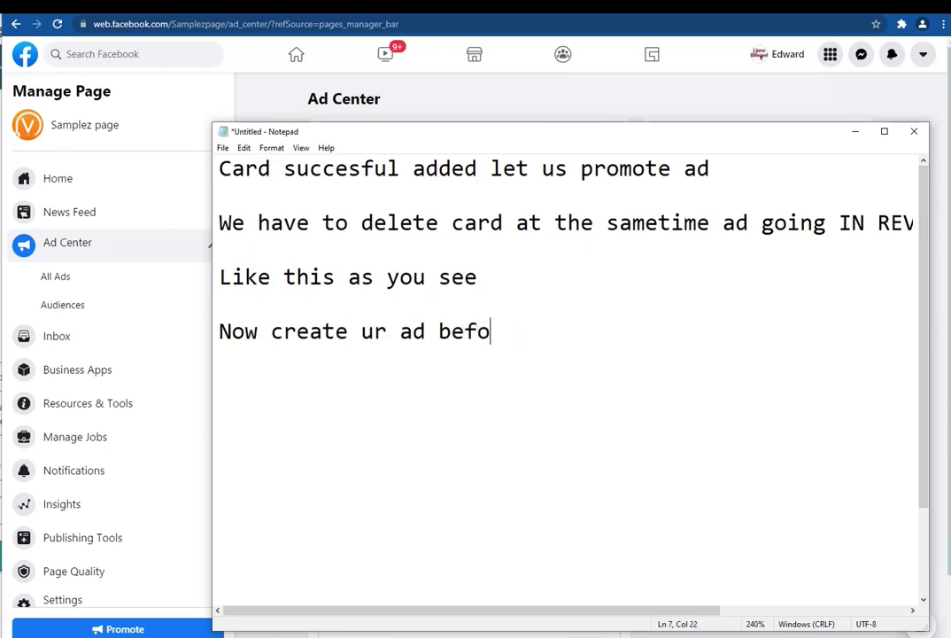
{"action": "type", "text": "r ad card"}
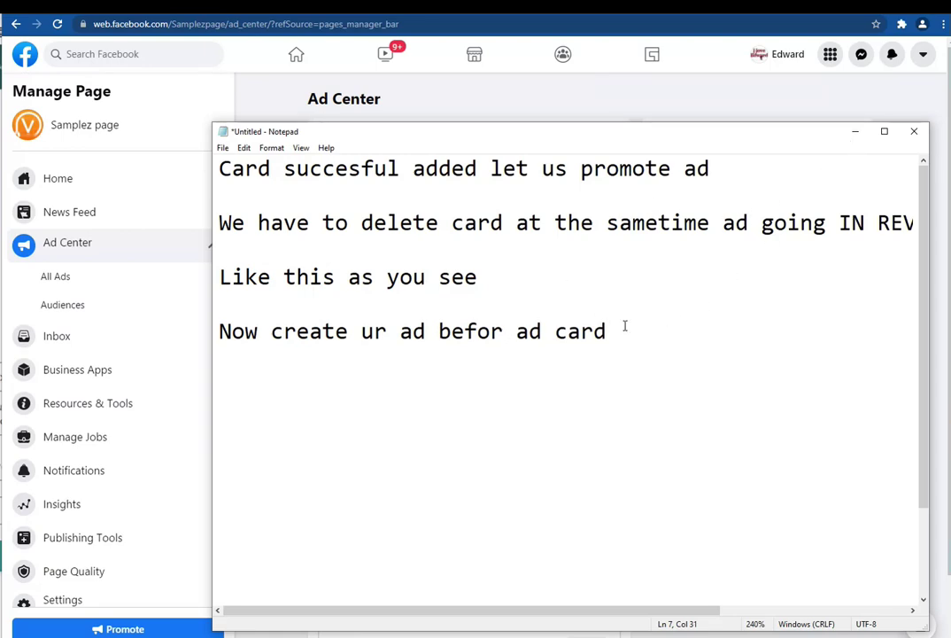
{"action": "type", "text": " ()"}
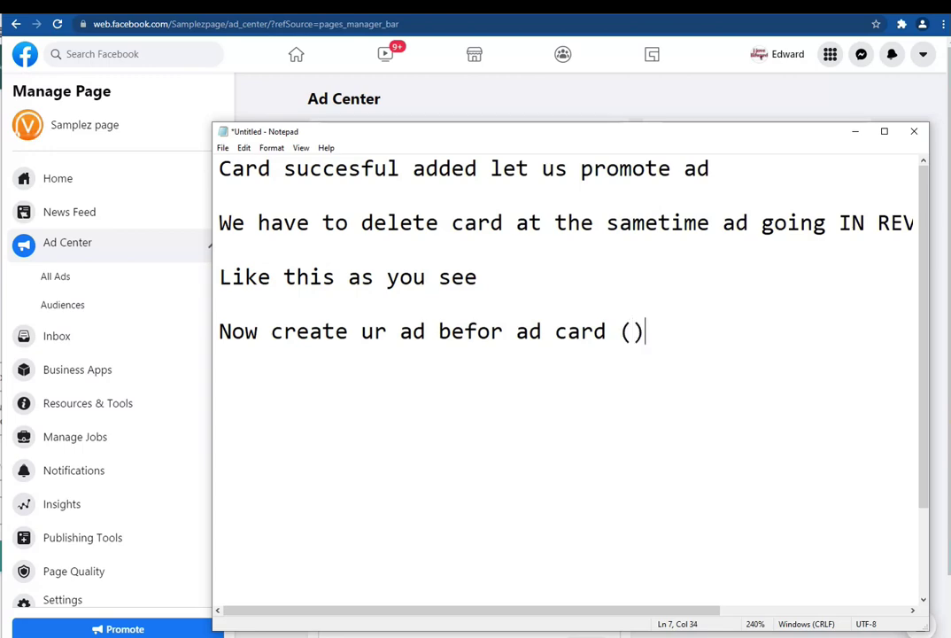
- Fill the empty parentheses on line 7 with "THE SAME CARD AND CARD DETAILS AS B4"
{"action": "left_click", "coordinate": [633, 331]}
{"action": "type", "text": "THE SAME CAR"}
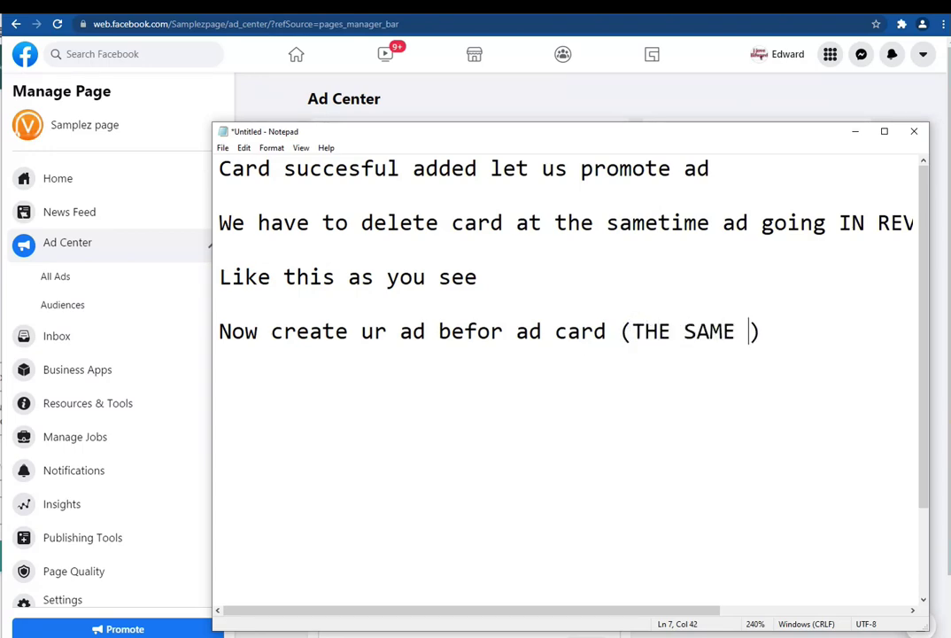
{"action": "type", "text": "D AND C"}
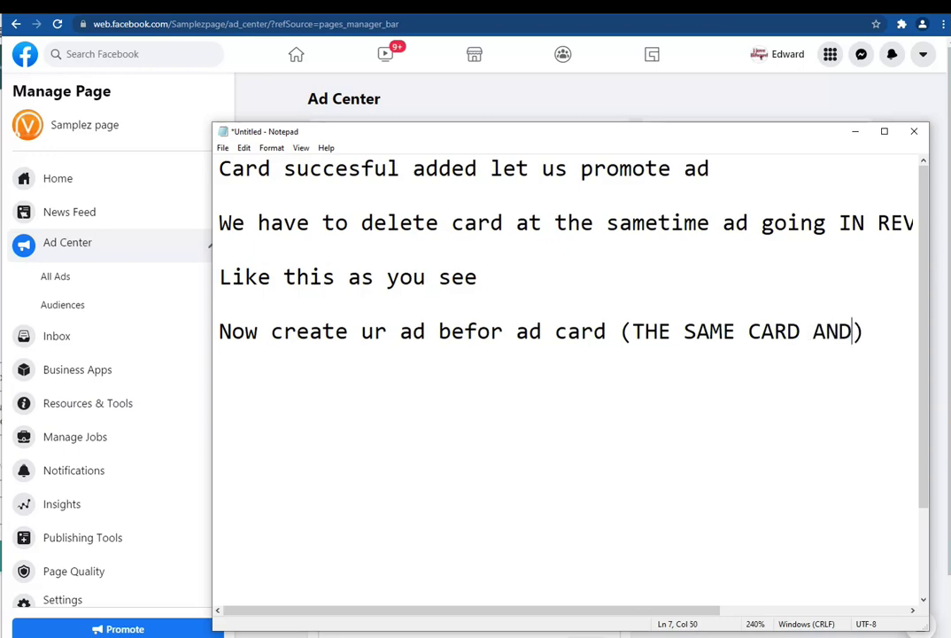
{"action": "type", "text": "ARD DETAI"}
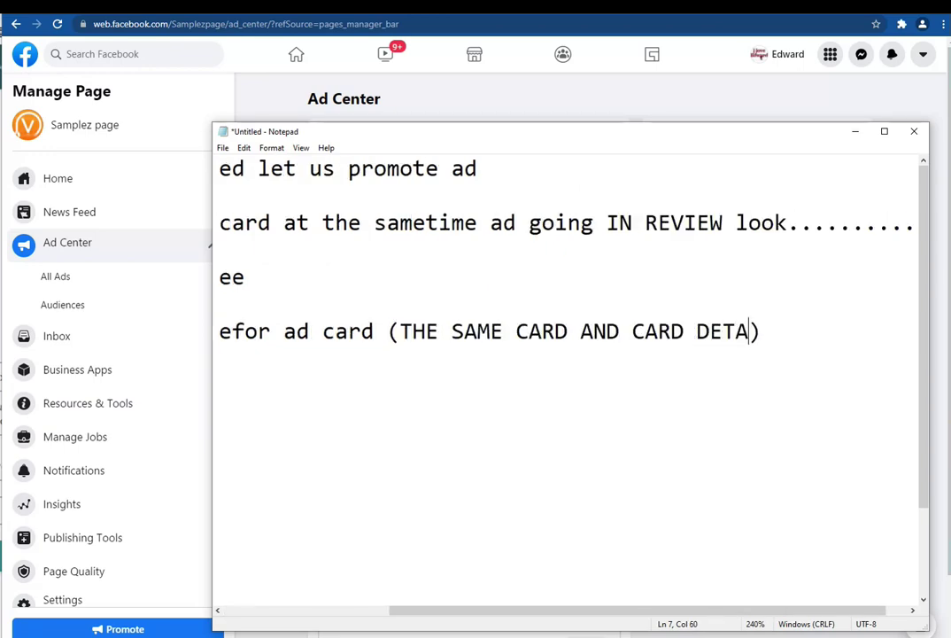
{"action": "type", "text": "LS AS B"}
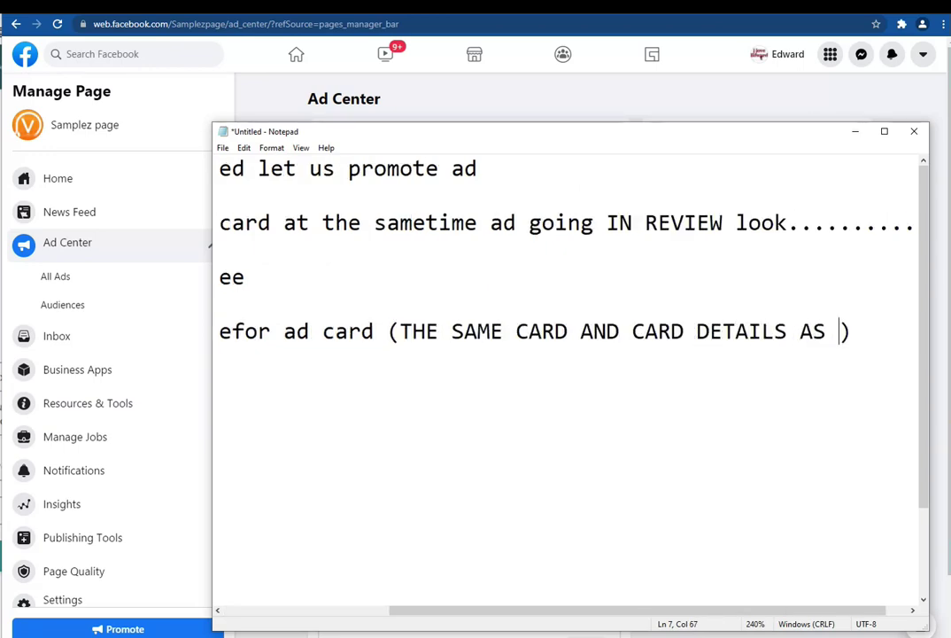
{"action": "type", "text": "4"}
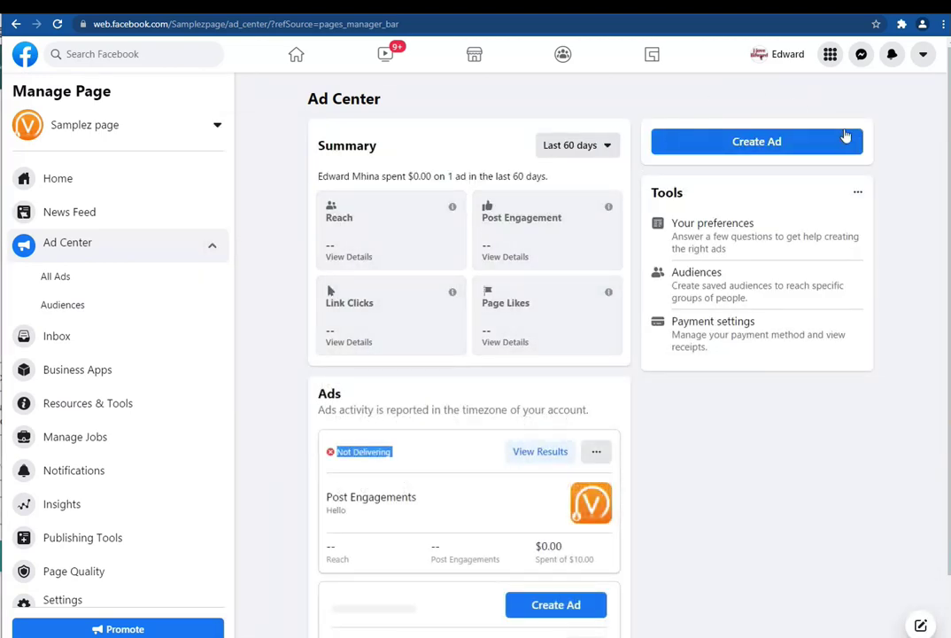
- Switch to Facebook, start a new ad from the Ad Center using Create New Ad, and expand the list of ad goals
{"action": "left_click", "coordinate": [699, 145]}
{"action": "left_click", "coordinate": [699, 144]}
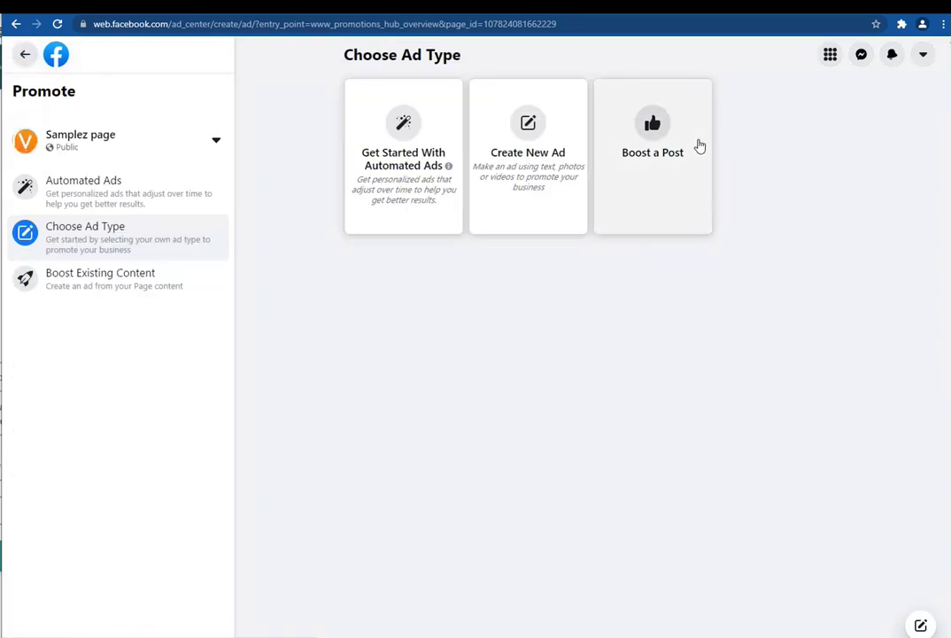
{"action": "left_click", "coordinate": [539, 135]}
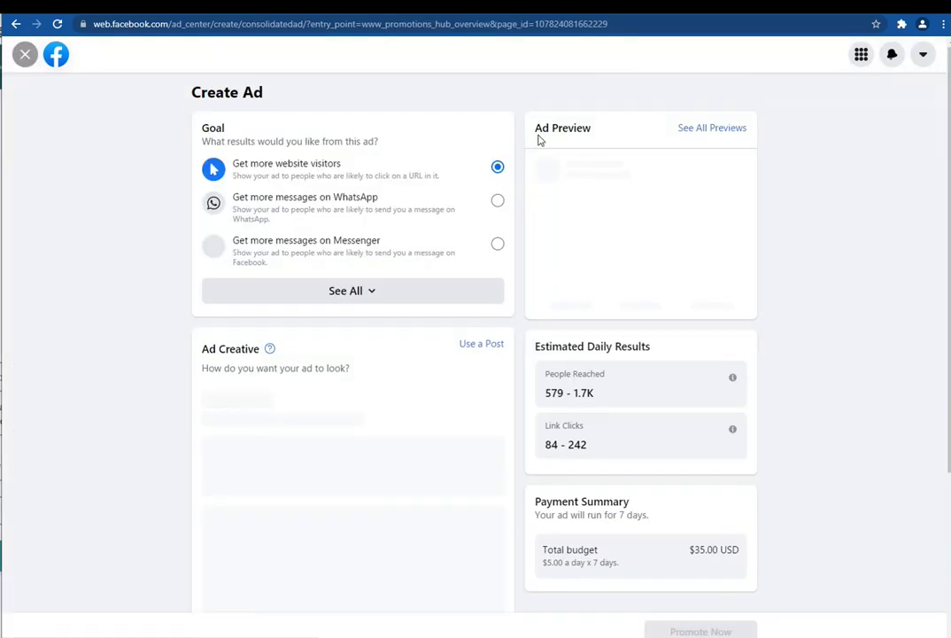
{"action": "left_click", "coordinate": [473, 288]}
{"action": "scroll", "coordinate": [454, 297], "scroll_direction": "down", "scroll_amount": 2}
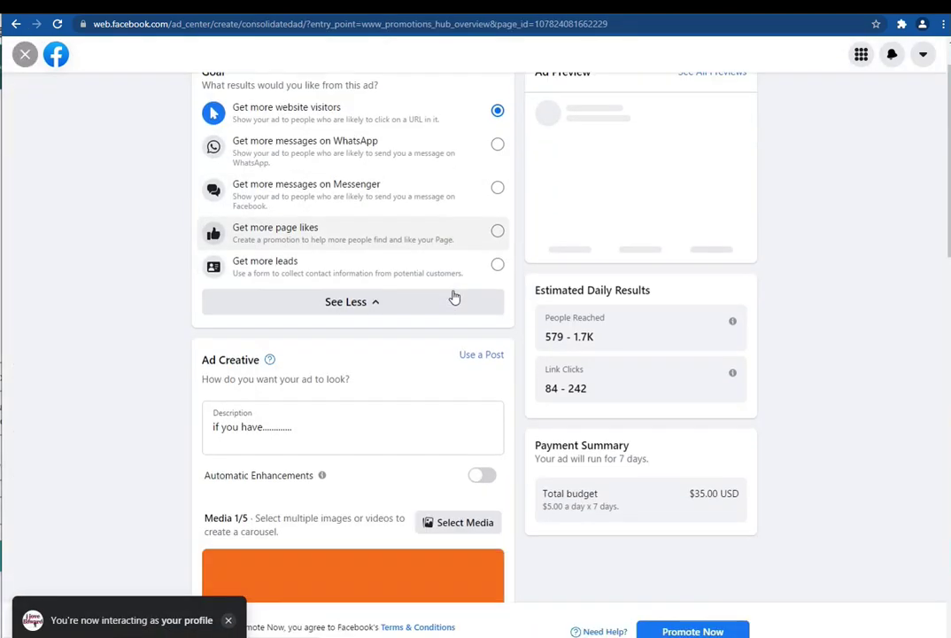
{"action": "scroll", "coordinate": [363, 212], "scroll_direction": "up", "scroll_amount": 2}
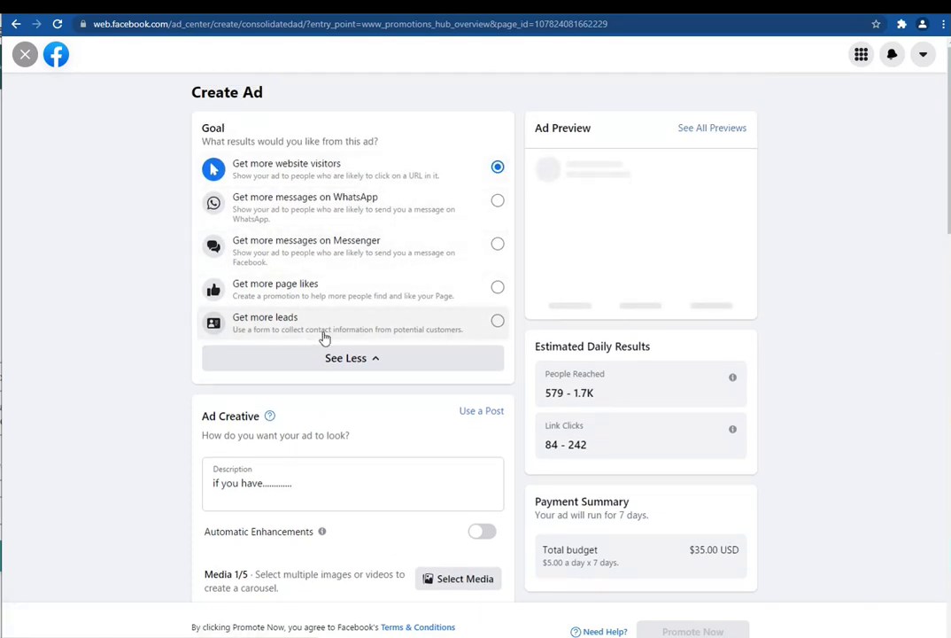
{"action": "scroll", "coordinate": [197, 298], "scroll_direction": "down", "scroll_amount": 3}
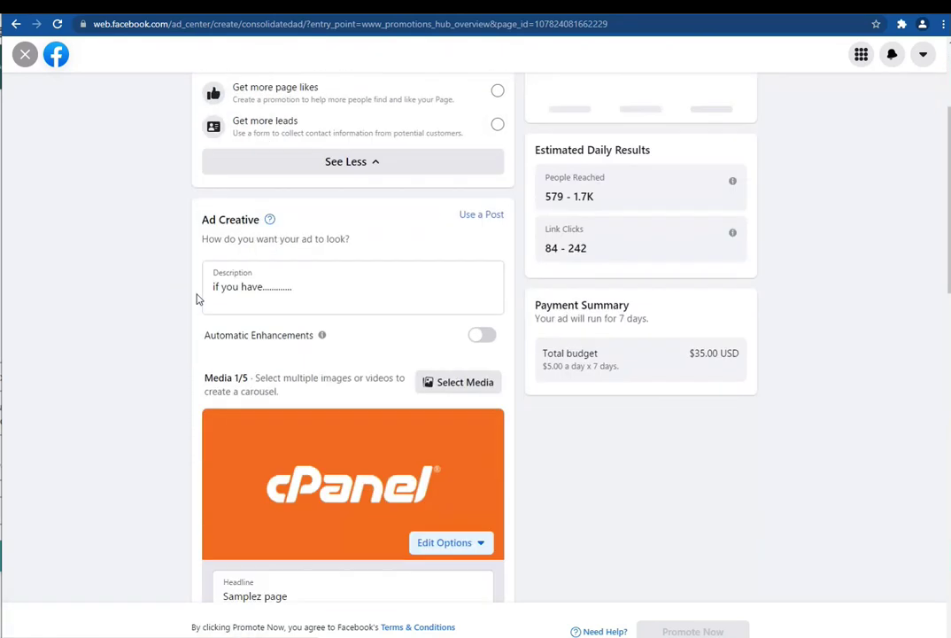
- Replace the ad's cPanel image with an uploaded photo of a woman in a black top
{"action": "left_click", "coordinate": [459, 320]}
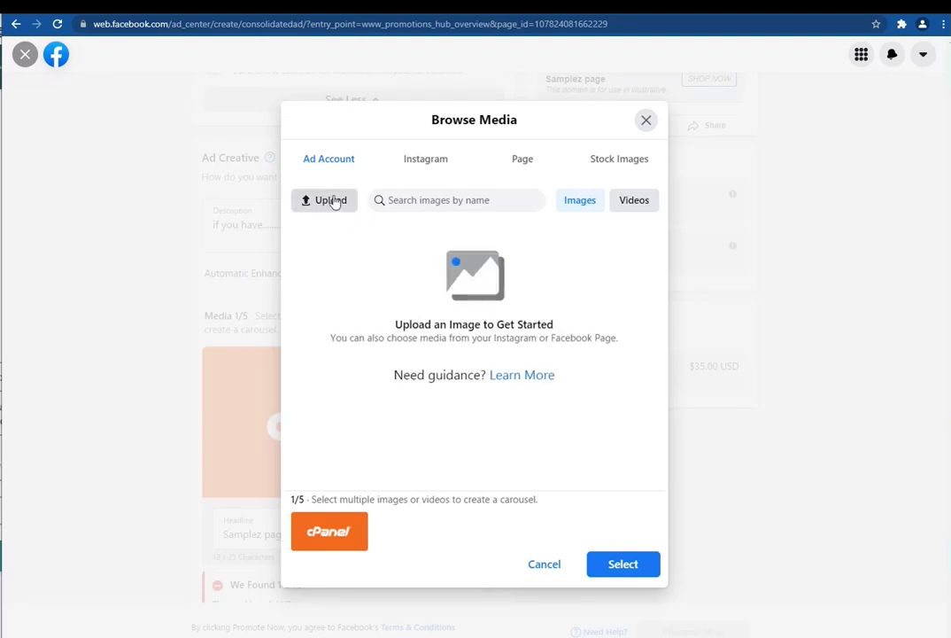
{"action": "left_click", "coordinate": [334, 203]}
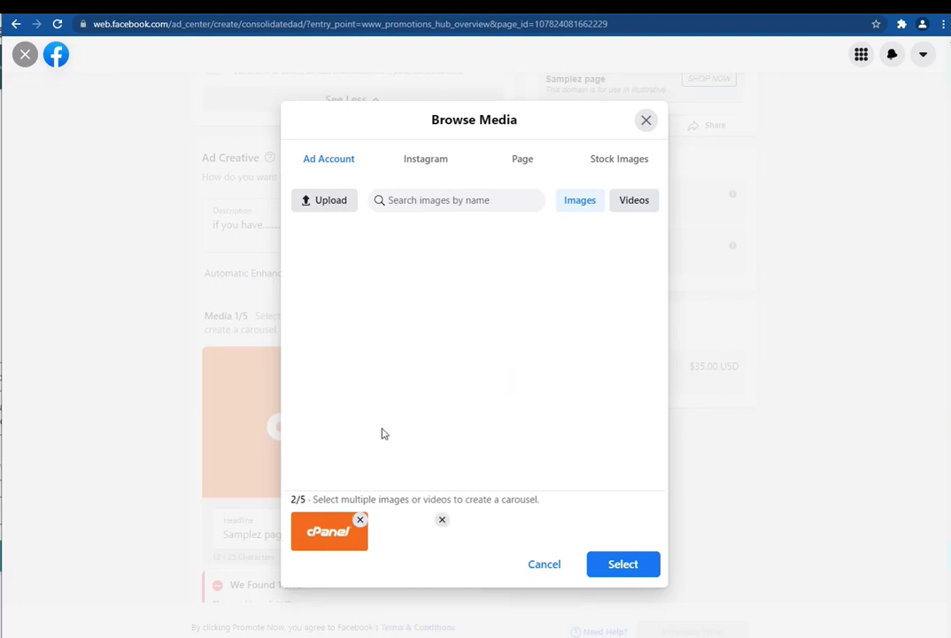
{"action": "left_click", "coordinate": [360, 520]}
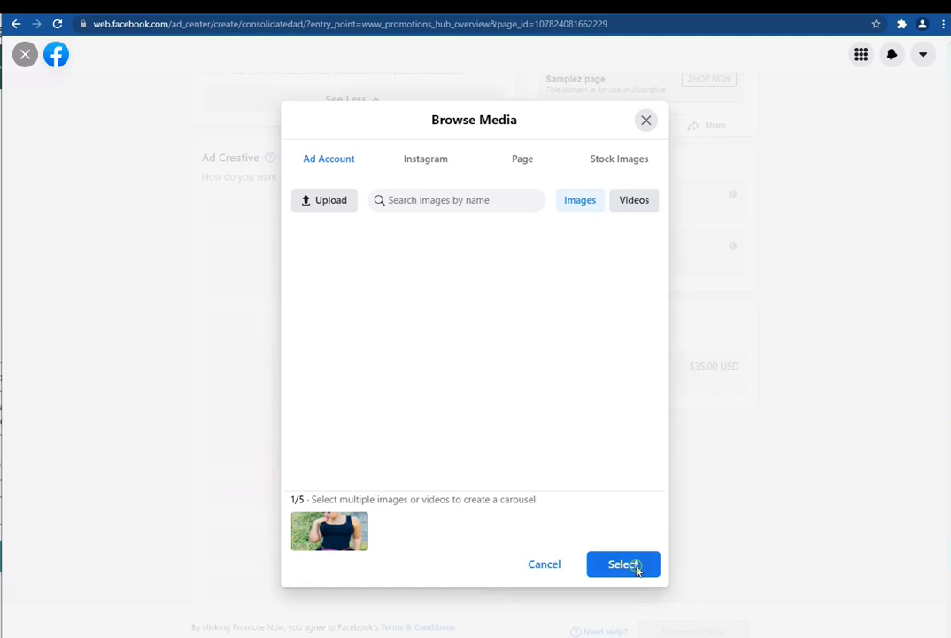
{"action": "left_click", "coordinate": [636, 564]}
- Set the ad's button label to Watch More and open the audience details for editing
{"action": "scroll", "coordinate": [363, 425], "scroll_direction": "down", "scroll_amount": 3}
{"action": "scroll", "coordinate": [319, 341], "scroll_direction": "up", "scroll_amount": 2}
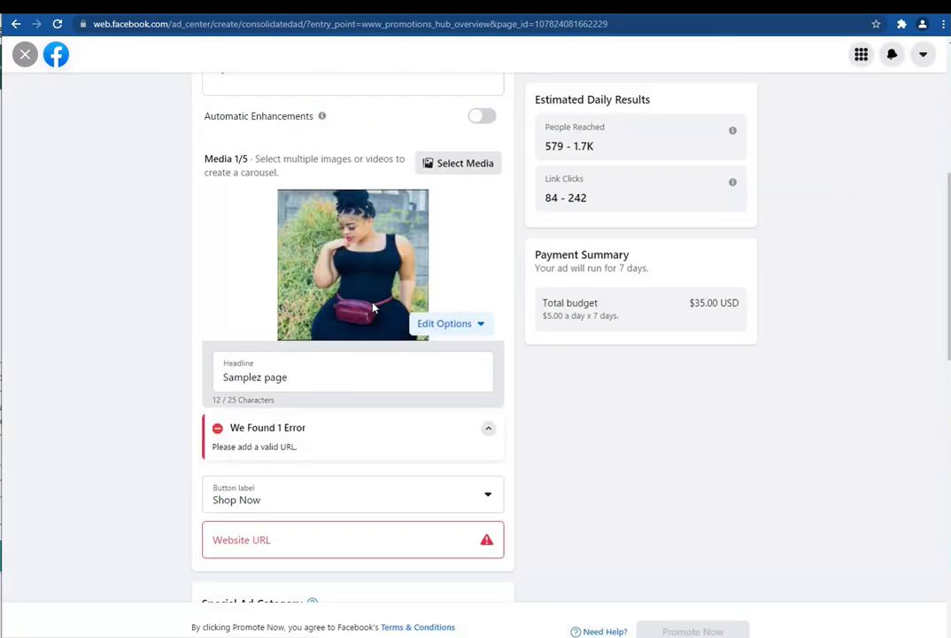
{"action": "scroll", "coordinate": [420, 340], "scroll_direction": "down", "scroll_amount": 2}
{"action": "left_click", "coordinate": [304, 395]}
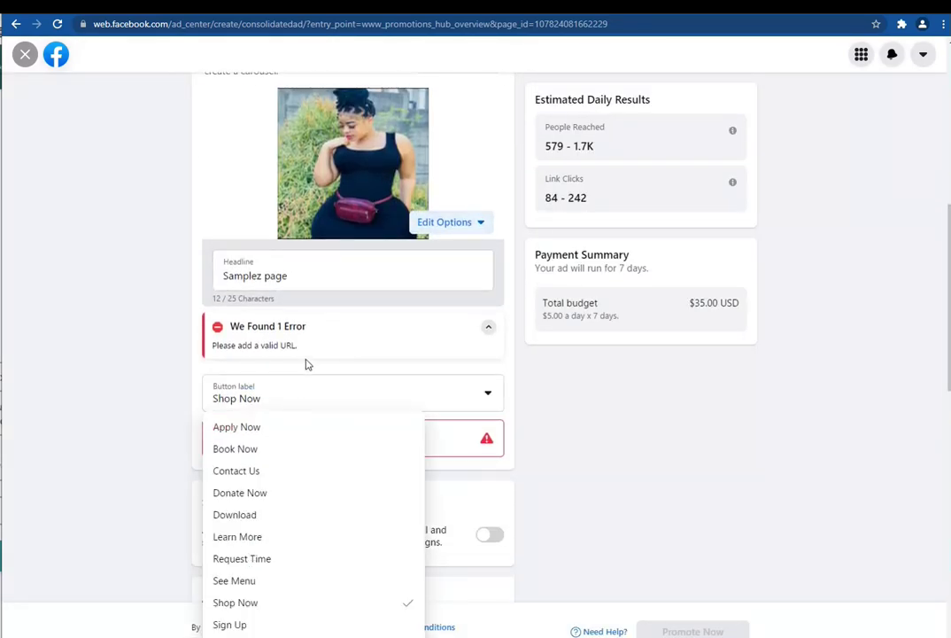
{"action": "scroll", "coordinate": [308, 363], "scroll_direction": "down", "scroll_amount": 2}
{"action": "scroll", "coordinate": [301, 426], "scroll_direction": "down", "scroll_amount": 1}
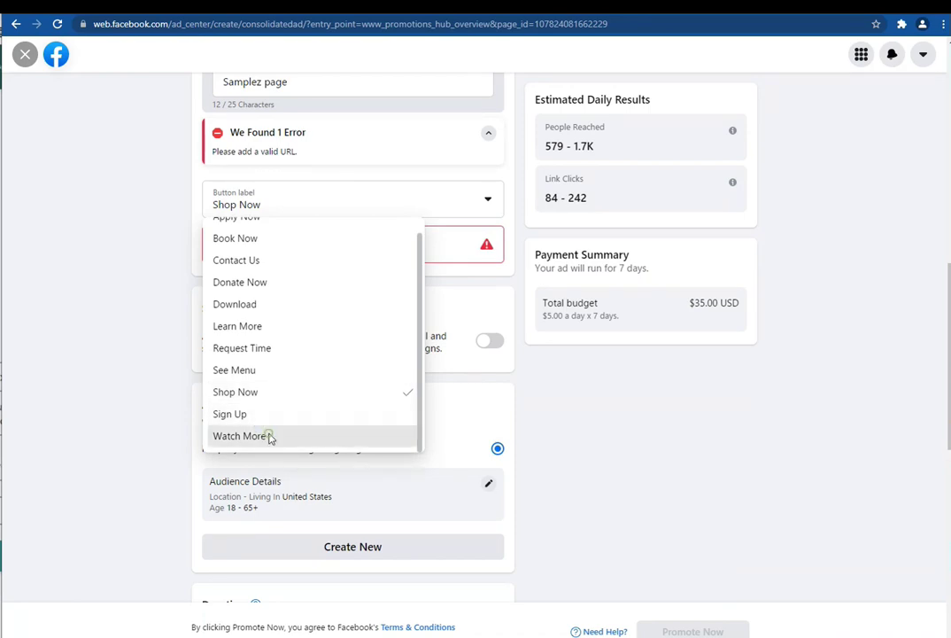
{"action": "left_click", "coordinate": [268, 435]}
{"action": "left_click", "coordinate": [486, 484]}
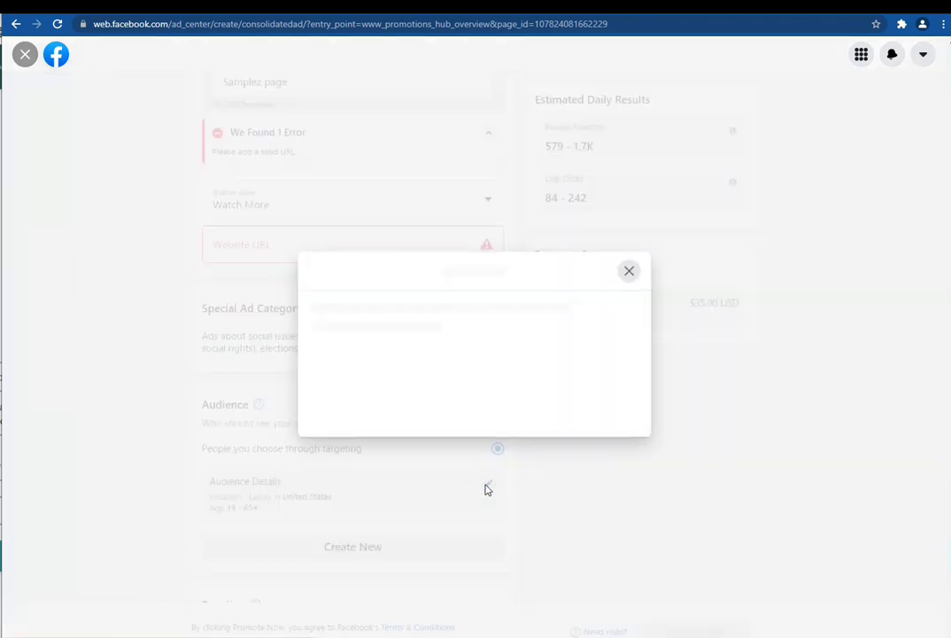
- Switch to Notepad and write "Choose the country you need to promote ur add" on line 9
{"action": "key", "text": "alt+Tab"}
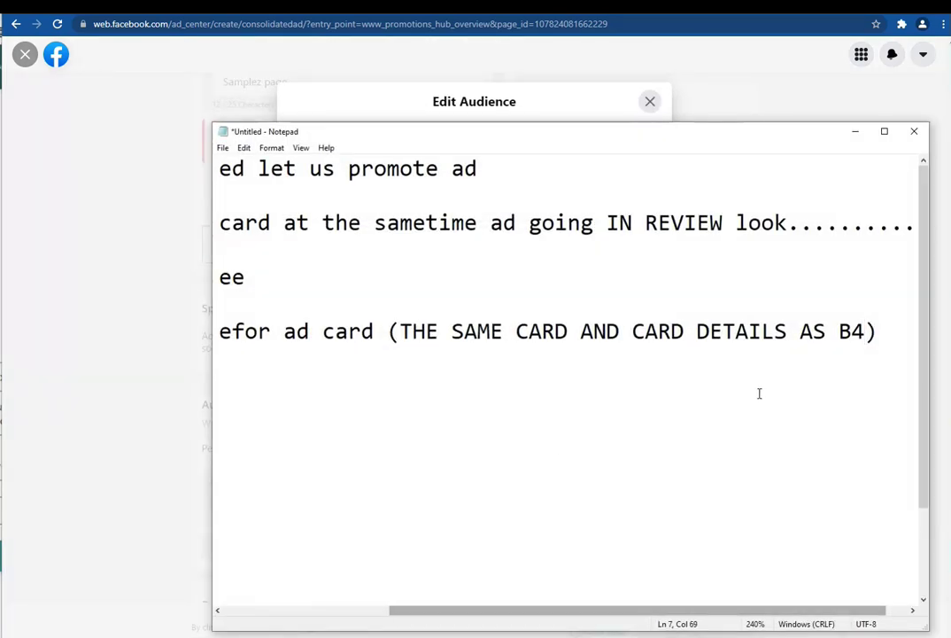
{"action": "key", "text": "End"}
{"action": "key", "text": "Return"}
{"action": "key", "text": "Return"}
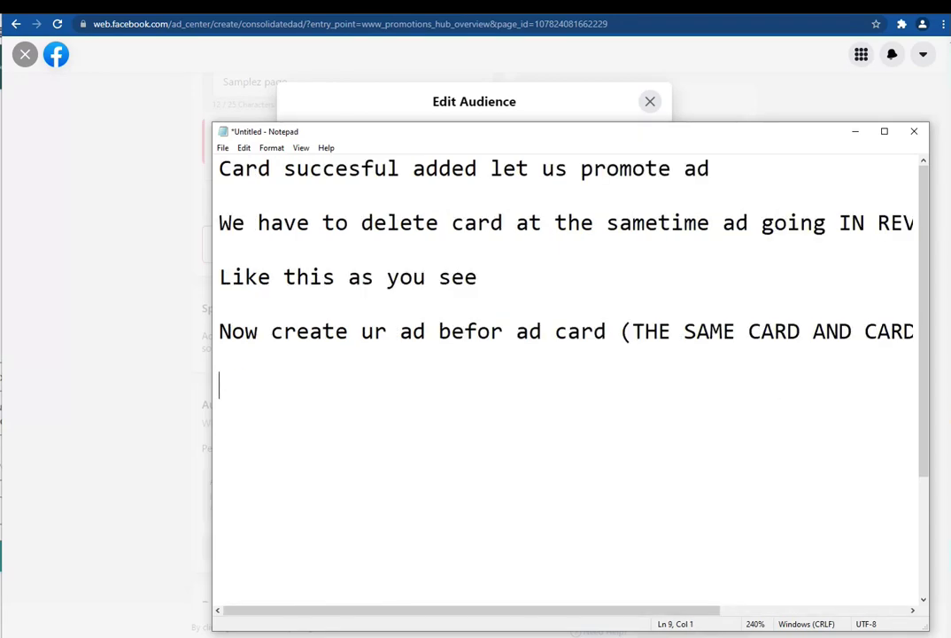
{"action": "type", "text": "Choose"}
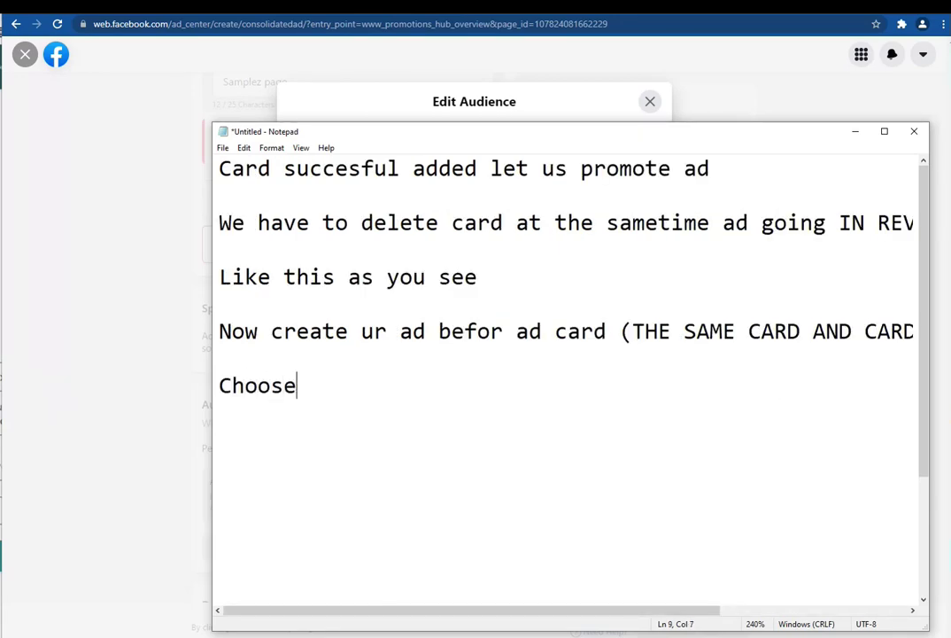
{"action": "type", "text": " the cou"}
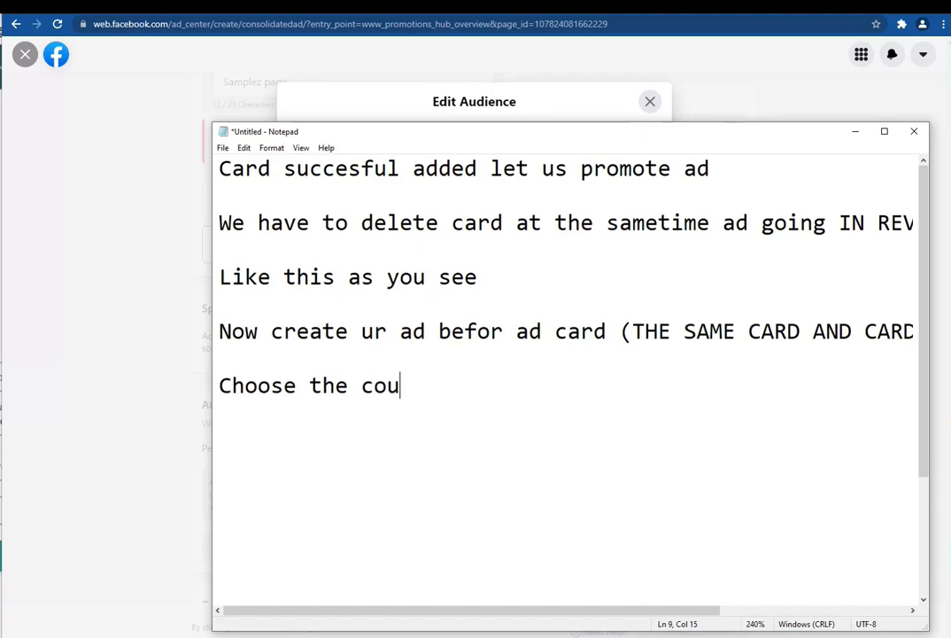
{"action": "type", "text": "ntry you"}
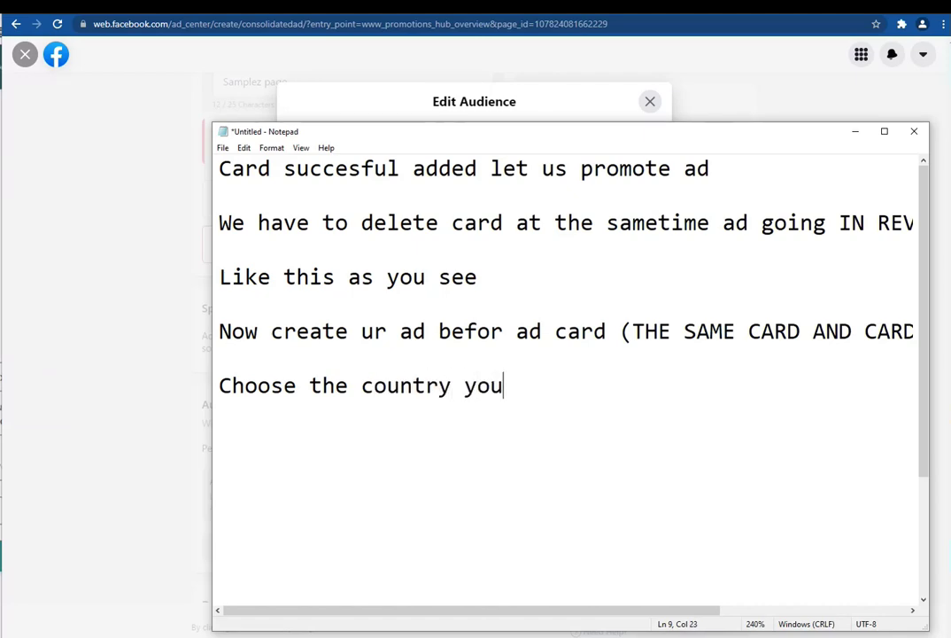
{"action": "type", "text": " need to "}
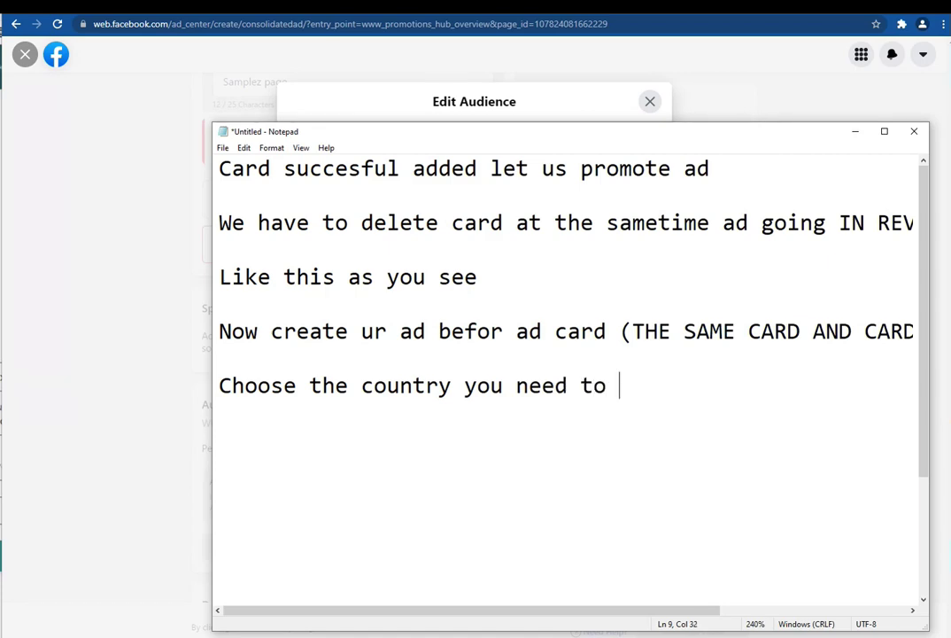
{"action": "type", "text": "promote "}
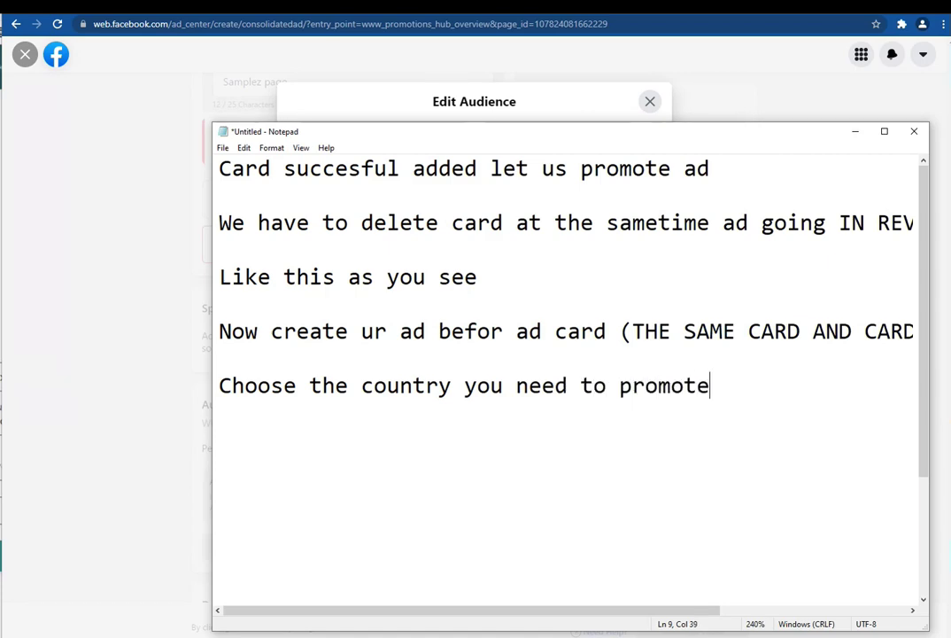
{"action": "type", "text": "ur add"}
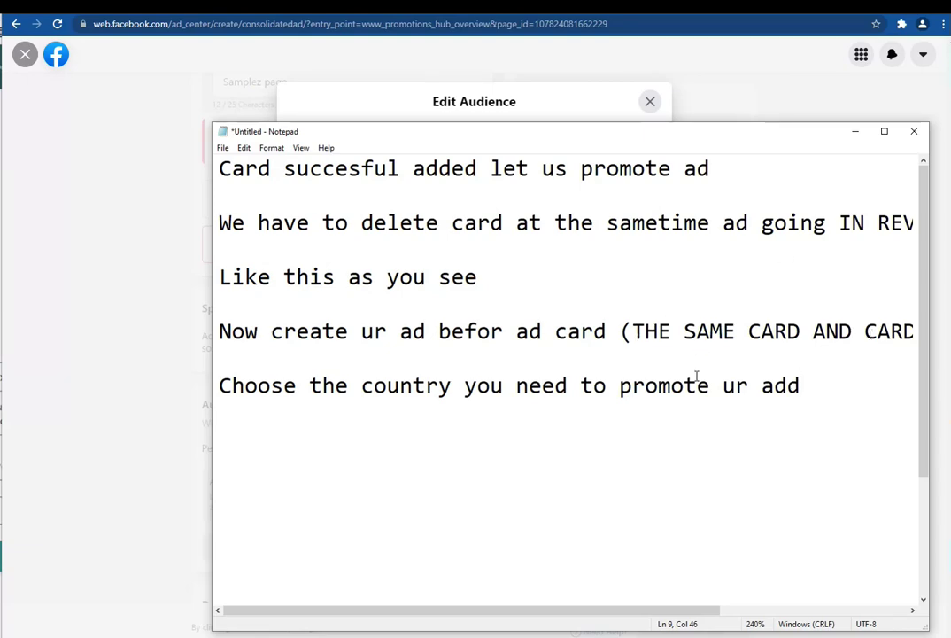
- Return to Facebook, set South Africa as the ad audience's only location, and save the audience
{"action": "left_click", "coordinate": [855, 131]}
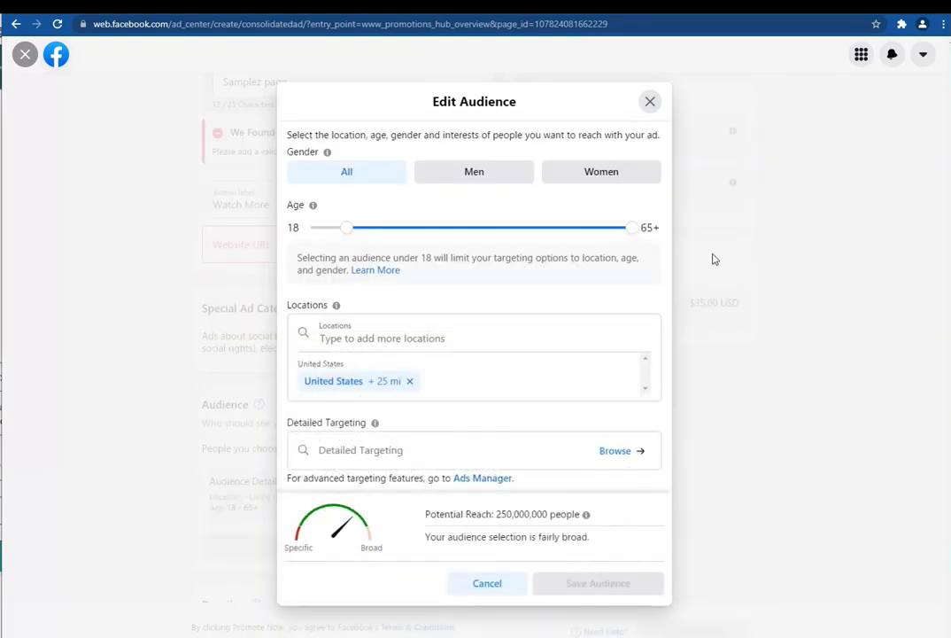
{"action": "left_click", "coordinate": [439, 390]}
{"action": "left_click", "coordinate": [410, 187]}
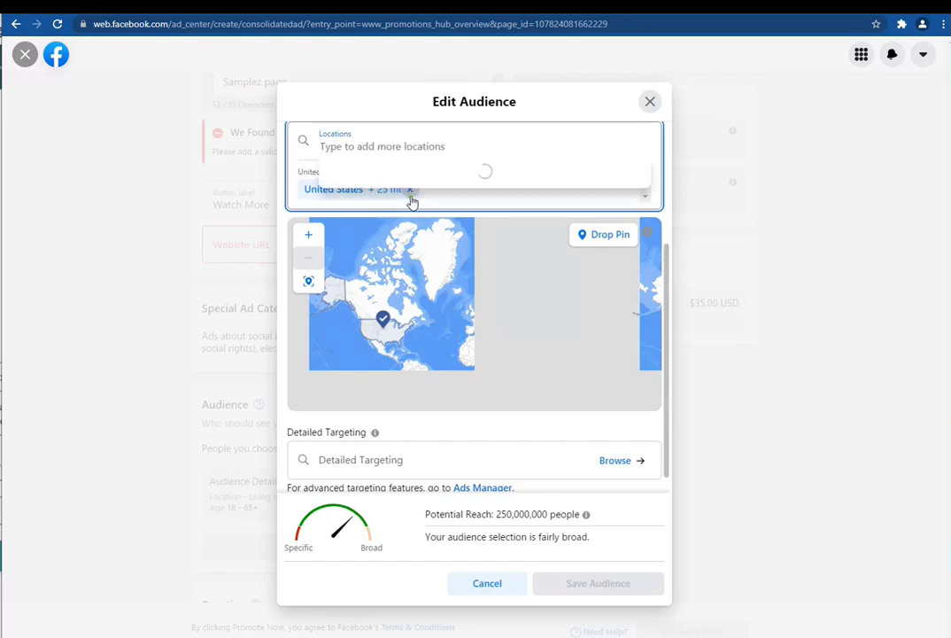
{"action": "left_click", "coordinate": [410, 172]}
{"action": "type", "text": "afr"}
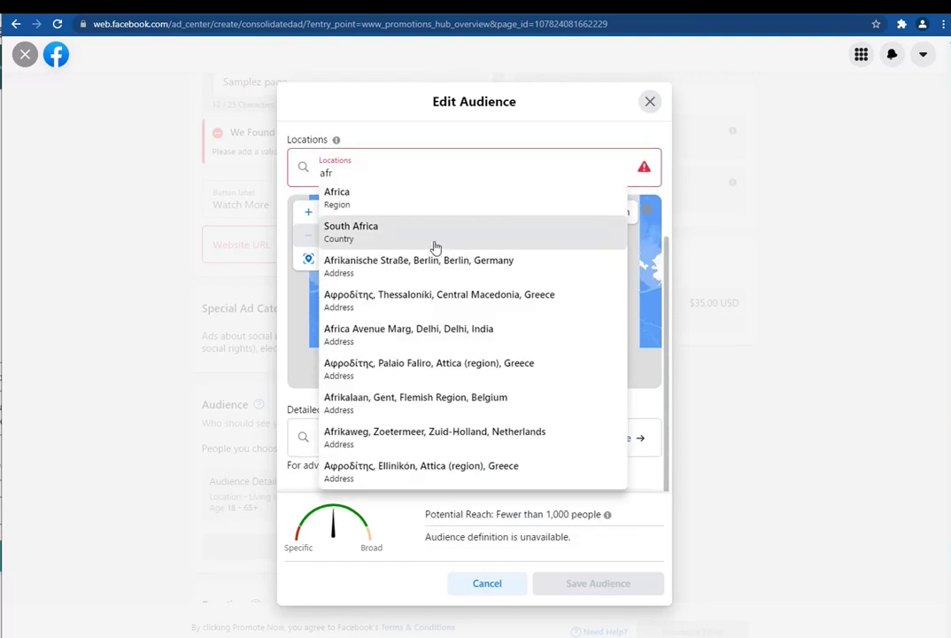
{"action": "left_click", "coordinate": [438, 234]}
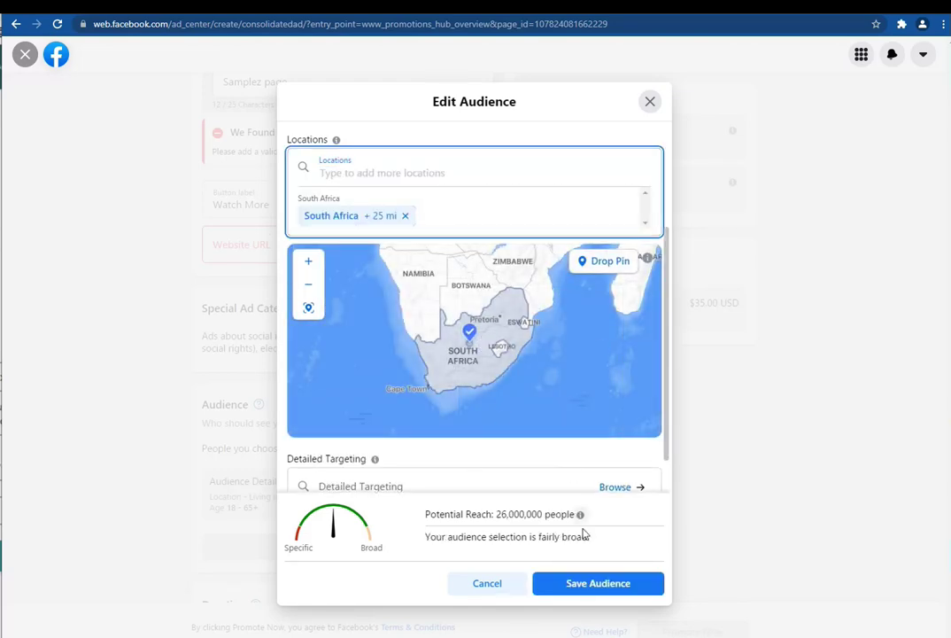
{"action": "left_click", "coordinate": [584, 582]}
- Set the ad's daily budget to $25.00
{"action": "scroll", "coordinate": [435, 488], "scroll_direction": "down", "scroll_amount": 5}
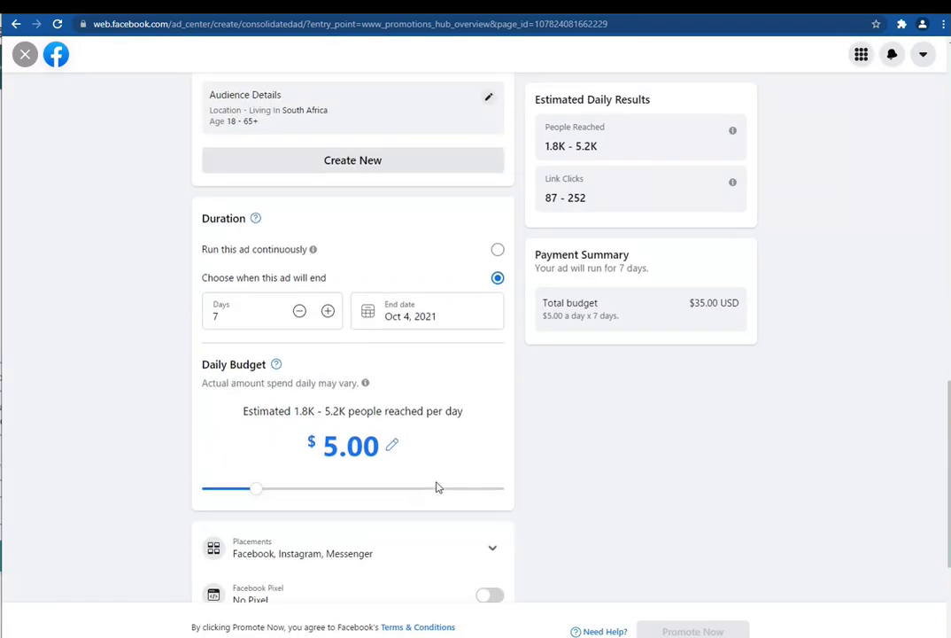
{"action": "left_click", "coordinate": [315, 443]}
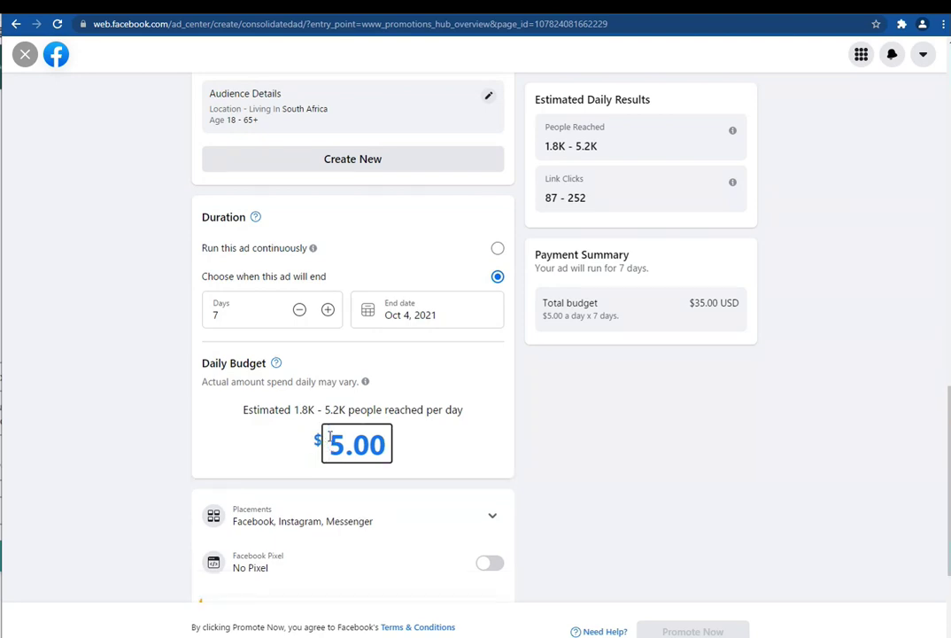
{"action": "type", "text": "2"}
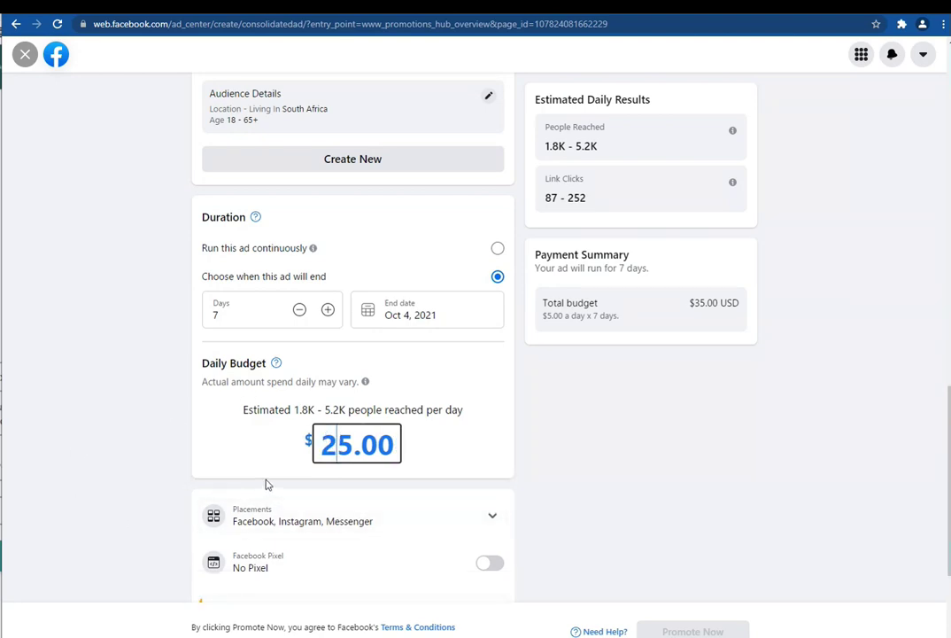
- Replace the ad's headline with "any you like"
{"action": "scroll", "coordinate": [267, 484], "scroll_direction": "up", "scroll_amount": 6}
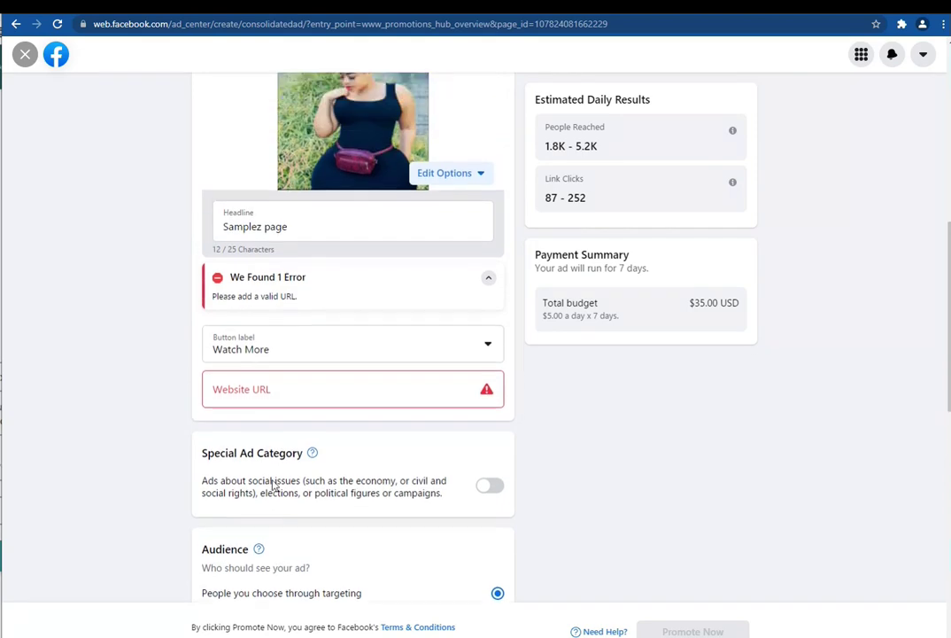
{"action": "scroll", "coordinate": [273, 485], "scroll_direction": "up", "scroll_amount": 1}
{"action": "left_click", "coordinate": [280, 440]}
{"action": "left_click", "coordinate": [293, 277]}
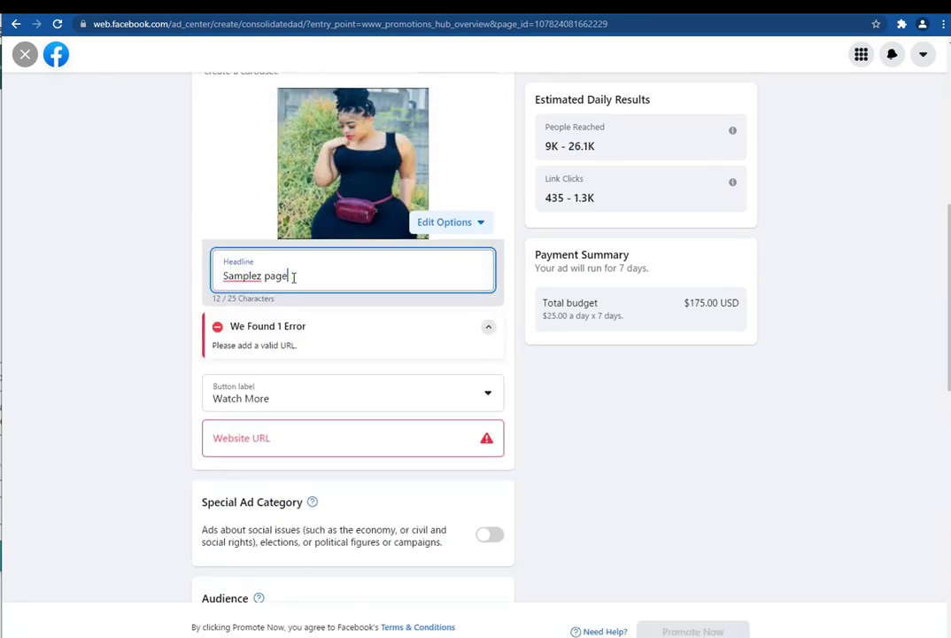
{"action": "key", "text": "ctrl+a"}
{"action": "key", "text": "BackSpace"}
{"action": "type", "text": "an"}
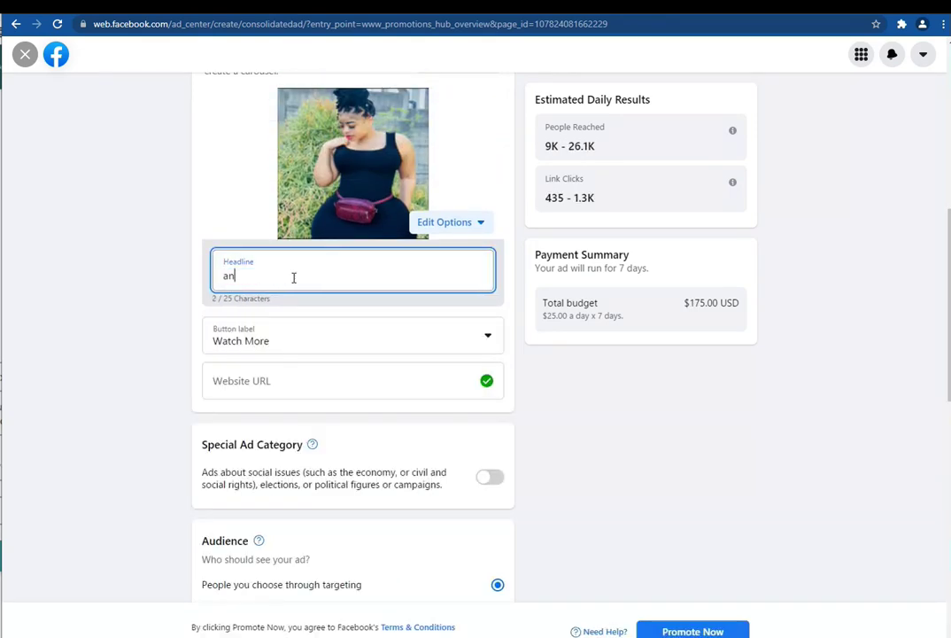
{"action": "type", "text": "y you like"}
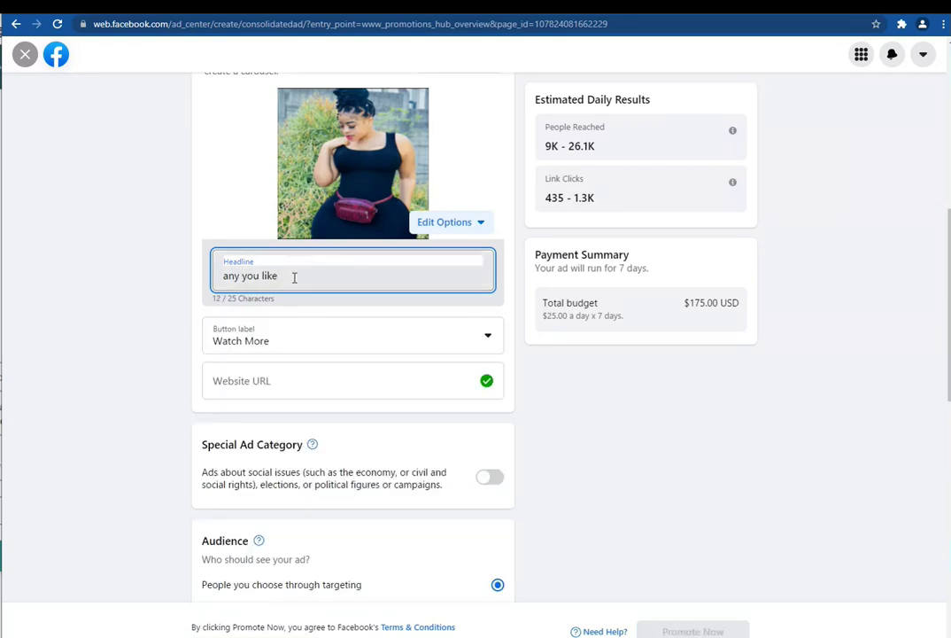
{"action": "key", "text": "ctrl+a"}
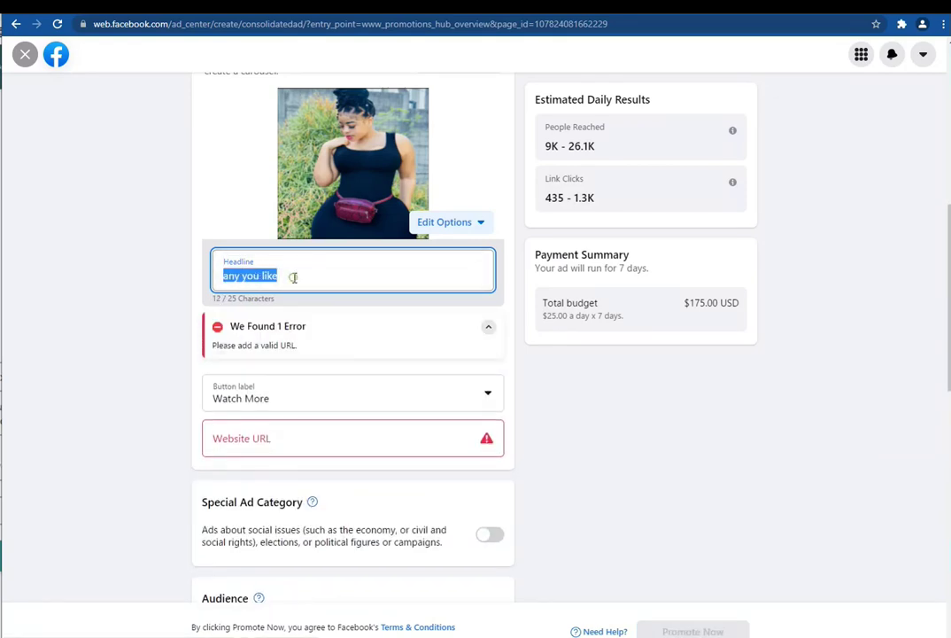
{"action": "type", "text": "PLAY"}
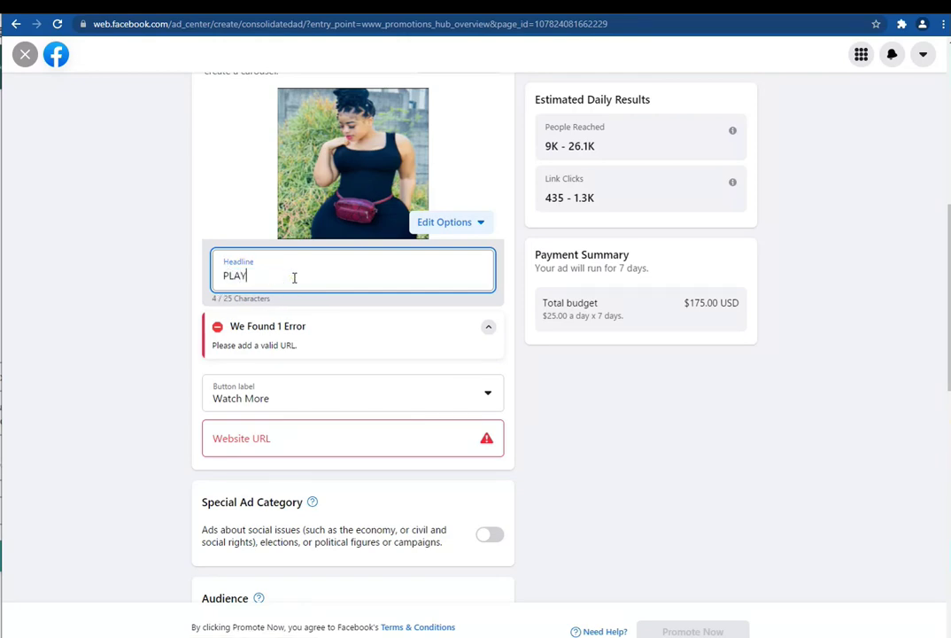
{"action": "left_click", "coordinate": [93, 294]}
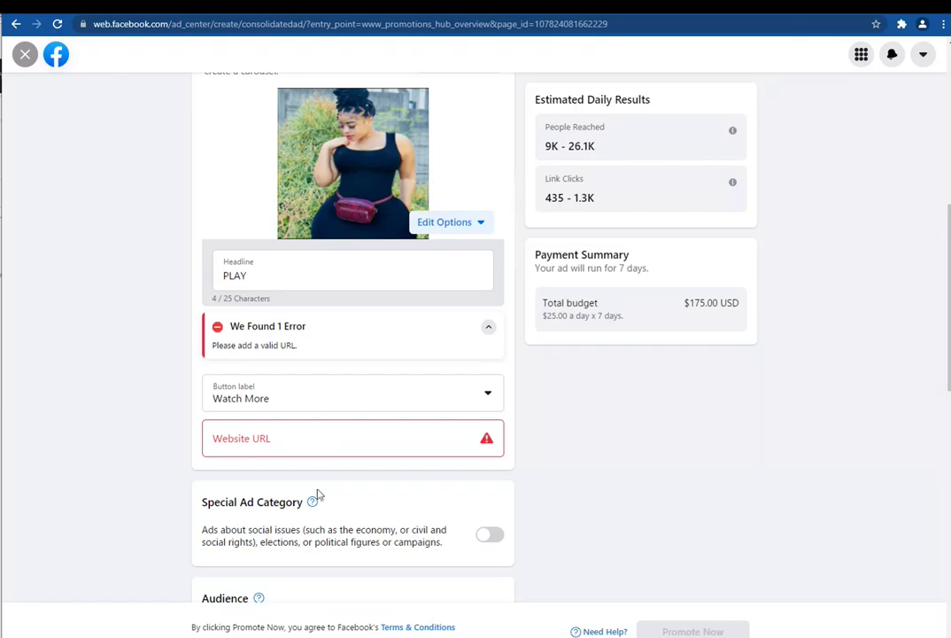
{"action": "right_click", "coordinate": [310, 440]}
{"action": "left_click", "coordinate": [337, 317]}
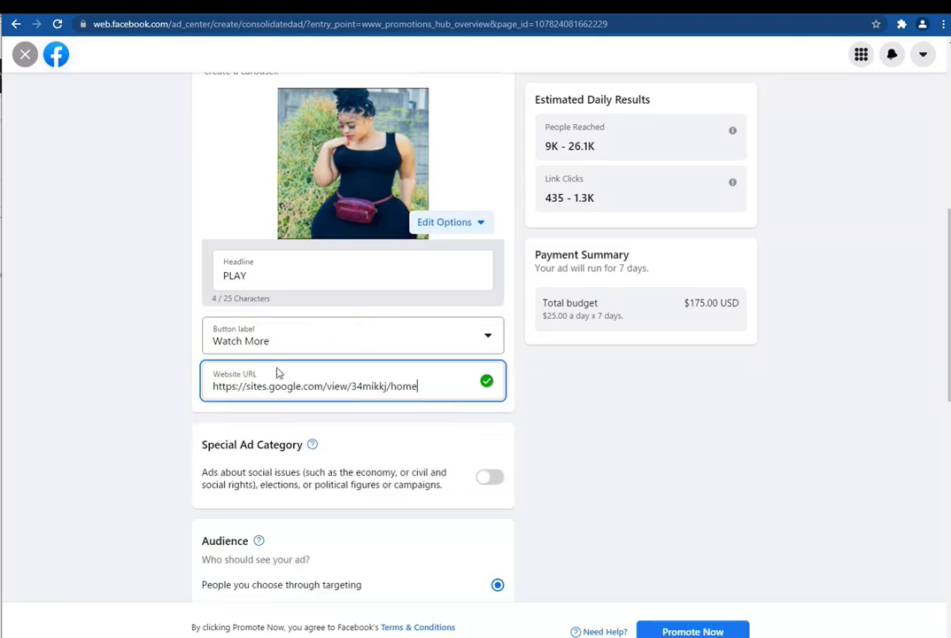
- Replace the ad's description with "PLAY FULL ALONE" and review the ad preview
{"action": "scroll", "coordinate": [407, 478], "scroll_direction": "up", "scroll_amount": 5}
{"action": "left_click", "coordinate": [320, 434]}
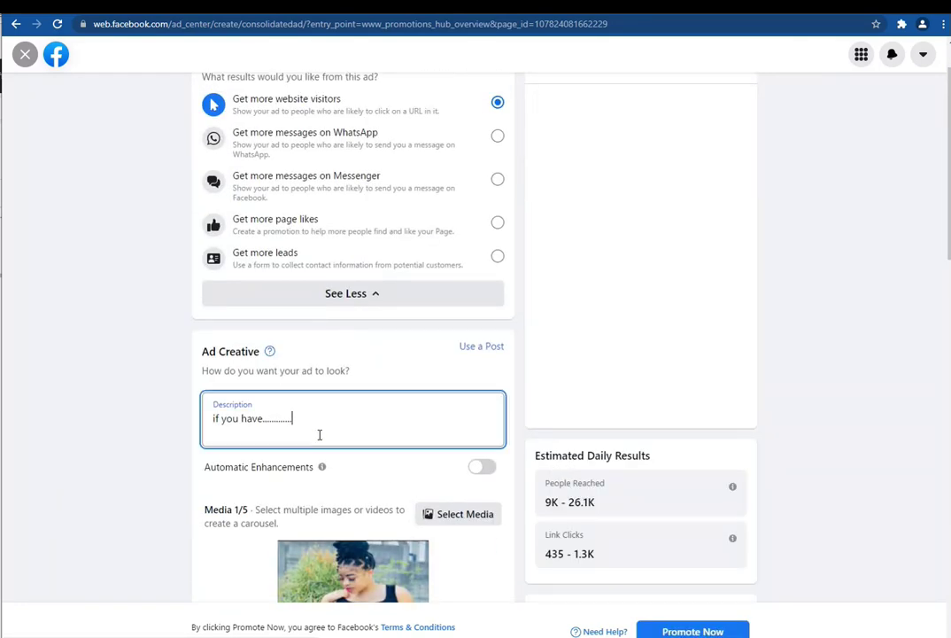
{"action": "triple_click", "coordinate": [316, 418]}
{"action": "key", "text": "BackSpace"}
{"action": "type", "text": "PLA"}
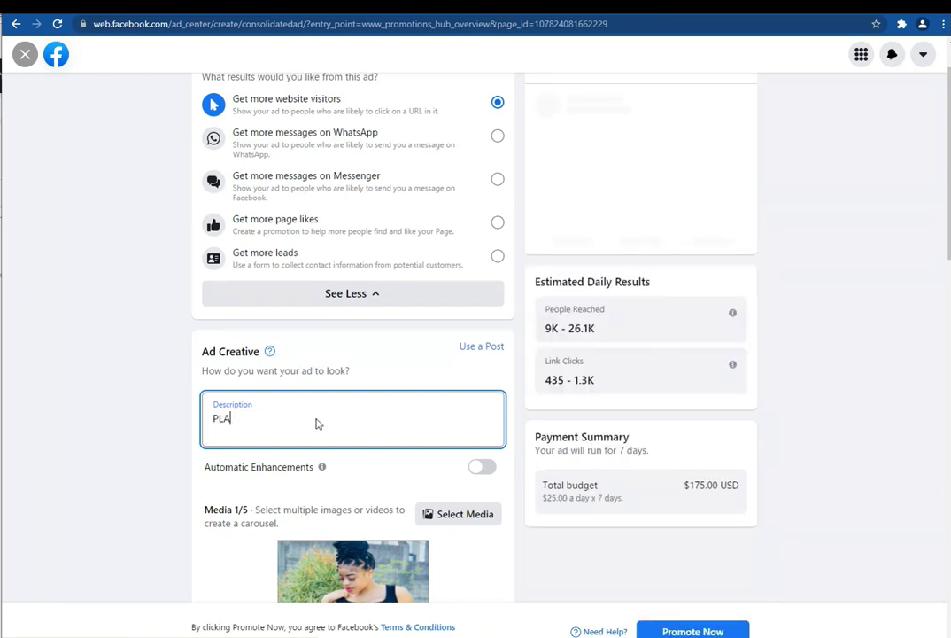
{"action": "type", "text": "LL ALONE"}
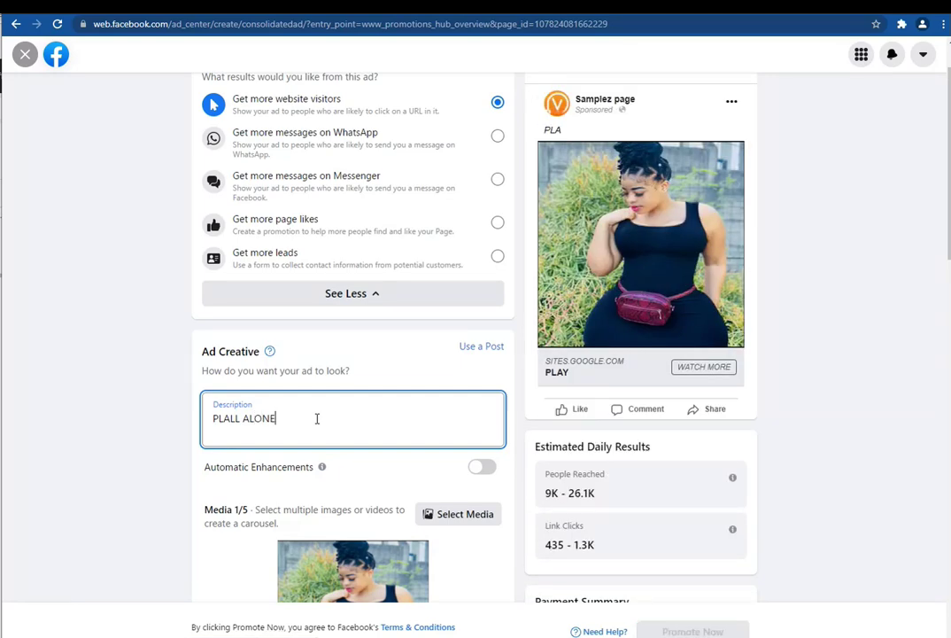
{"action": "left_click", "coordinate": [220, 419]}
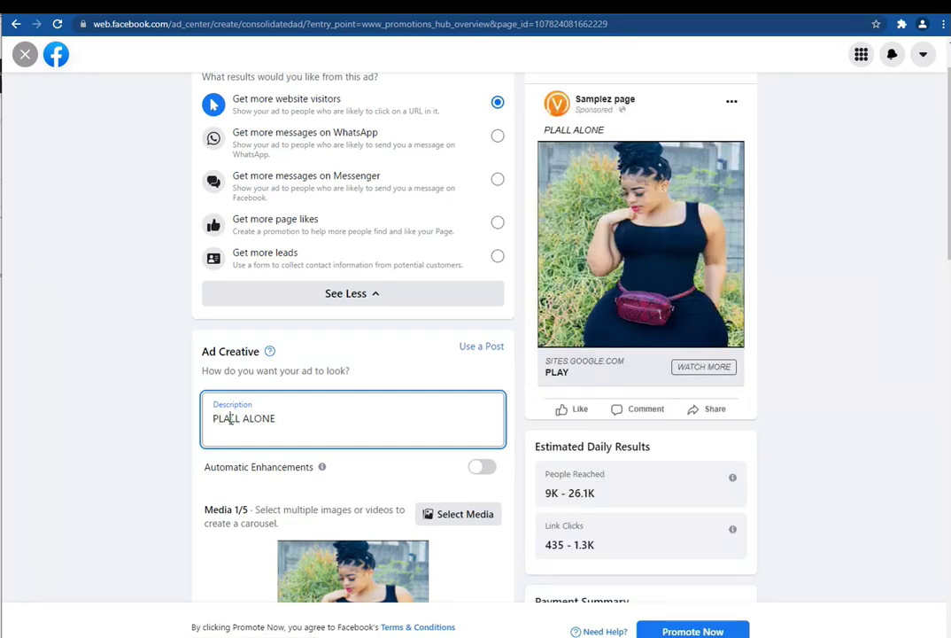
{"action": "type", "text": "Y FU"}
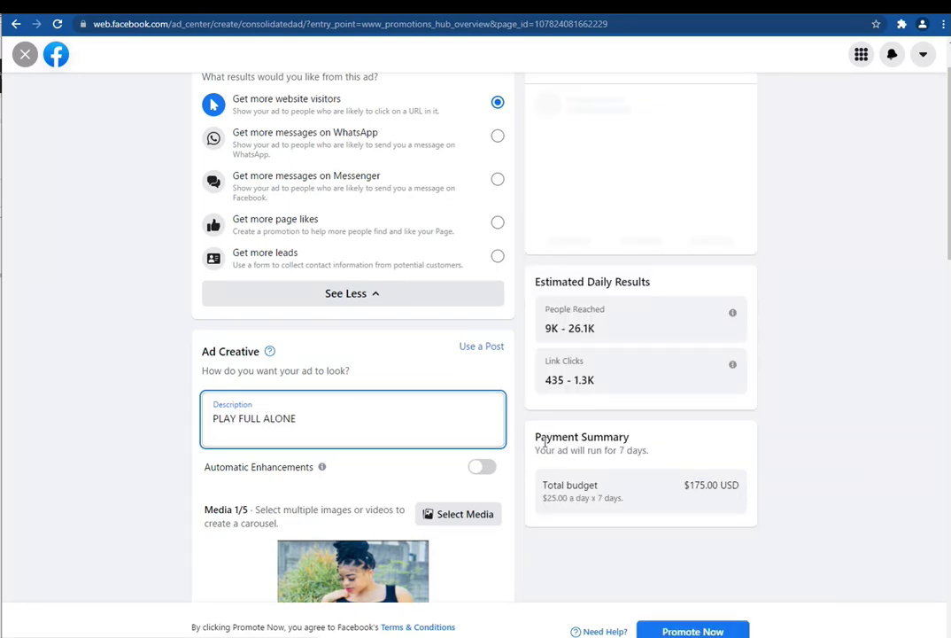
{"action": "left_click", "coordinate": [544, 530]}
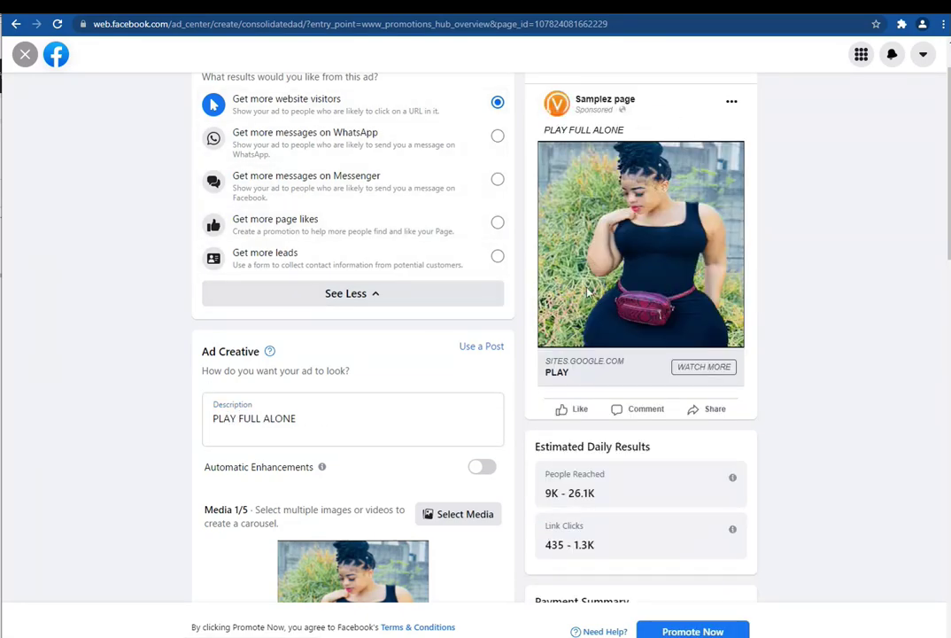
{"action": "scroll", "coordinate": [647, 400], "scroll_direction": "down", "scroll_amount": 5}
{"action": "scroll", "coordinate": [611, 470], "scroll_direction": "up", "scroll_amount": 4}
{"action": "scroll", "coordinate": [617, 456], "scroll_direction": "up", "scroll_amount": 2}
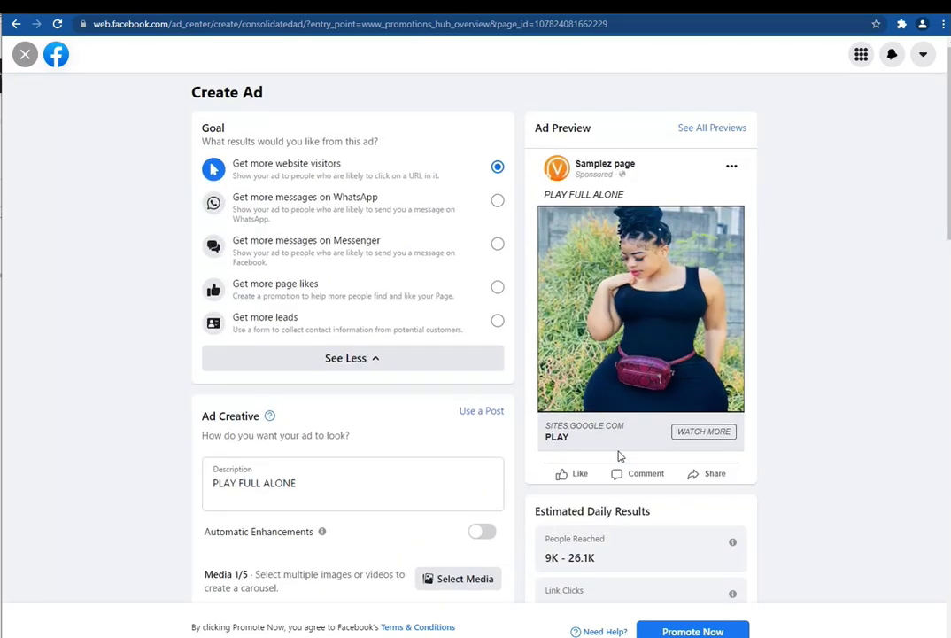
- Switch to Notepad, write "THIS IS UR ADD LOOK LIKE" on line 11, and highlight that line
{"action": "key", "text": "alt+Tab"}
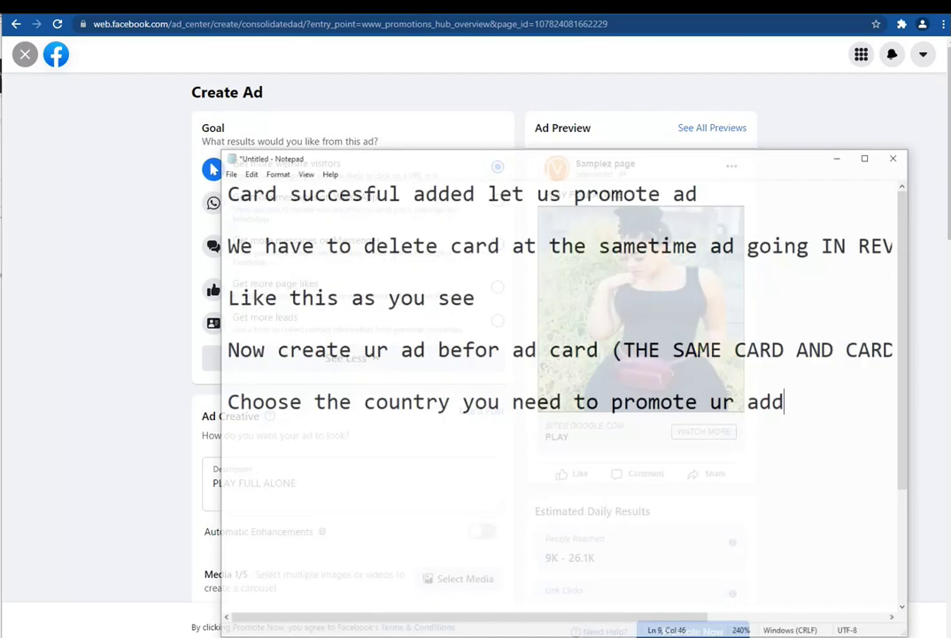
{"action": "key", "text": "Return"}
{"action": "key", "text": "Return"}
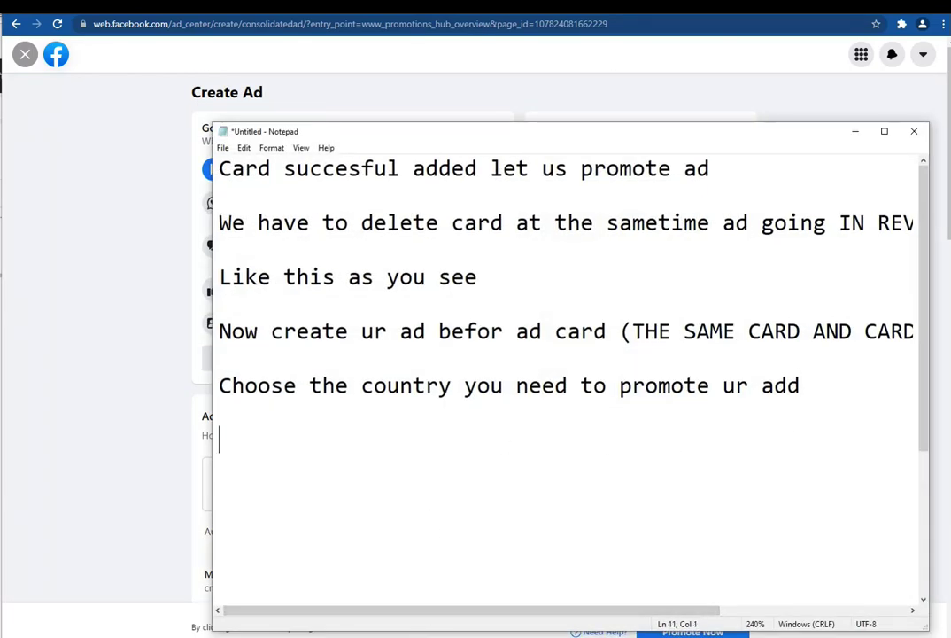
{"action": "type", "text": "t"}
{"action": "key", "text": "BackSpace"}
{"action": "type", "text": "THIS IS U"}
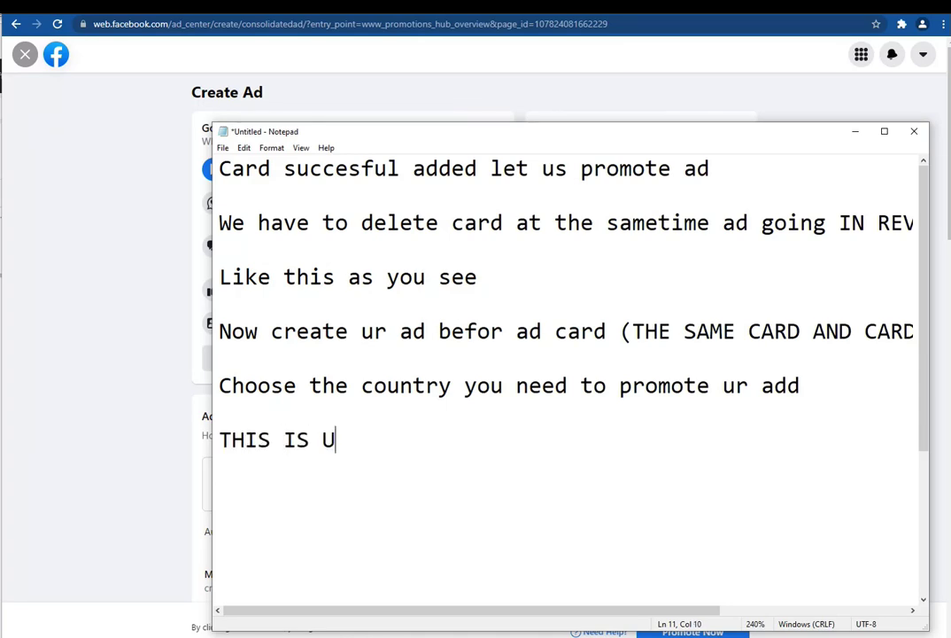
{"action": "type", "text": "R ADD L"}
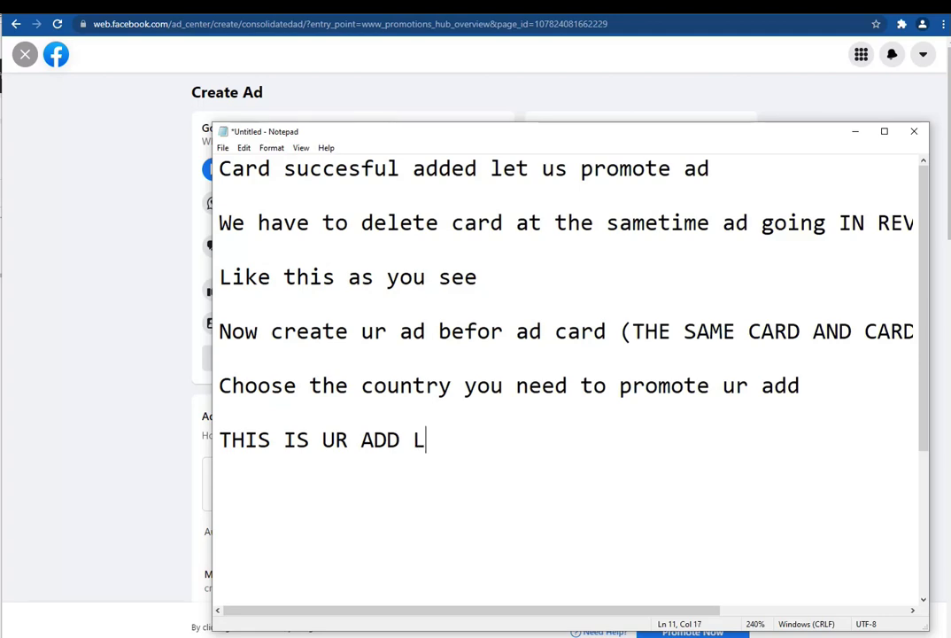
{"action": "type", "text": "OOK LIKE"}
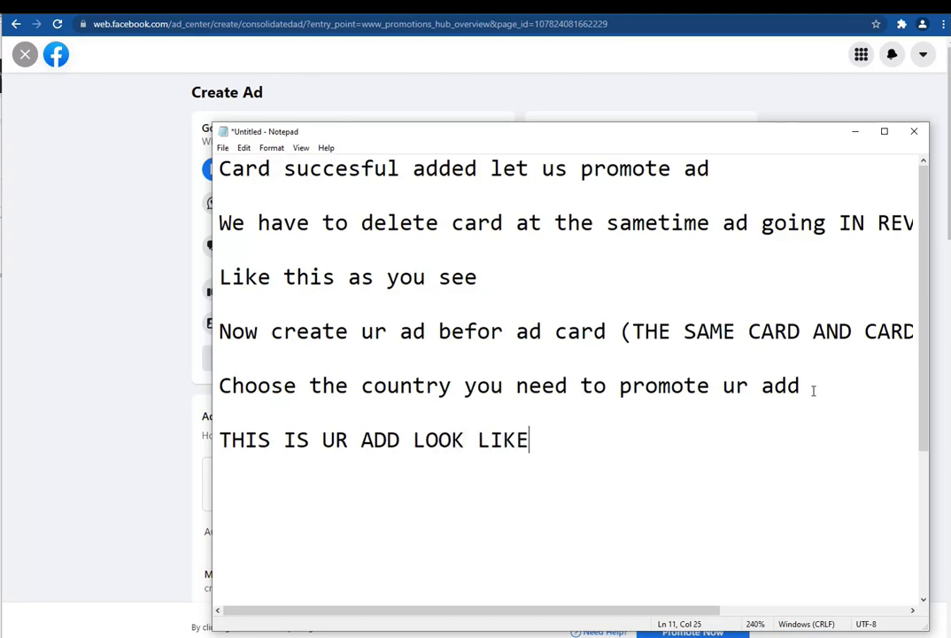
{"action": "left_click_drag", "start_coordinate": [600, 431], "coordinate": [219, 441]}
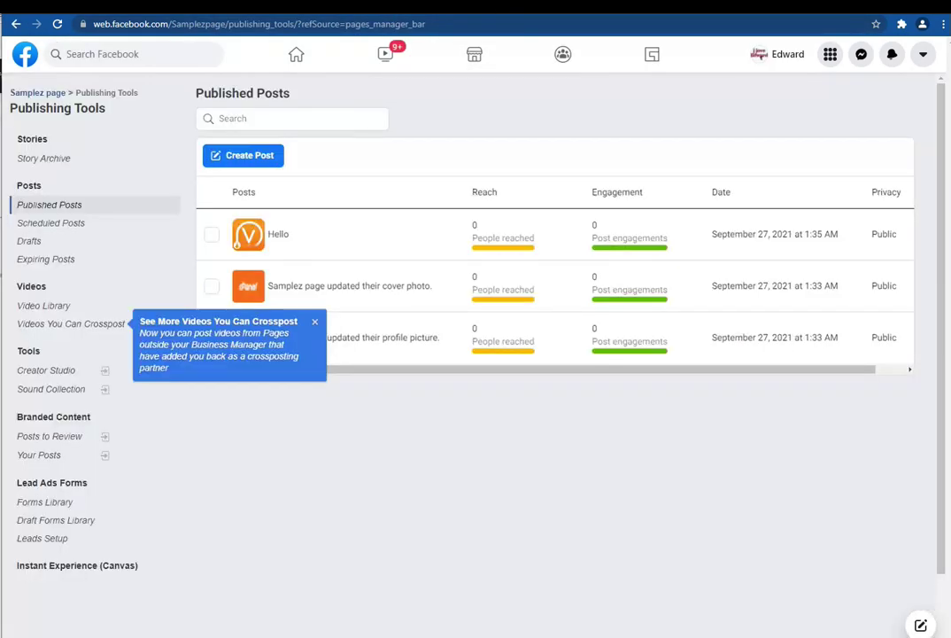
- In Facebook's Publishing Tools, dismiss the crossposting tip, open the published Hello post, and start boosting it again
{"action": "left_click", "coordinate": [313, 325]}
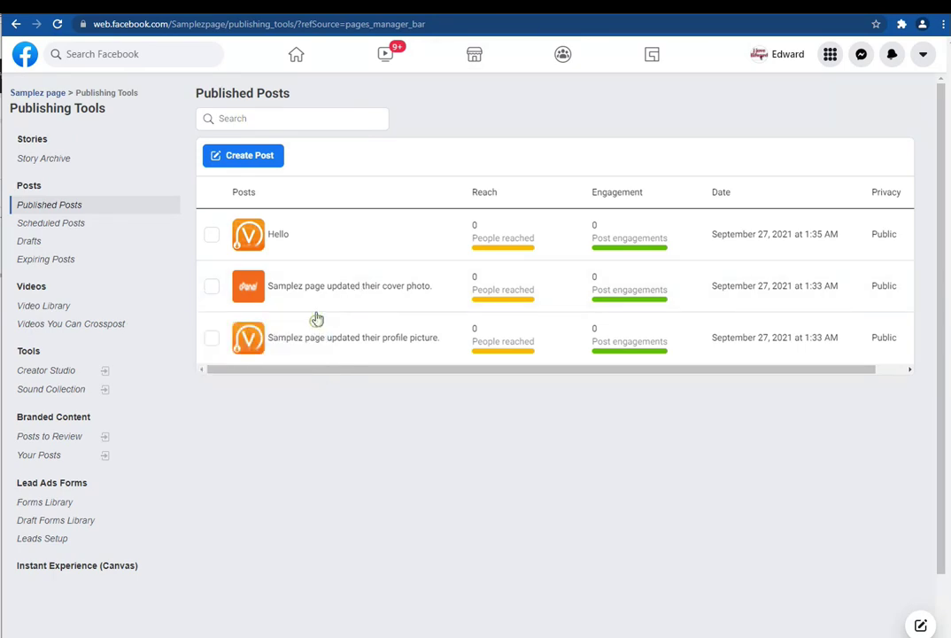
{"action": "left_click", "coordinate": [218, 234]}
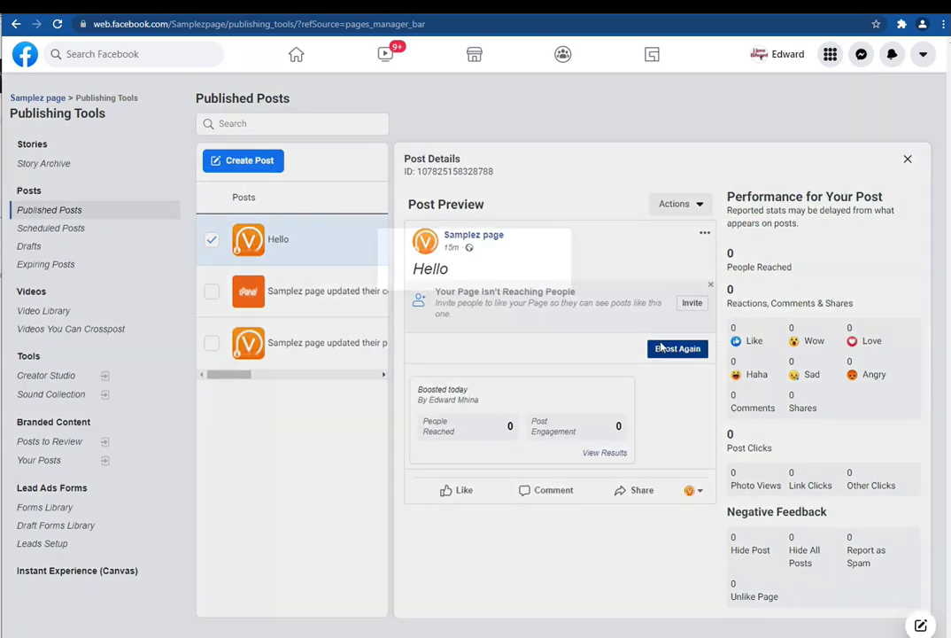
{"action": "left_click", "coordinate": [660, 348]}
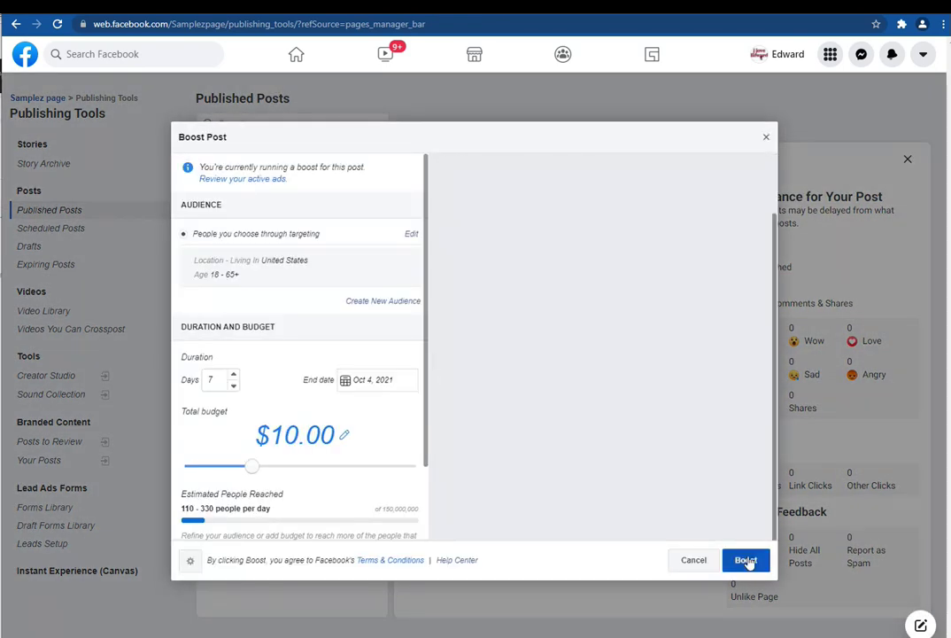
- Submit the Hello post's boost, save the payment card to the ad account, and highlight the confirmation heading
{"action": "left_click", "coordinate": [746, 560]}
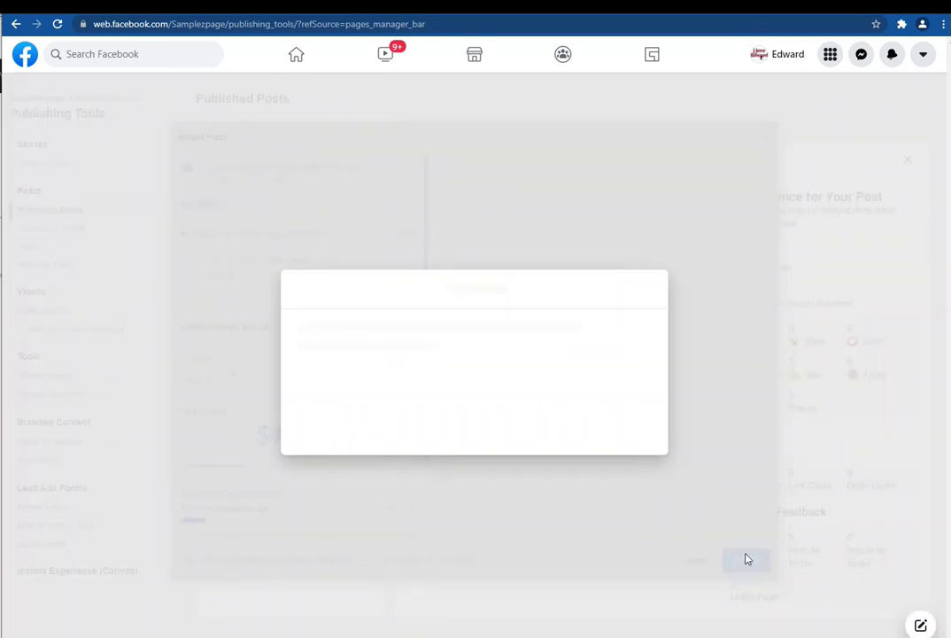
{"action": "left_click", "coordinate": [640, 457]}
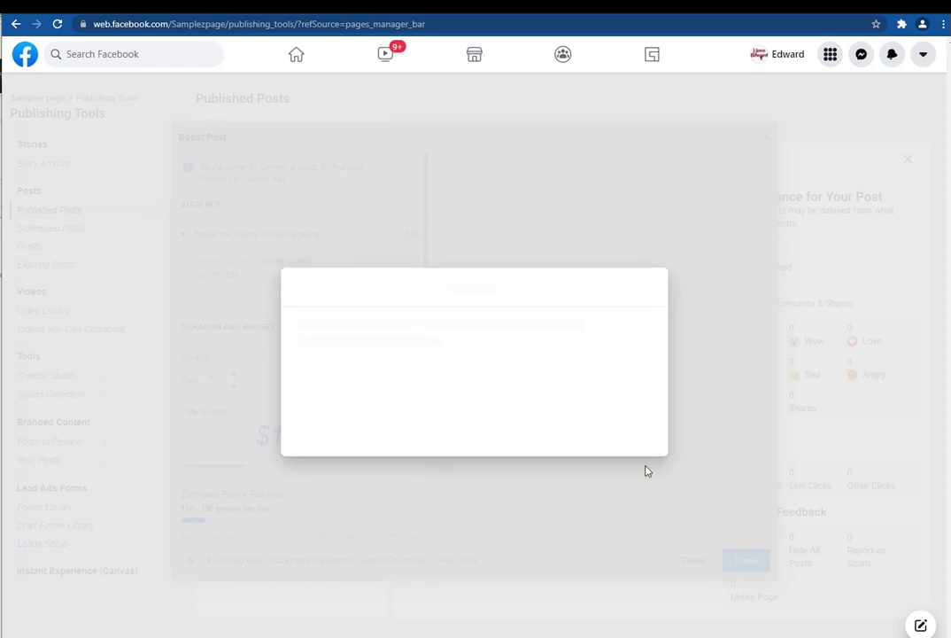
{"action": "left_click", "coordinate": [645, 468]}
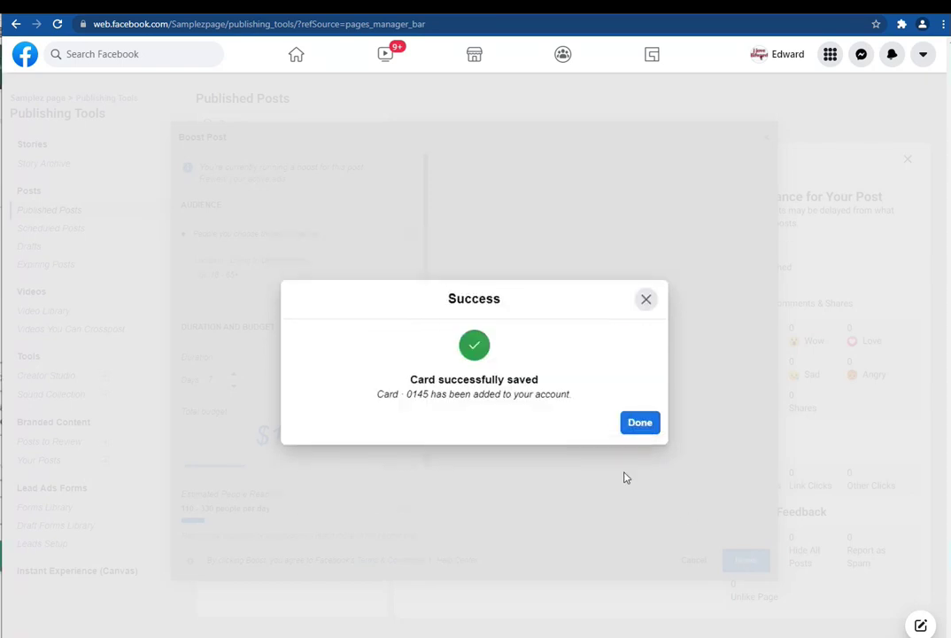
{"action": "triple_click", "coordinate": [430, 374]}
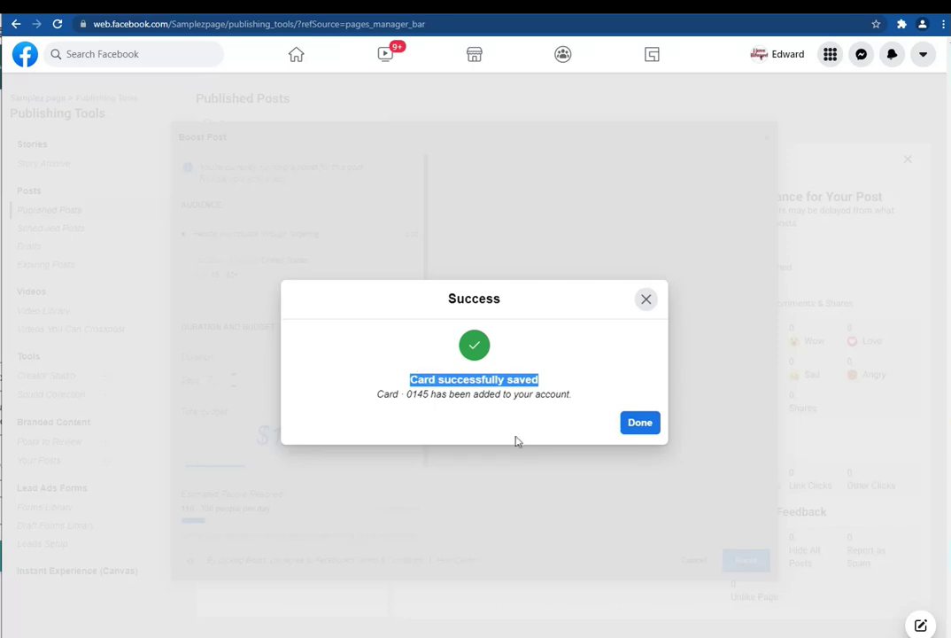
- Switch to Notepad, write "after adding card succesfull we have now to publish our ad" on line 13, and minimize the window
{"action": "left_click", "coordinate": [440, 343]}
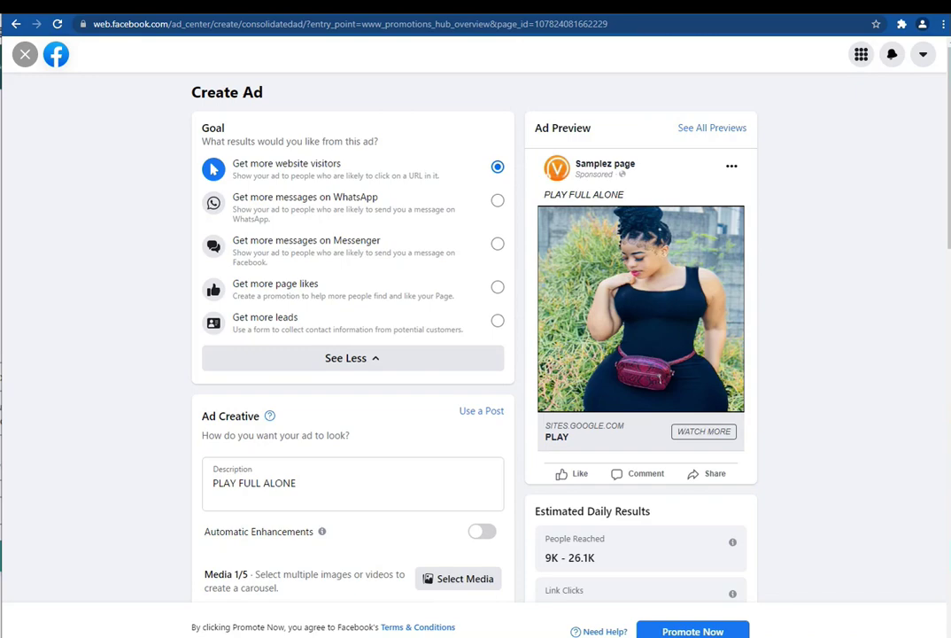
{"action": "scroll", "coordinate": [503, 501], "scroll_direction": "down", "scroll_amount": 8}
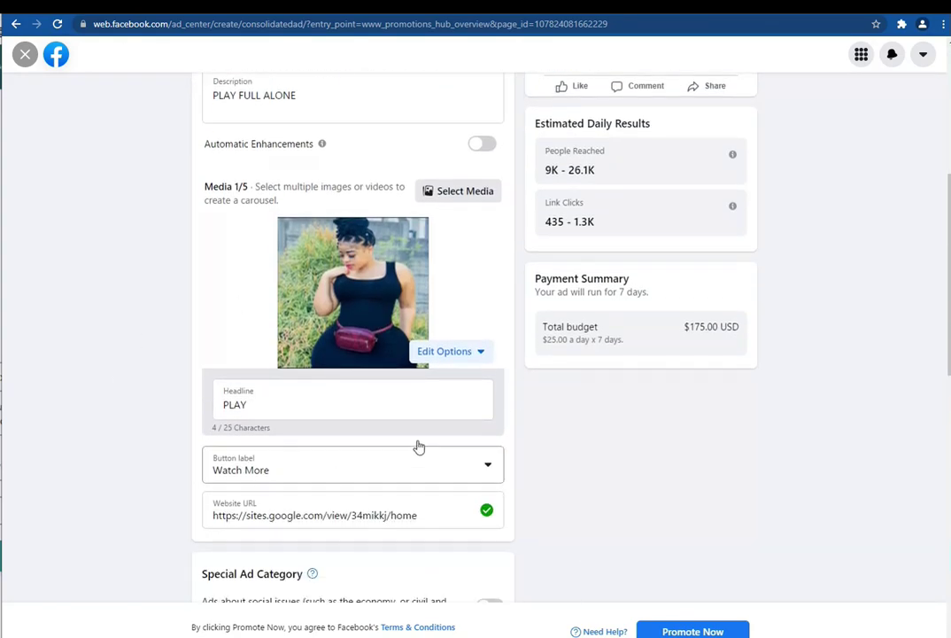
{"action": "key", "text": "alt+Tab"}
{"action": "left_click", "coordinate": [565, 450]}
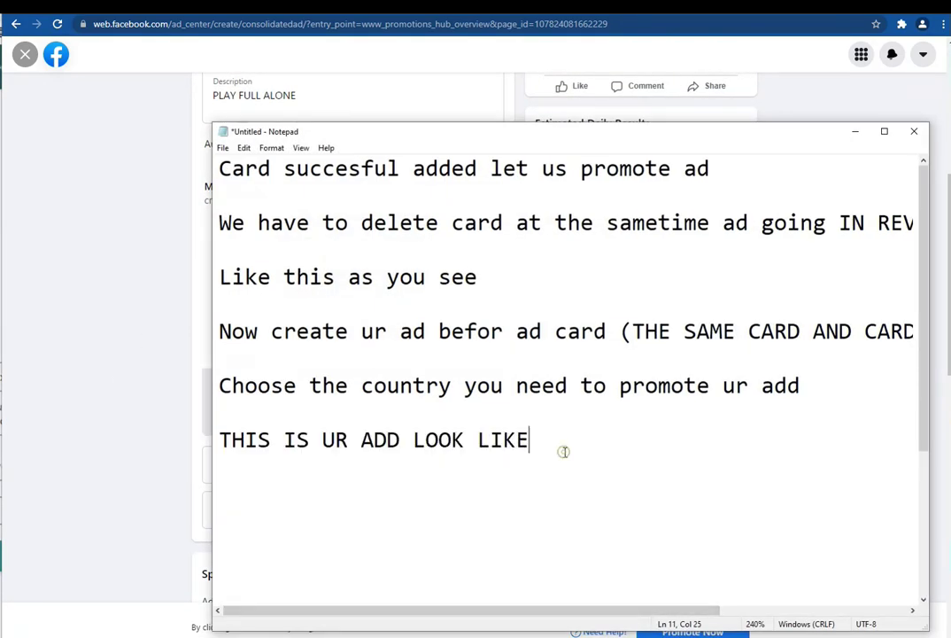
{"action": "key", "text": "Return"}
{"action": "key", "text": "Return"}
{"action": "type", "text": "afte"}
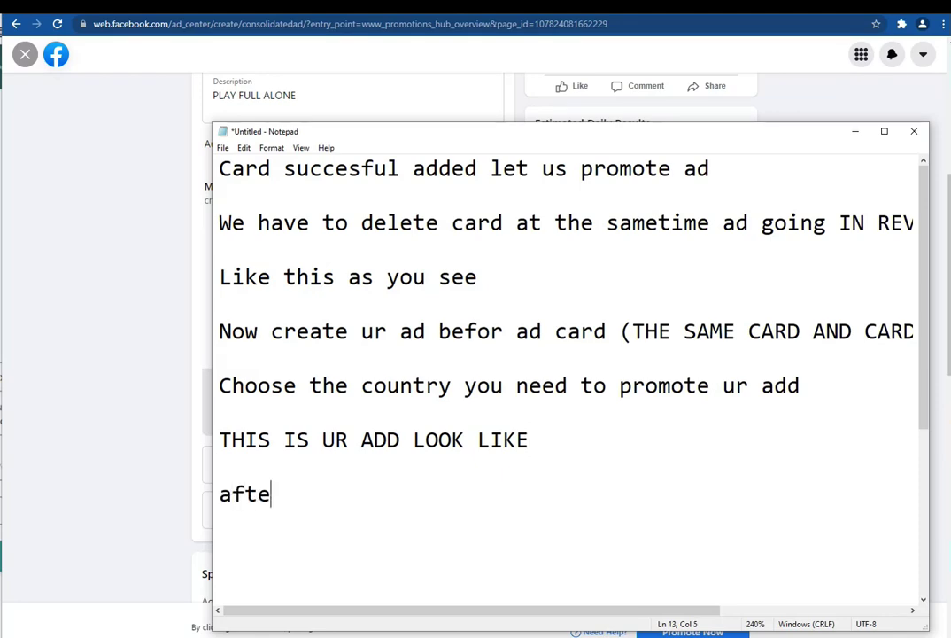
{"action": "type", "text": "r addi"}
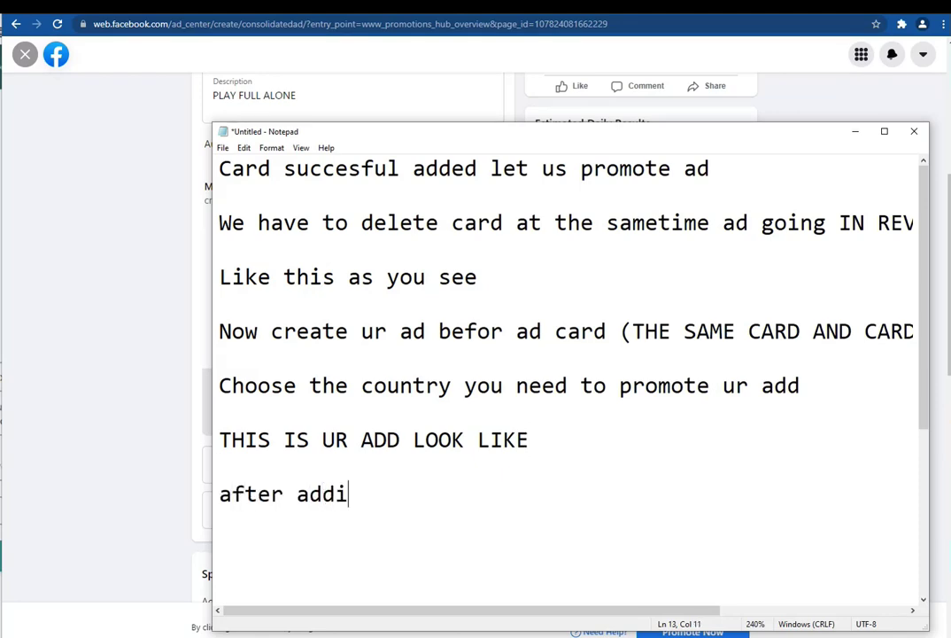
{"action": "type", "text": "ng card succes"}
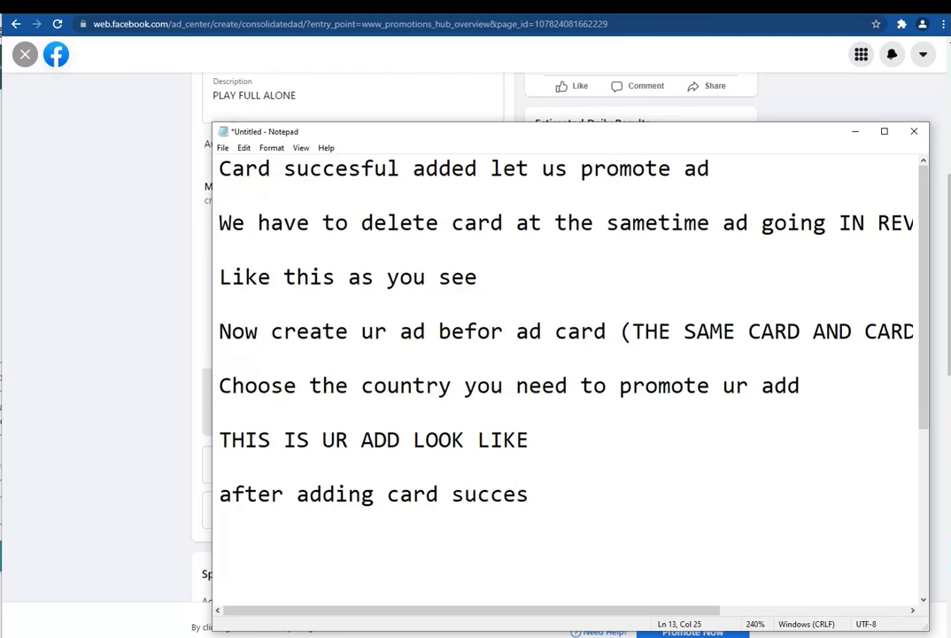
{"action": "type", "text": "full w"}
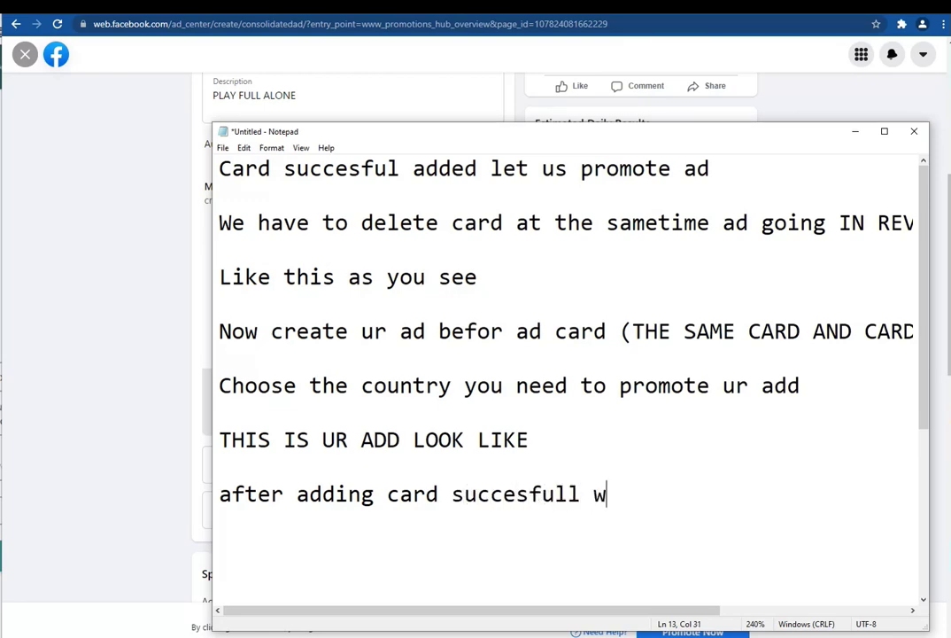
{"action": "type", "text": "e have no"}
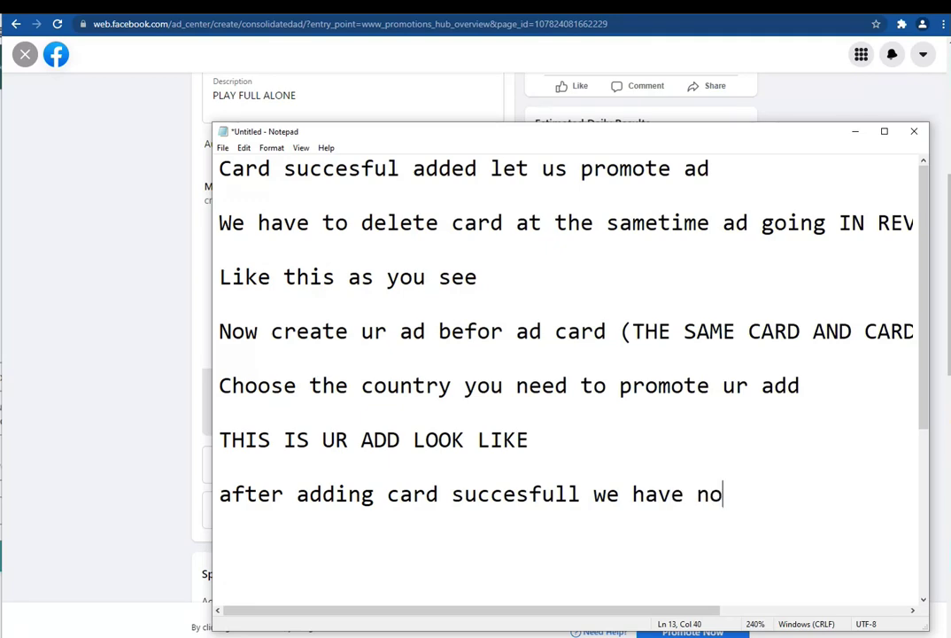
{"action": "type", "text": "w to "}
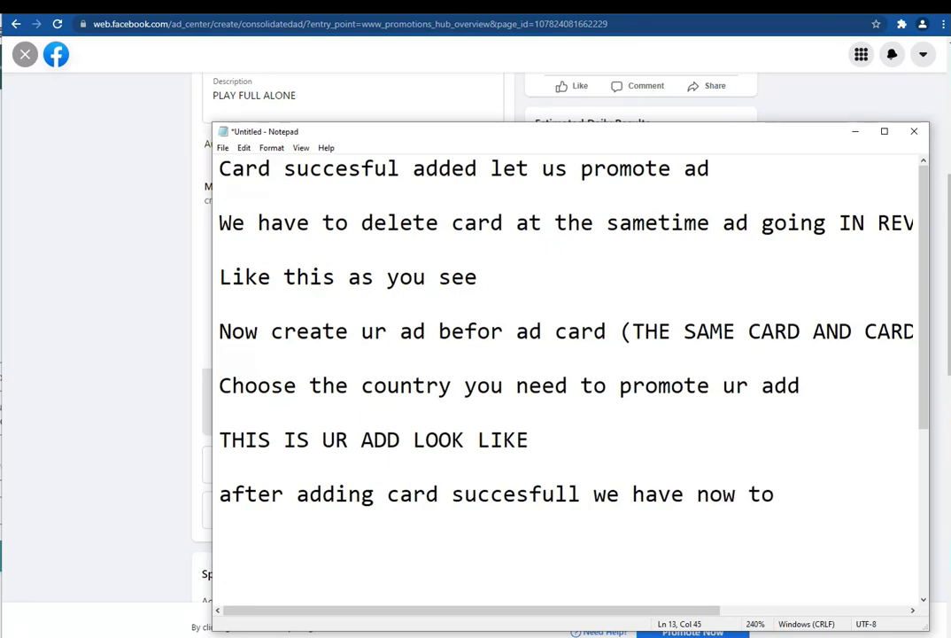
{"action": "type", "text": "publish"}
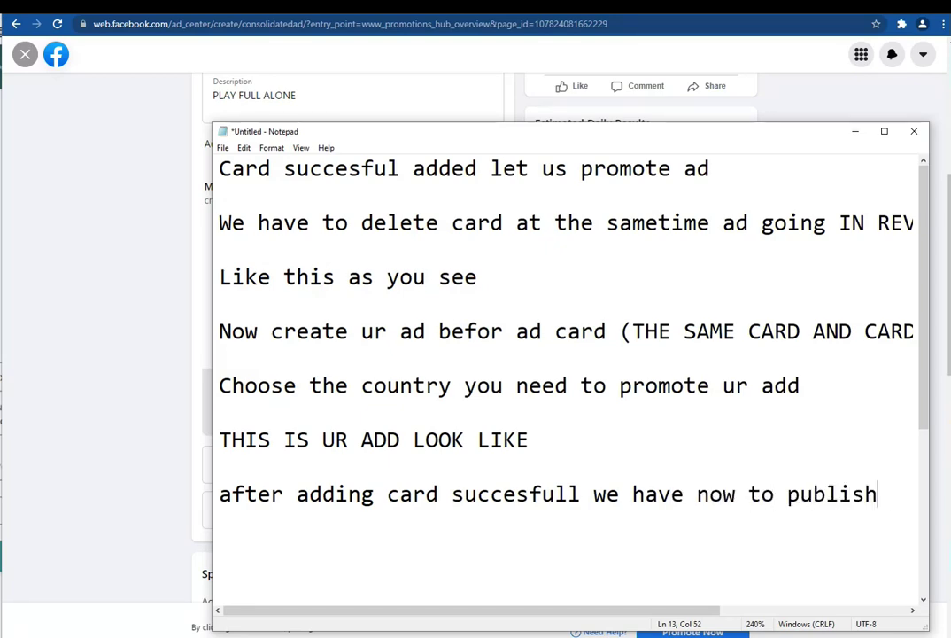
{"action": "type", "text": " our "}
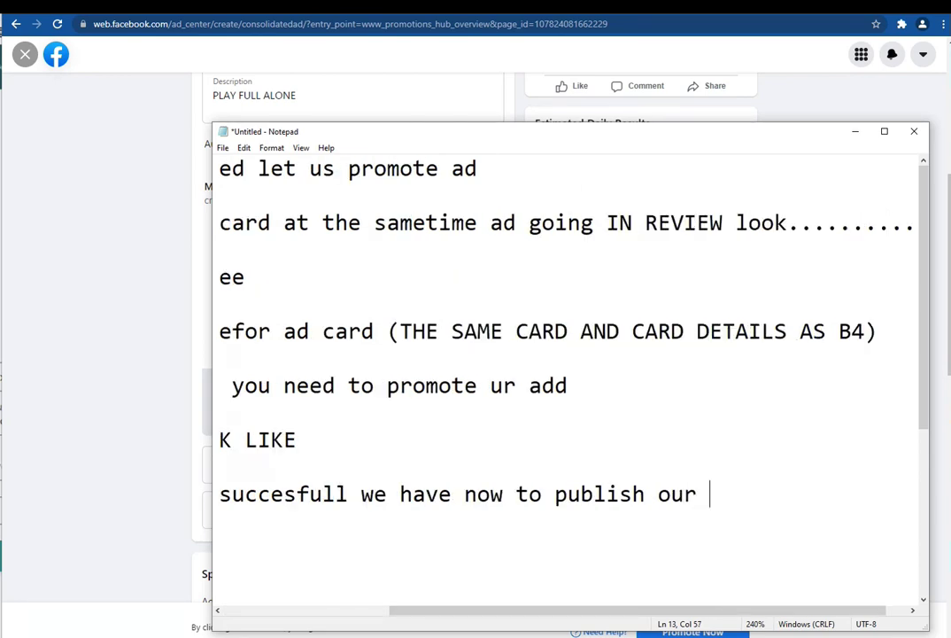
{"action": "type", "text": "add"}
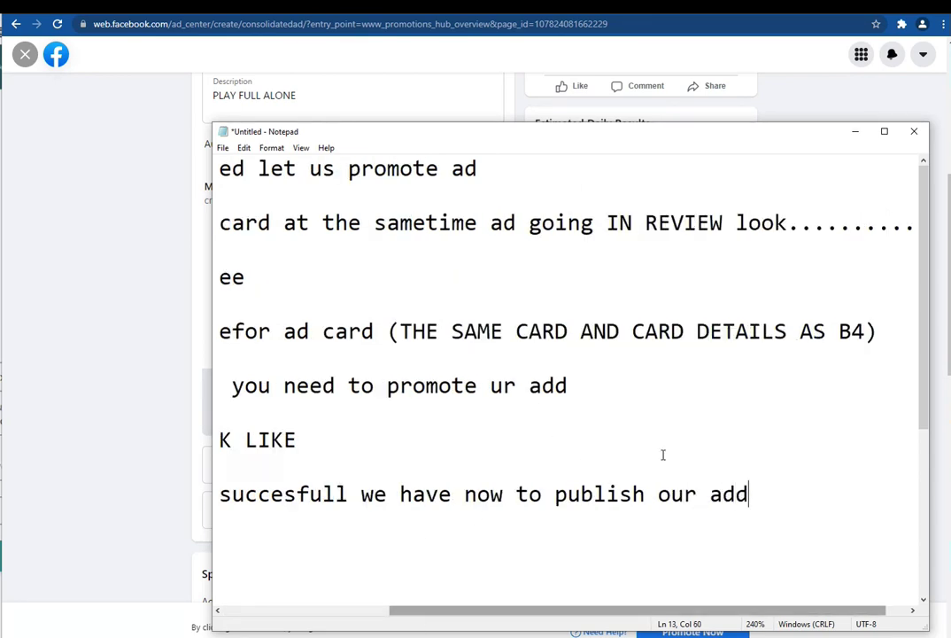
{"action": "key", "text": "BackSpace"}
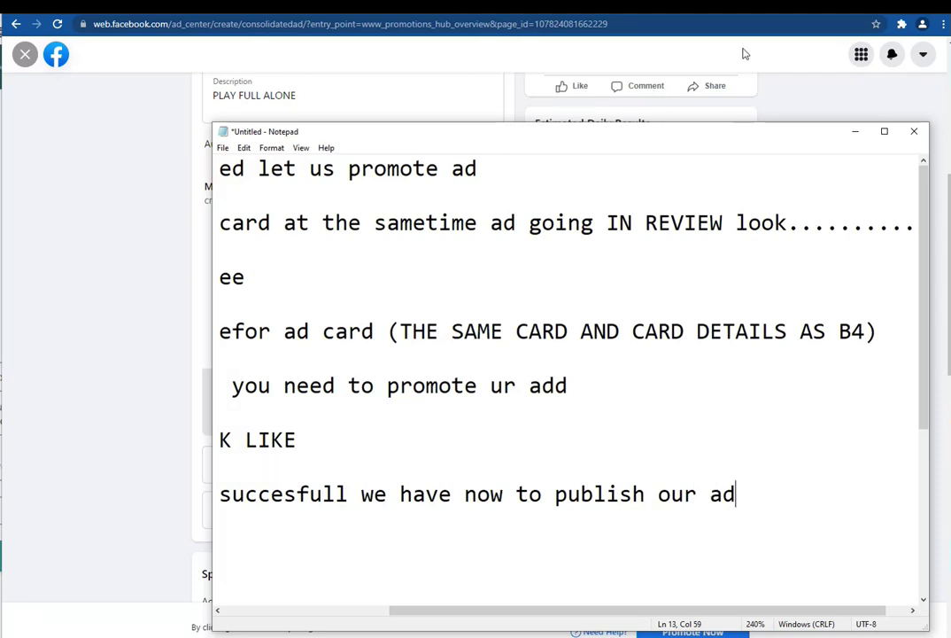
{"action": "left_click", "coordinate": [855, 131]}
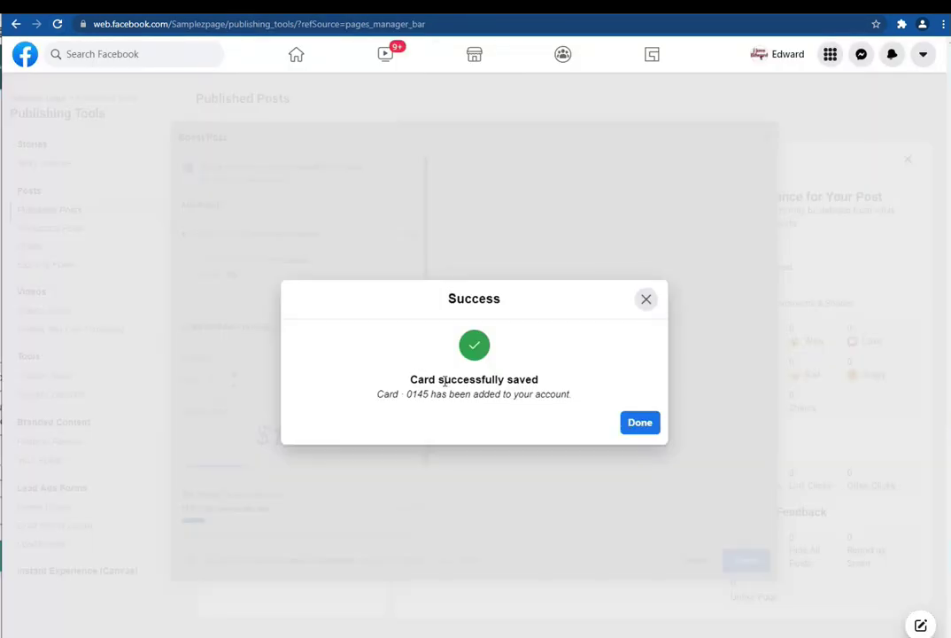
- Highlight the card-saved confirmation, and reload the ad account's Payment Settings to check the listed payment method
{"action": "triple_click", "coordinate": [444, 381]}
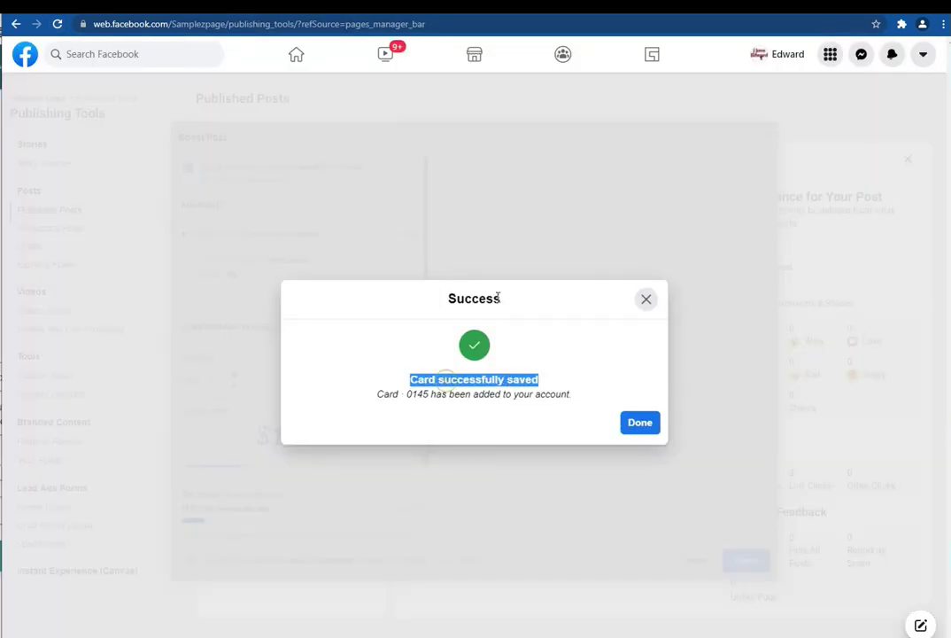
{"action": "double_click", "coordinate": [487, 301]}
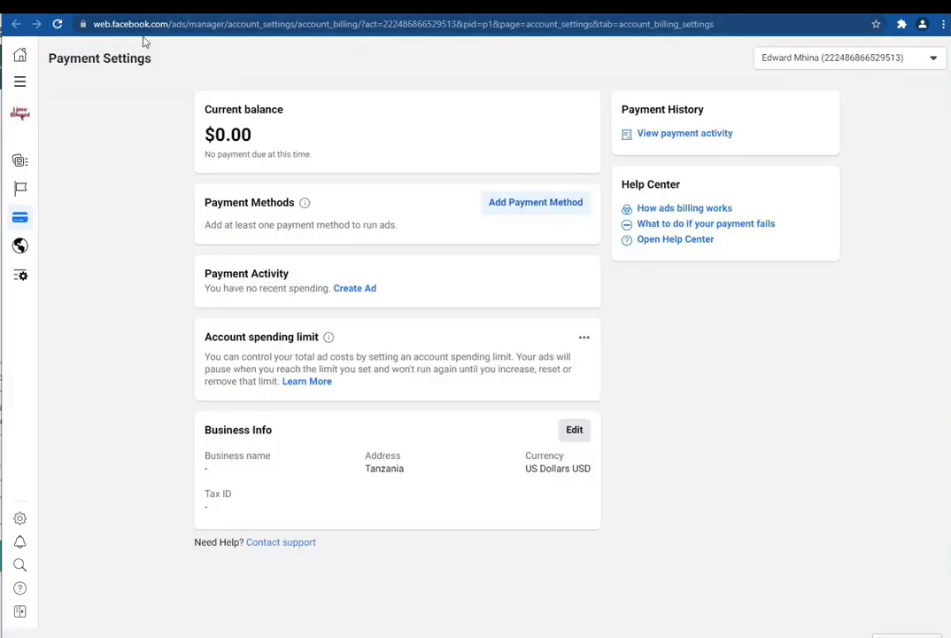
{"action": "left_click", "coordinate": [56, 28]}
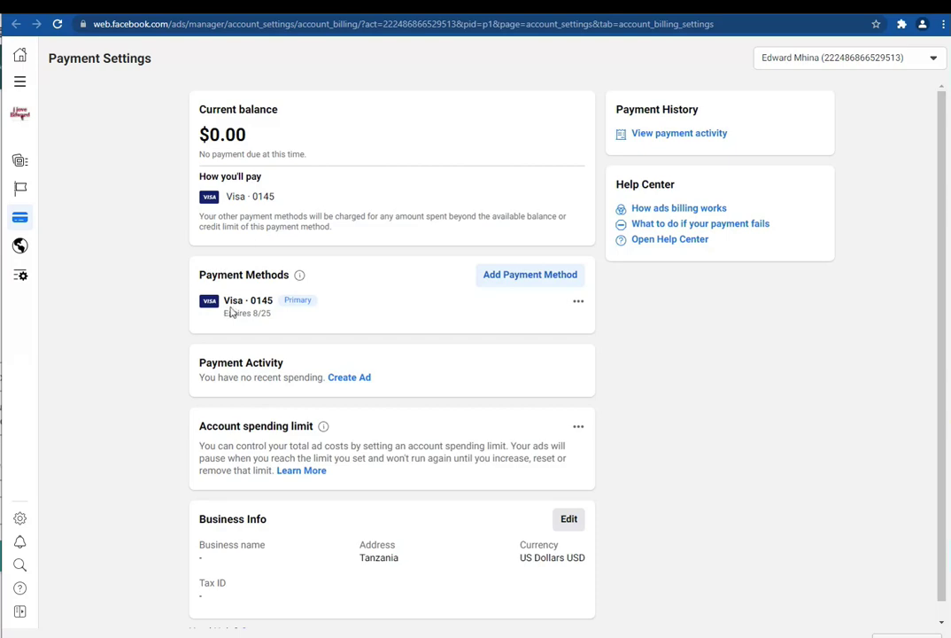
{"action": "triple_click", "coordinate": [237, 300]}
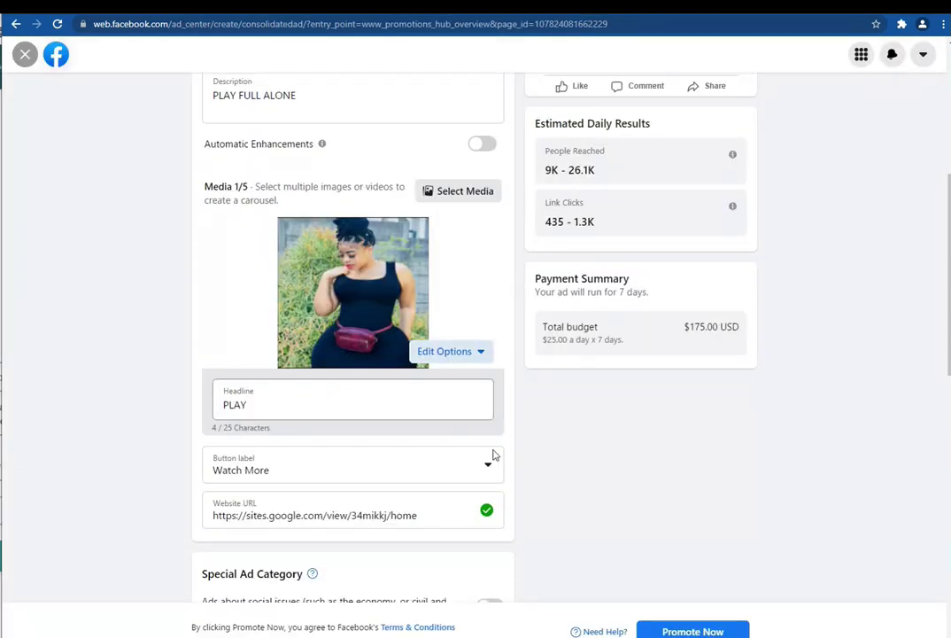
- Return to the Create Ad page, promote the "PLAY FULL ALONE" website visitors ad, and continue to its listing in Ad Center
{"action": "scroll", "coordinate": [493, 452], "scroll_direction": "down", "scroll_amount": 1}
{"action": "scroll", "coordinate": [502, 447], "scroll_direction": "up", "scroll_amount": 2}
{"action": "scroll", "coordinate": [647, 563], "scroll_direction": "up", "scroll_amount": 4}
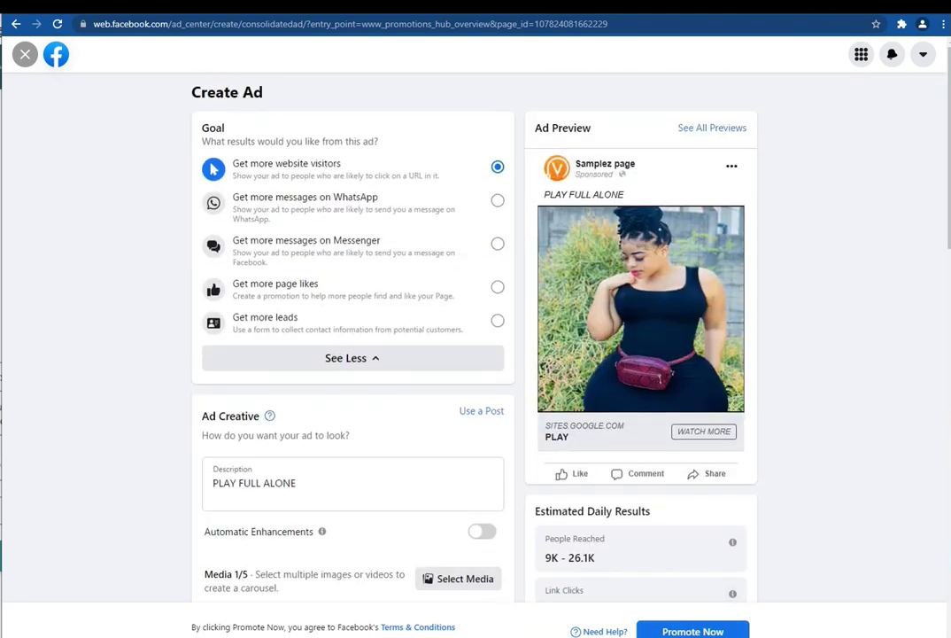
{"action": "left_click", "coordinate": [708, 633]}
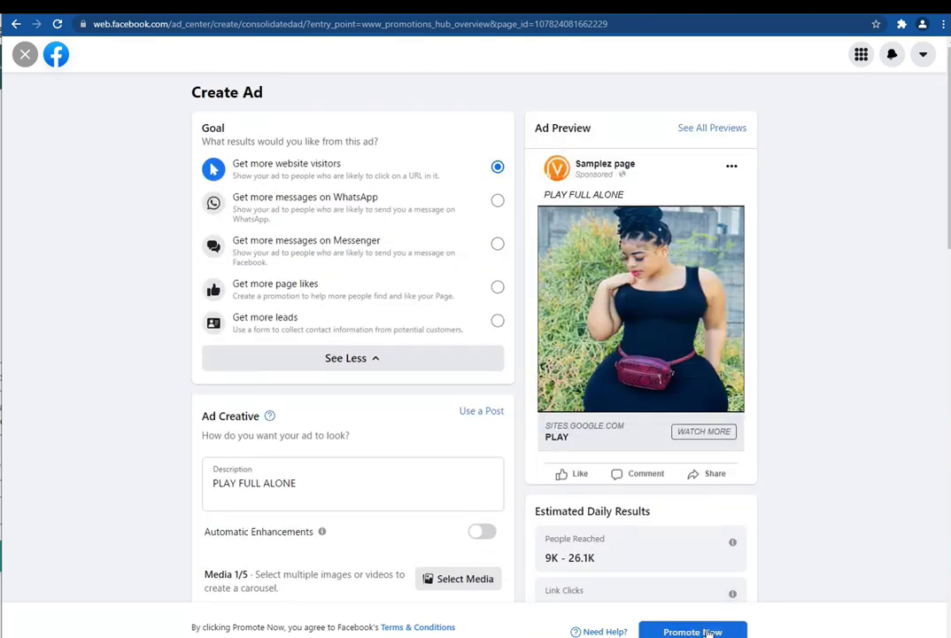
{"action": "left_click", "coordinate": [692, 631]}
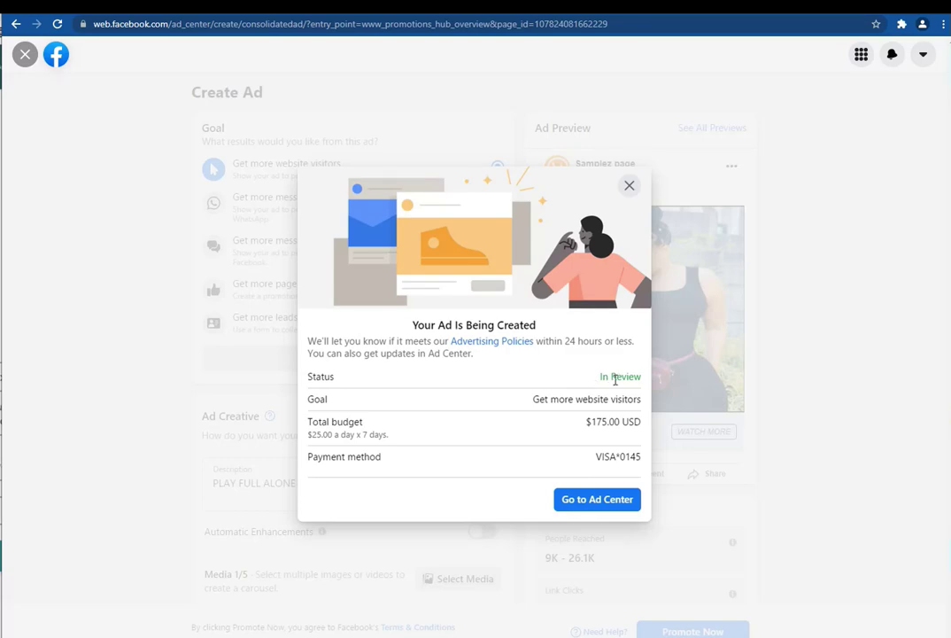
{"action": "triple_click", "coordinate": [616, 379]}
{"action": "left_click", "coordinate": [613, 500]}
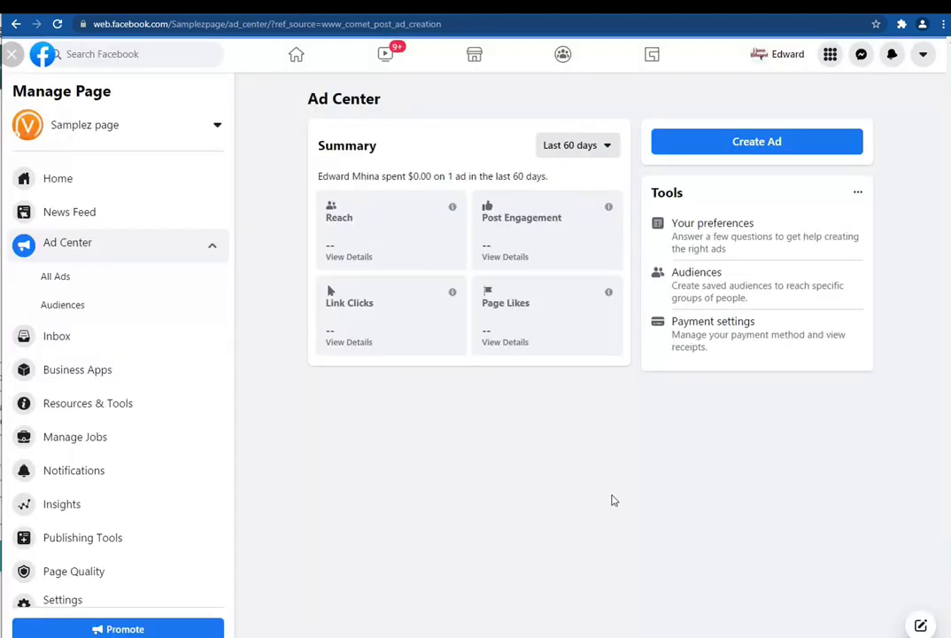
{"action": "scroll", "coordinate": [613, 500], "scroll_direction": "down", "scroll_amount": 1}
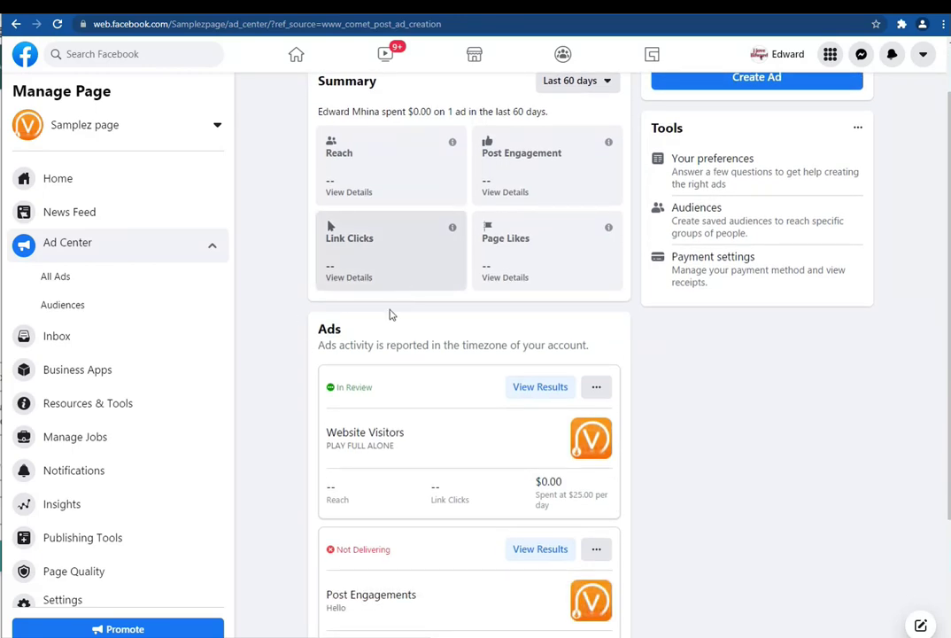
- Switch to Notepad and write "Finaly we have finish to create website ad its so simple as you see.........." on line 15
{"action": "key", "text": "alt+Tab"}
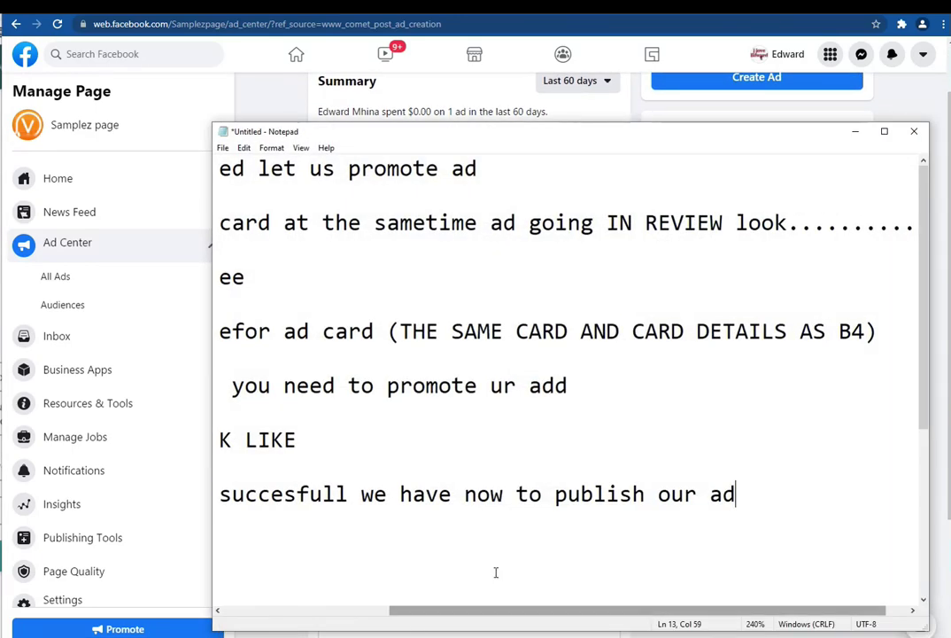
{"action": "key", "text": "Return"}
{"action": "key", "text": "Return"}
{"action": "type", "text": "F"}
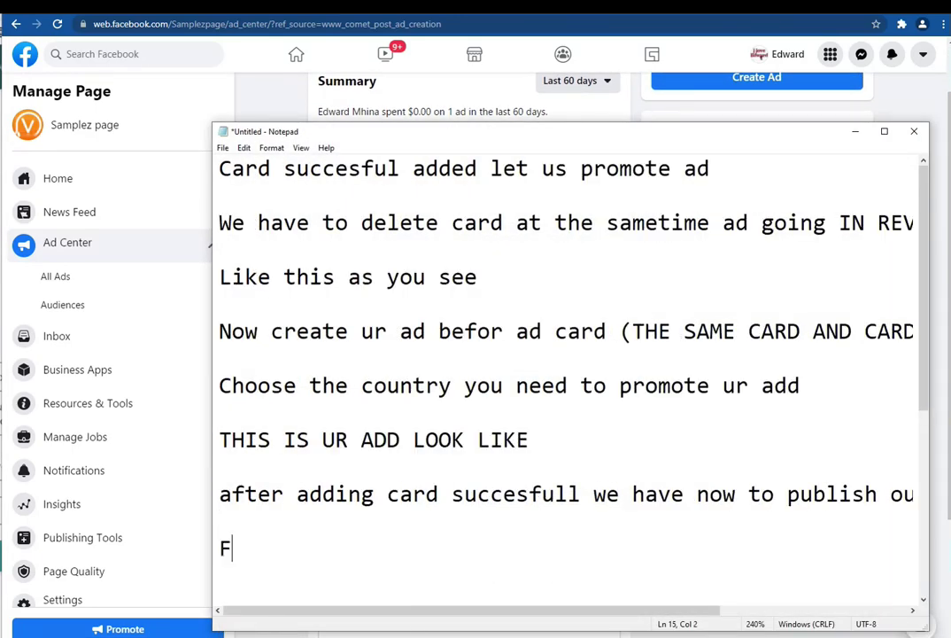
{"action": "type", "text": "inaly w"}
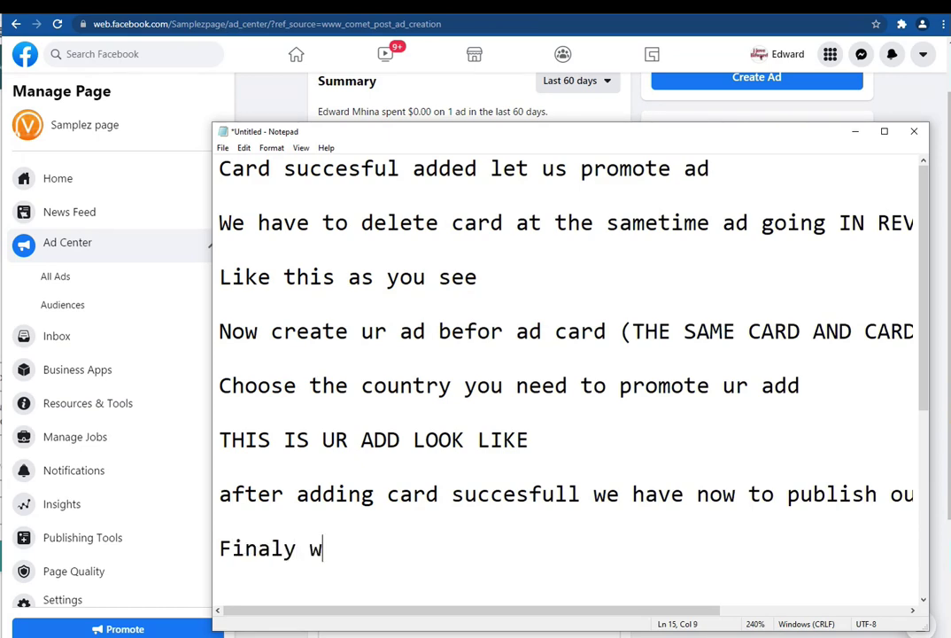
{"action": "type", "text": "e have fi"}
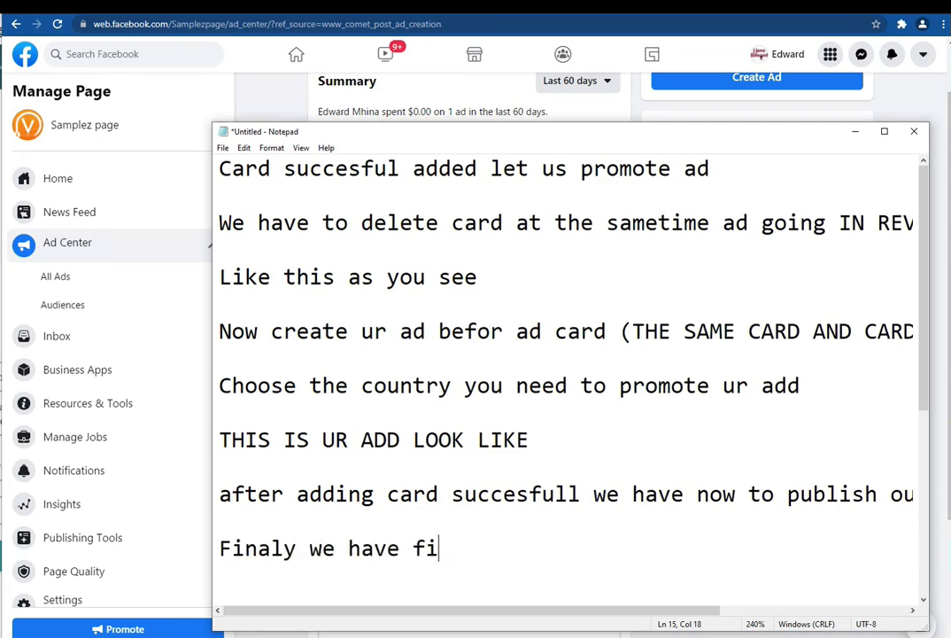
{"action": "type", "text": "nish to c"}
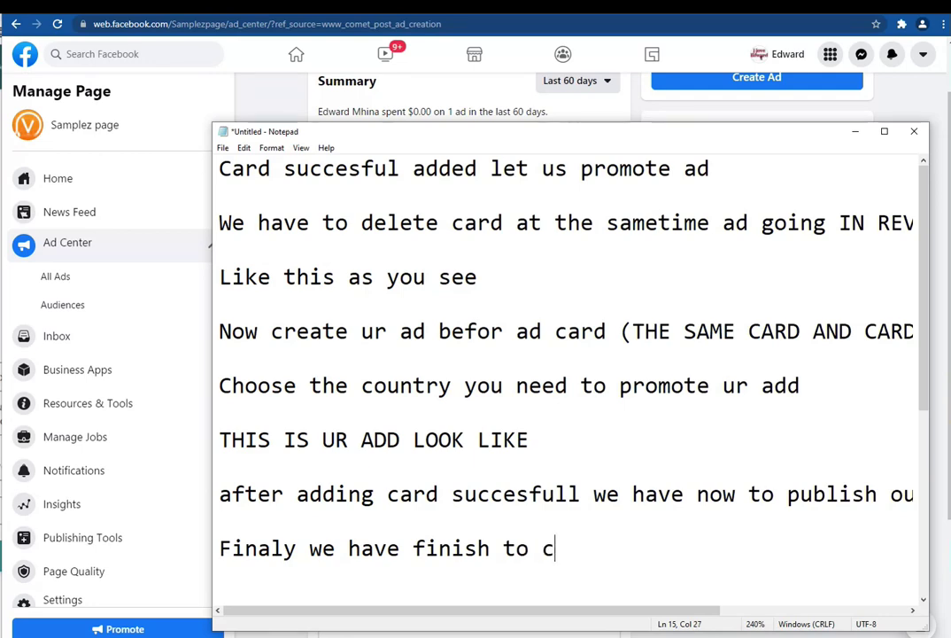
{"action": "type", "text": "reate we"}
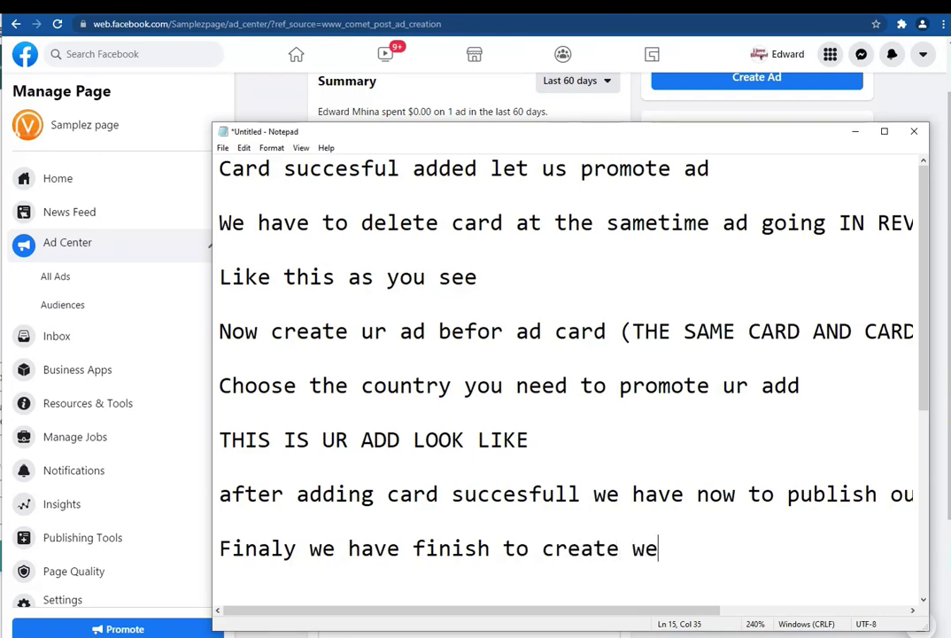
{"action": "type", "text": "bsite ad"}
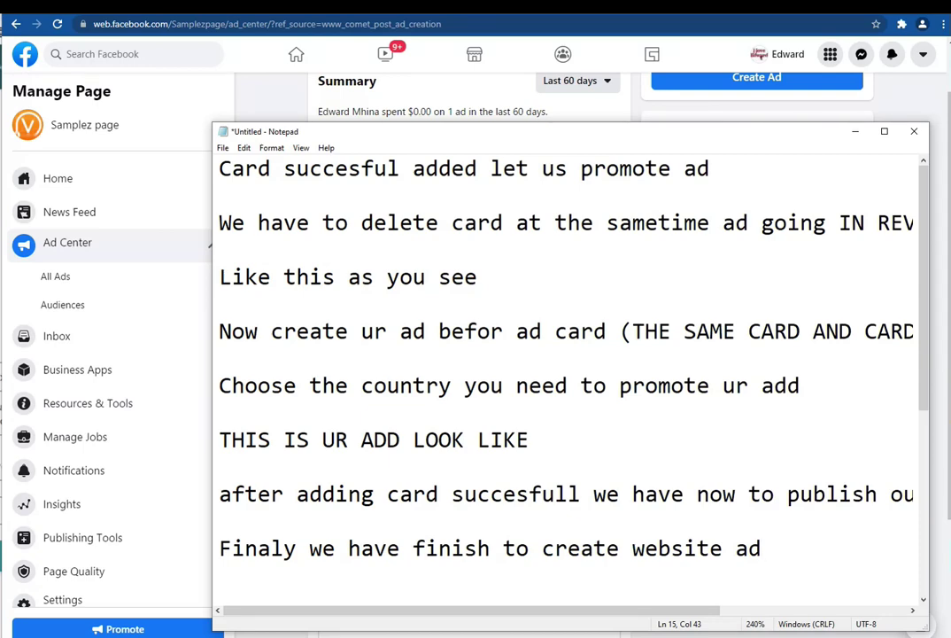
{"action": "type", "text": " its so "}
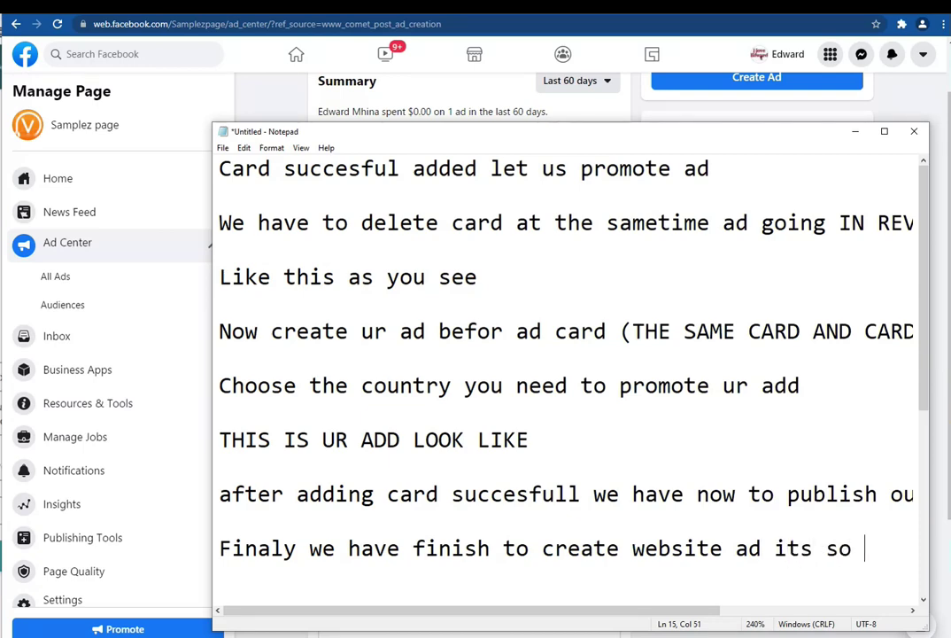
{"action": "type", "text": "simple "}
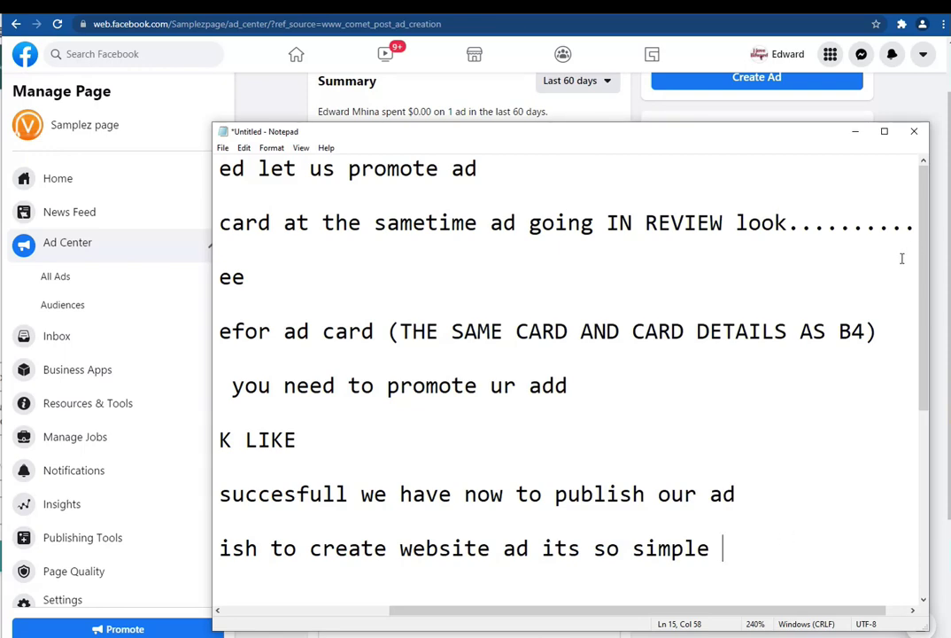
{"action": "type", "text": "as "}
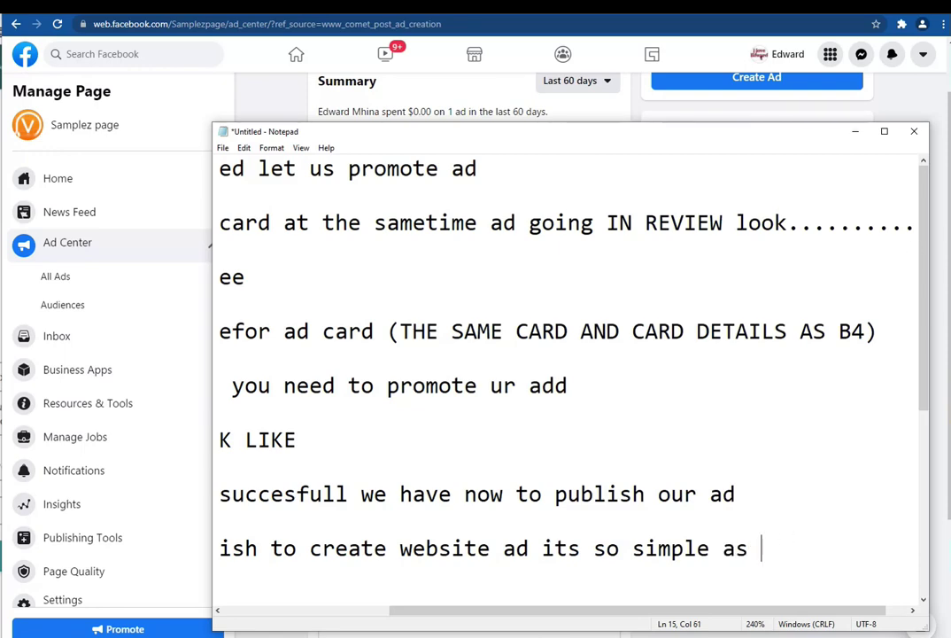
{"action": "type", "text": "you see"}
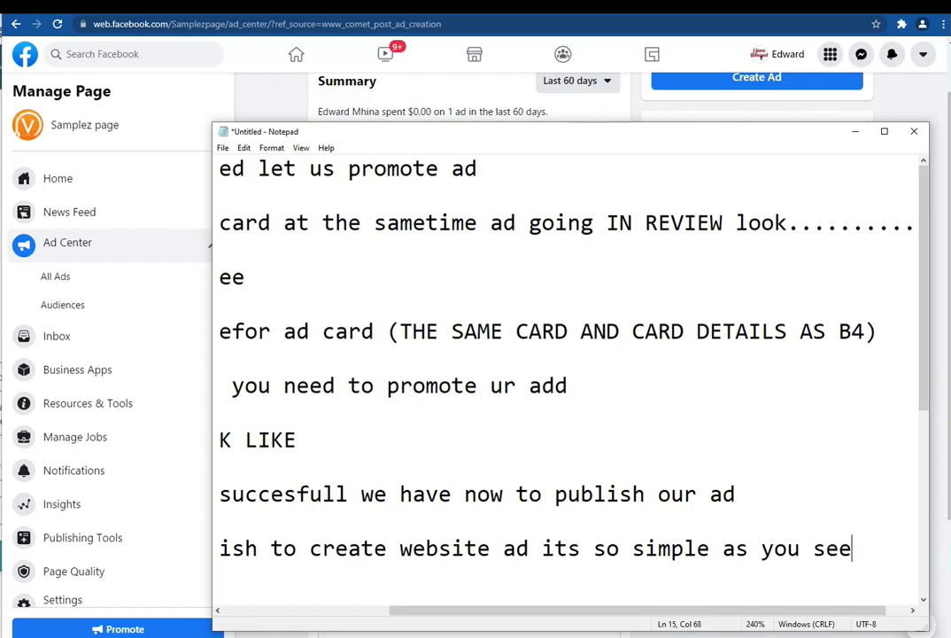
{"action": "type", "text": ".........."}
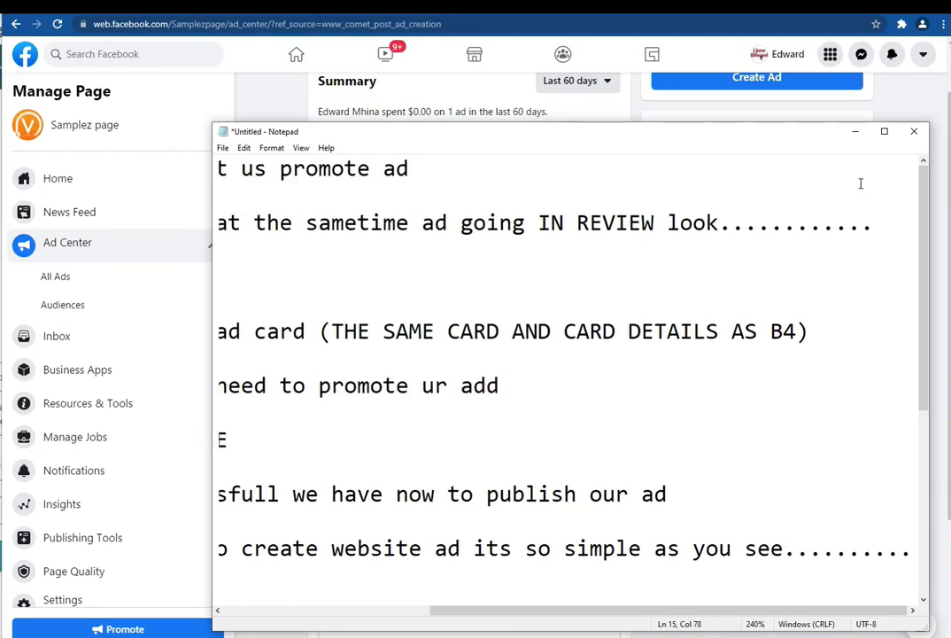
- Minimize the notes, then switch back to Notepad over the Create a Page form and delete all existing text
{"action": "left_click", "coordinate": [855, 133]}
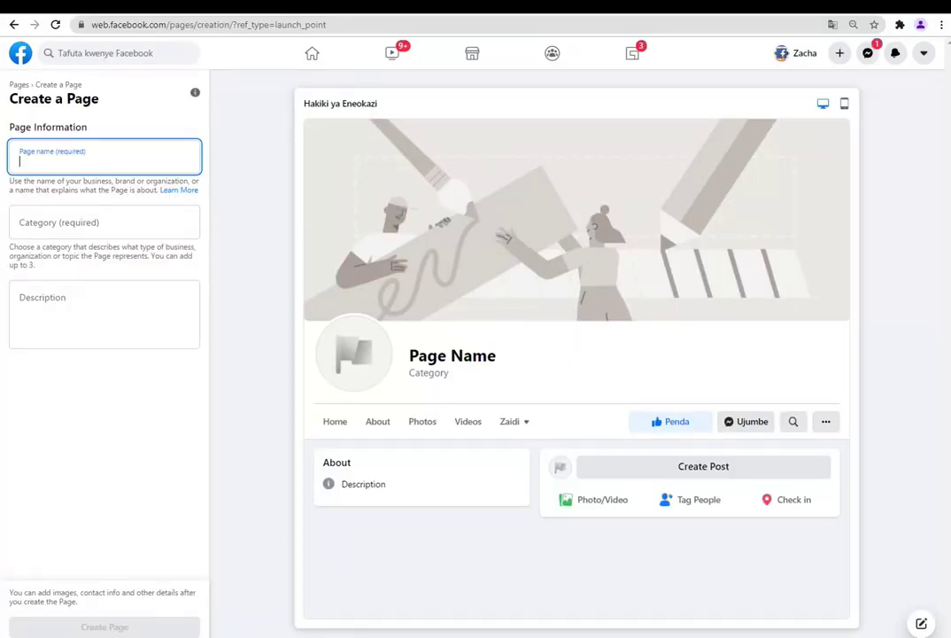
{"action": "key", "text": "alt+Tab"}
{"action": "left_click", "coordinate": [450, 577]}
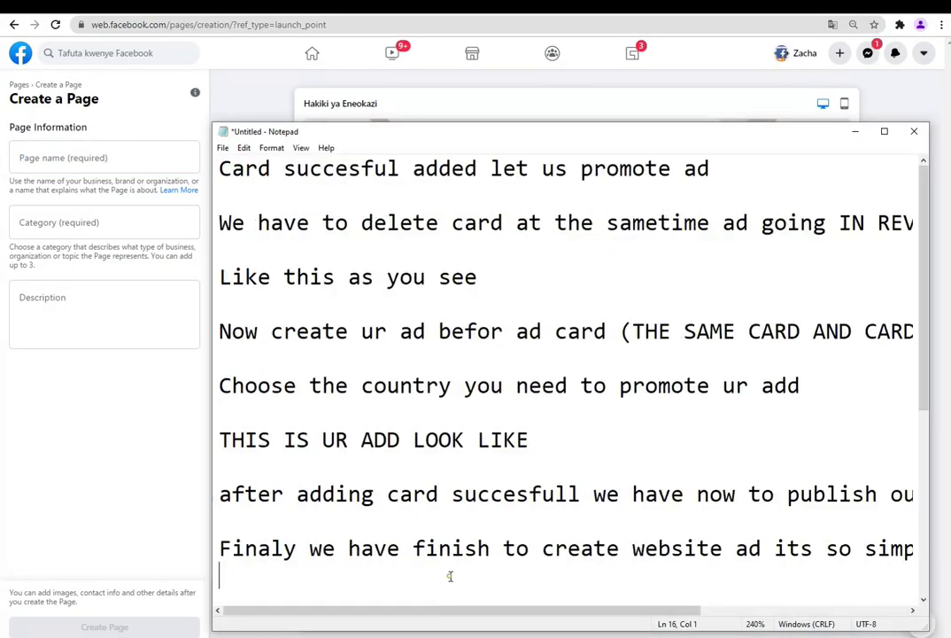
{"action": "key", "text": "ctrl+a"}
{"action": "key", "text": "Delete"}
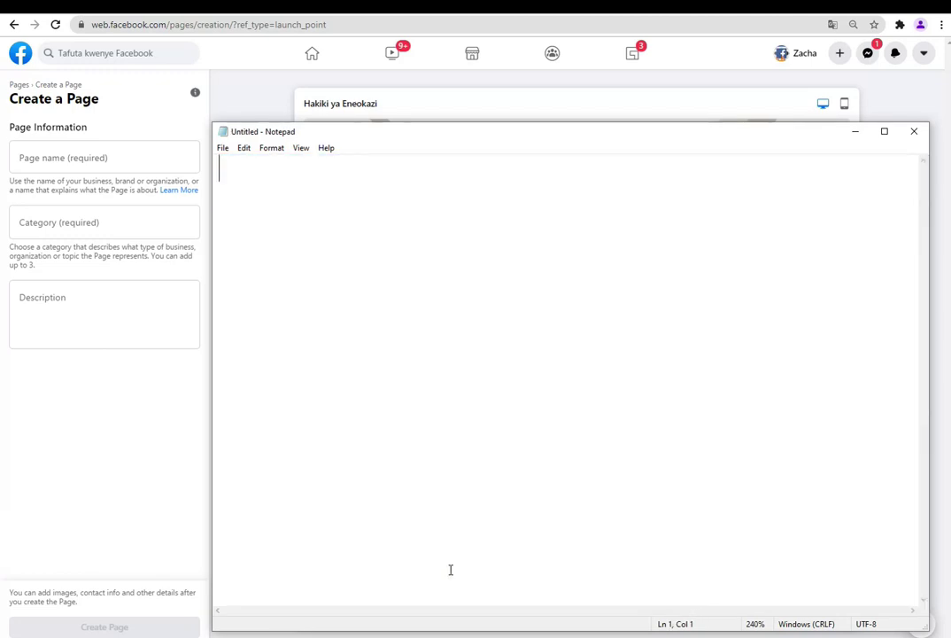
- Write "Now let me teach you how to promote ad on facebook page" on the first line of the empty note
{"action": "type", "text": "Now"}
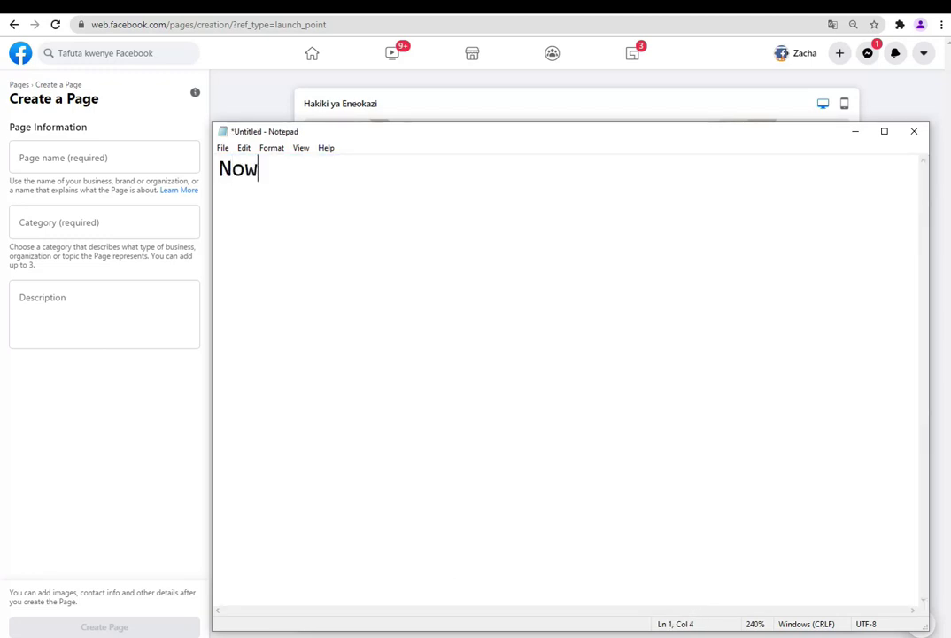
{"action": "type", "text": " let m"}
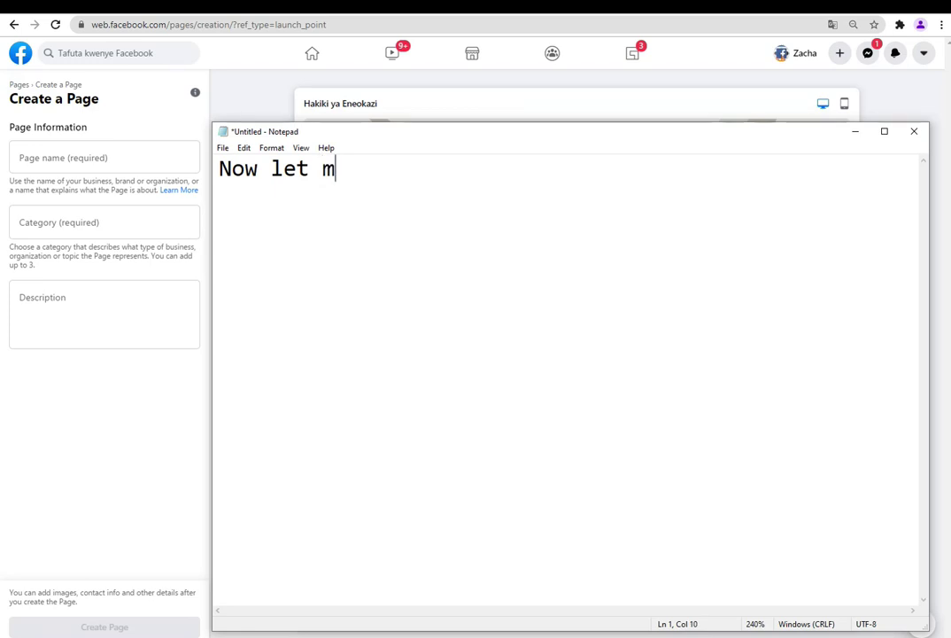
{"action": "type", "text": "e teach"}
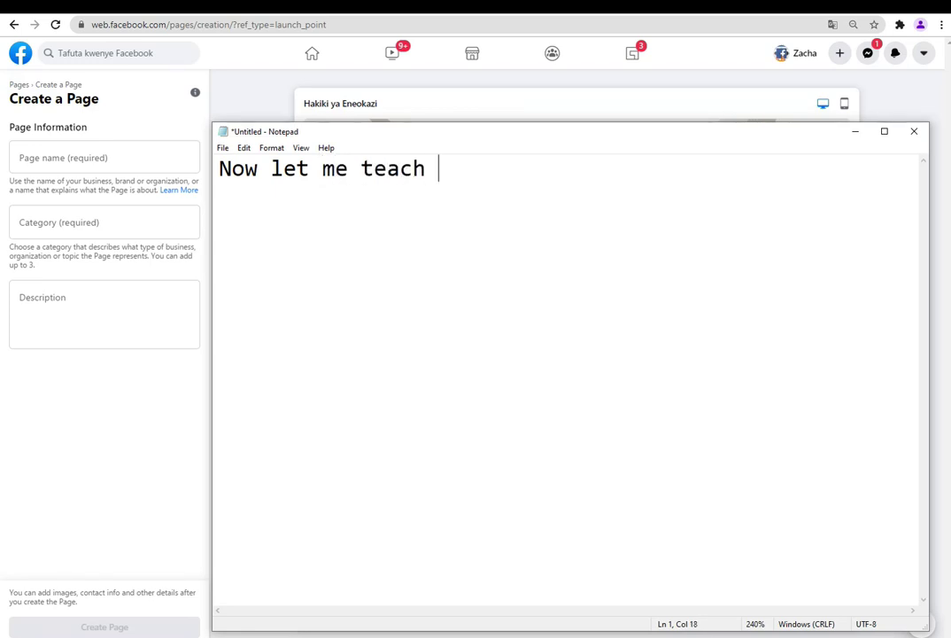
{"action": "type", "text": " you ho"}
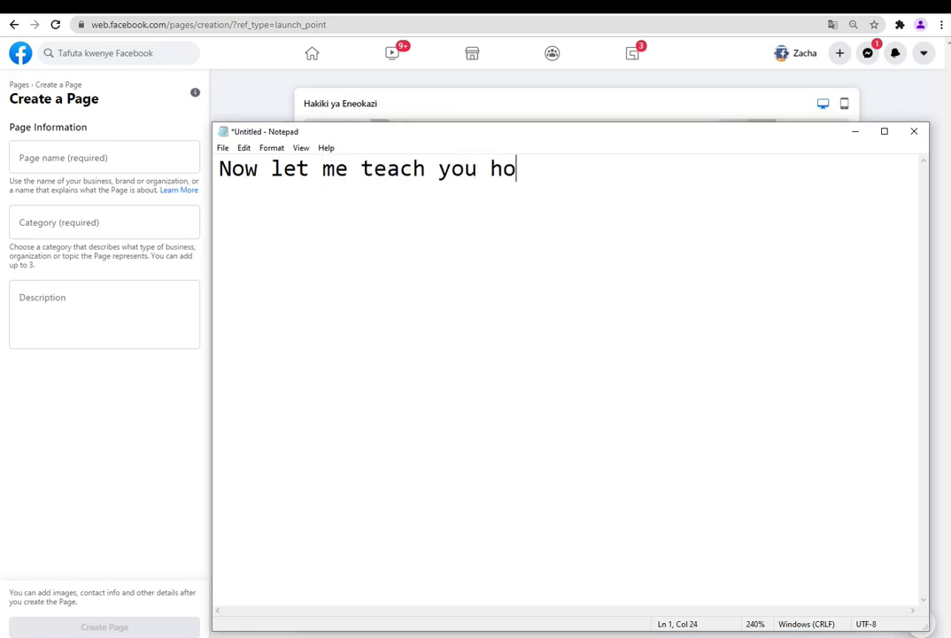
{"action": "type", "text": "w to p"}
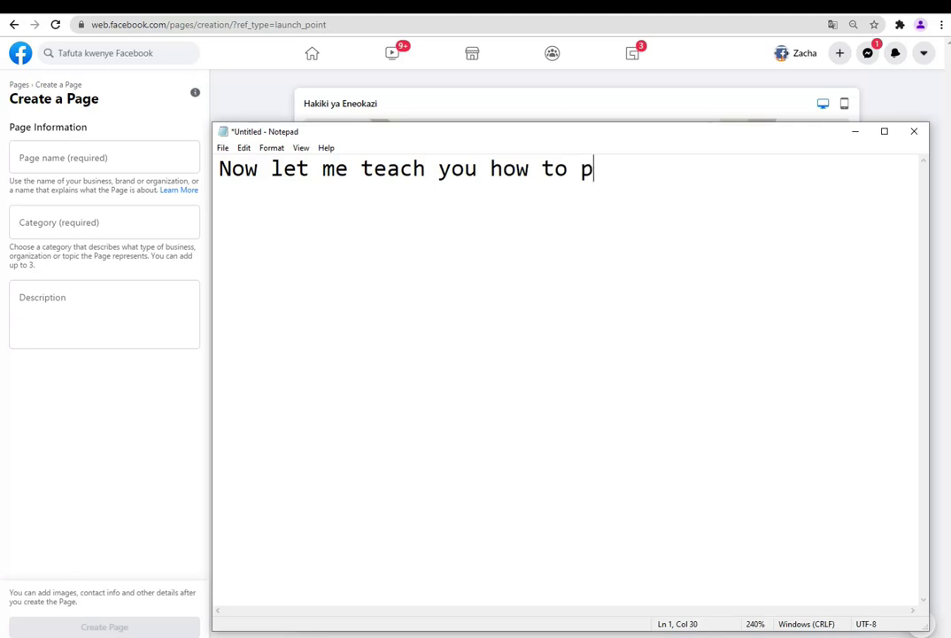
{"action": "type", "text": "romote a"}
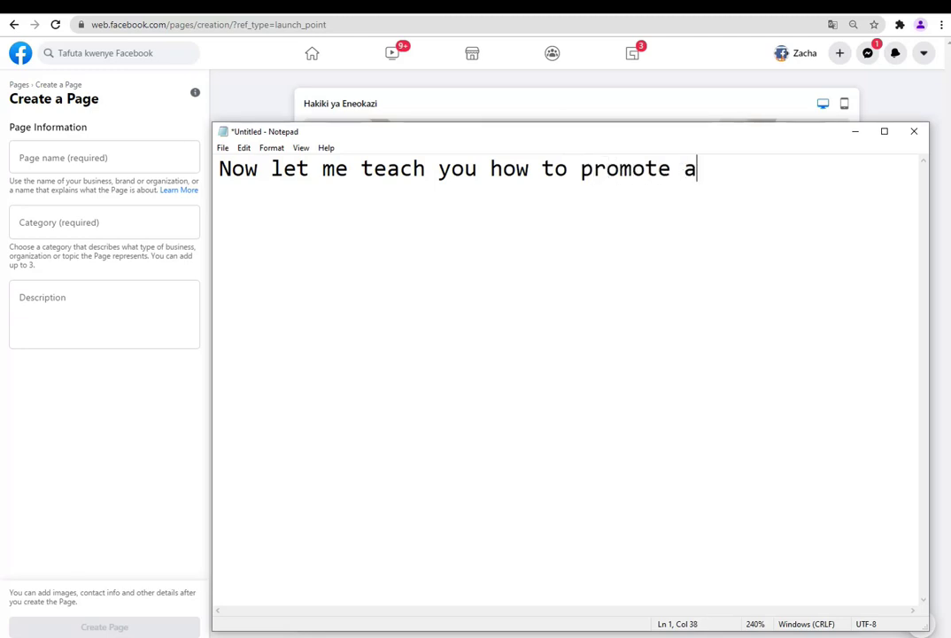
{"action": "type", "text": "d on"}
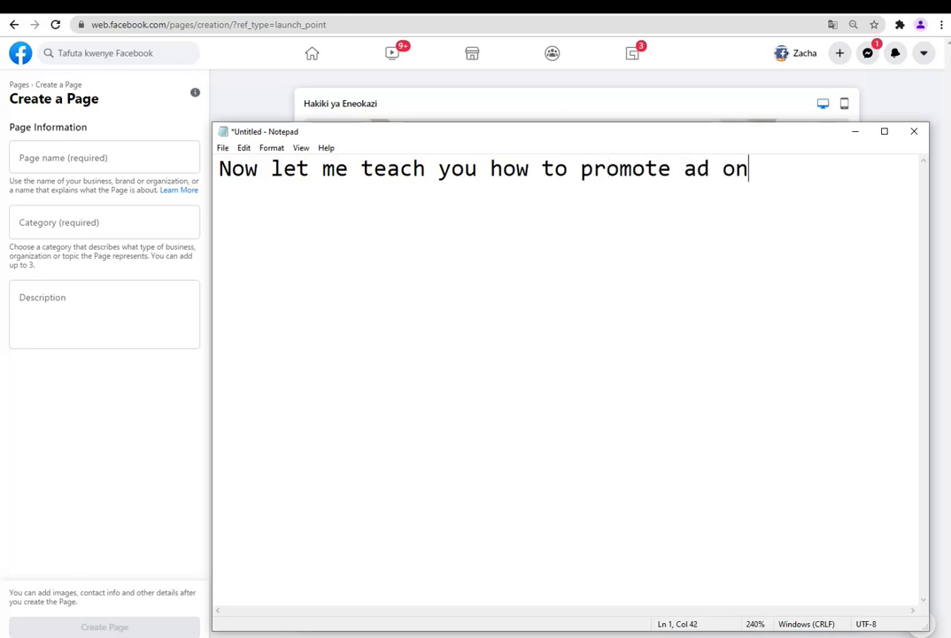
{"action": "type", "text": " faceboo "}
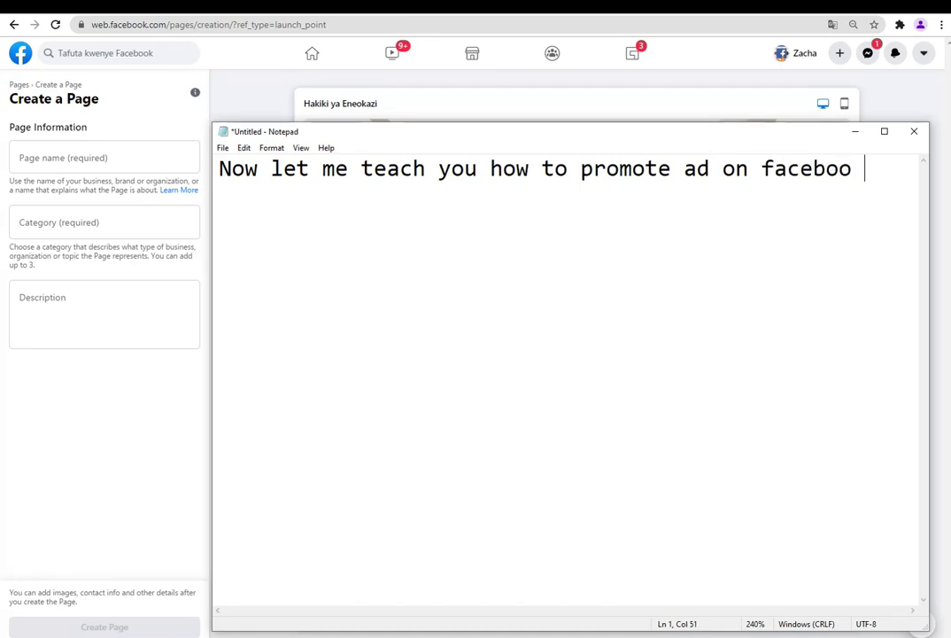
{"action": "type", "text": "k page"}
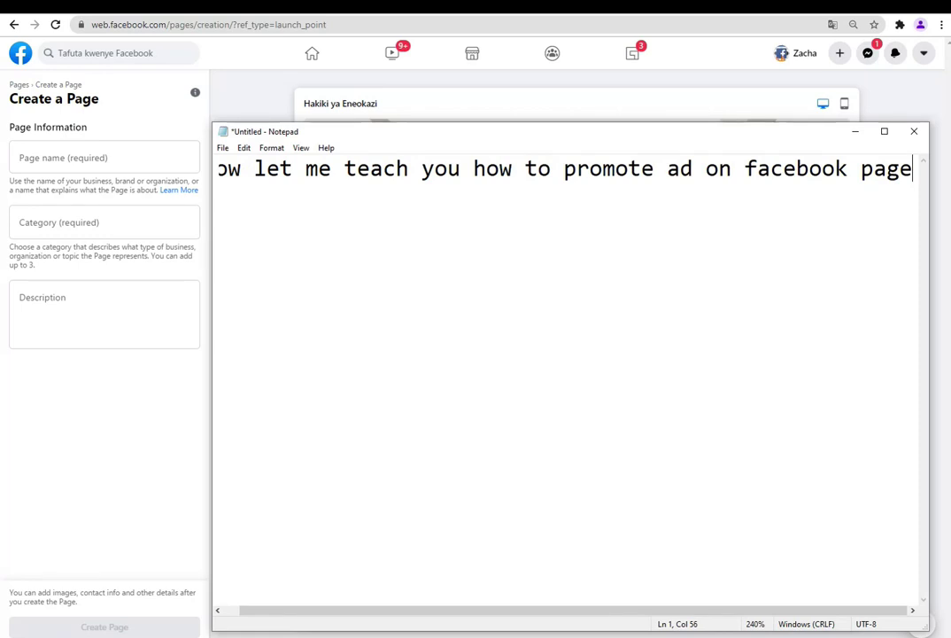